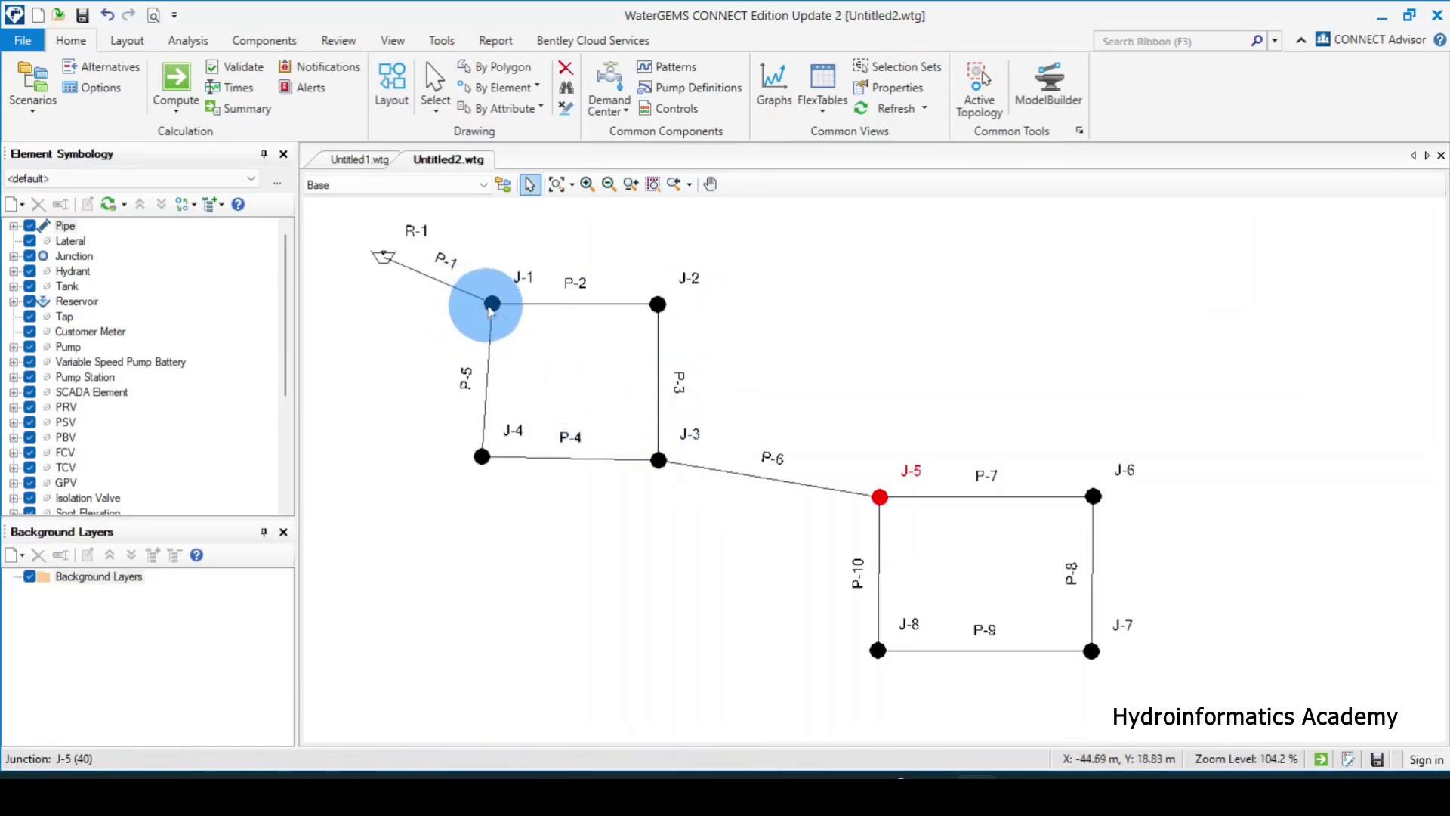
Step: Open the FlexTable that lists all junctions of the network
click(491, 304)
click(658, 305)
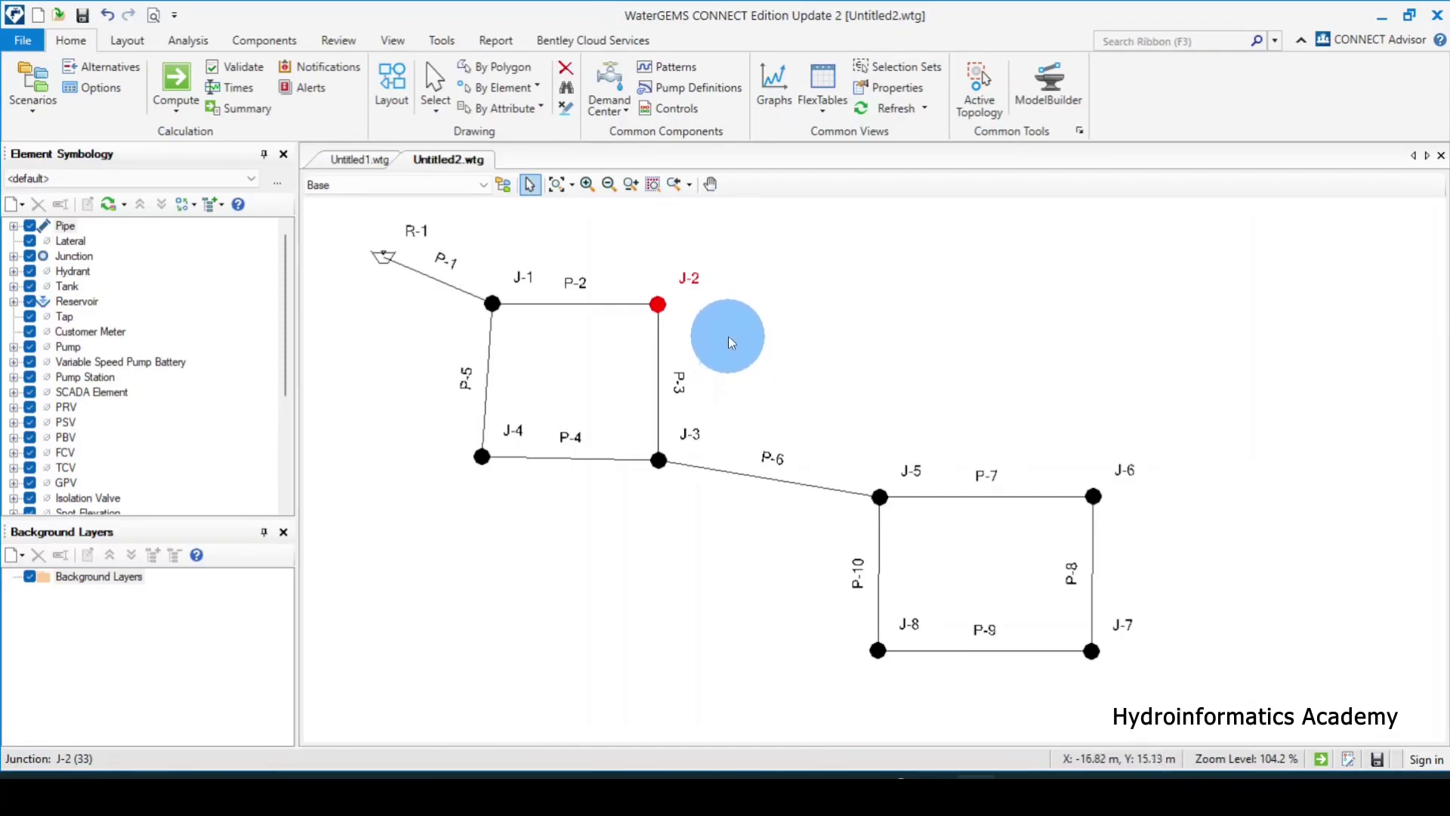
click(830, 80)
click(766, 78)
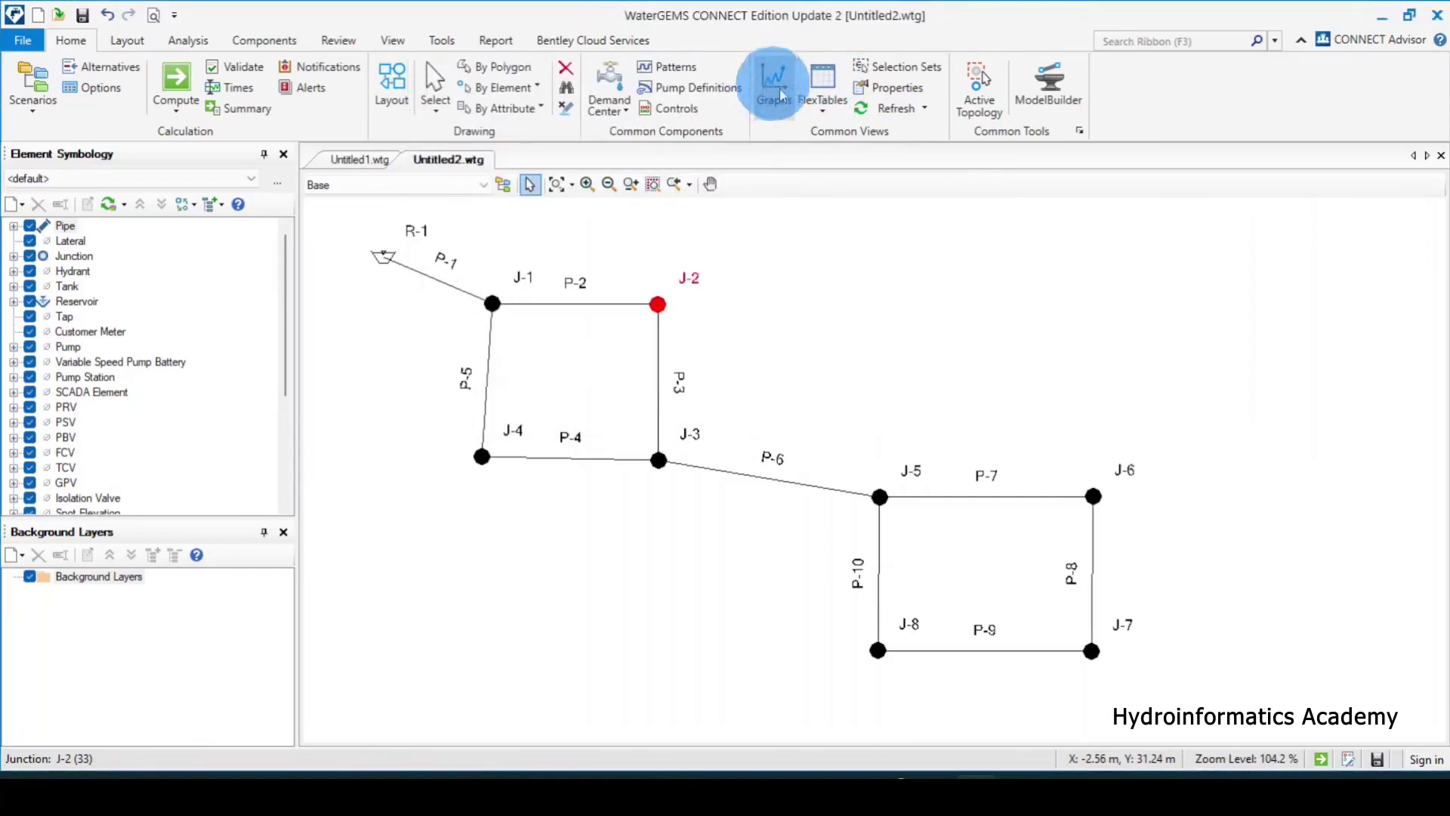
click(840, 115)
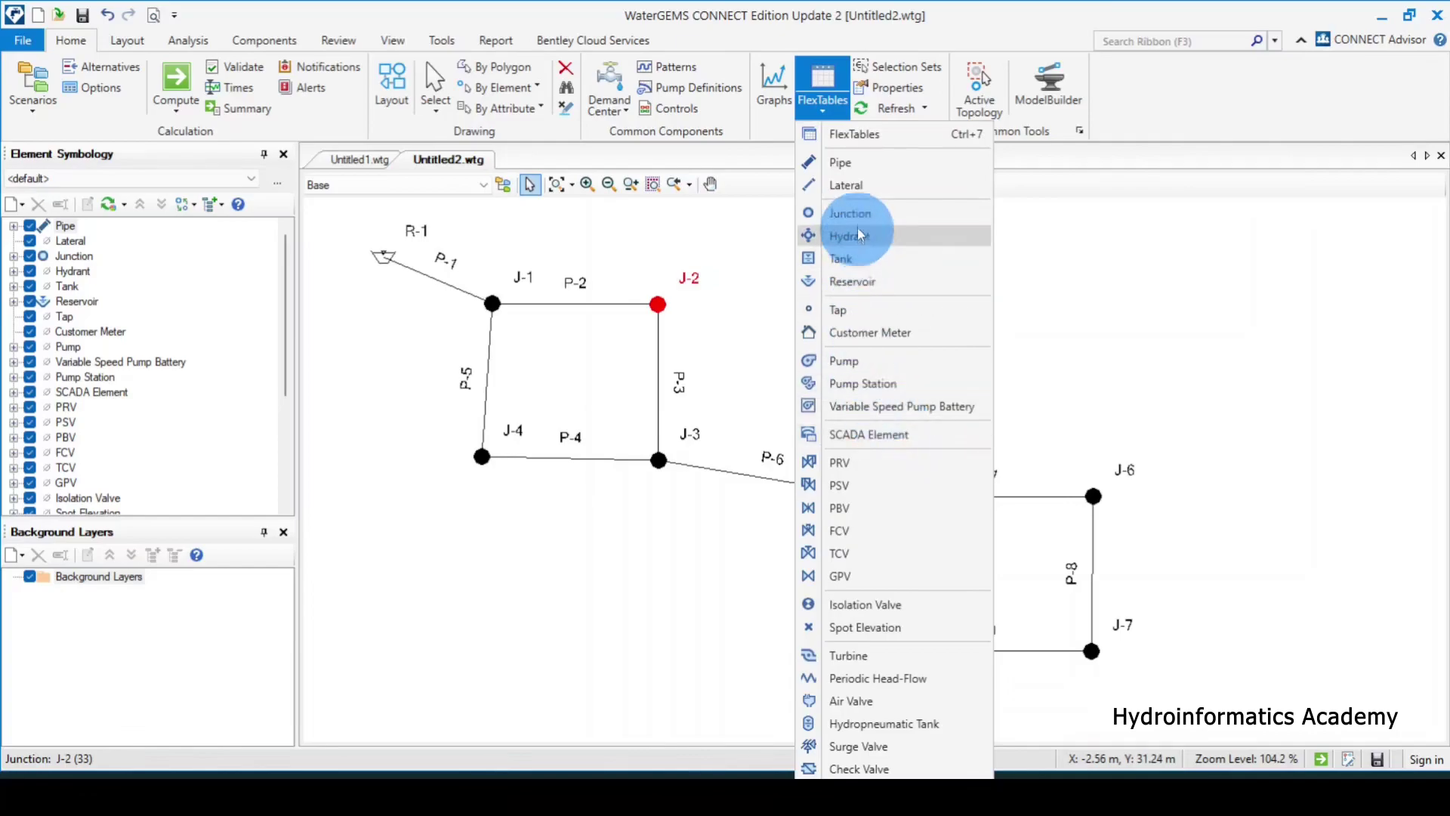
click(839, 114)
click(834, 108)
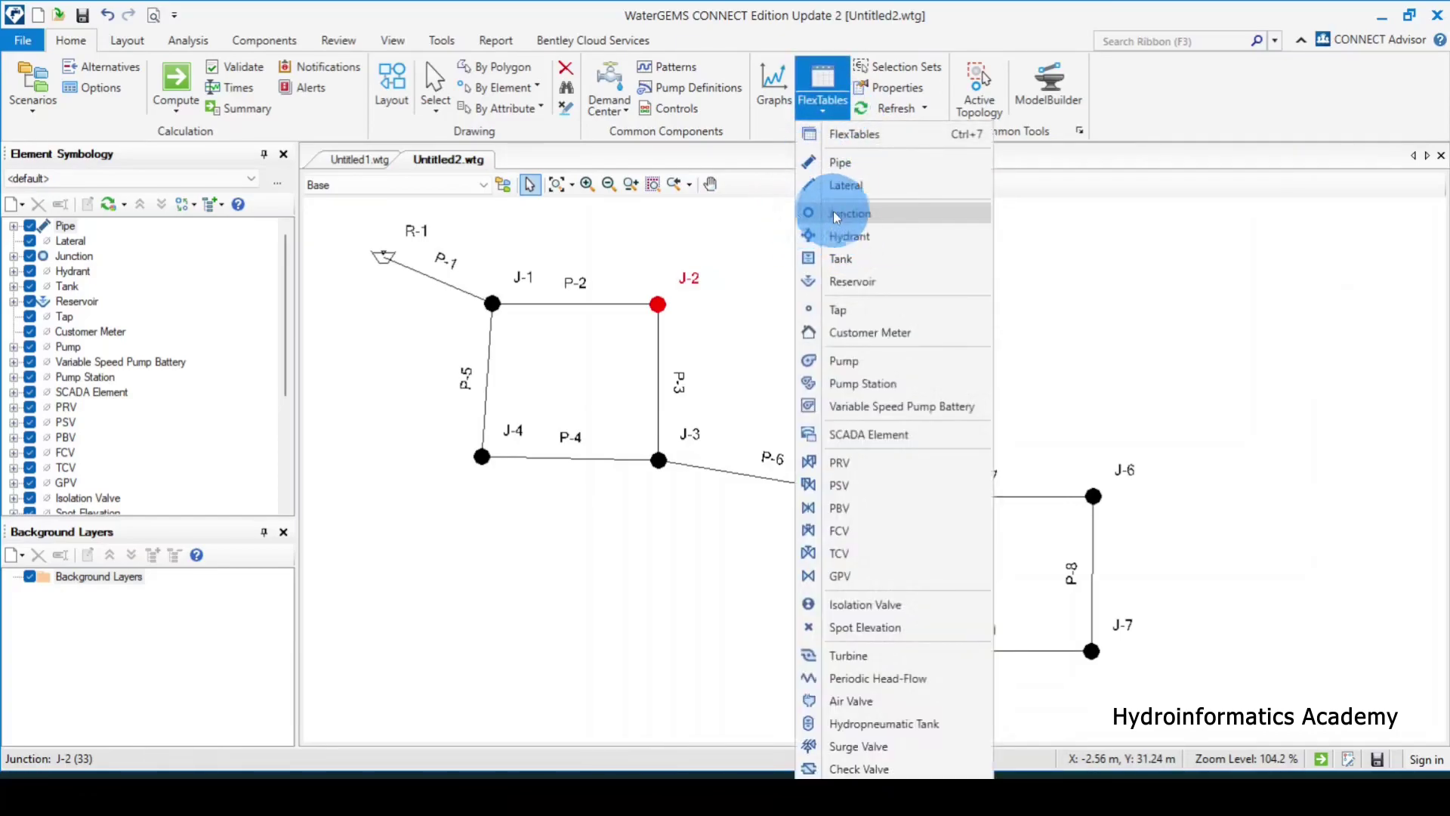
click(895, 214)
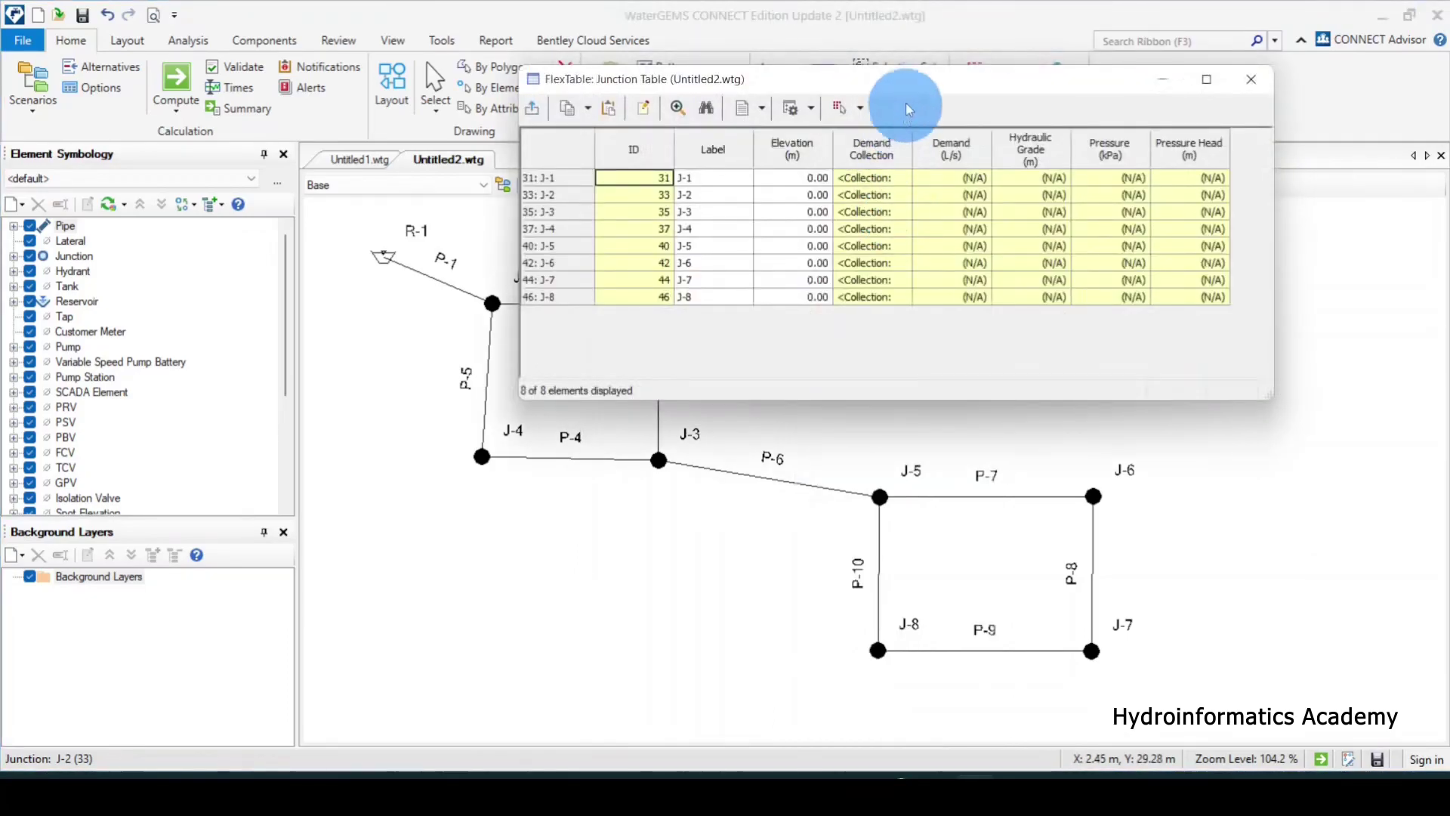
Step: Reposition the junction table beside the upper-left loop so that its rows can be compared with the drawing
drag(899, 83, 756, 138)
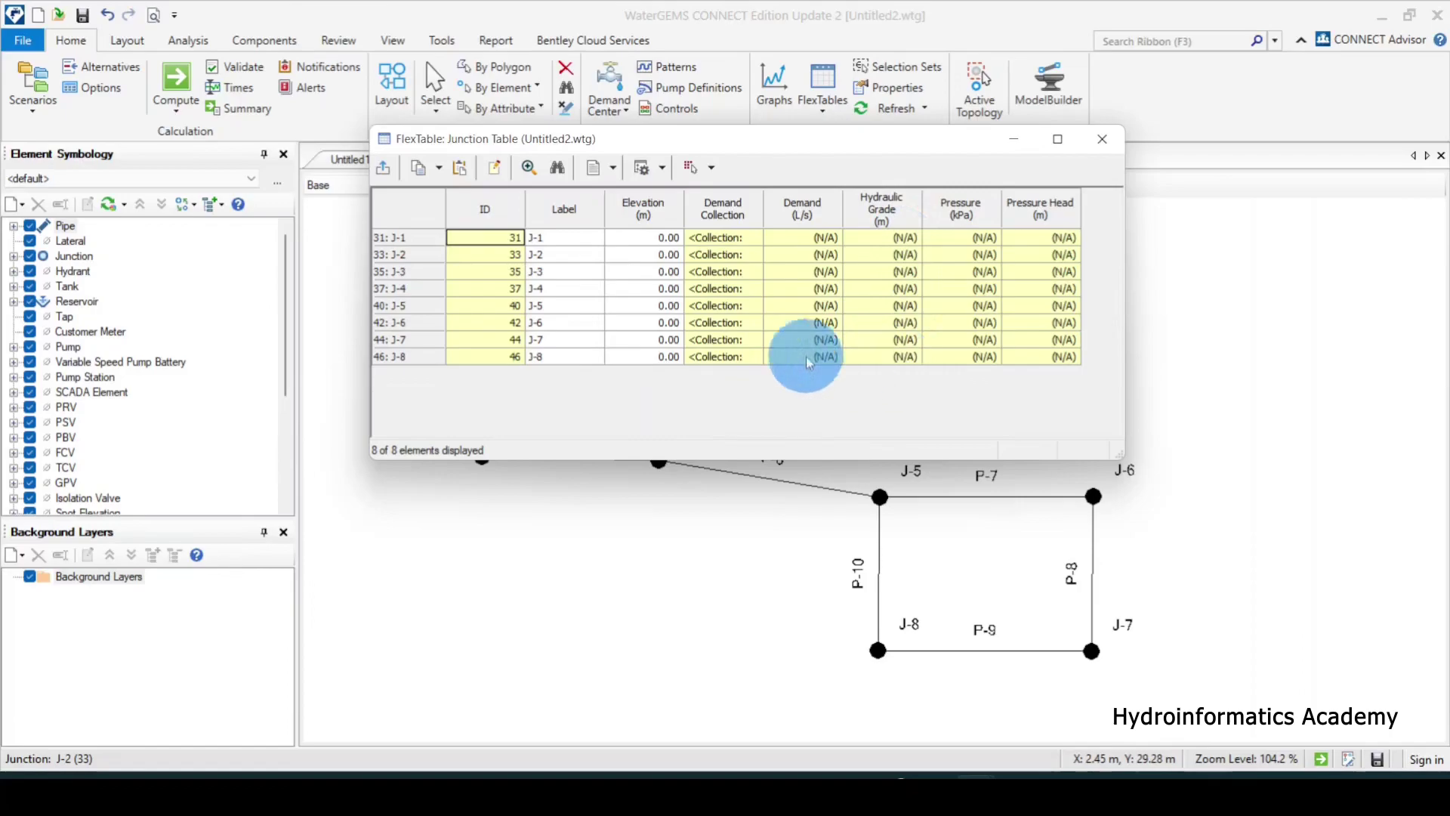
drag(768, 156, 802, 176)
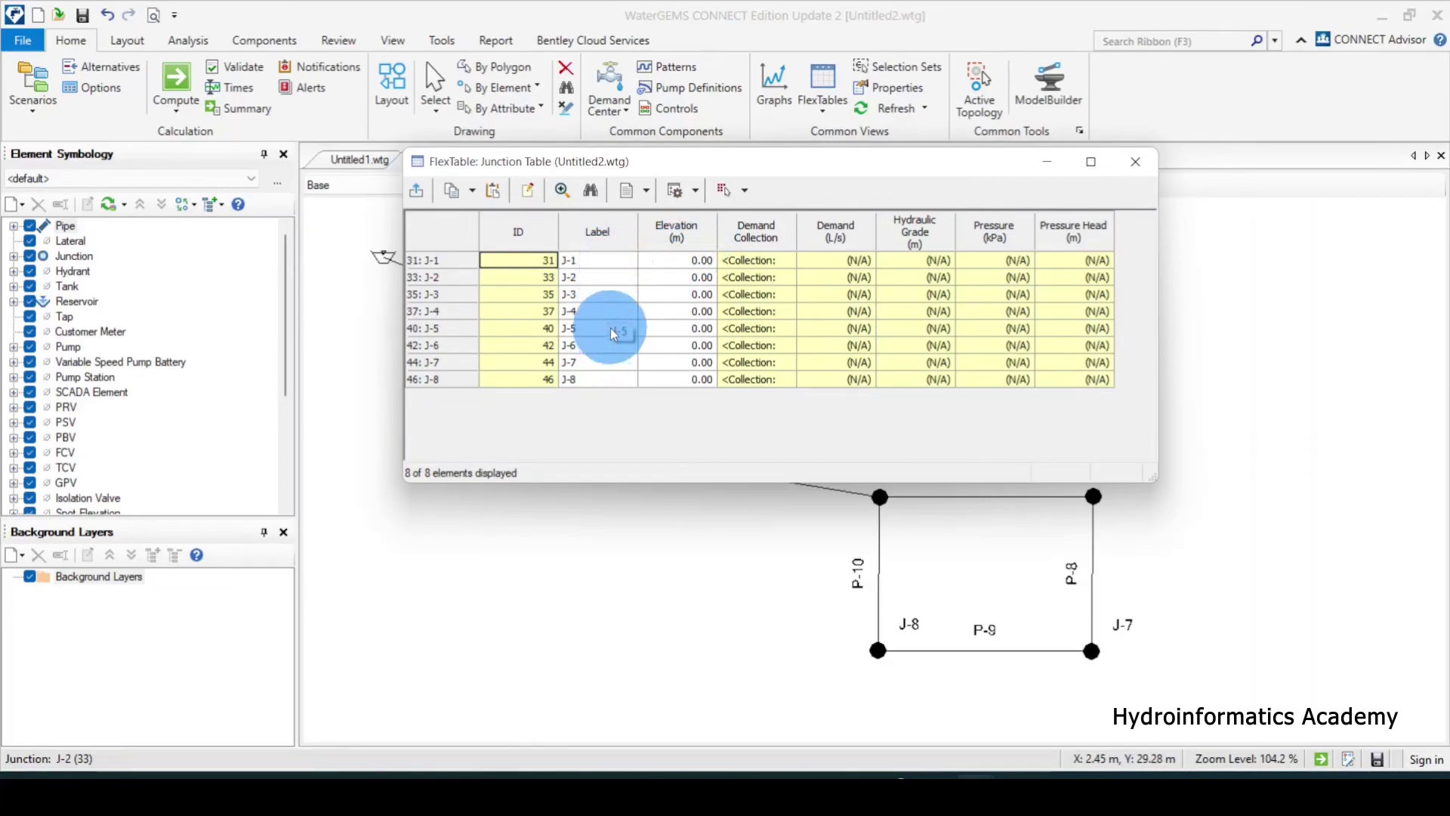
mouse_move(813, 171)
mouse_down()
mouse_move(1048, 174)
mouse_move(1155, 98)
mouse_move(1139, 81)
mouse_up()
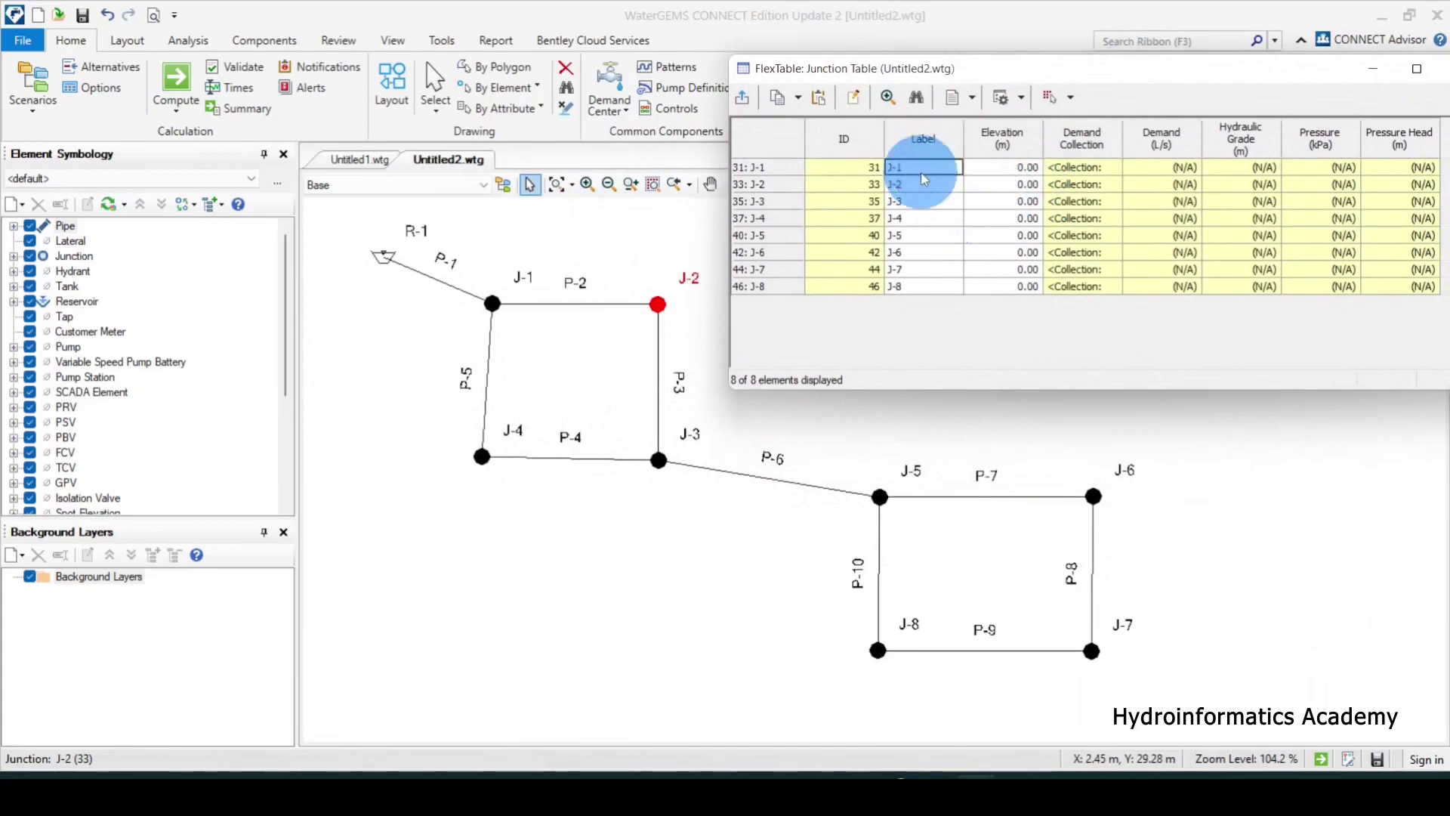
click(918, 218)
click(918, 218)
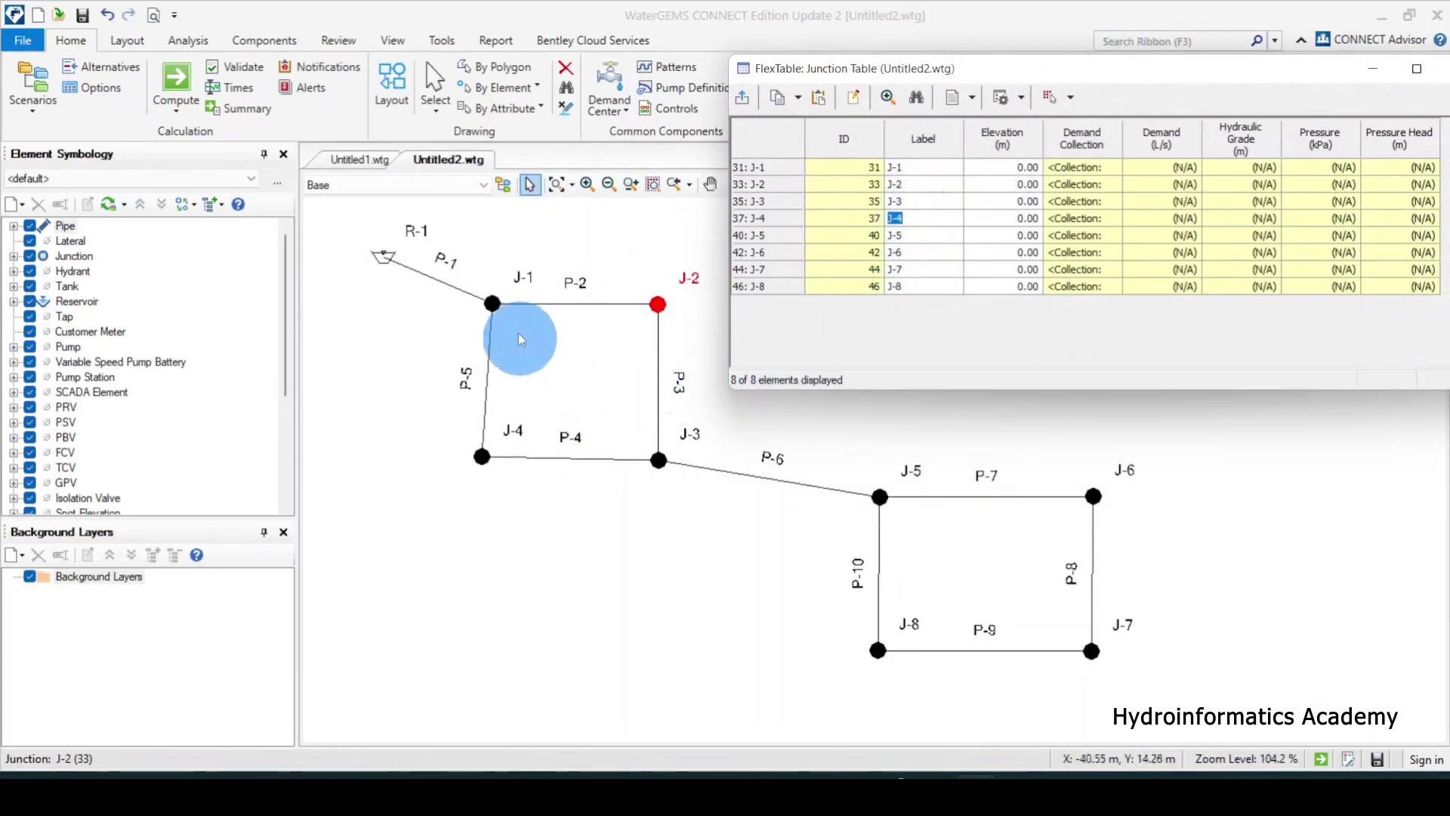
drag(1205, 80, 1149, 89)
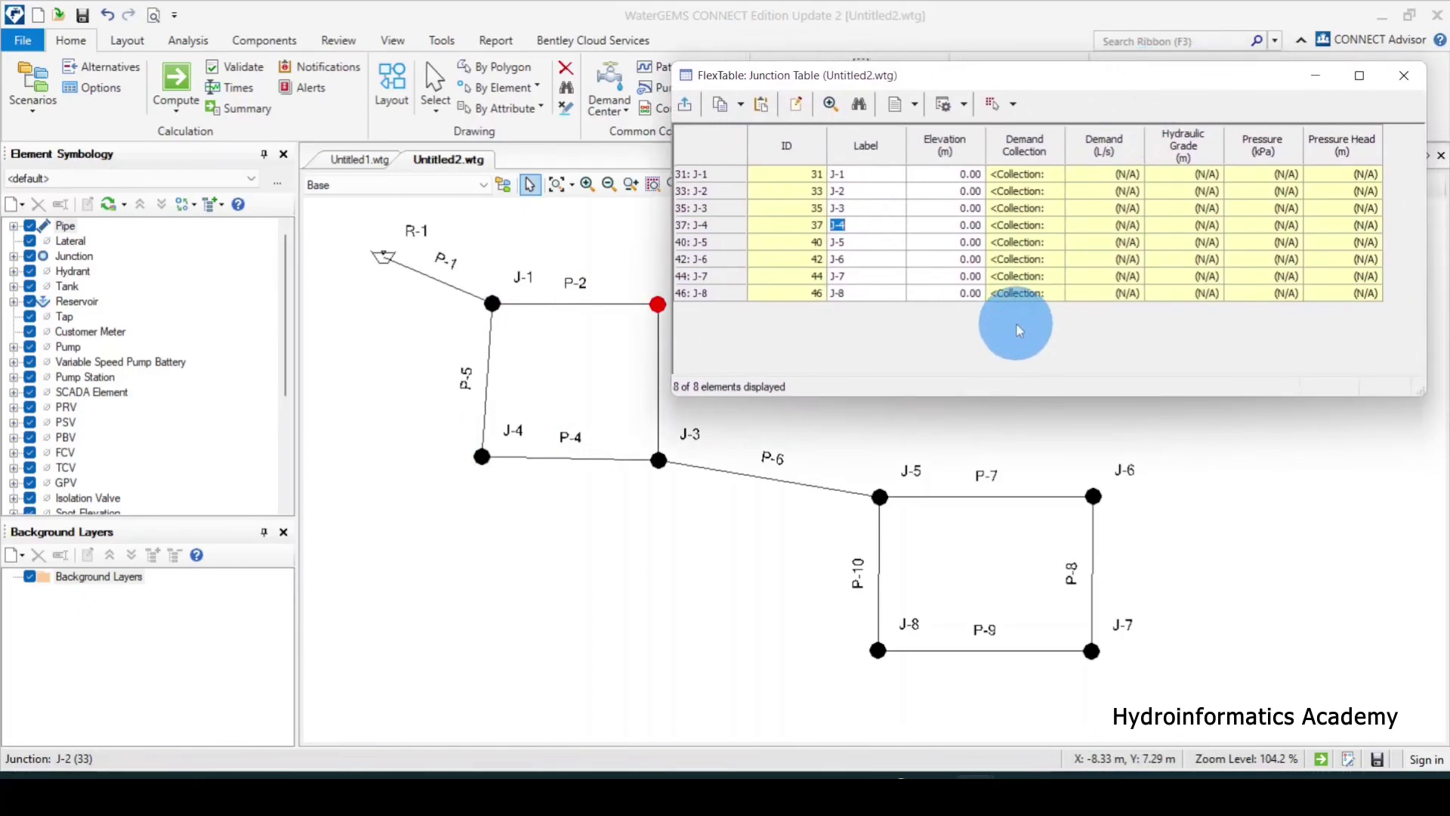
Step: Set the elevation of junction J-1 to 90 m and of junction J-2 to 85 m in the junction table
click(849, 176)
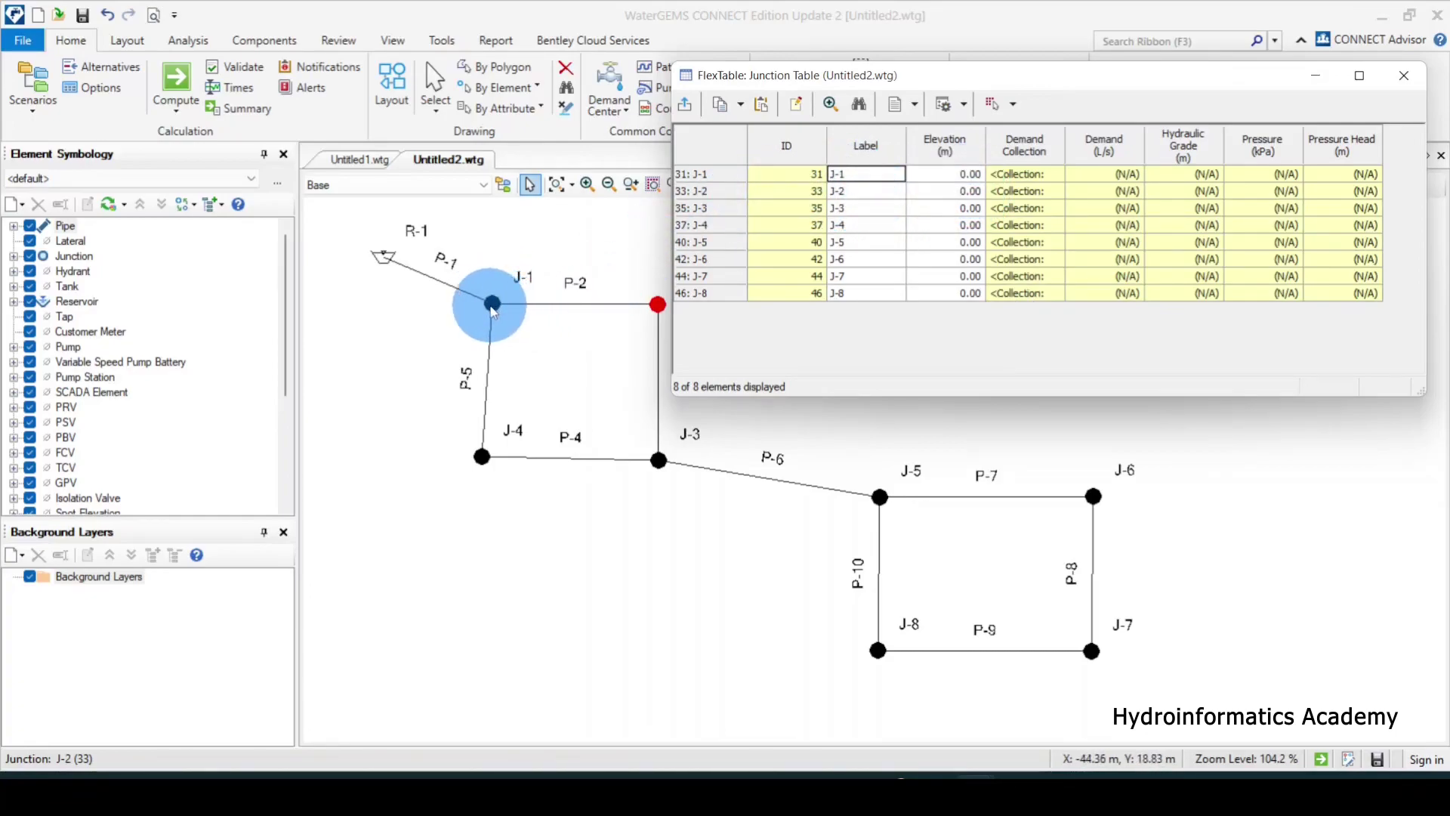
click(968, 178)
click(955, 175)
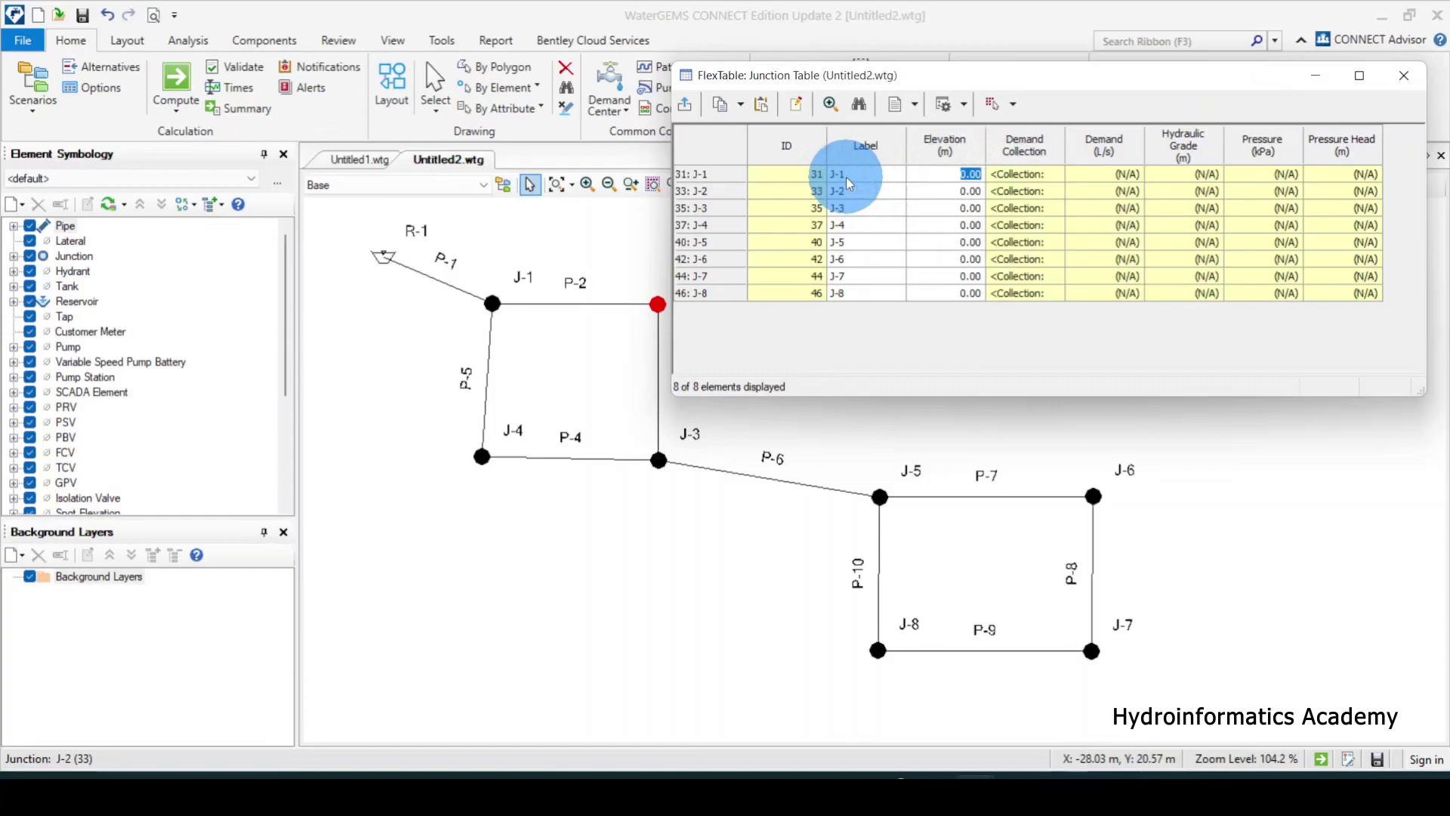
text(90)
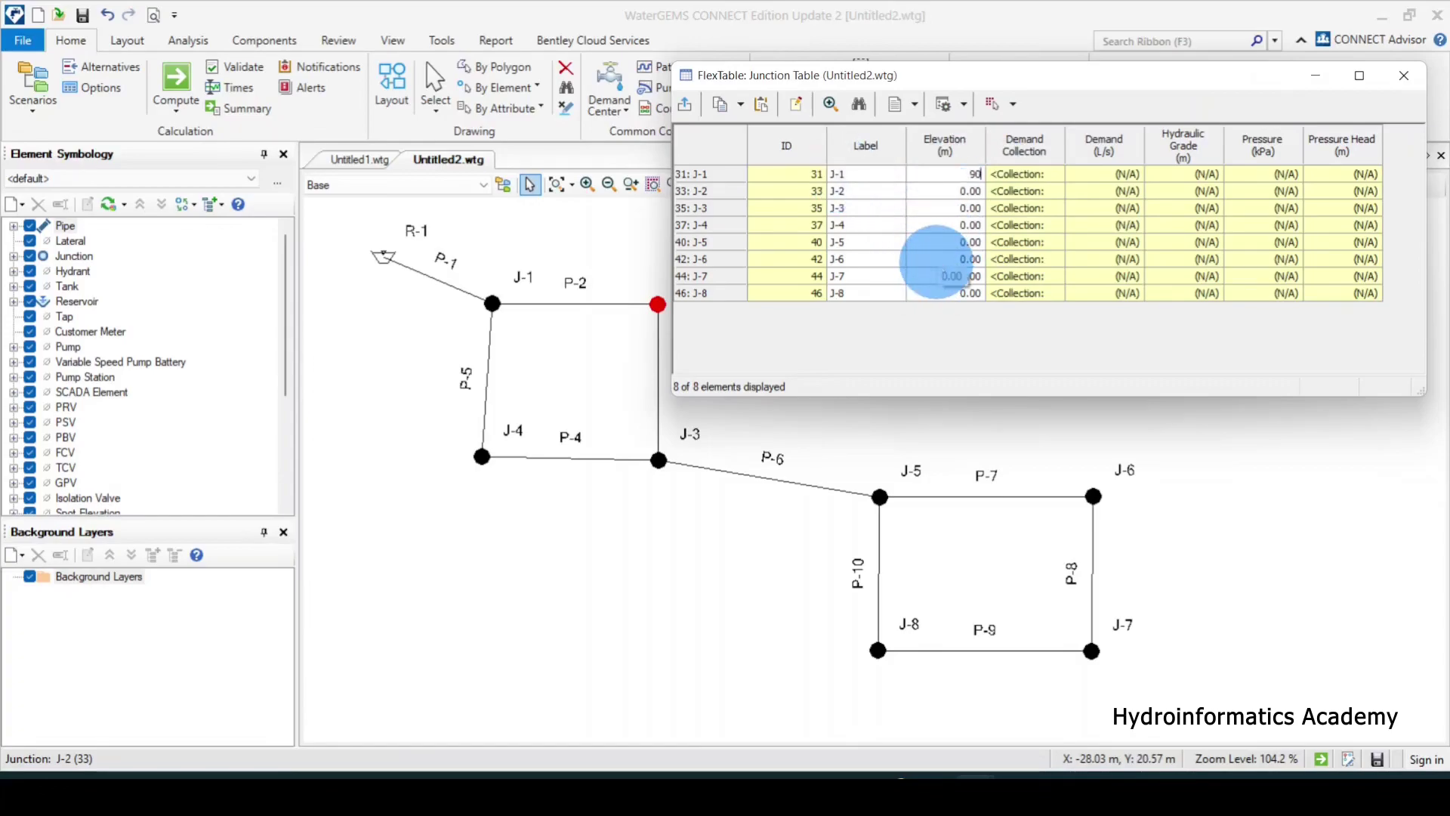
click(869, 193)
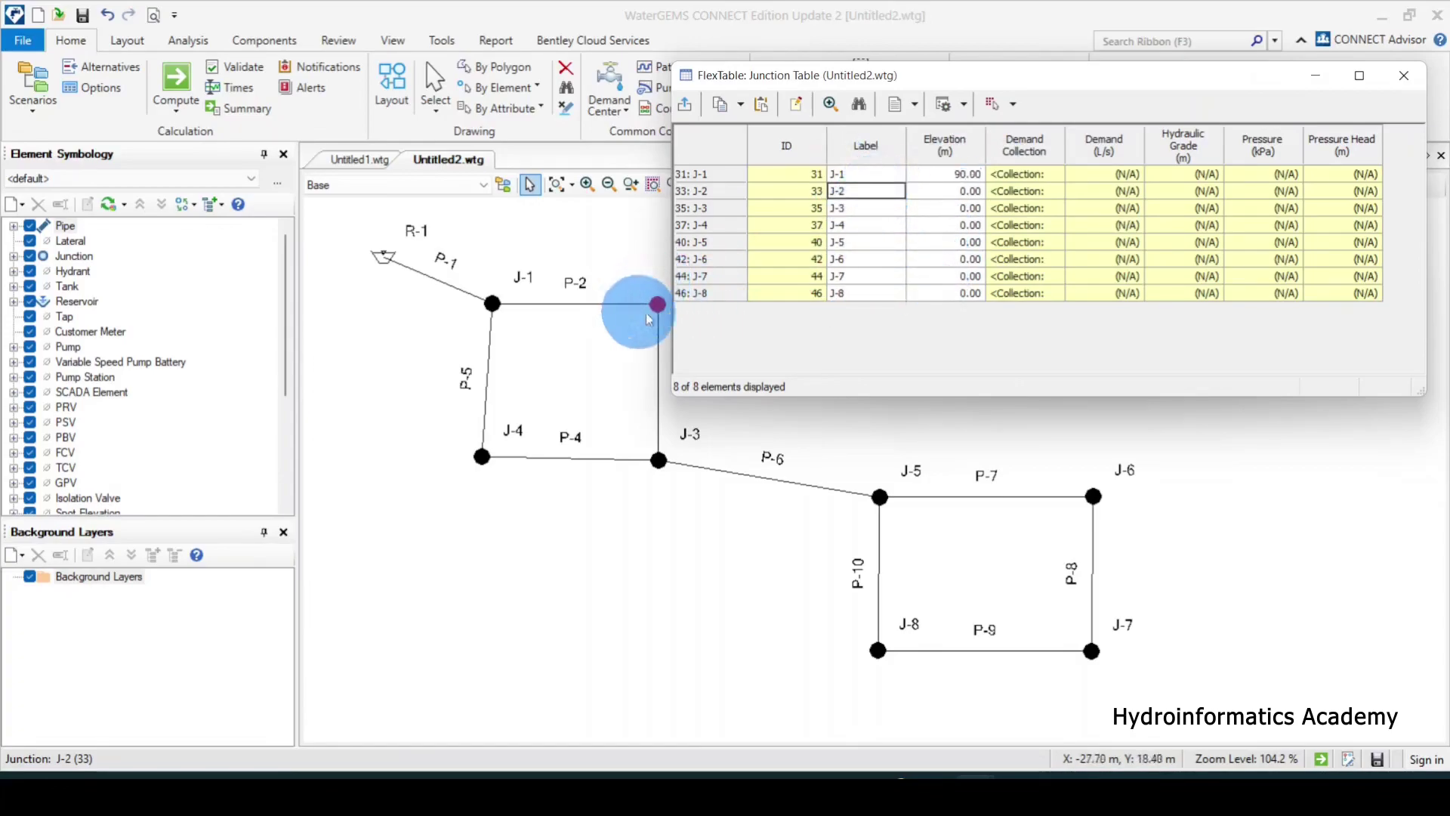
drag(880, 75, 948, 69)
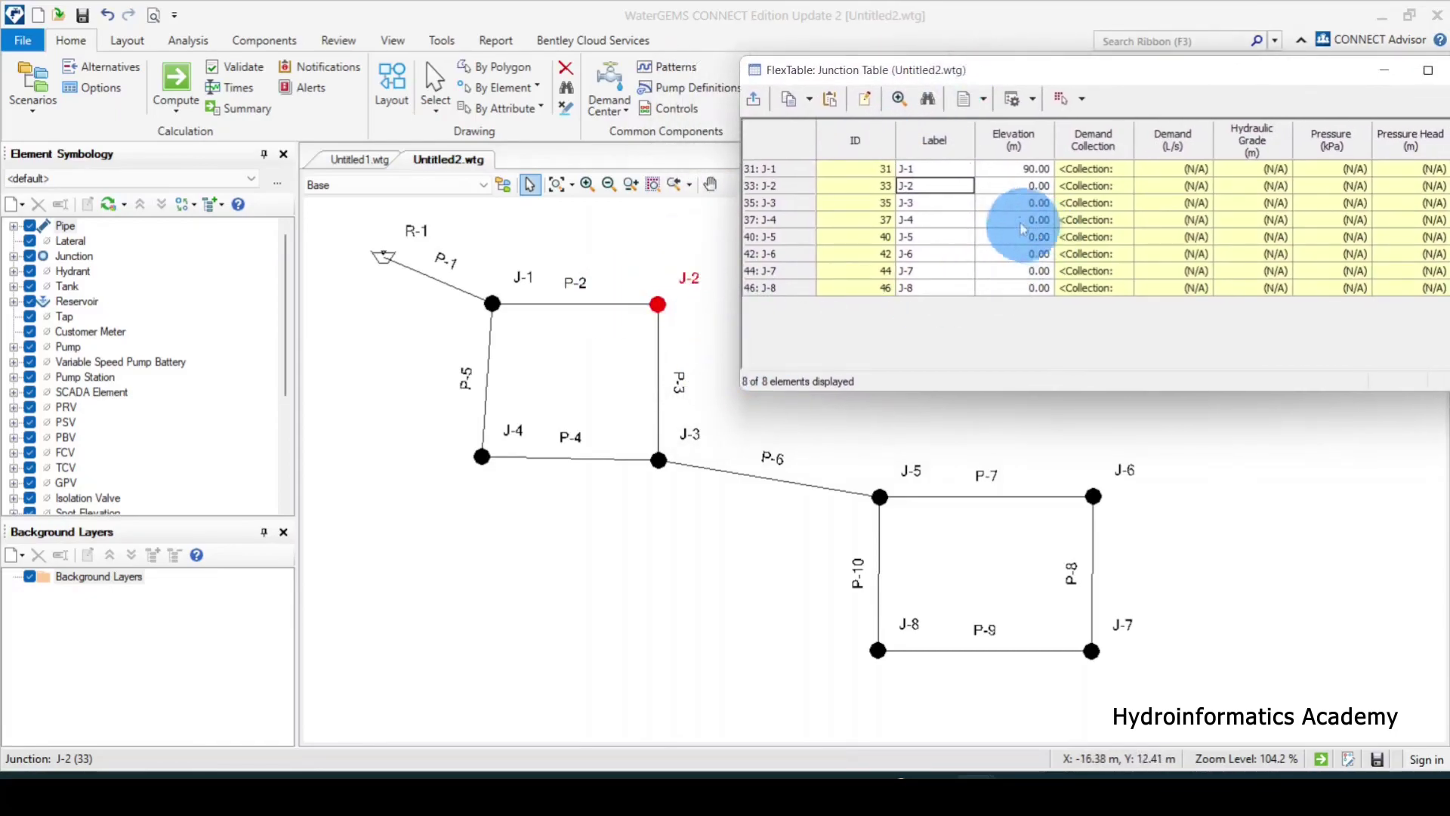
click(1051, 186)
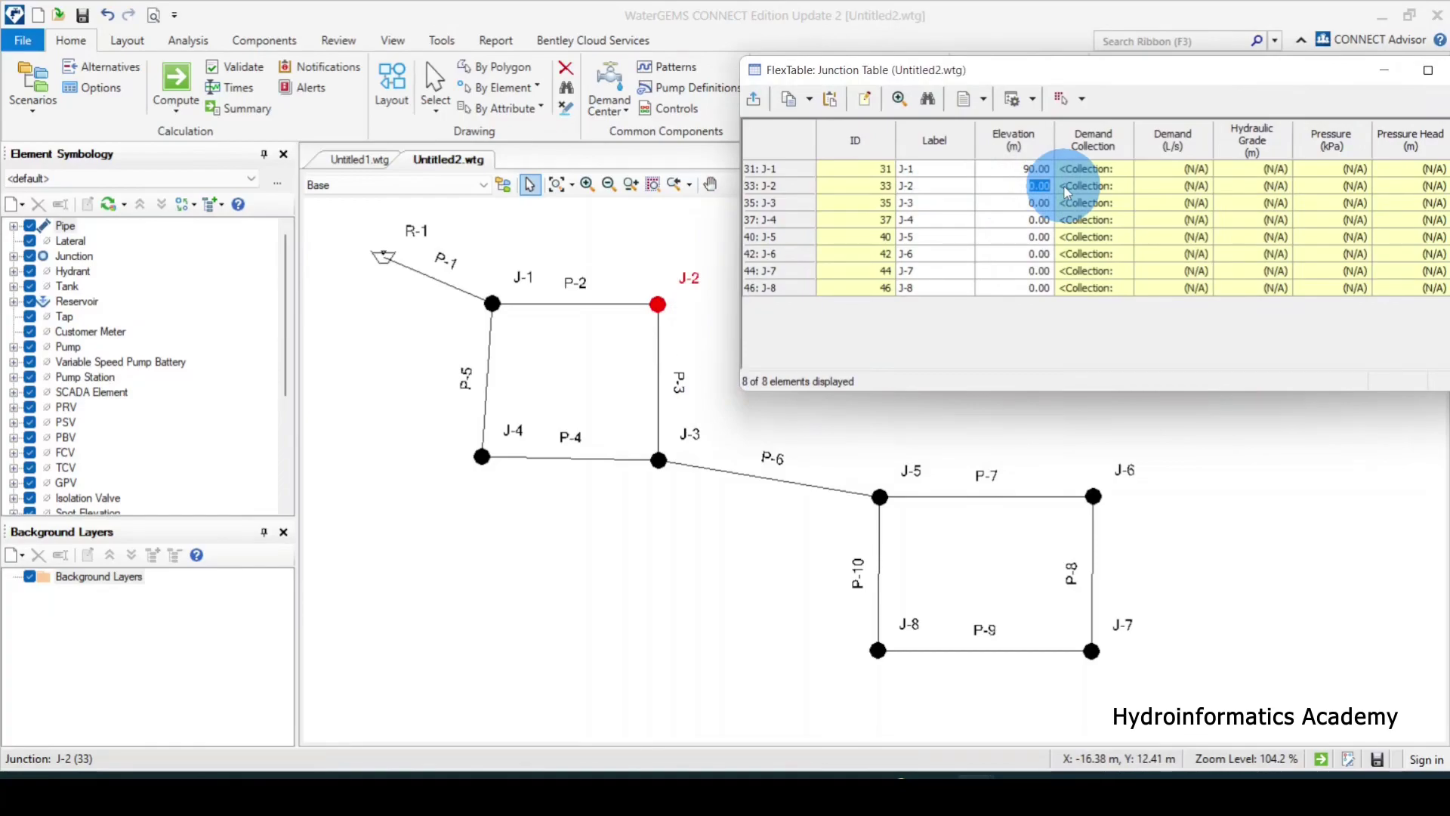
text(85)
Step: Set the elevation of junction J-3 to 80 m and of junction J-4 to 88 m
click(1007, 201)
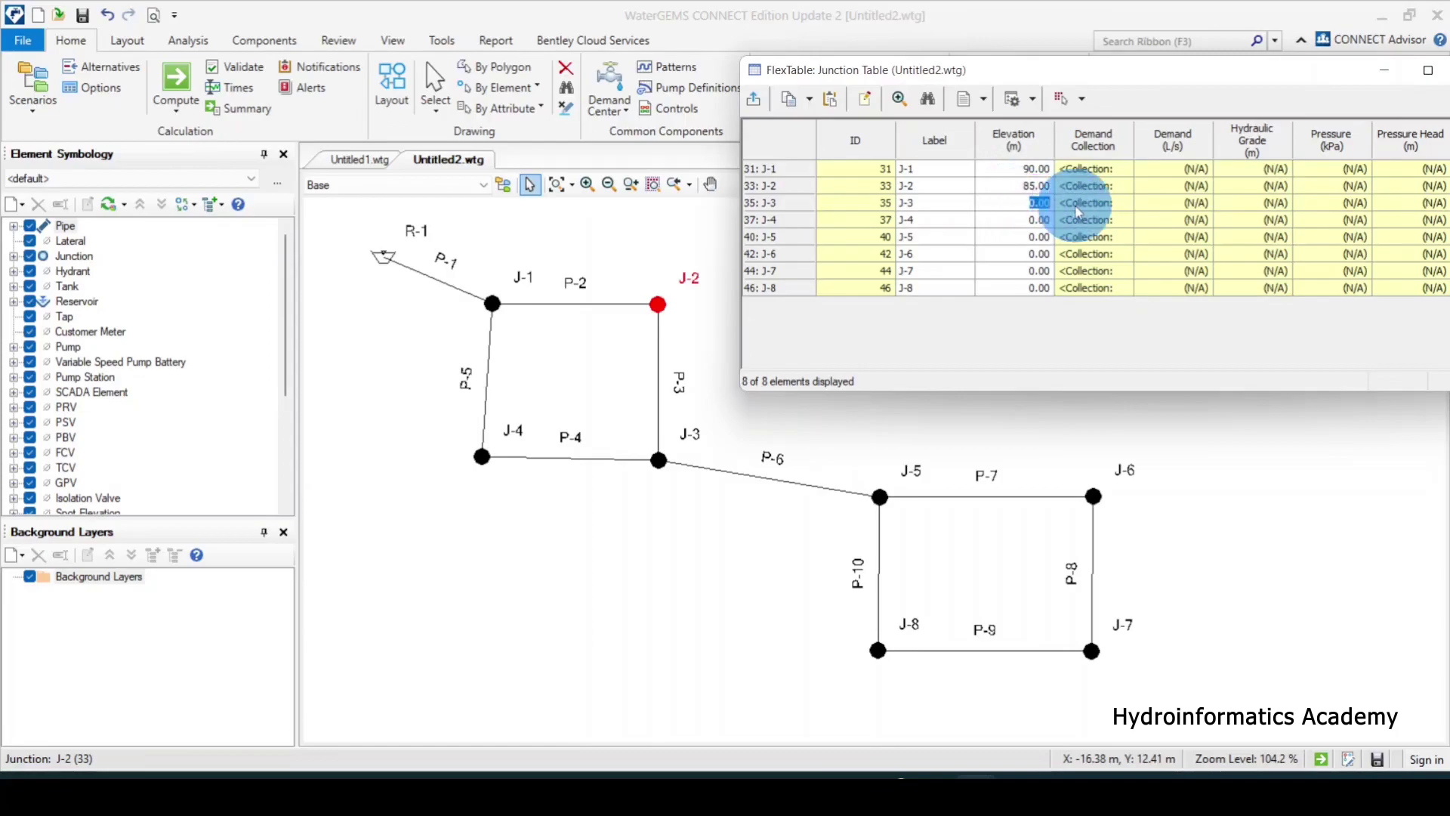
text(80)
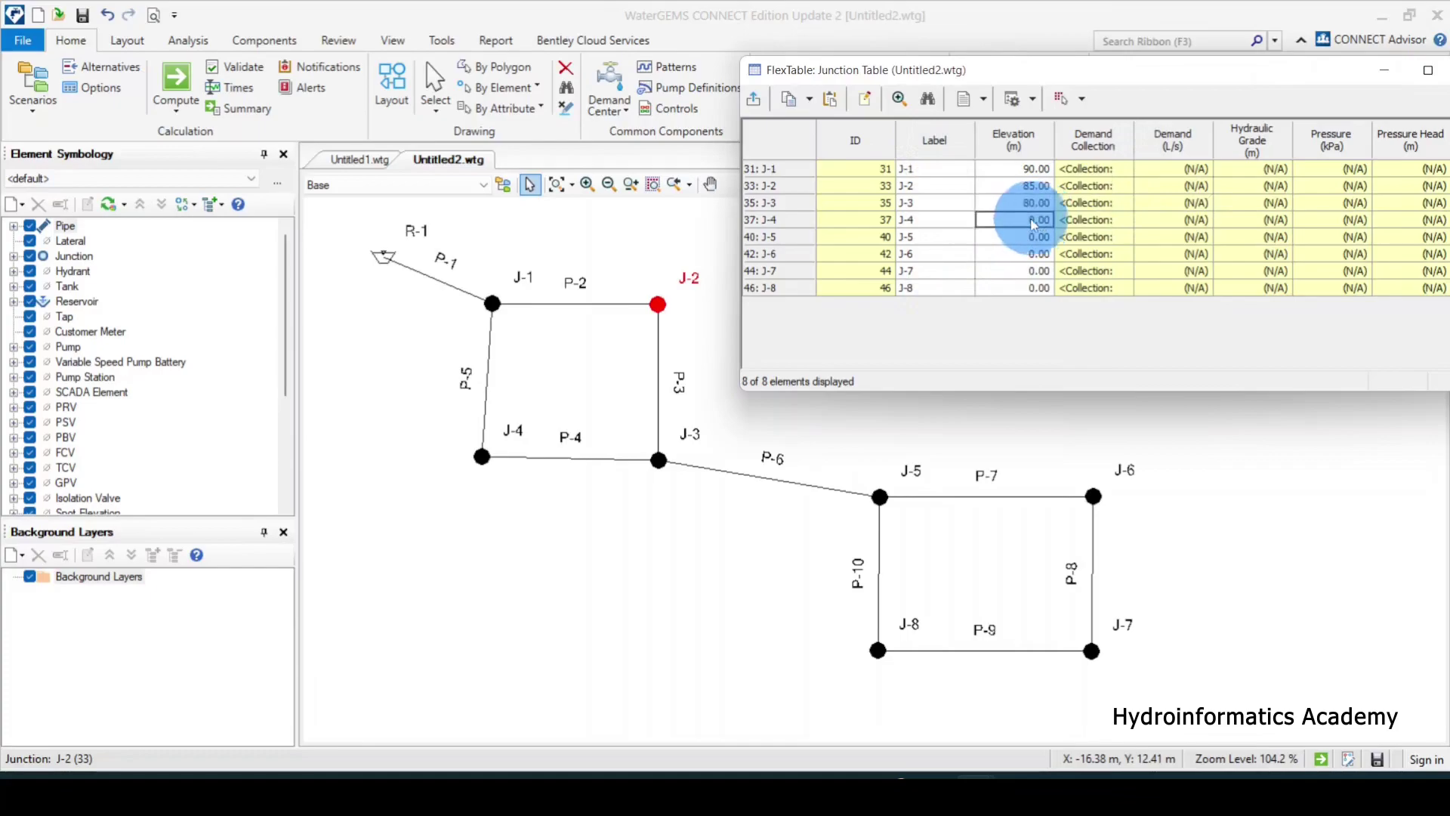
click(1031, 219)
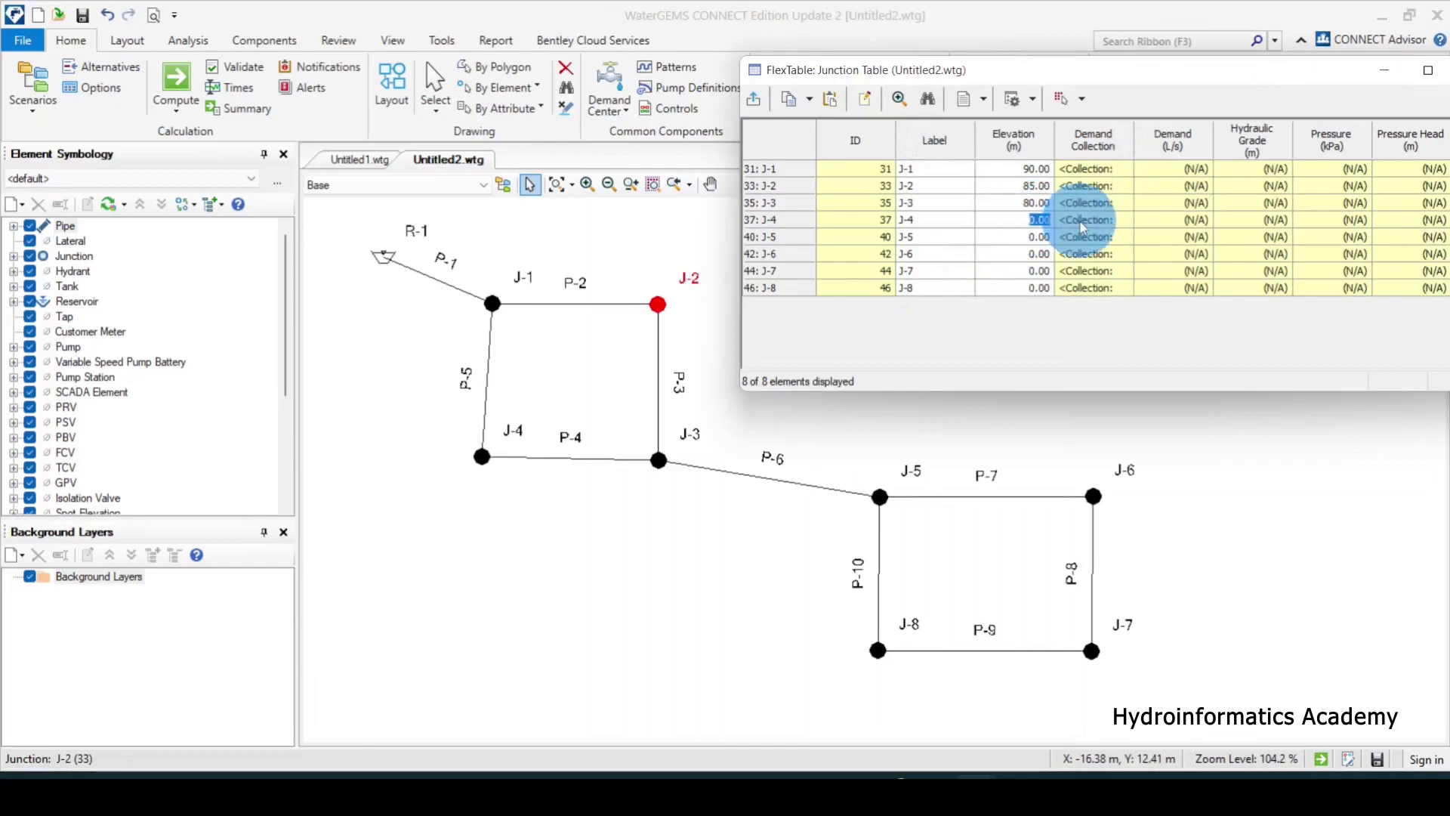
text(88)
Step: Set the elevation of junction J-5 to 70 m and of junction J-6 to 66 m
click(1034, 236)
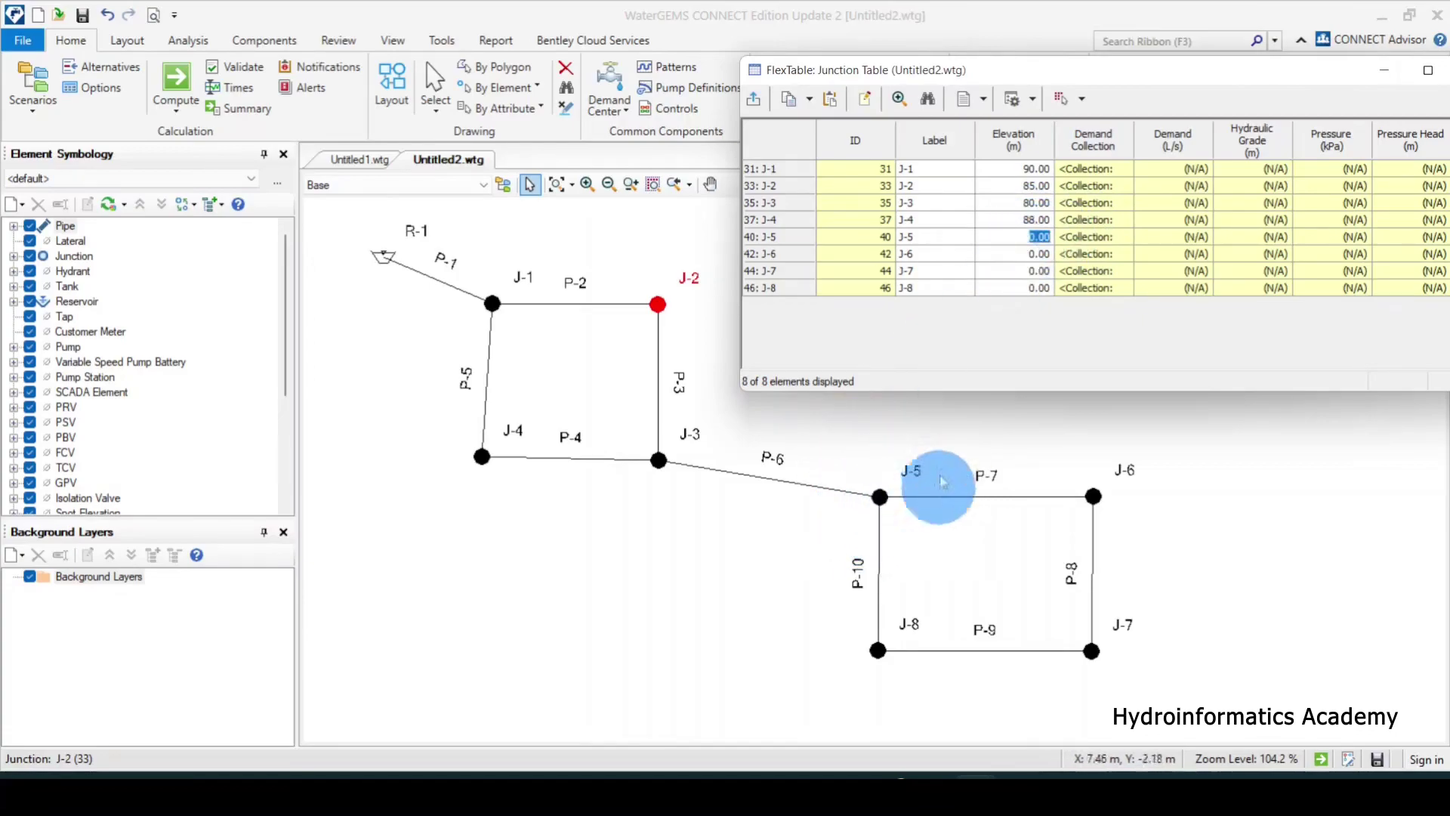
text(70)
click(1035, 254)
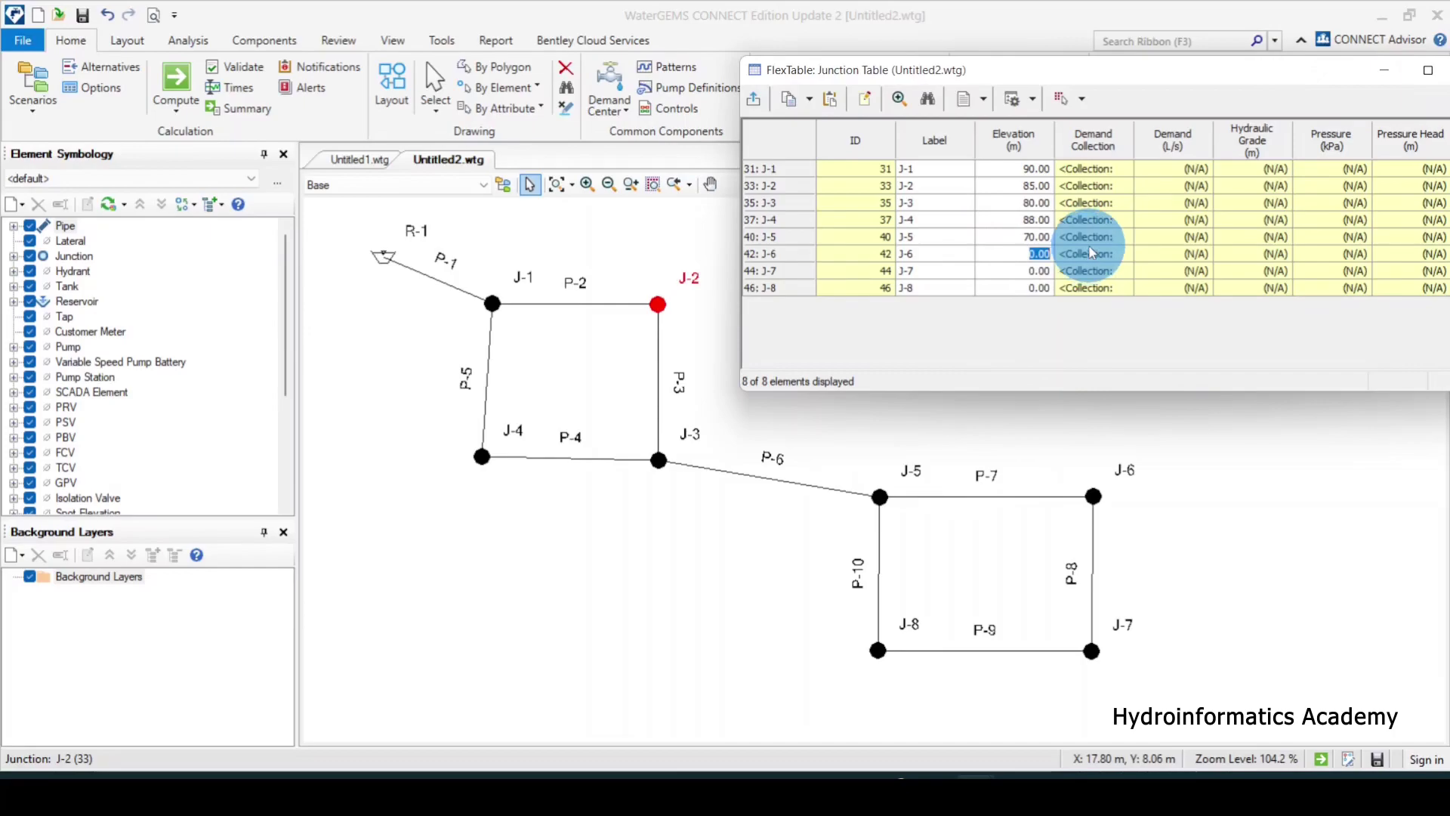
text(66)
click(1027, 236)
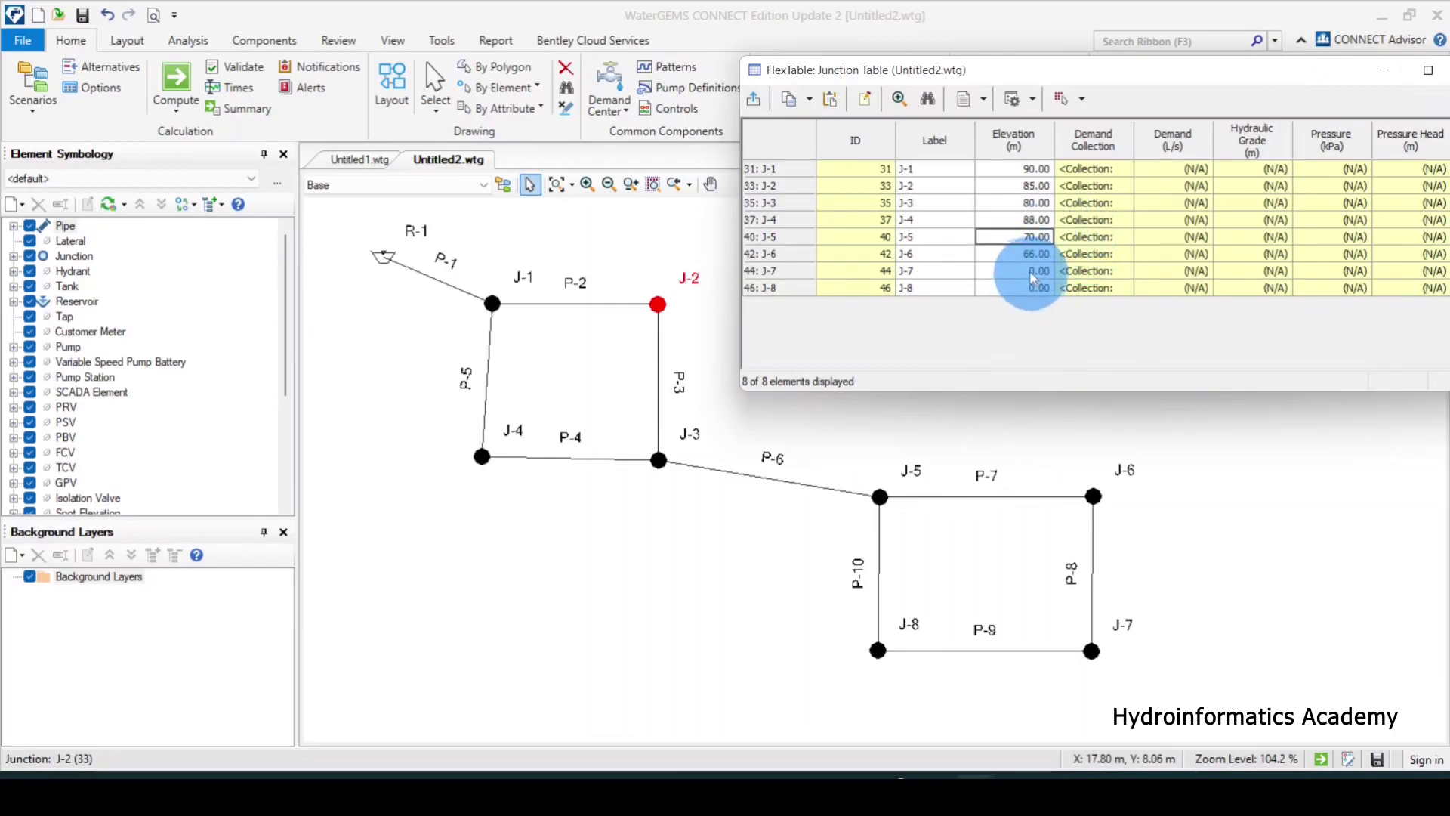
Step: Set the elevations of junctions J-7 and J-8 to 65 m each and close the junction table
click(1033, 272)
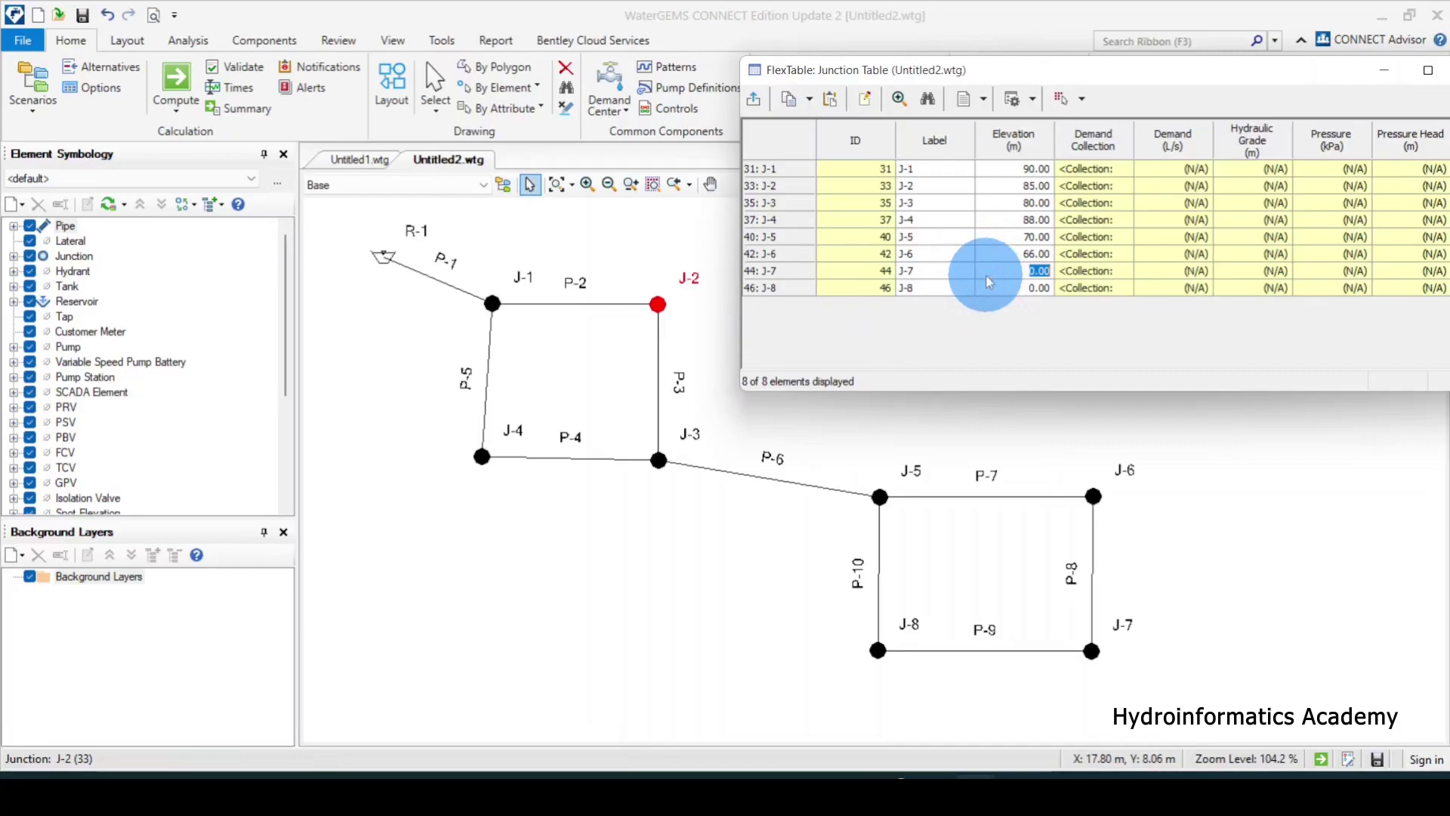
text(65)
click(1004, 288)
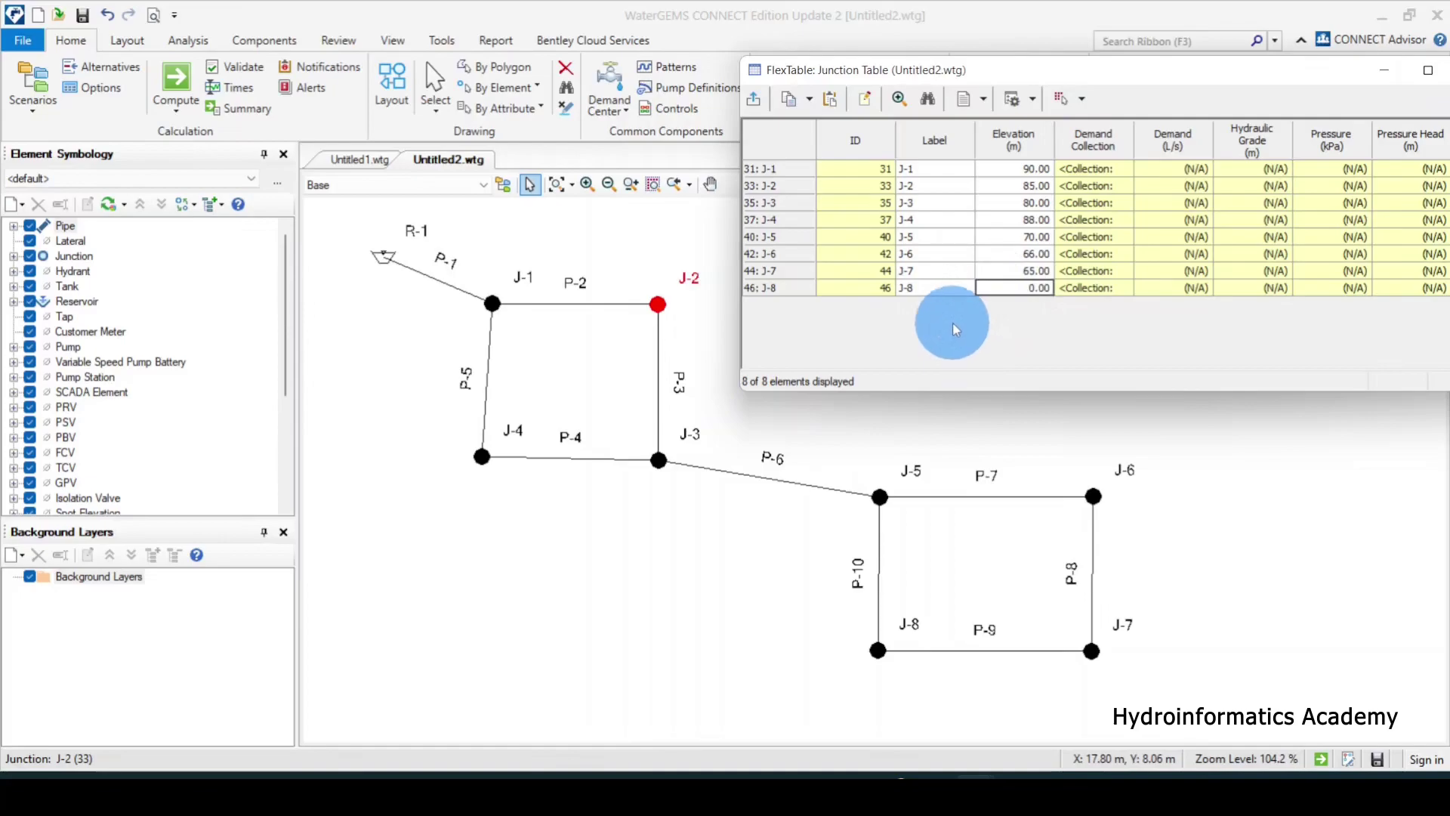
click(1012, 290)
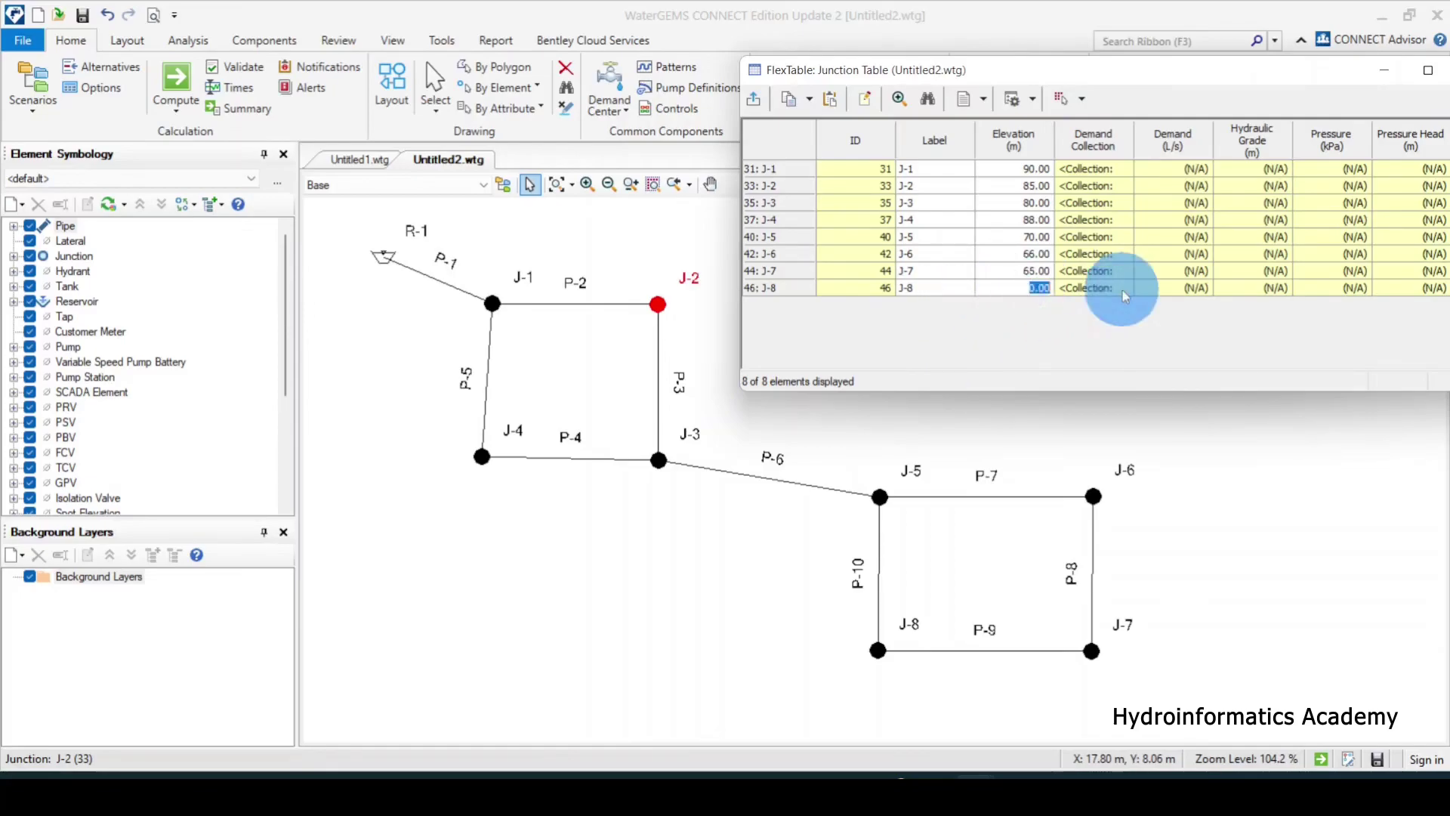
text(65)
click(936, 646)
drag(1121, 79, 809, 249)
click(825, 390)
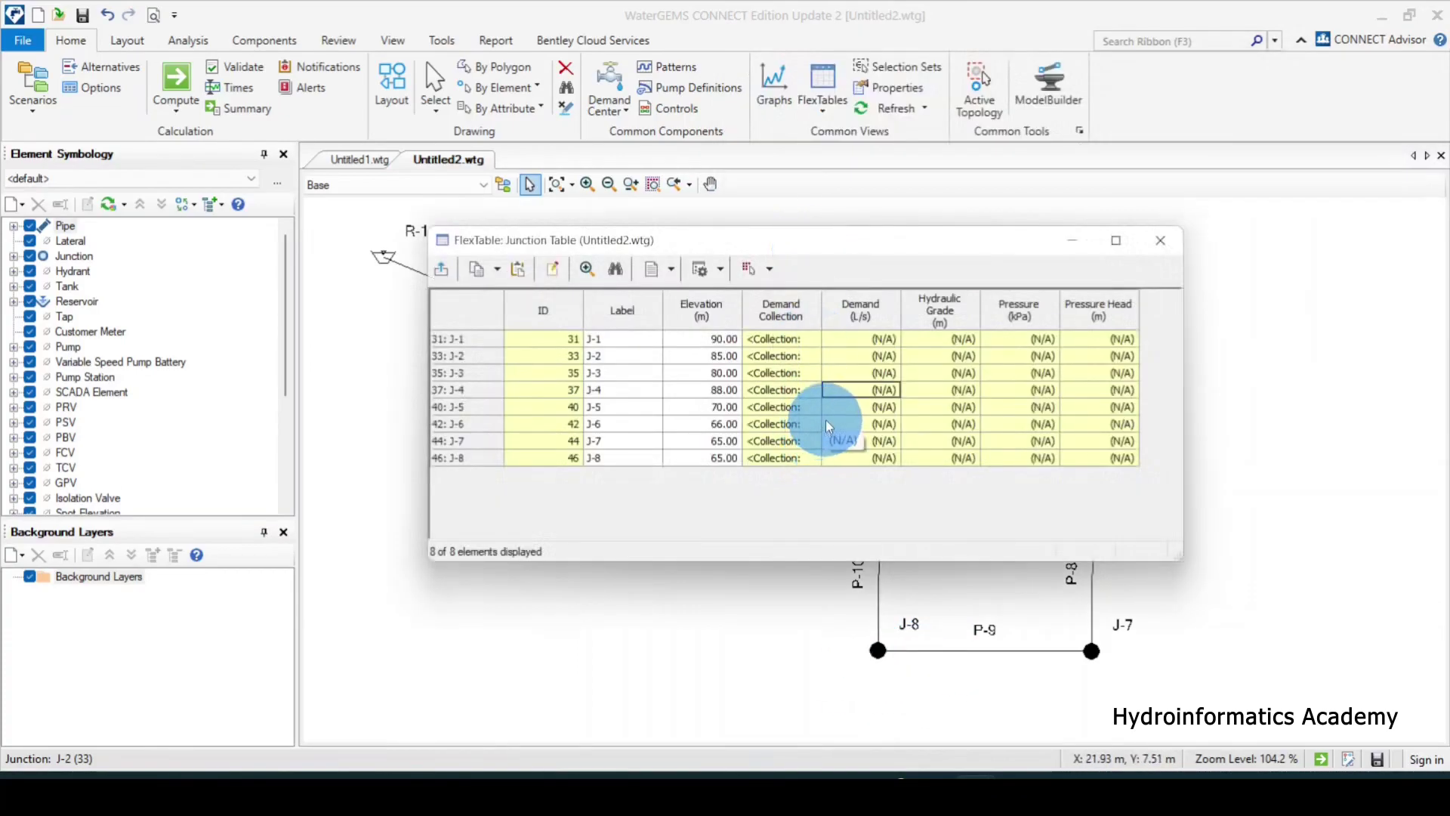
click(1161, 241)
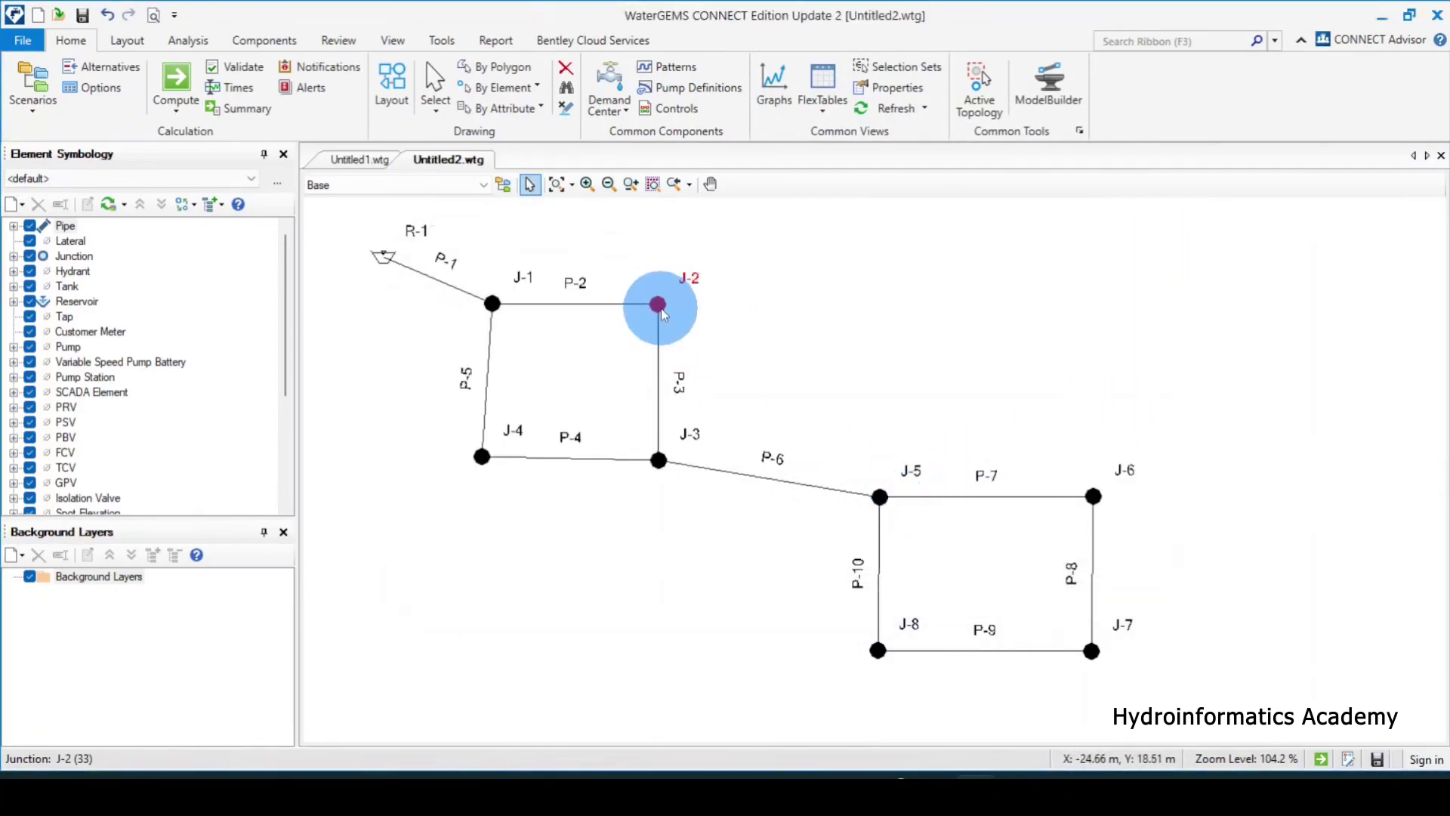
Step: Check the elevation entry in the properties of junction J-3 and close them
double_click(659, 461)
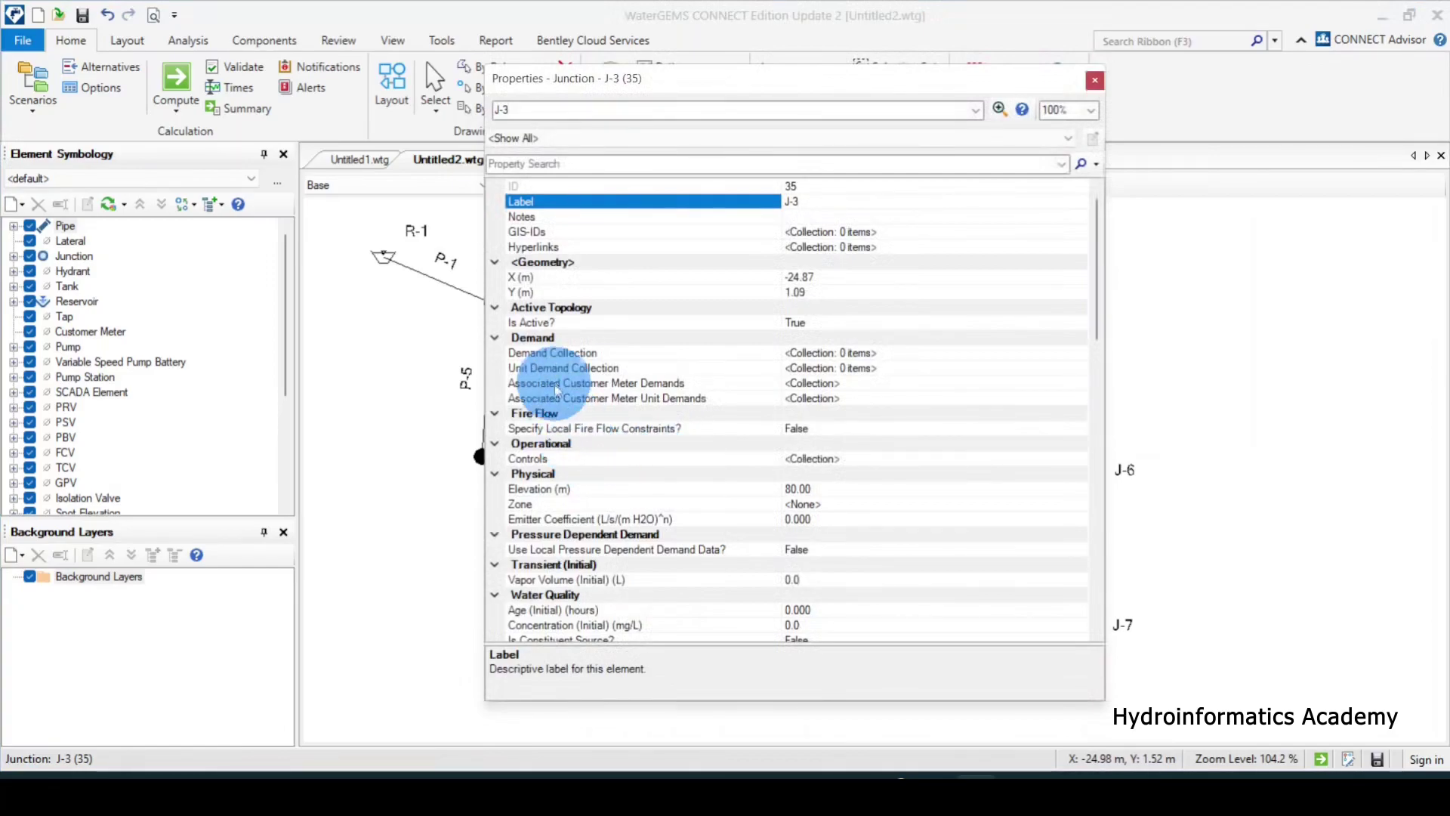
click(566, 488)
click(836, 489)
click(571, 489)
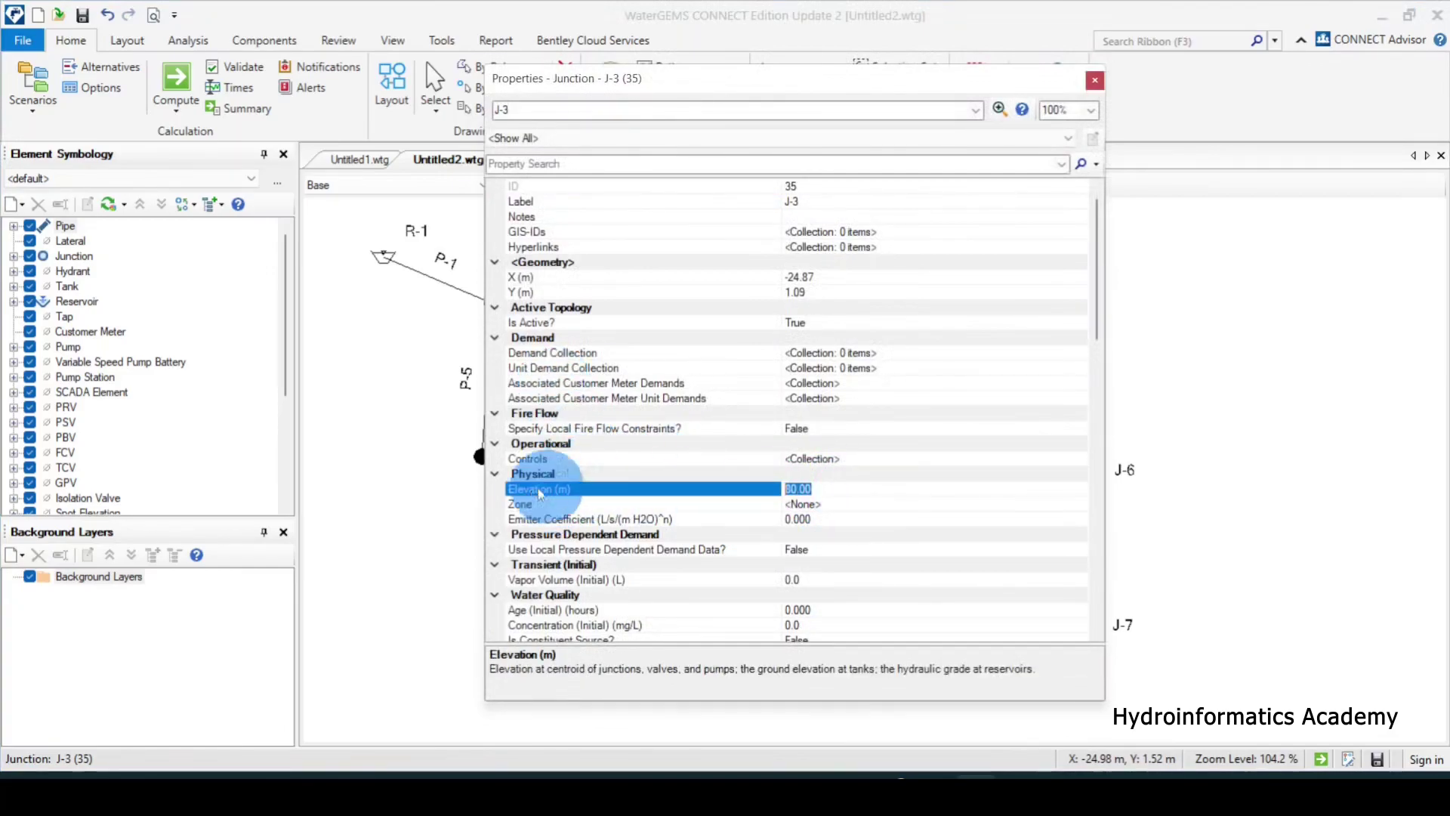
click(1095, 81)
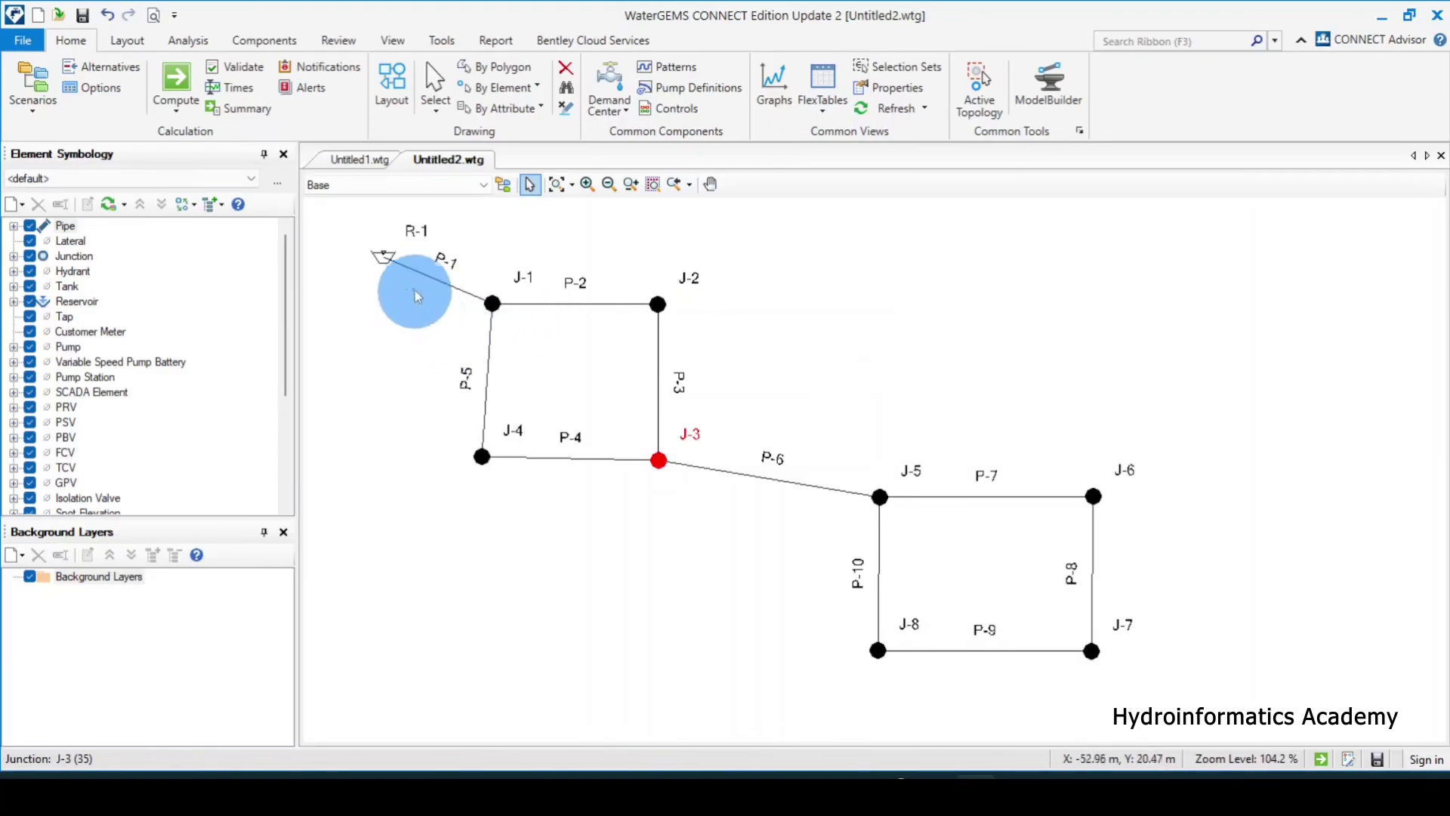
Step: Examine the elevation entry of reservoir R-1 in its properties and in the reservoir FlexTable, closing both
double_click(384, 261)
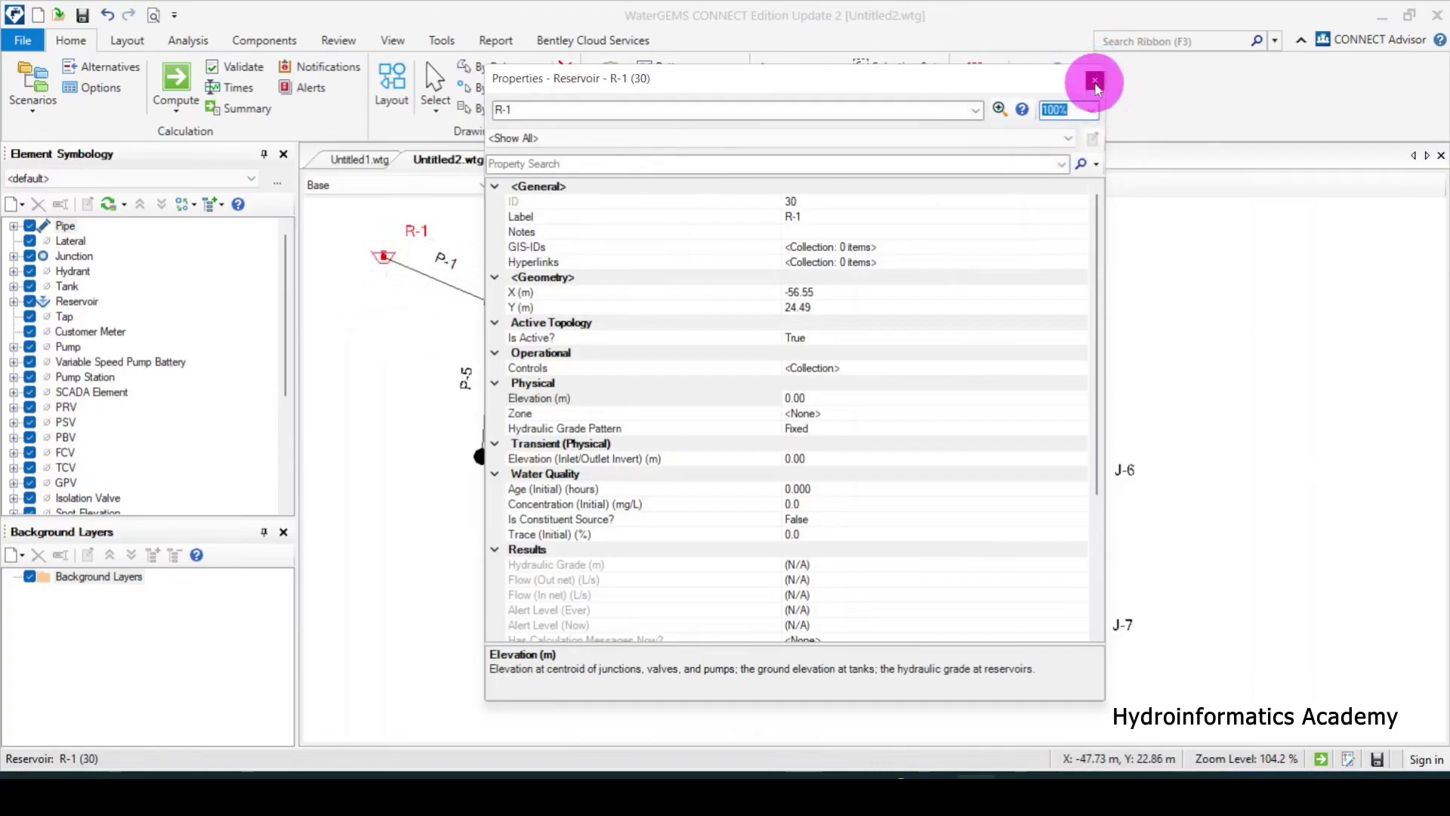
click(1096, 82)
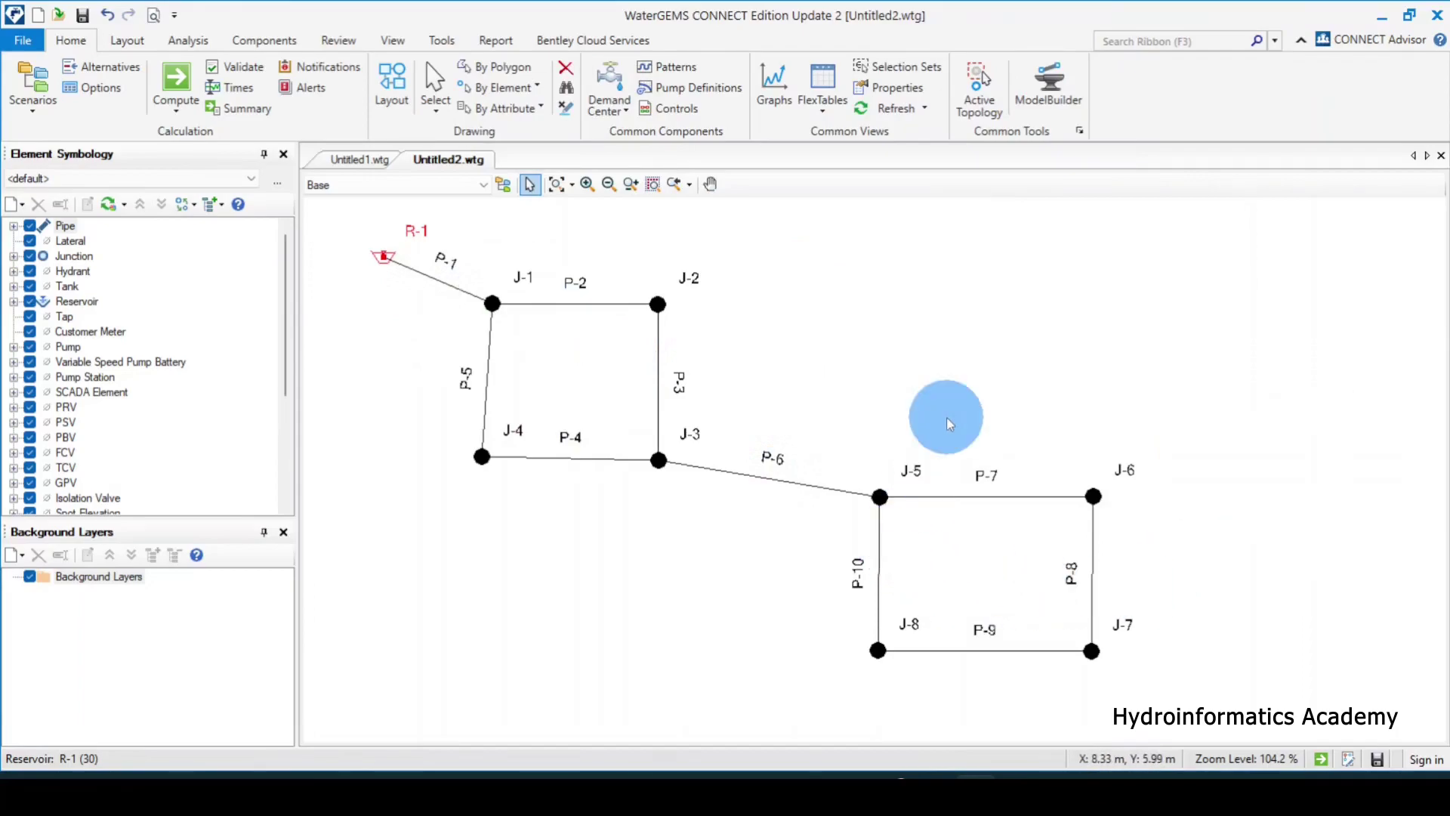
click(821, 106)
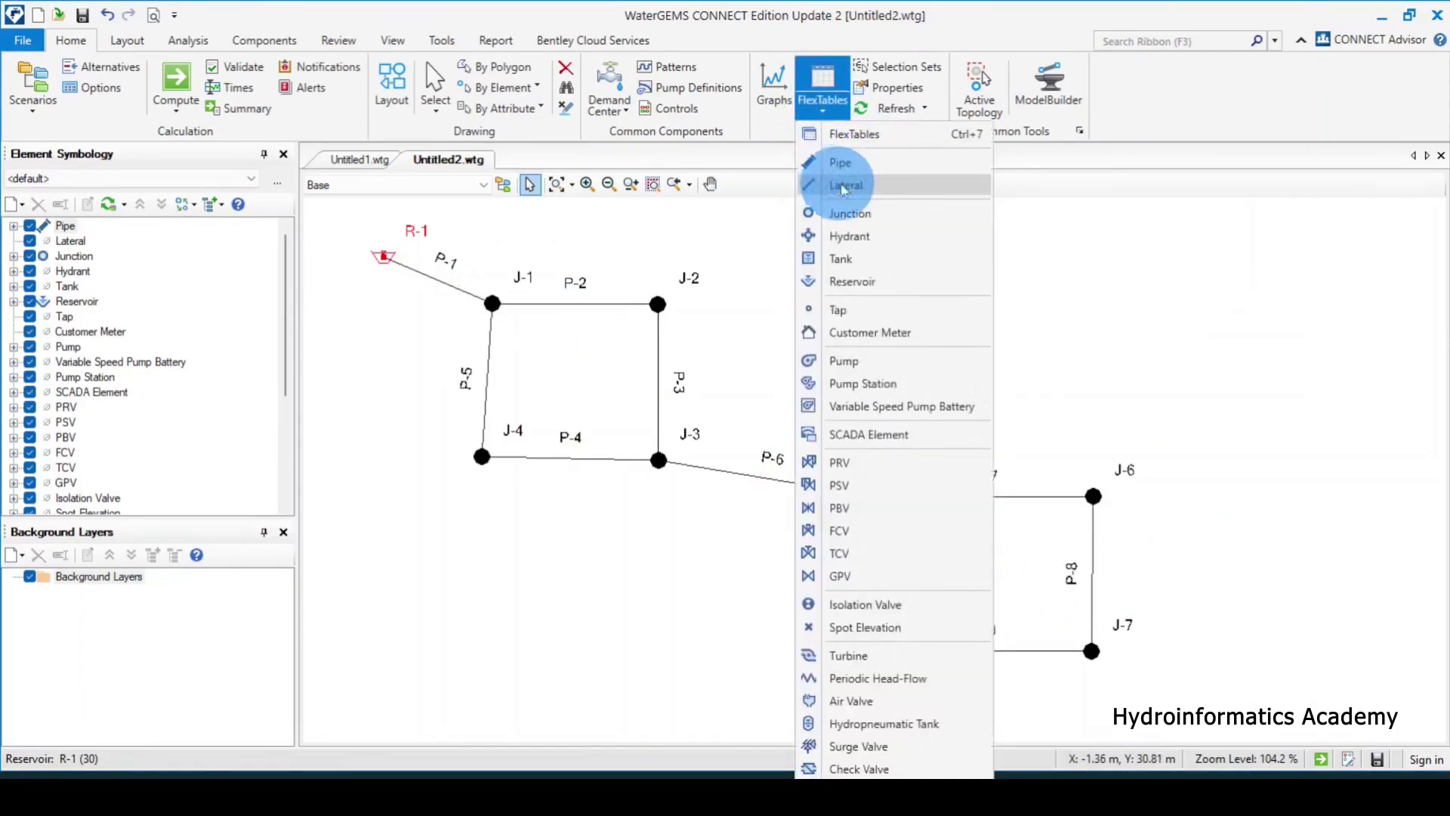
click(854, 284)
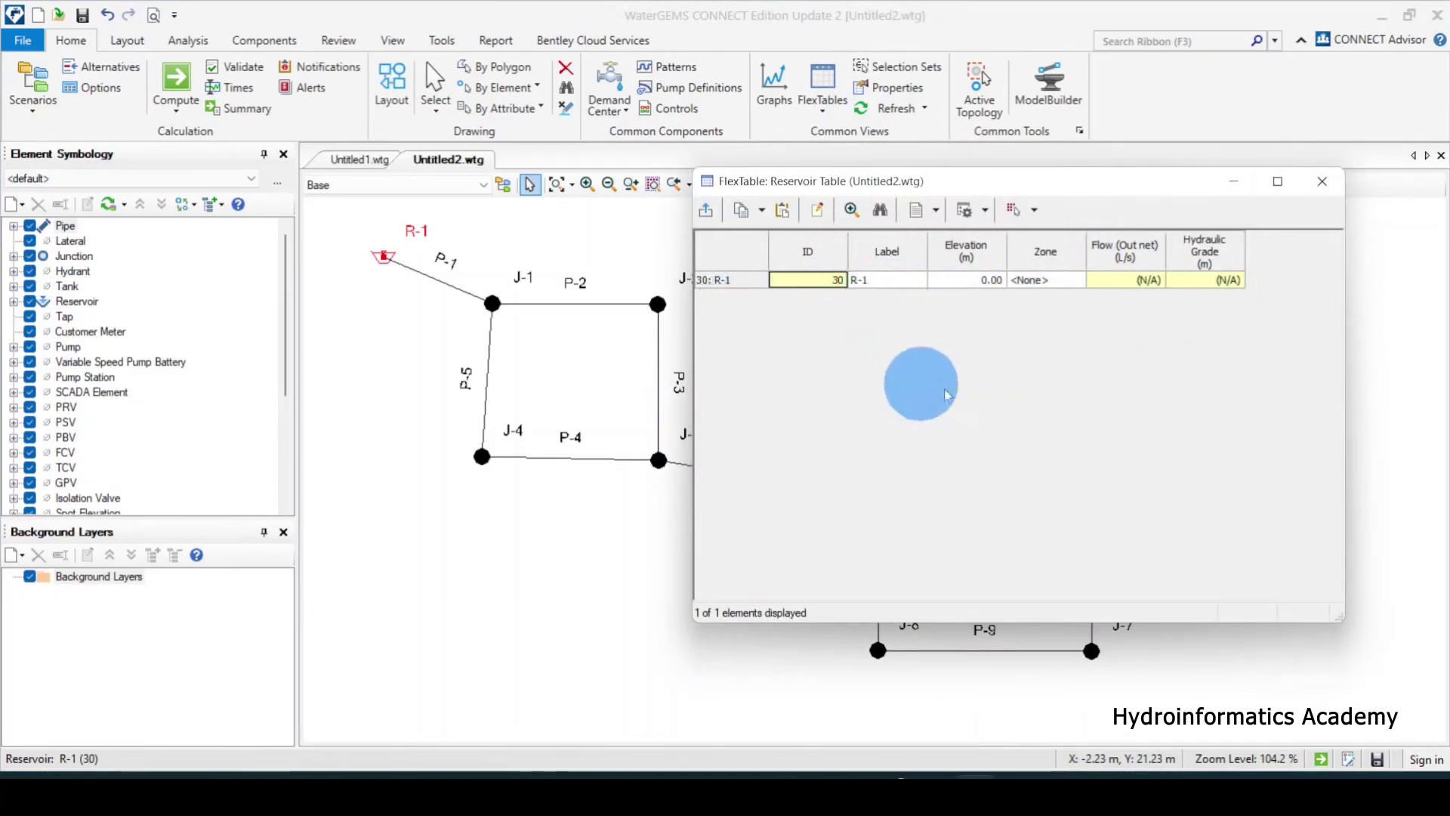
click(1322, 182)
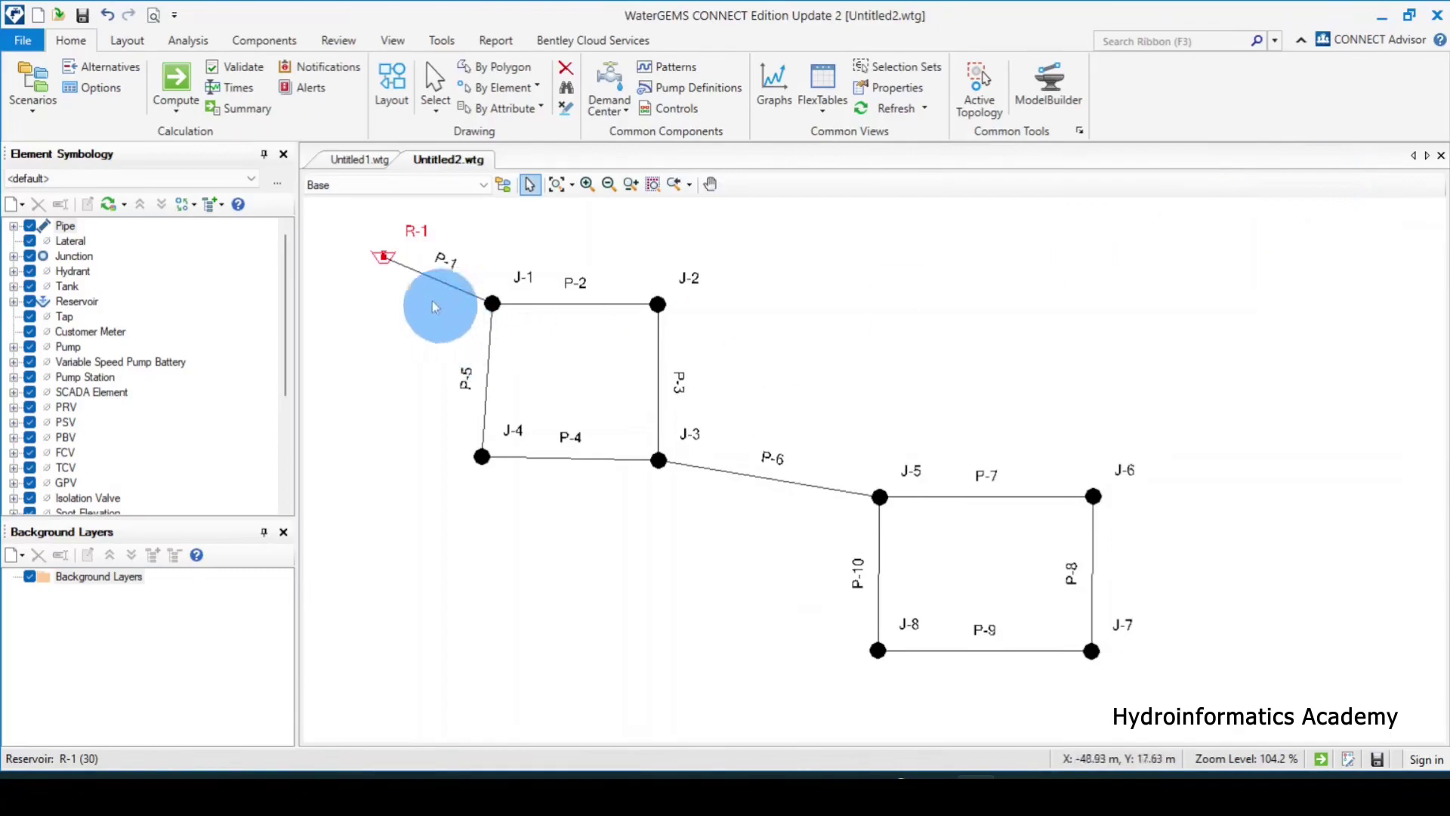
Step: Set the elevation of reservoir R-1 to 100 m in its properties and close them
double_click(385, 259)
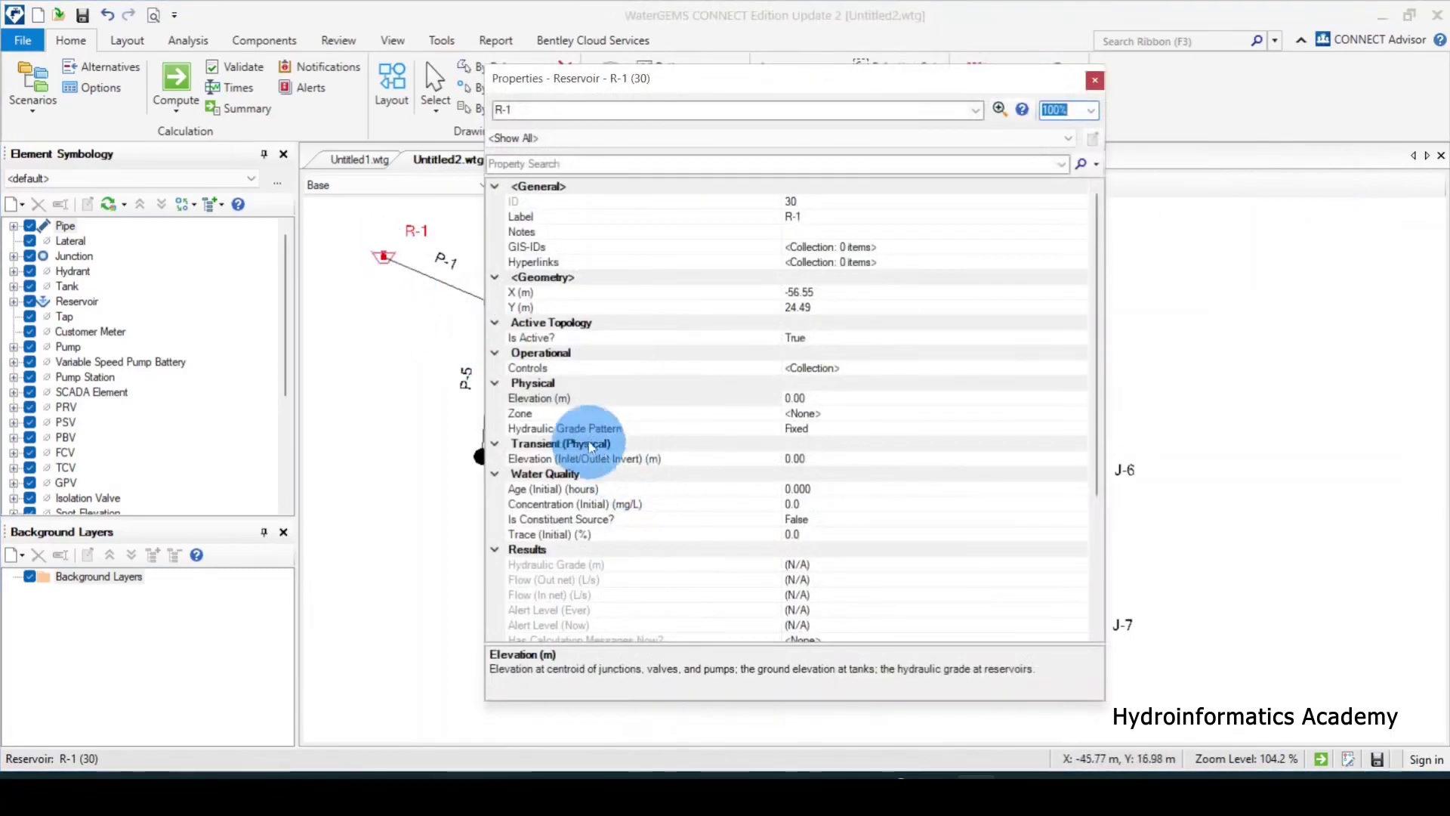
click(558, 401)
click(713, 400)
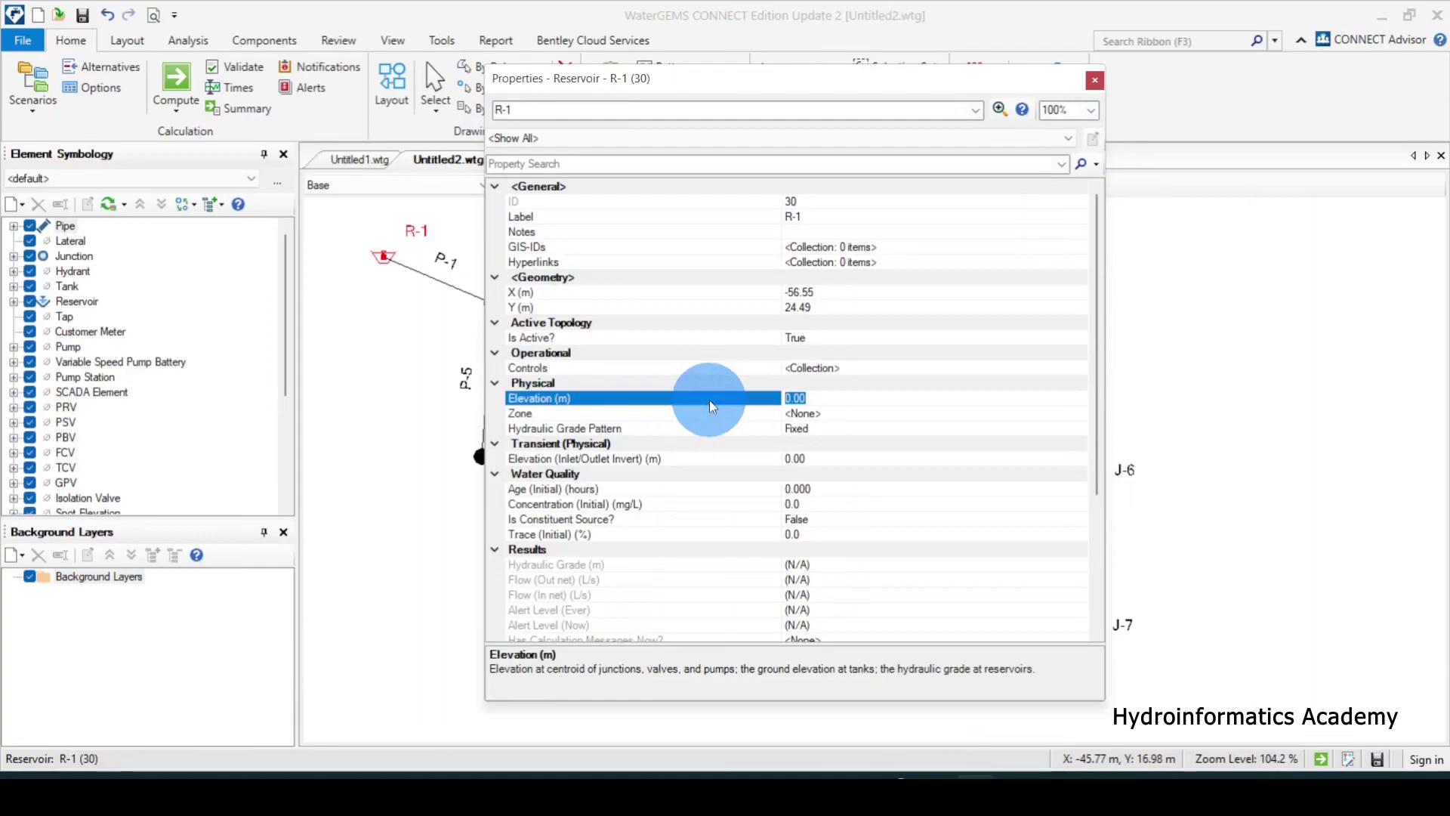
text(100)
click(1094, 80)
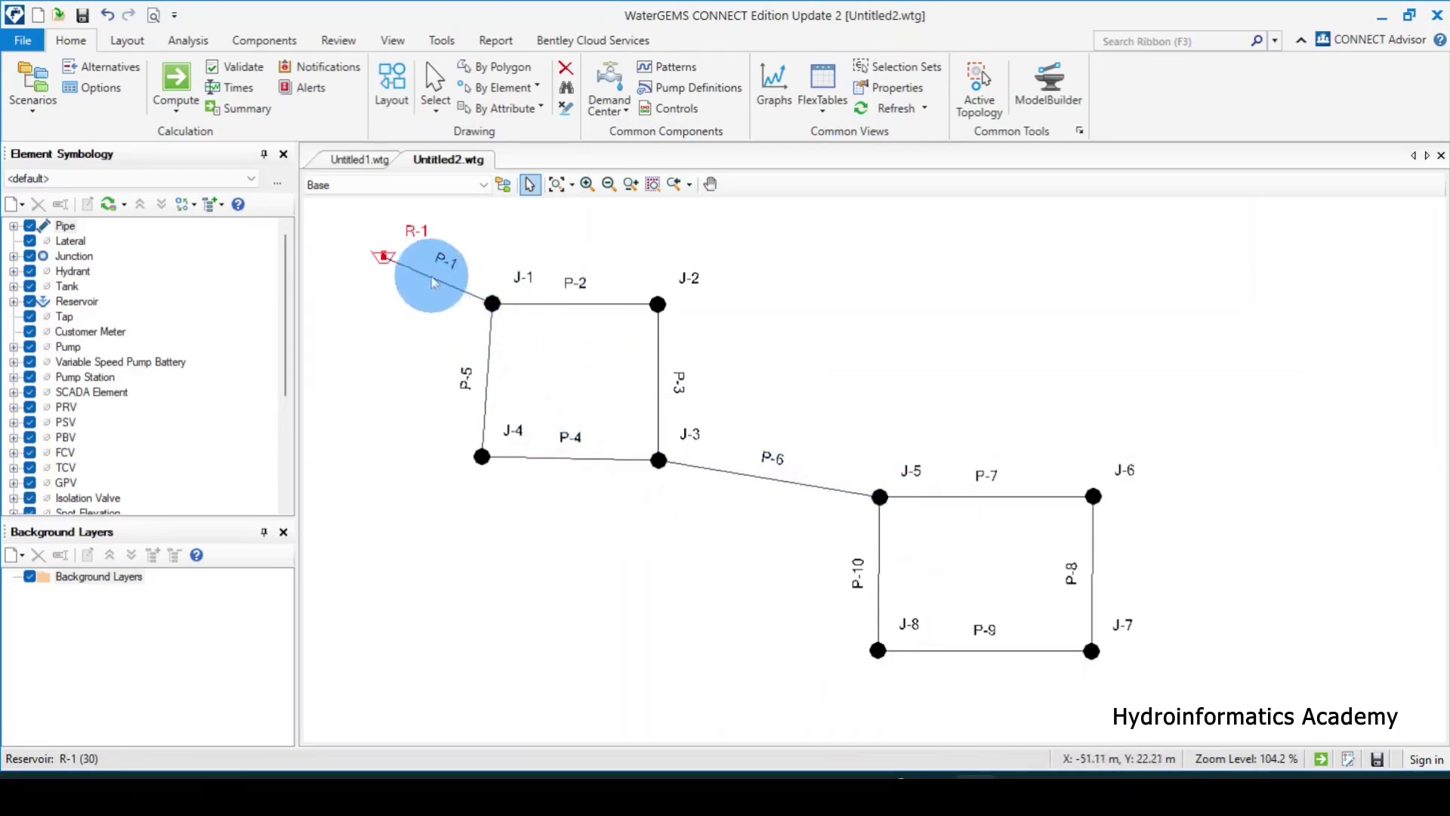
Step: View the properties of pipe P-1 briefly, then open the predefined Pipe Table from the FlexTables
double_click(429, 275)
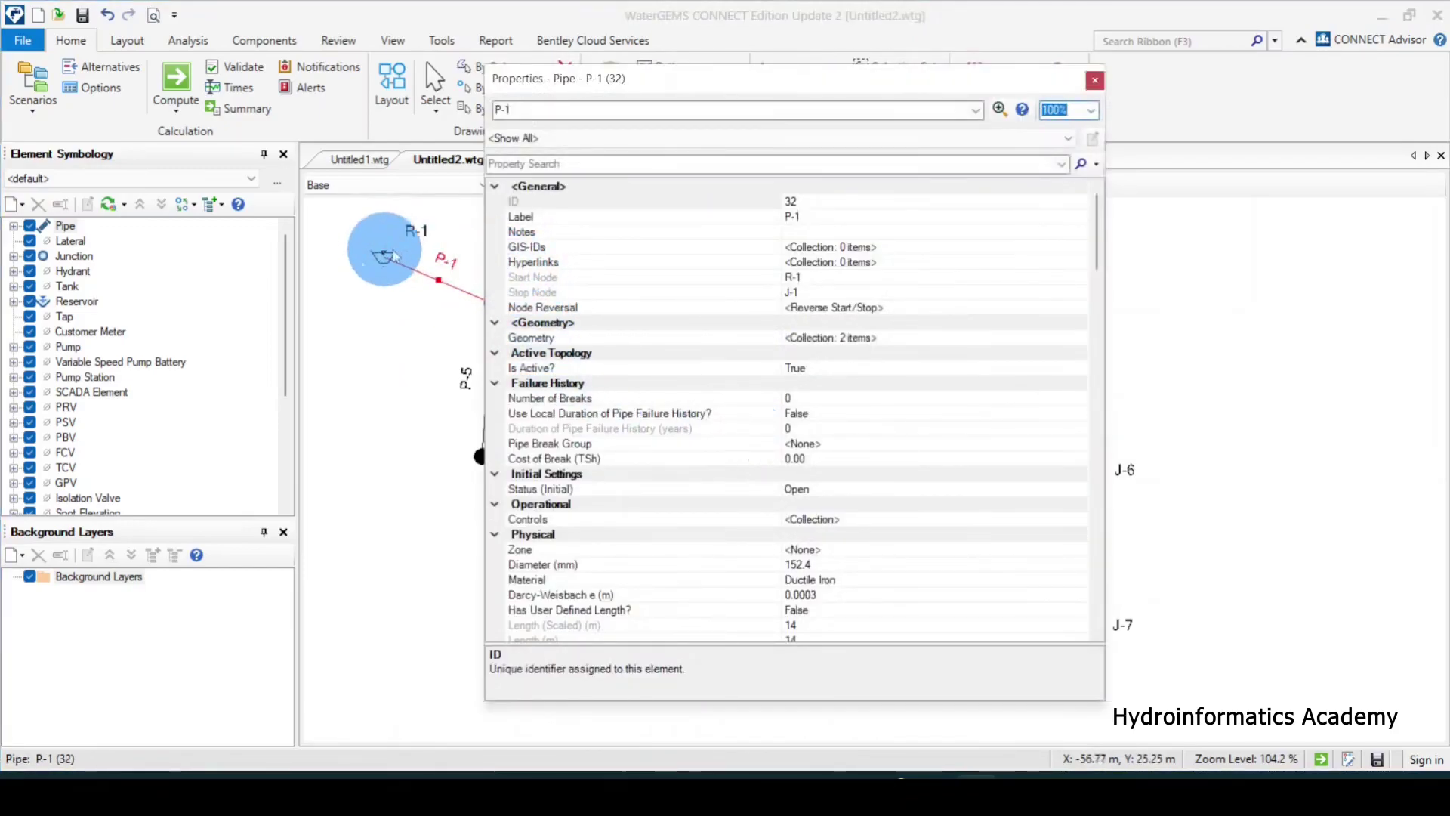
click(1094, 80)
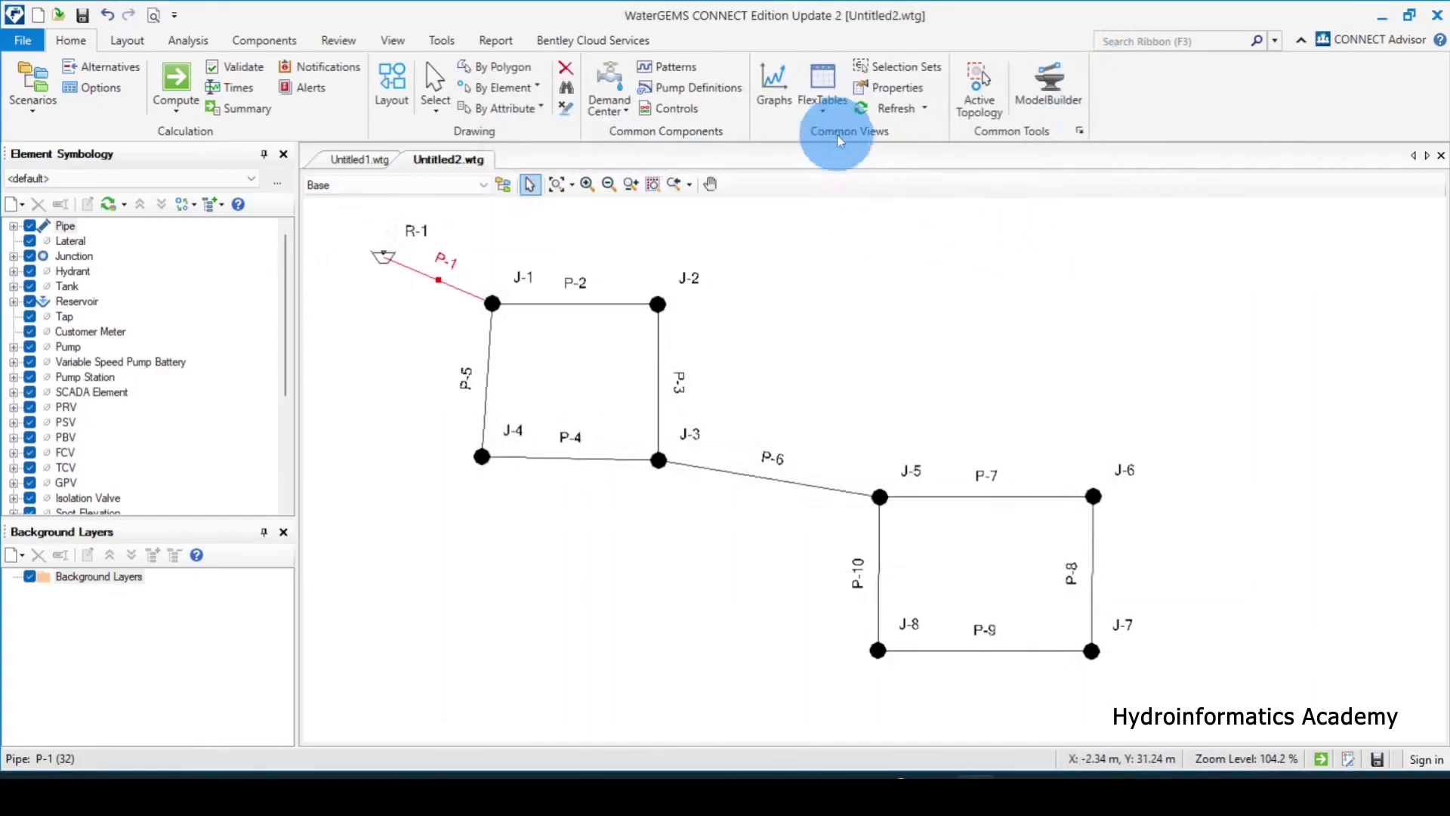
click(823, 75)
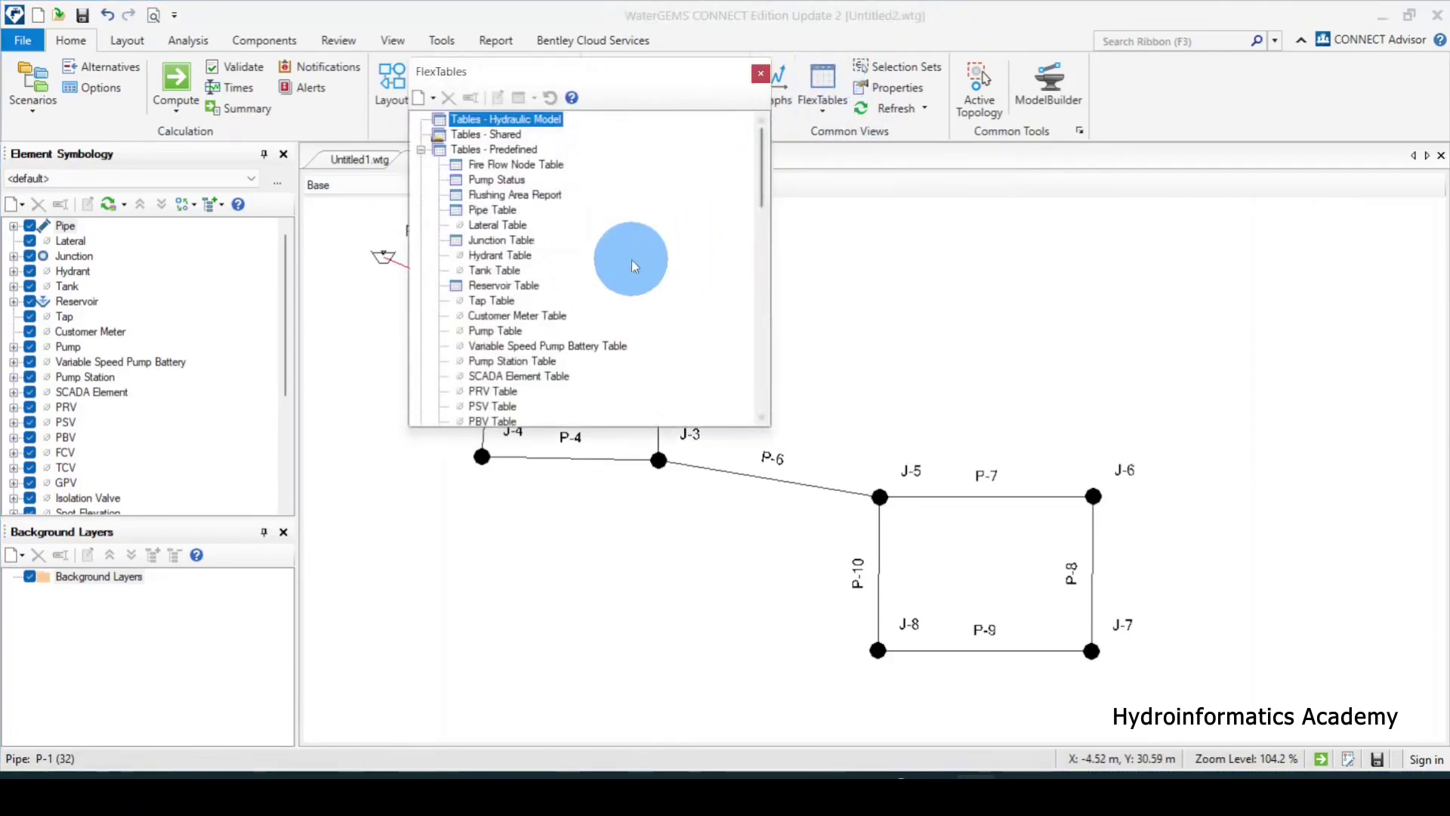
mouse_move(614, 79)
mouse_down()
mouse_move(777, 73)
mouse_move(781, 86)
mouse_up()
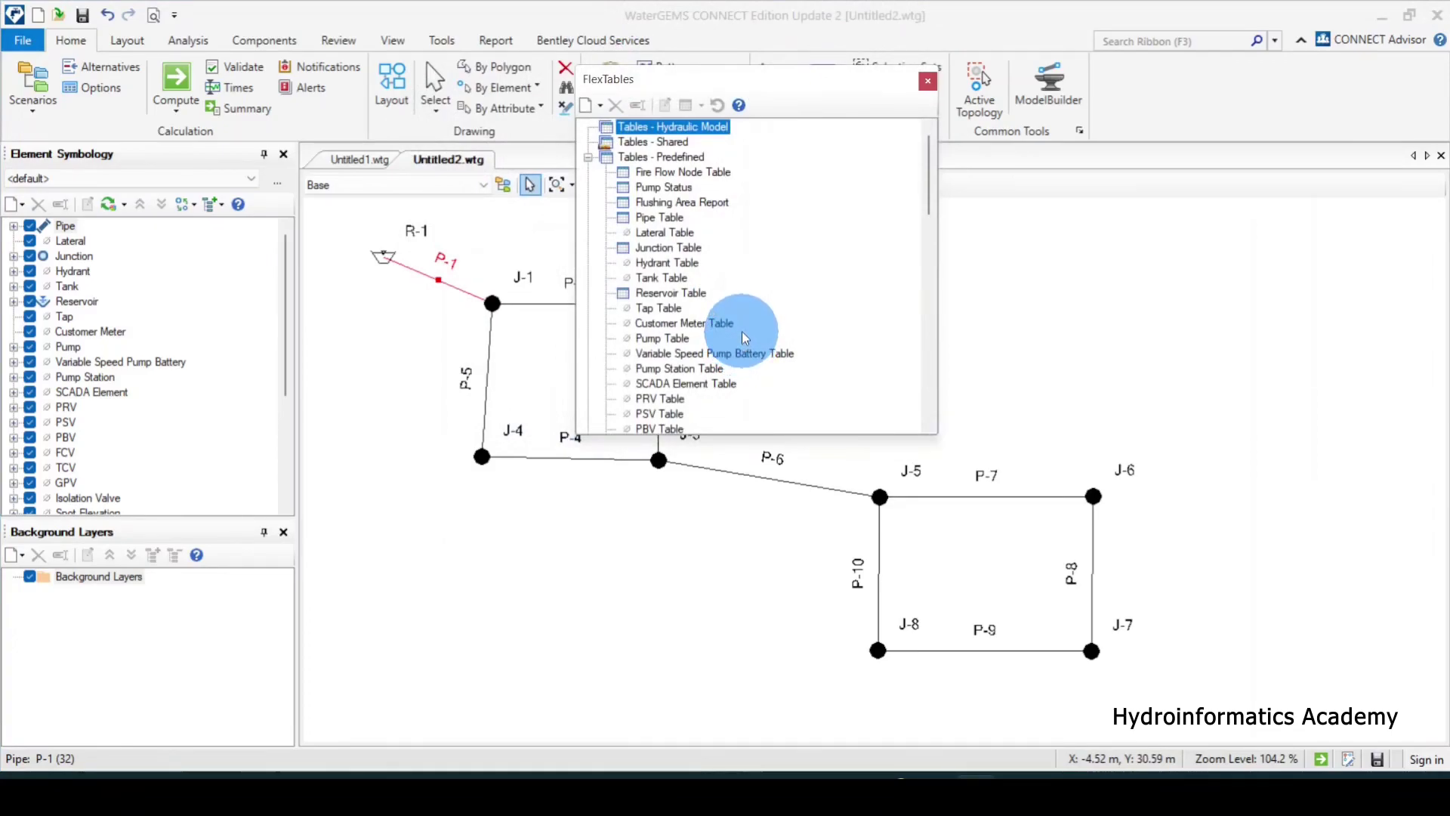
click(667, 218)
double_click(670, 219)
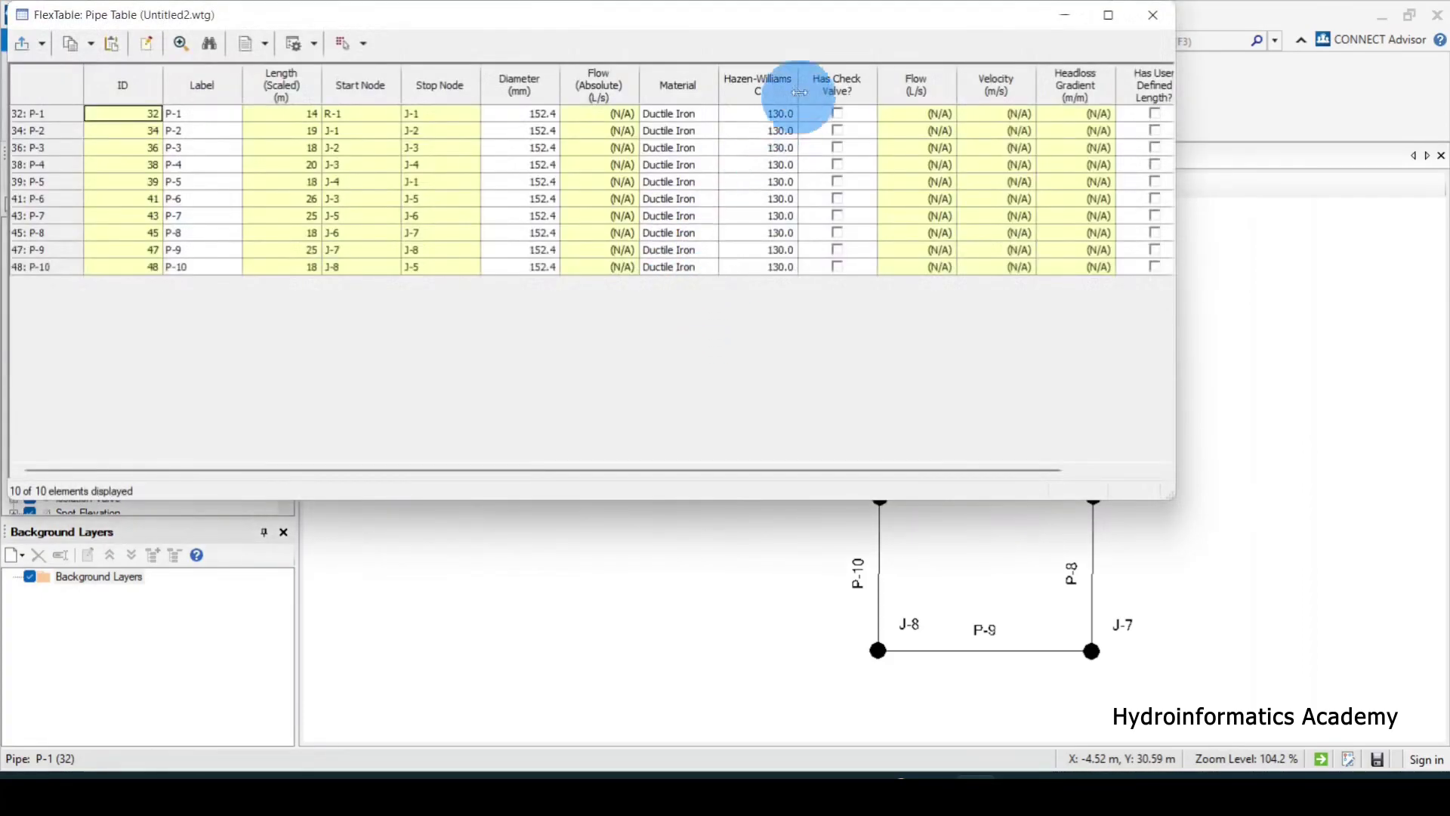
Step: Examine the pipe table's scaled length, start node, stop node, diameter and user-defined length columns
drag(717, 14, 991, 66)
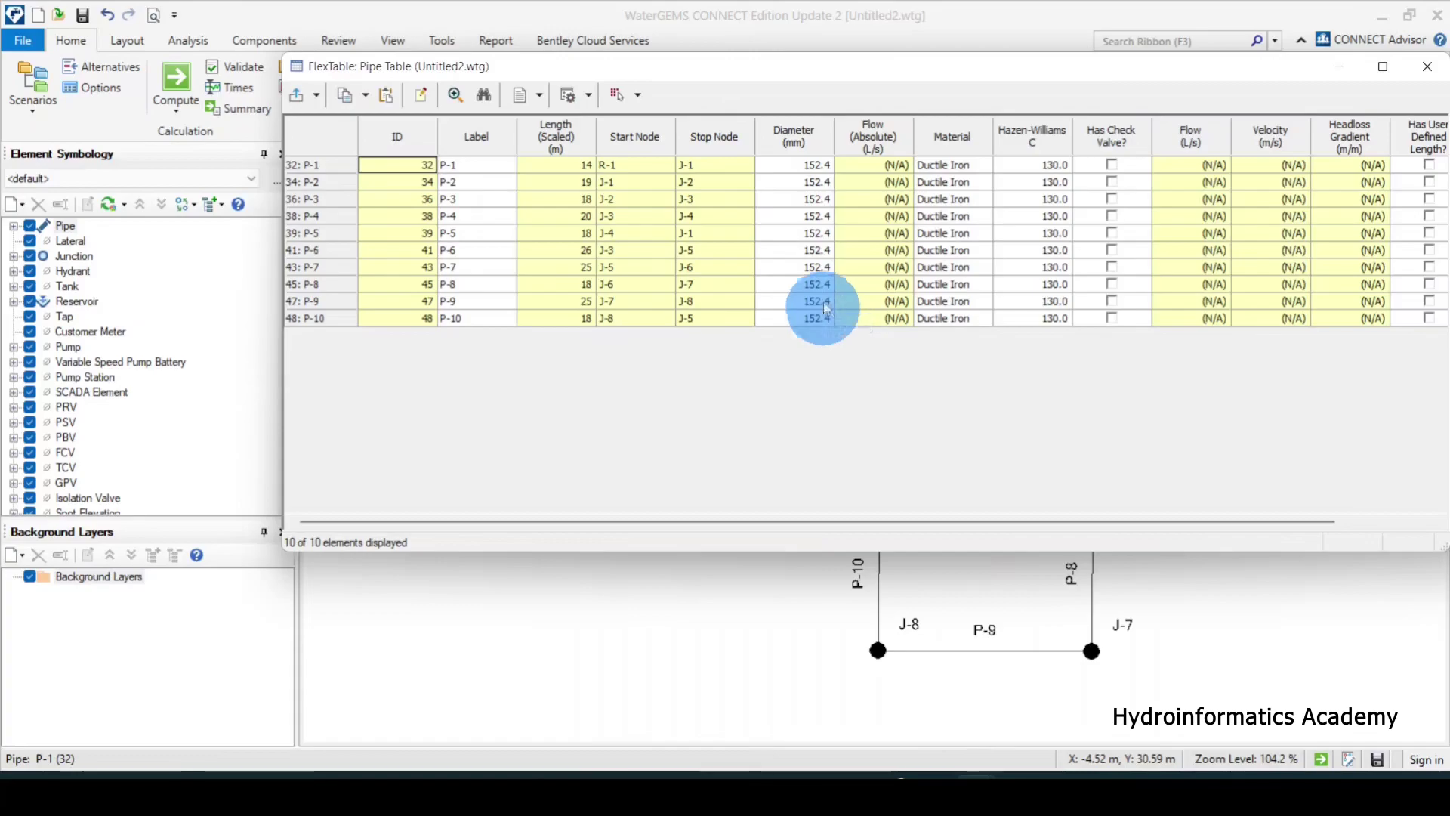
click(565, 168)
drag(576, 195, 723, 329)
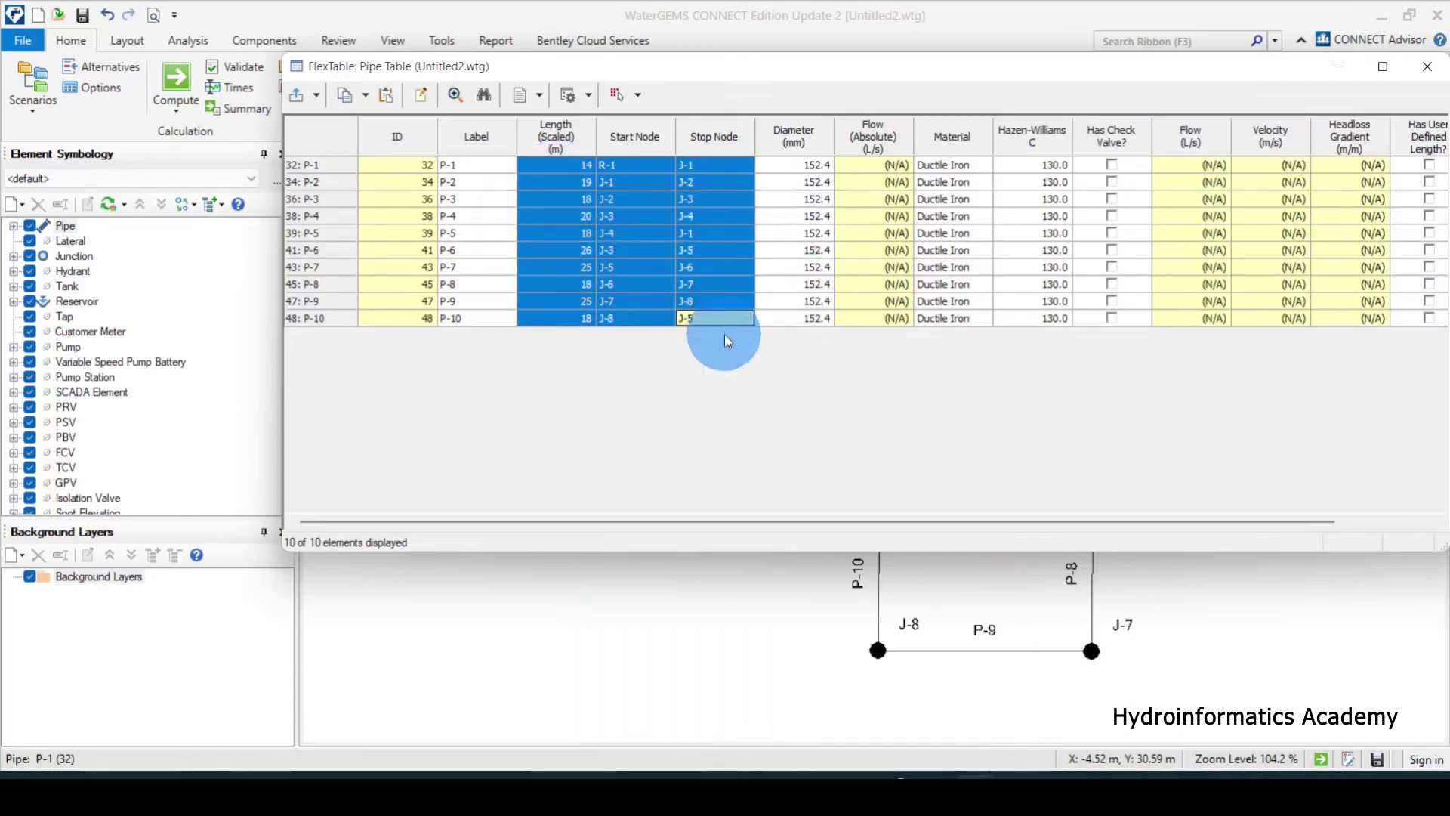
click(785, 274)
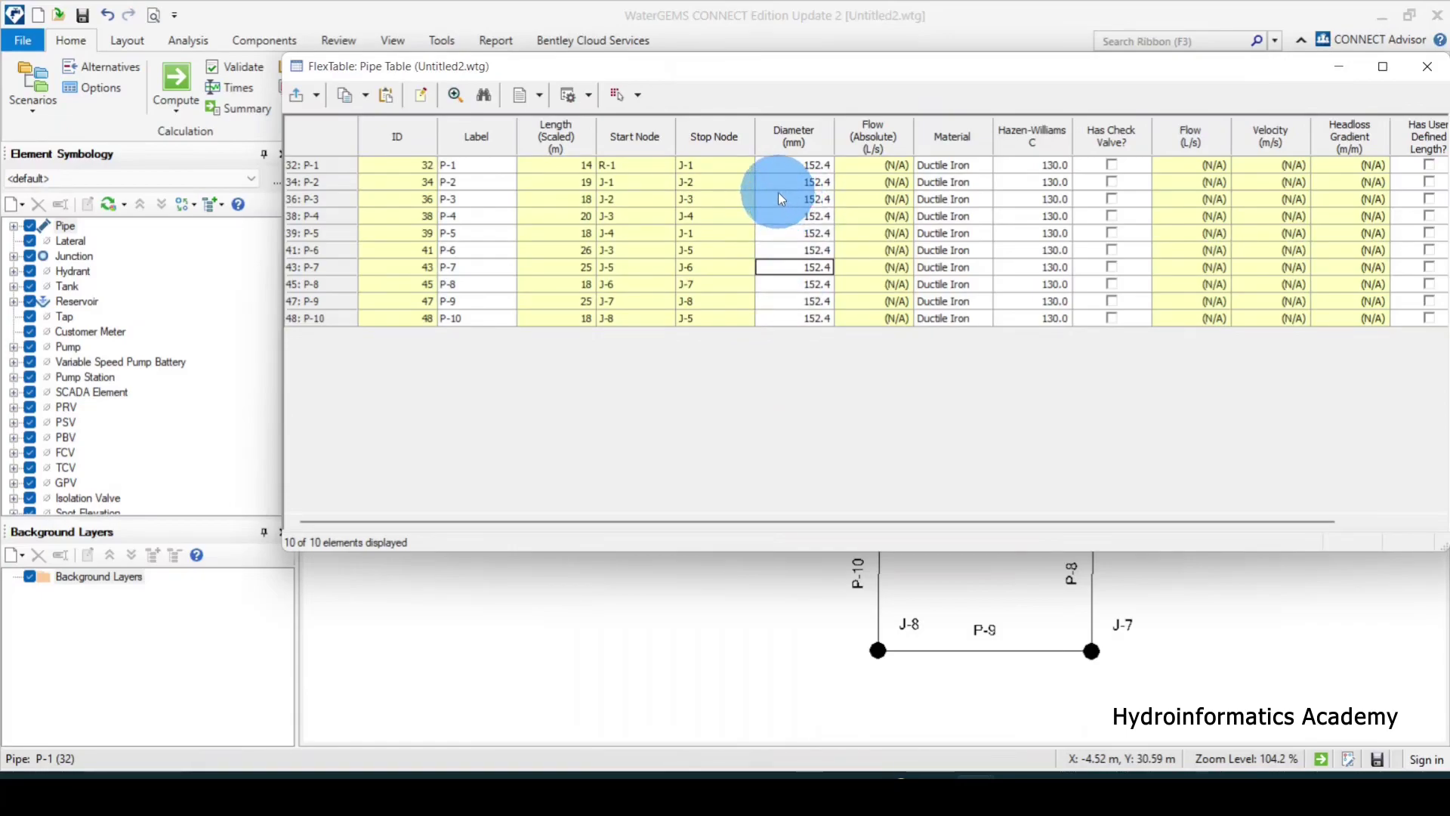
drag(911, 71, 678, 102)
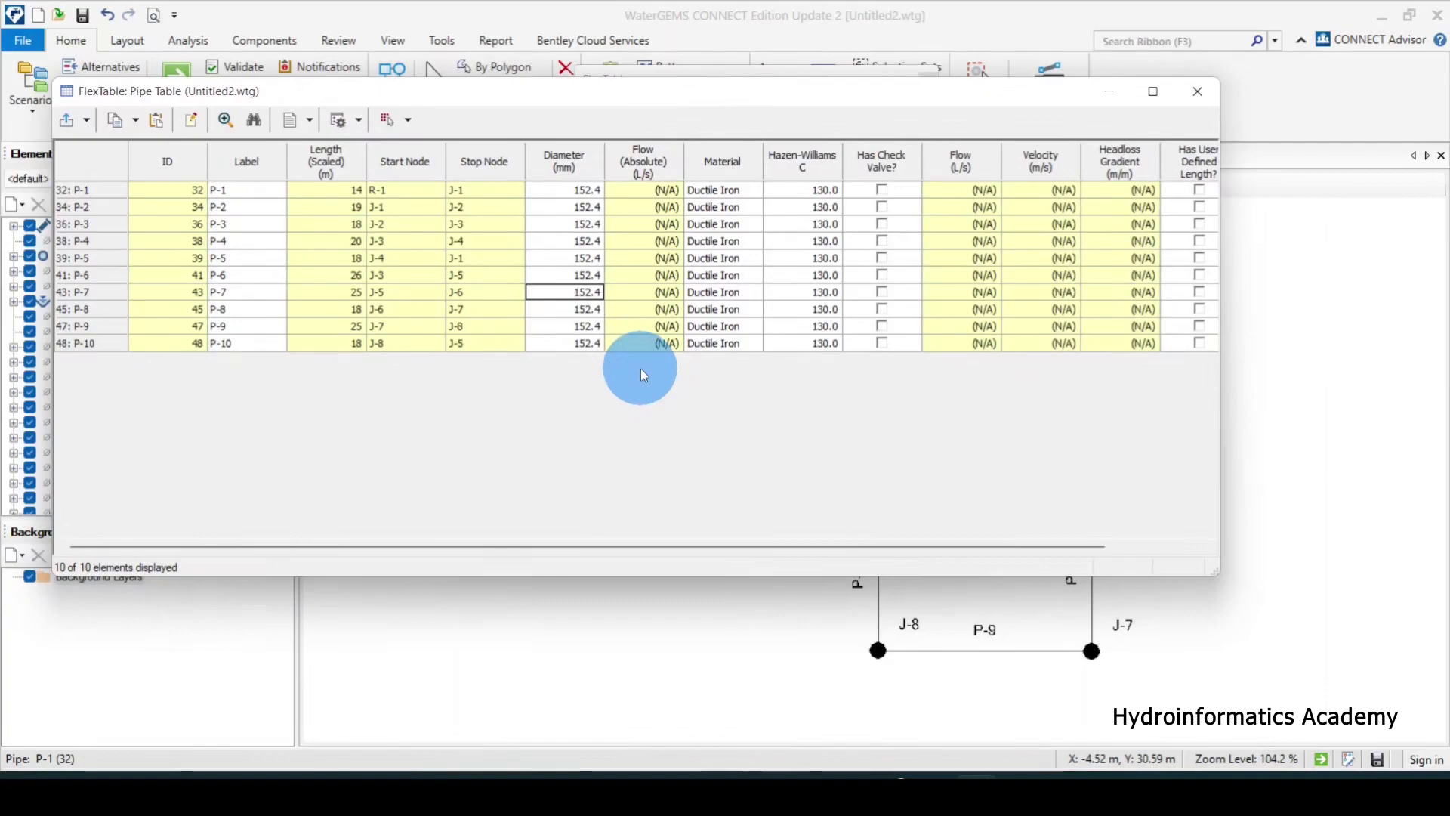
drag(792, 102, 1070, 368)
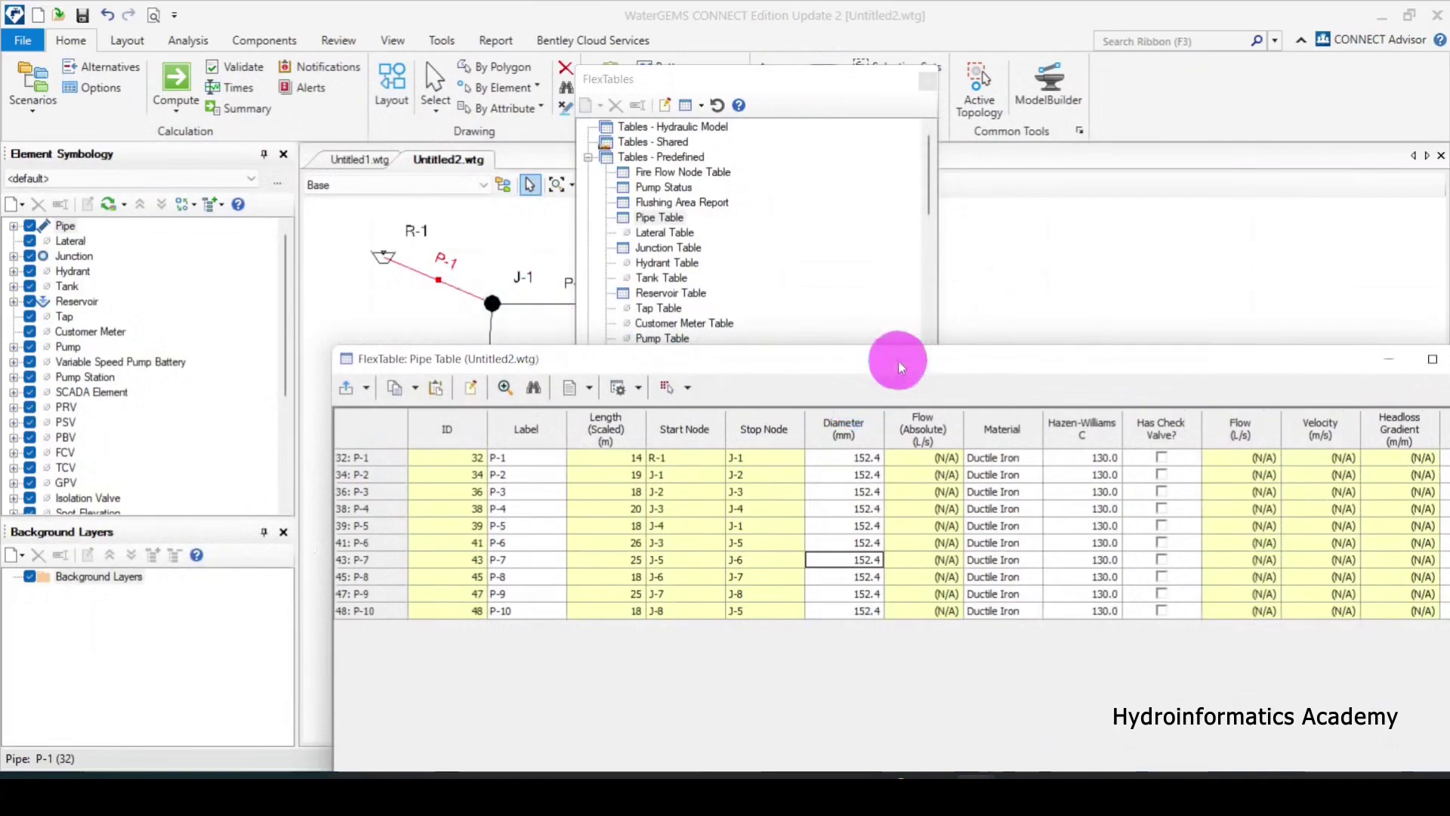
drag(899, 361, 674, 116)
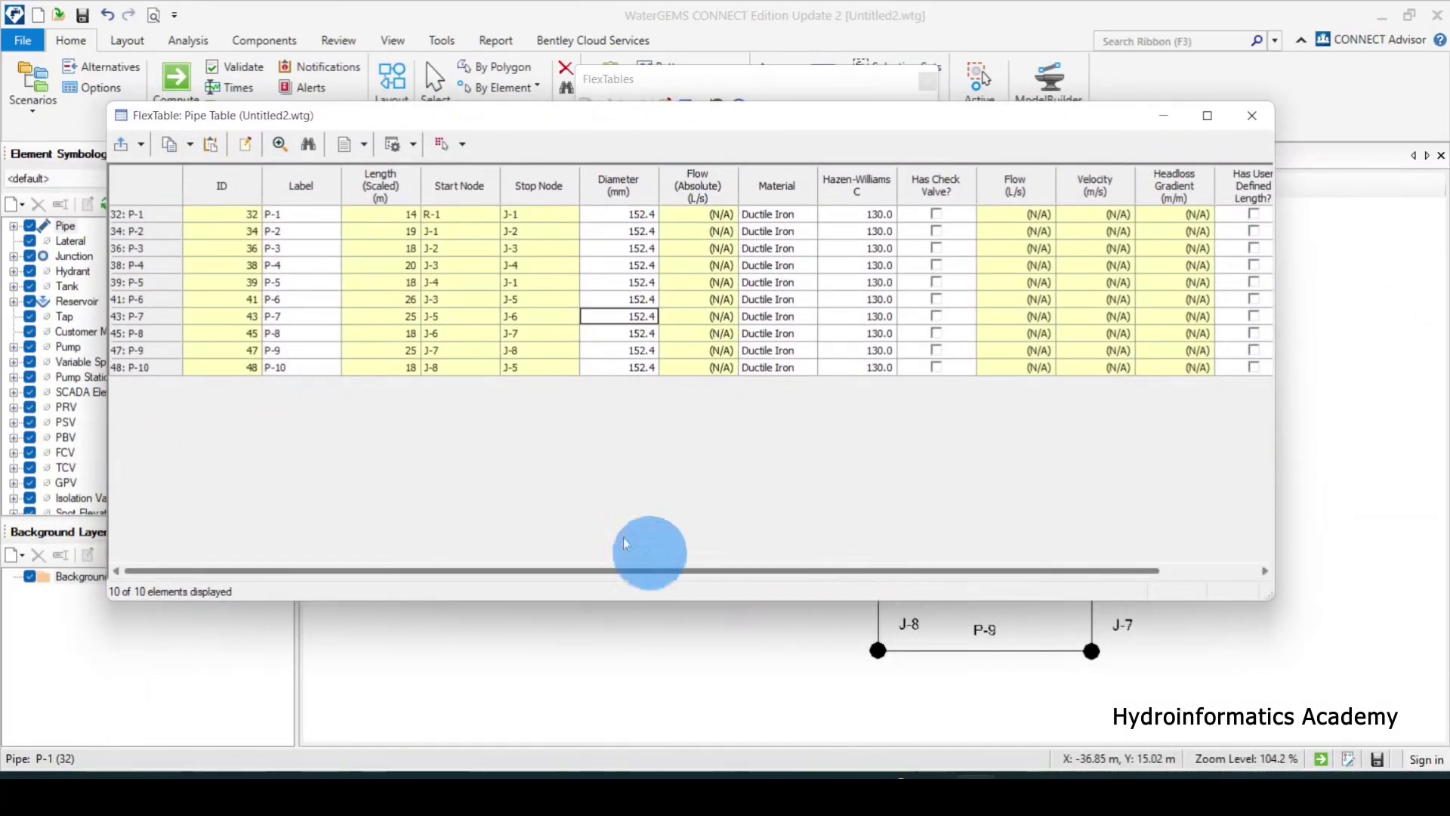
drag(579, 572, 695, 572)
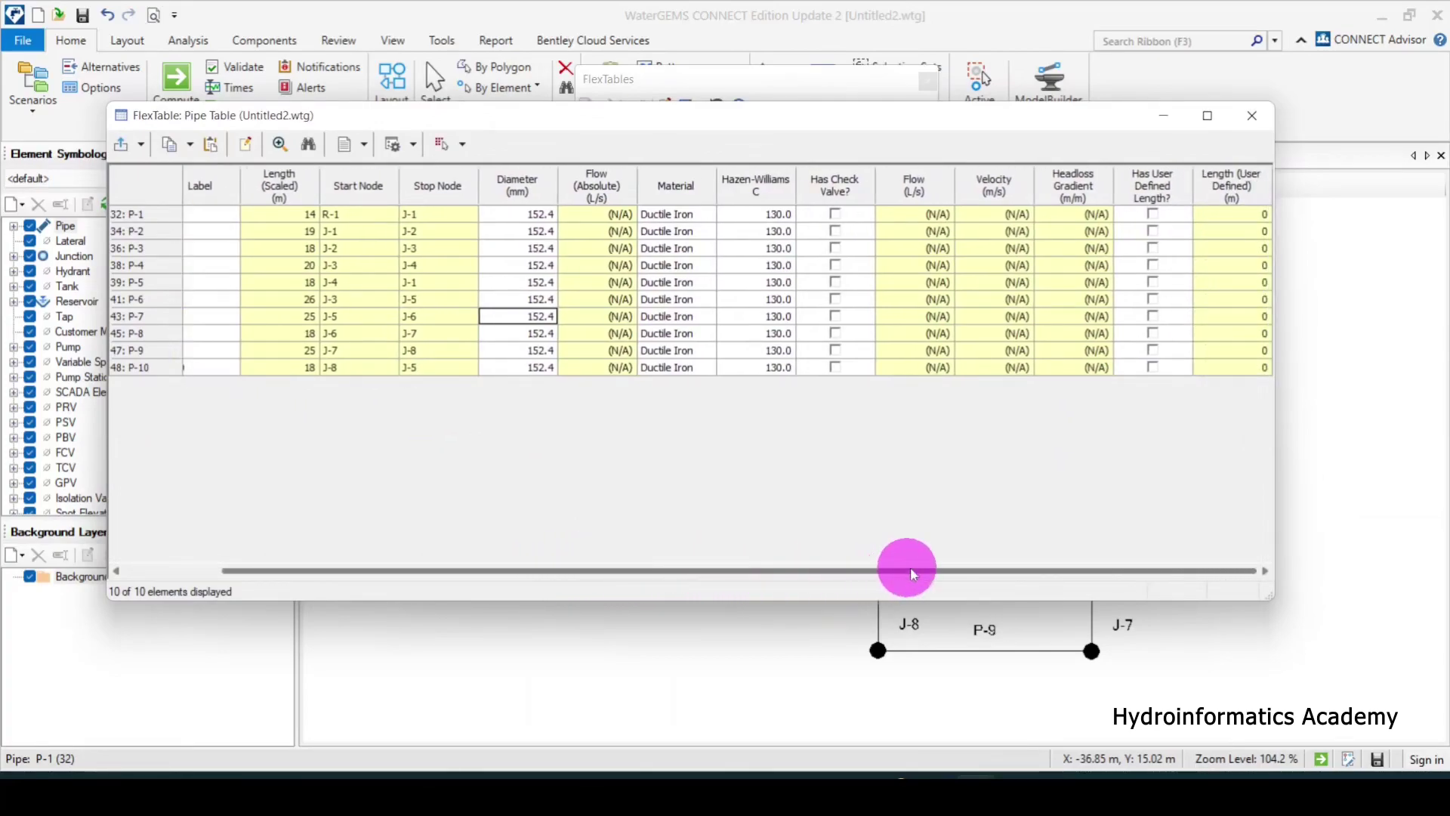
drag(1141, 115, 1013, 114)
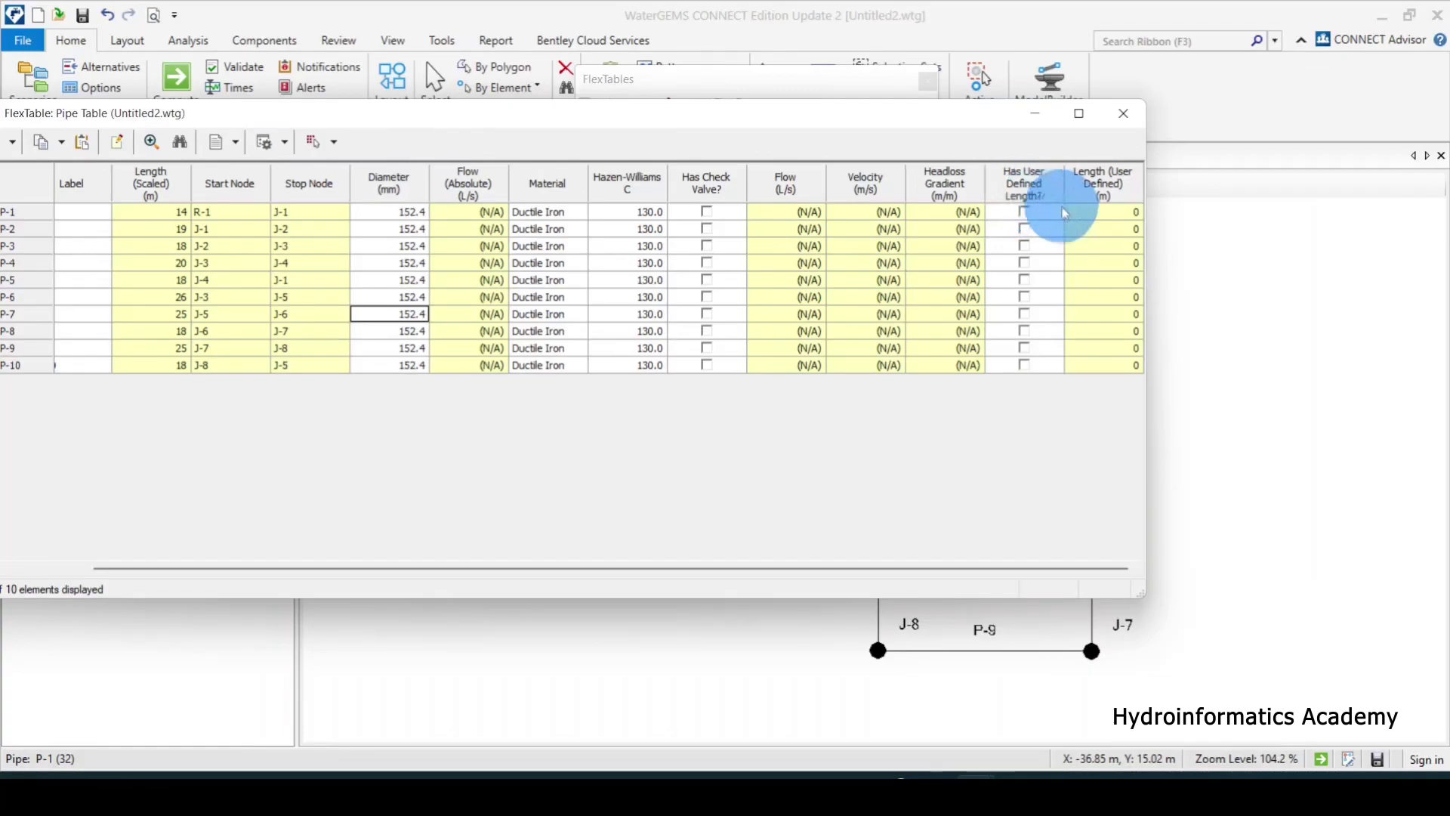
Step: Check whether the Length (User Defined) cells of the pipes can be edited
click(1115, 246)
click(1117, 263)
click(1119, 279)
click(1111, 297)
click(1122, 347)
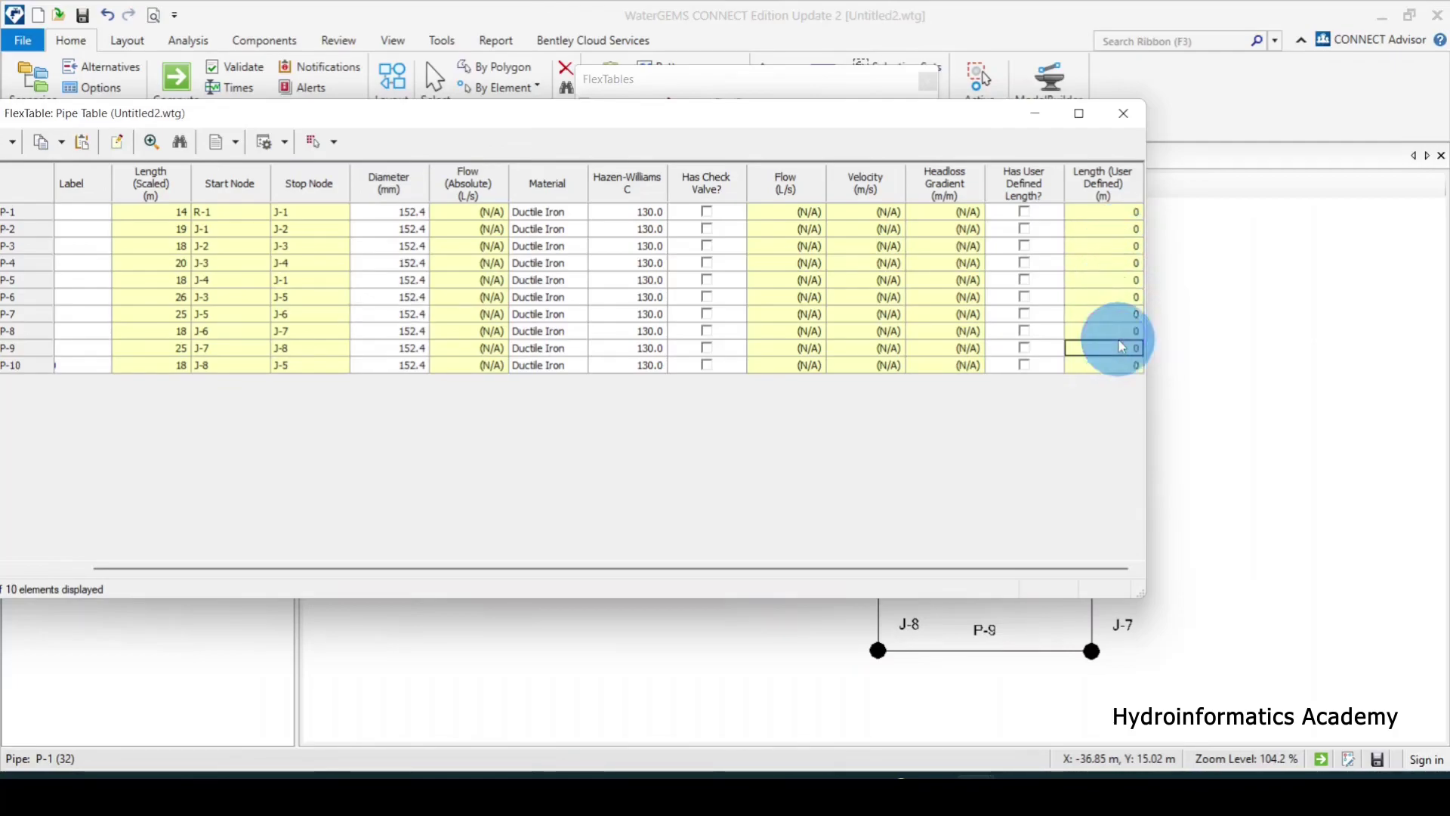
click(1113, 297)
click(1117, 260)
click(1111, 230)
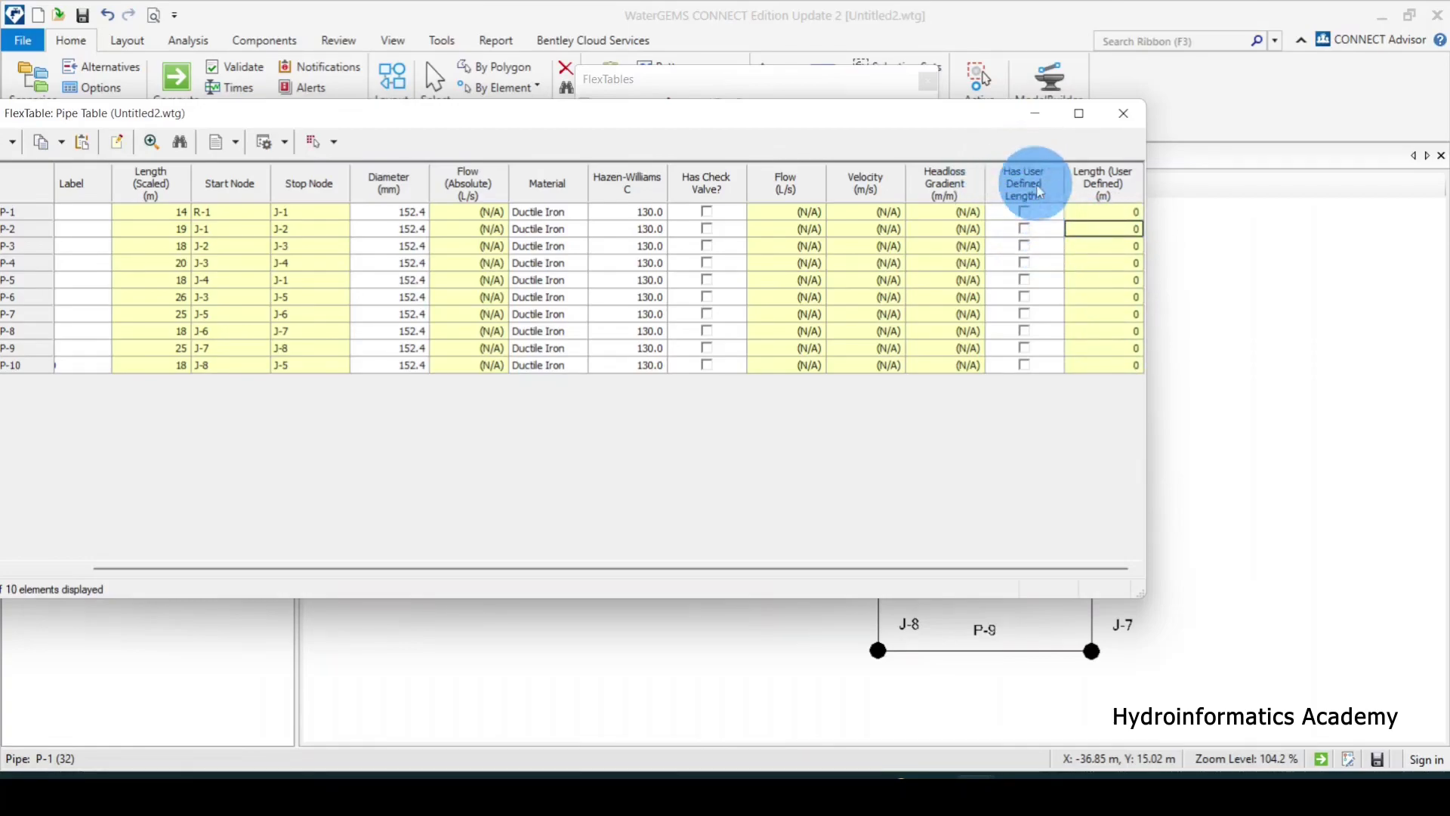
Step: Enable Has User Defined Length for all pipes from P-1 to P-10
click(1025, 212)
click(1025, 228)
click(1107, 211)
click(1115, 228)
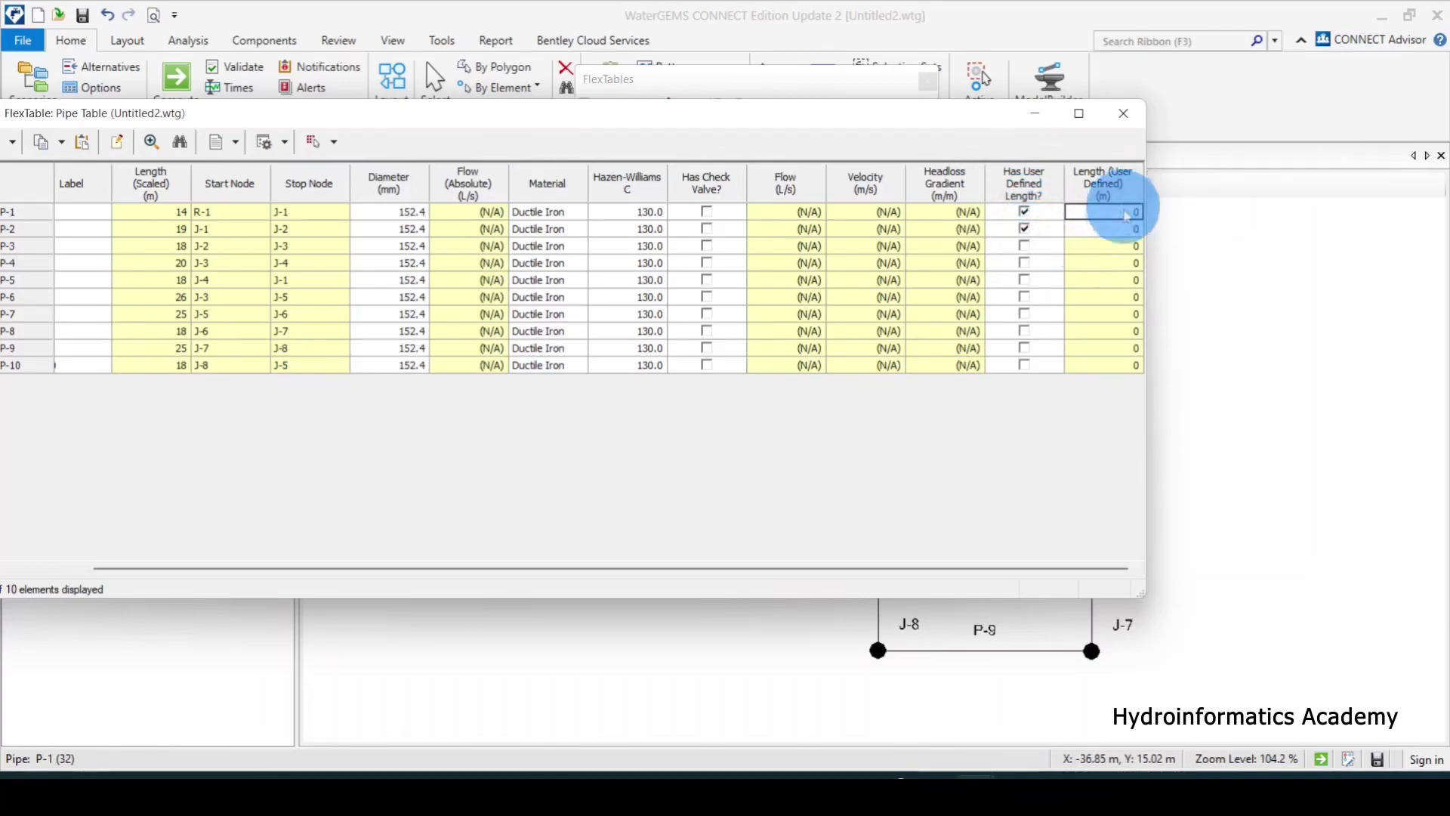
click(1024, 247)
click(1099, 247)
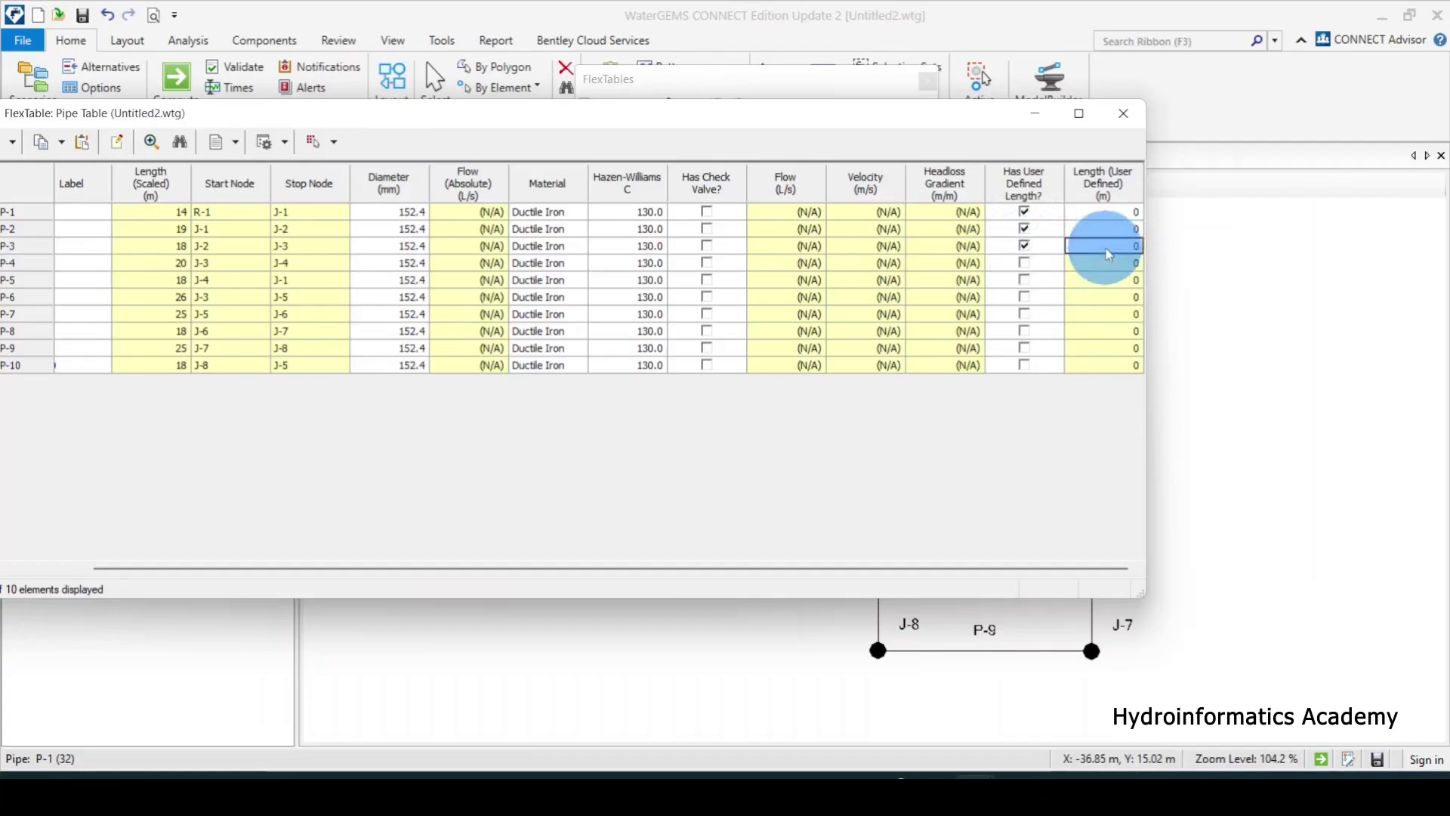
click(1025, 263)
click(1106, 263)
click(1026, 280)
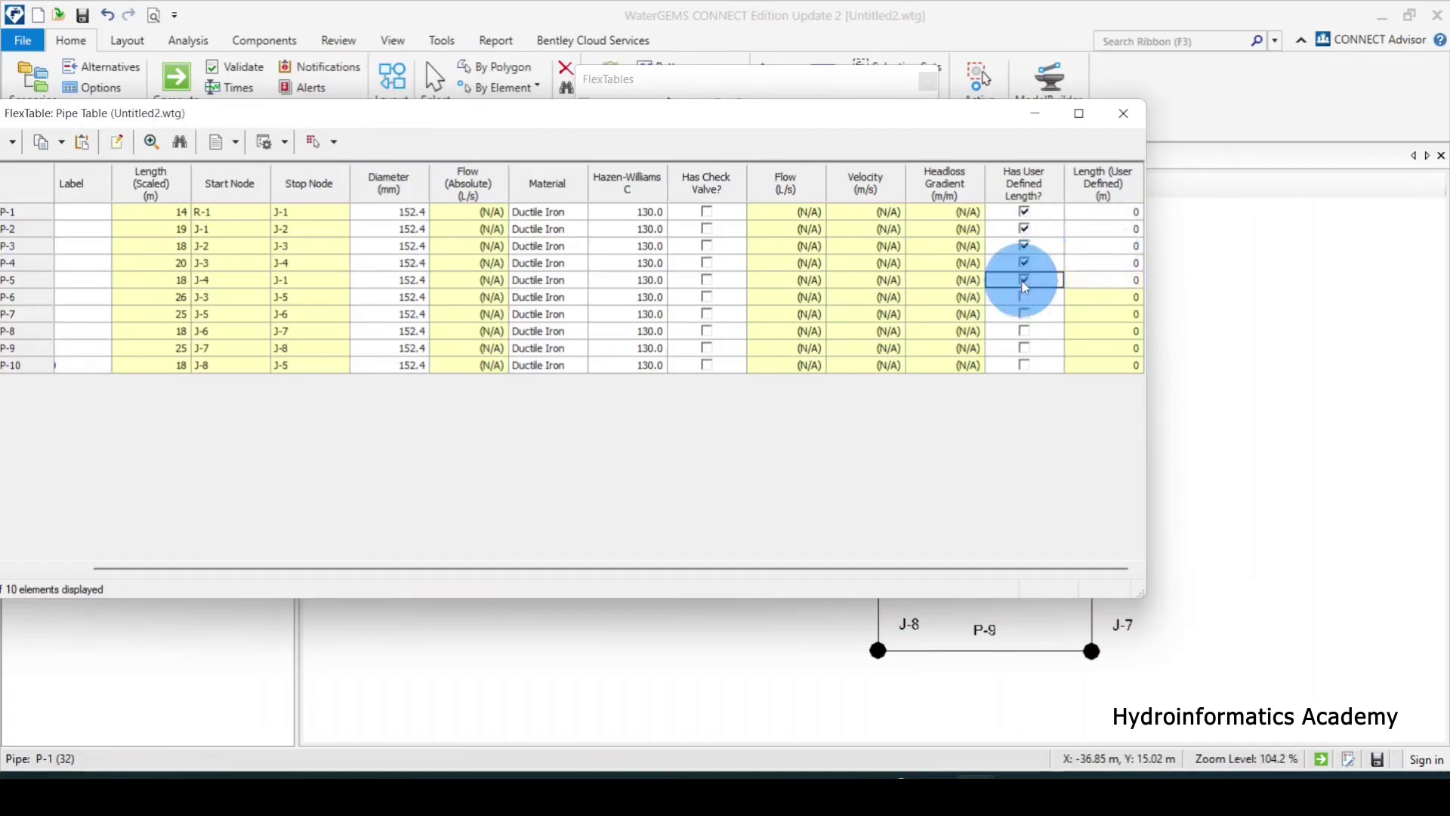
click(1025, 297)
click(1027, 316)
click(1023, 332)
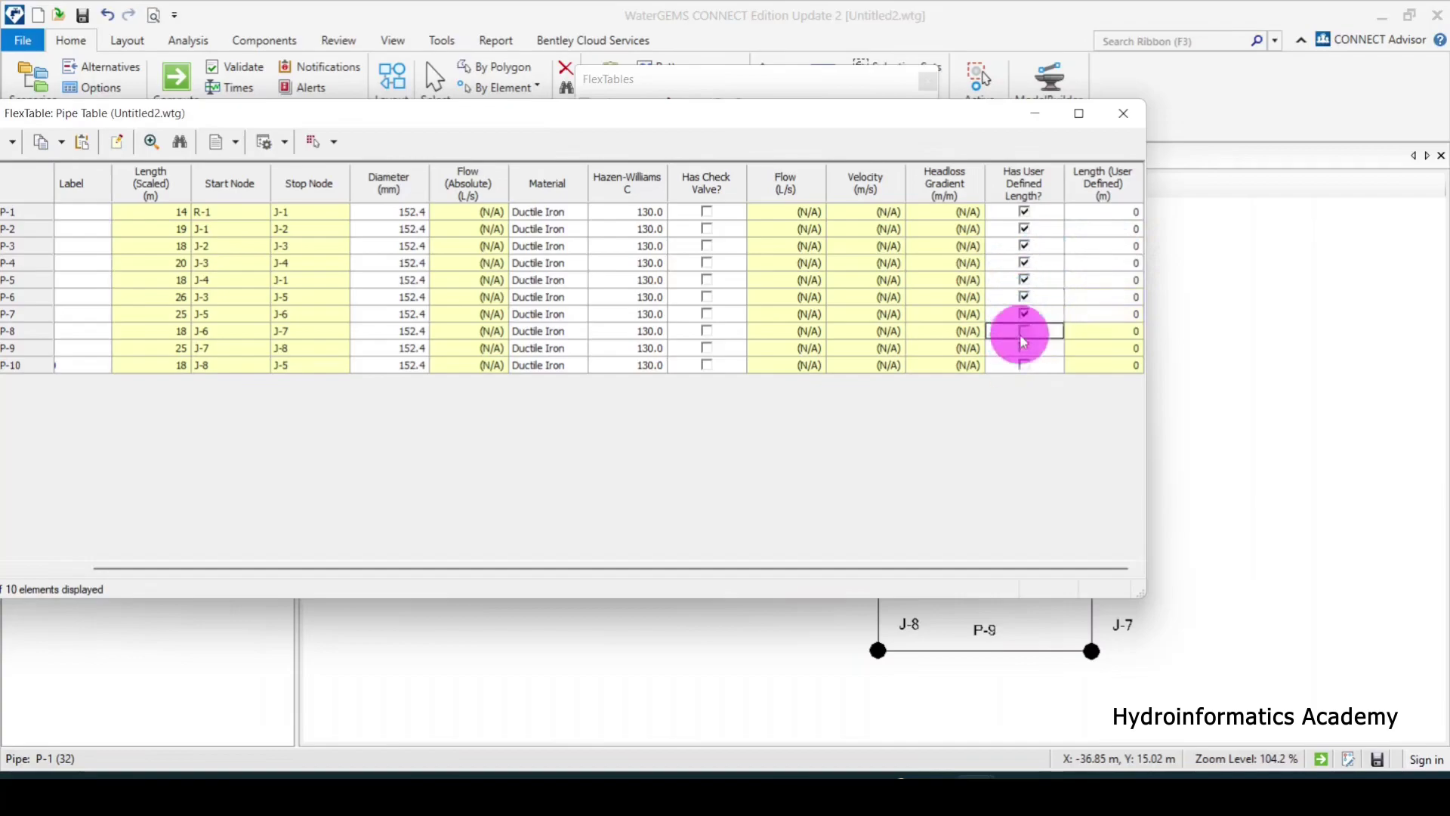
click(1021, 348)
click(1021, 364)
Step: Compare the pipe table's labels and start and stop nodes with the pipes in the network drawing
click(1107, 229)
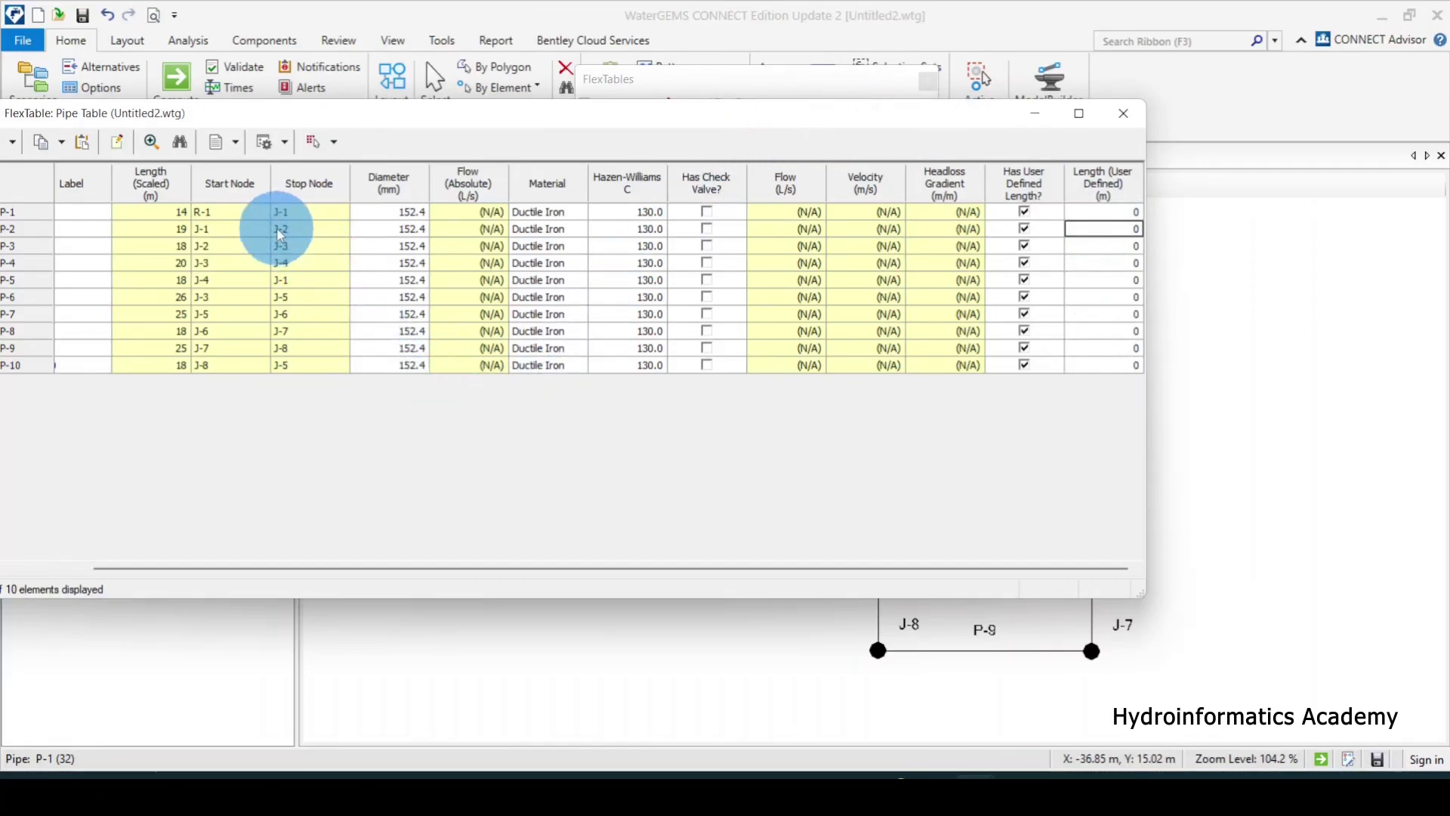
mouse_move(599, 110)
mouse_down()
mouse_move(695, 324)
mouse_move(868, 314)
mouse_move(809, 325)
mouse_move(732, 275)
mouse_move(544, 400)
mouse_move(759, 557)
mouse_move(619, 463)
mouse_move(501, 466)
mouse_move(401, 496)
mouse_move(348, 481)
mouse_move(343, 510)
mouse_up()
drag(799, 47, 1124, 30)
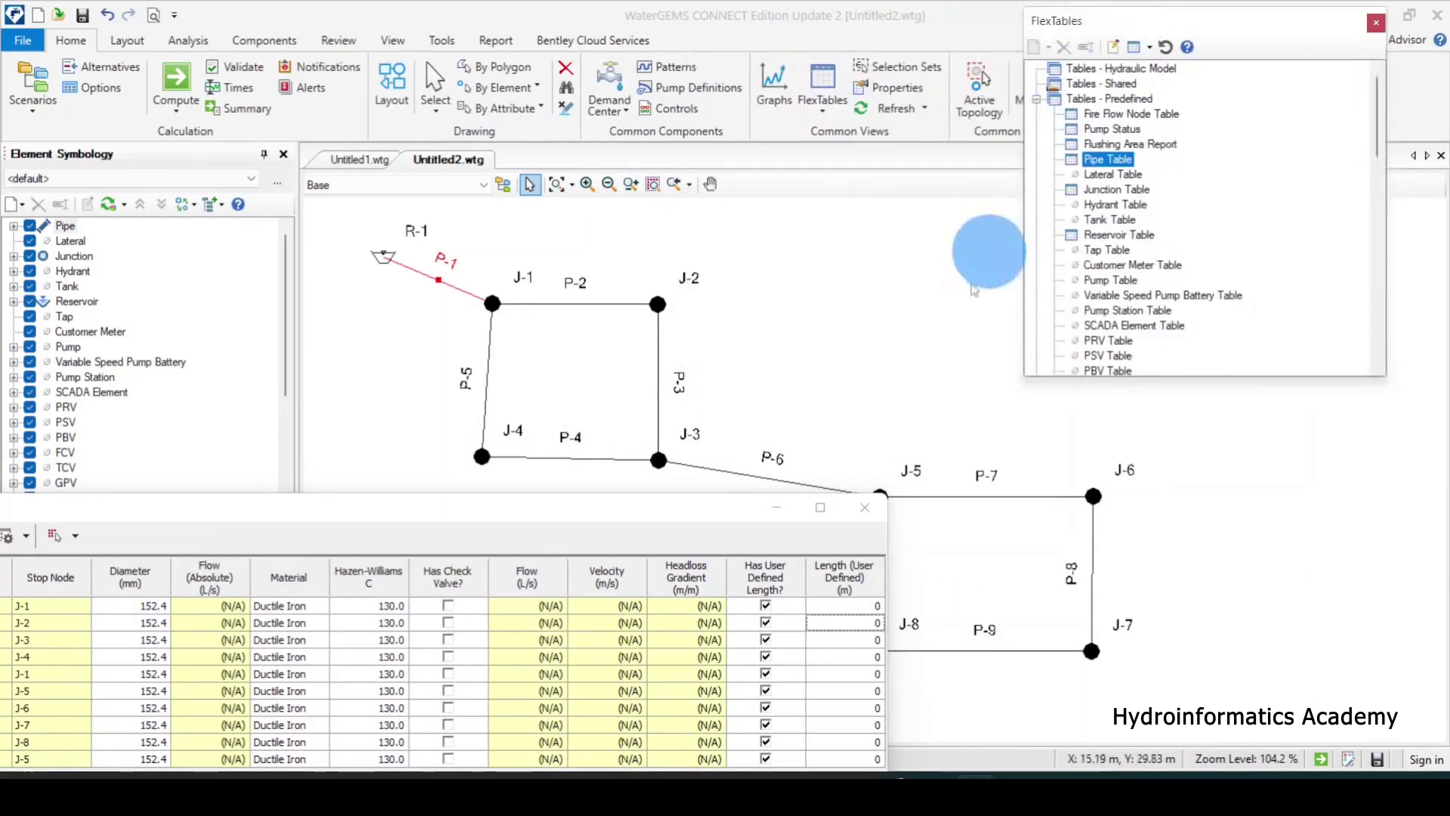
drag(695, 479, 159, 184)
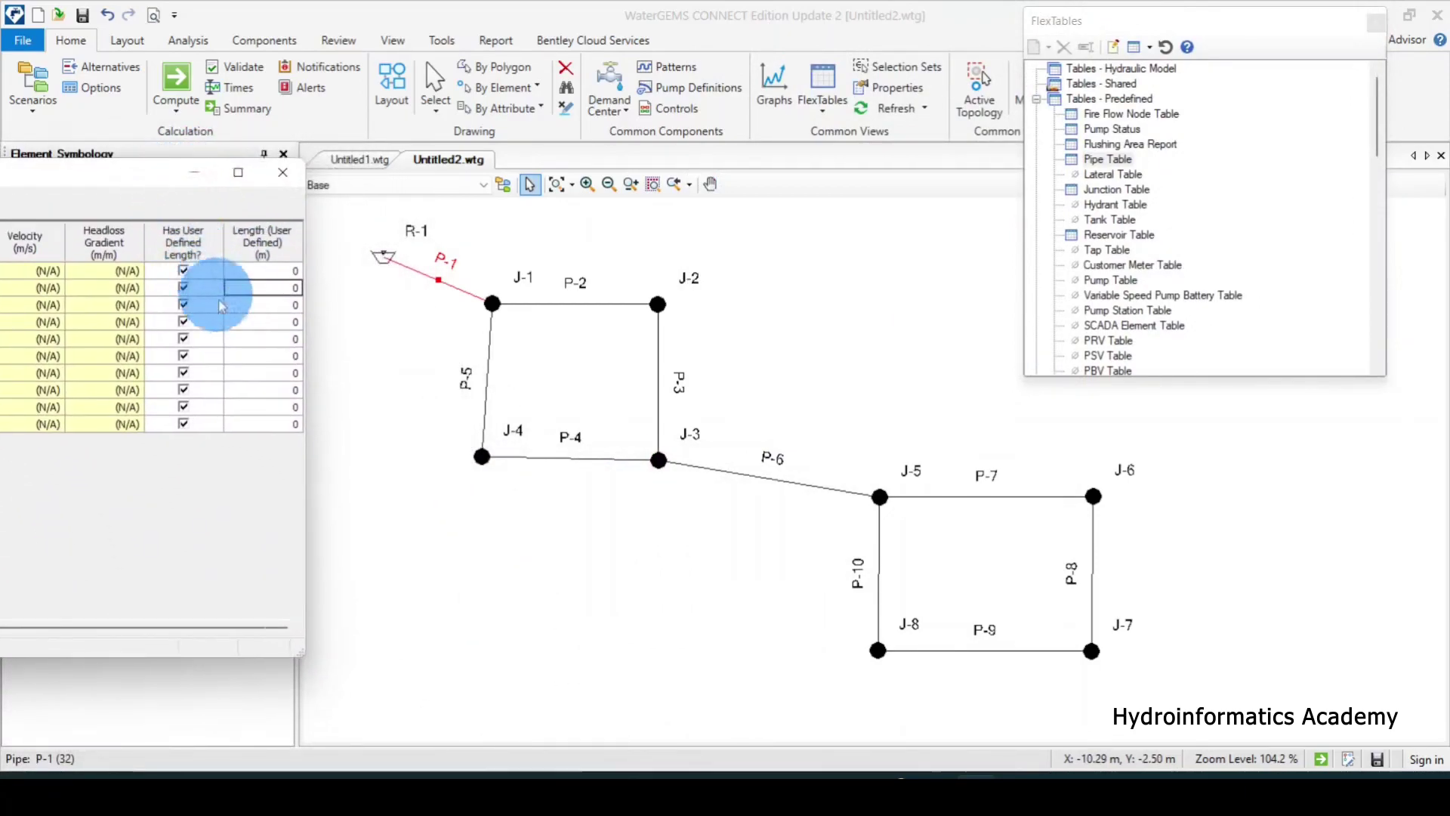
drag(132, 172, 1116, 212)
mouse_move(580, 205)
mouse_down()
mouse_move(658, 420)
mouse_move(634, 449)
mouse_move(709, 347)
mouse_move(725, 172)
mouse_up()
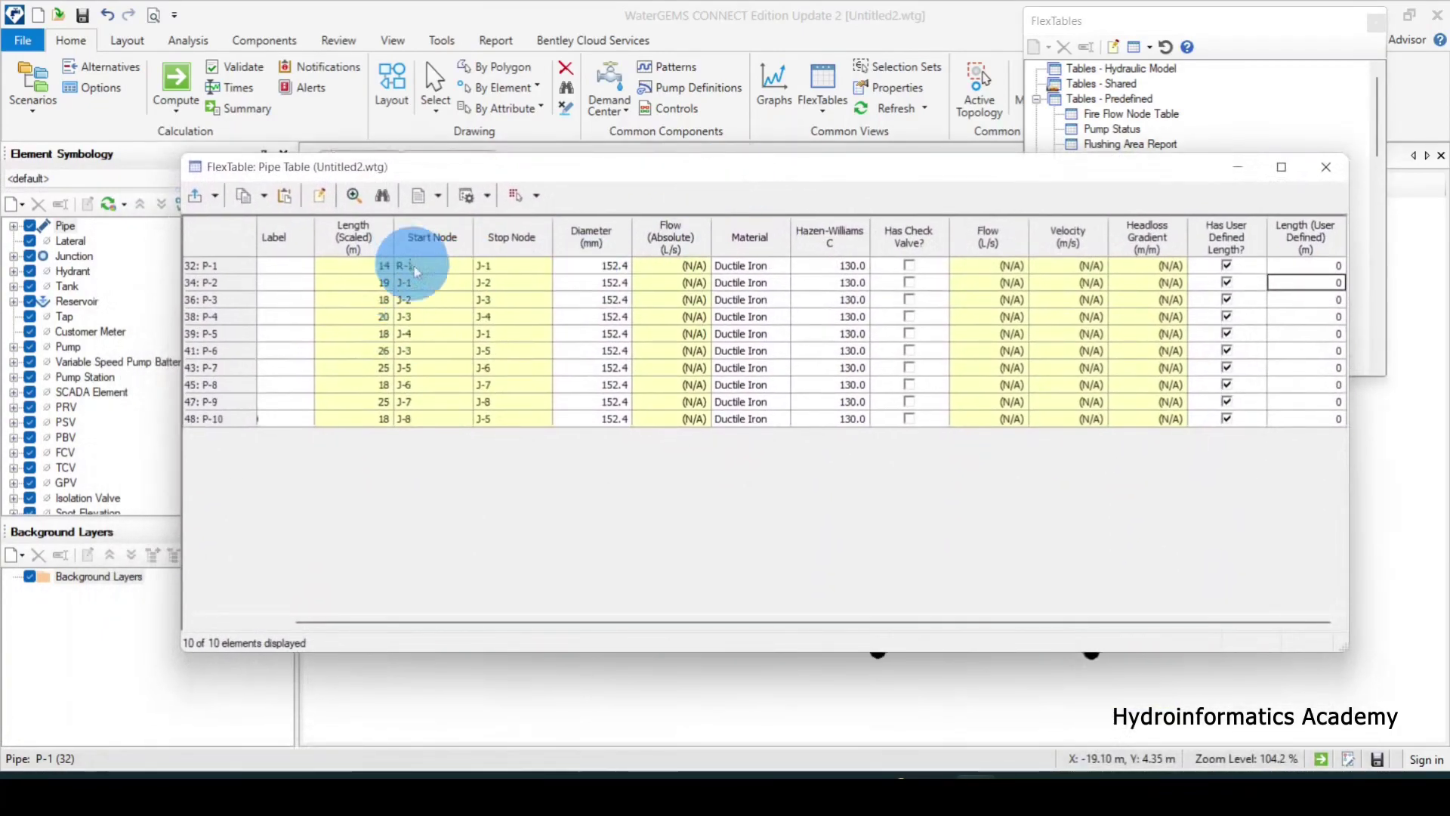
drag(765, 618, 495, 615)
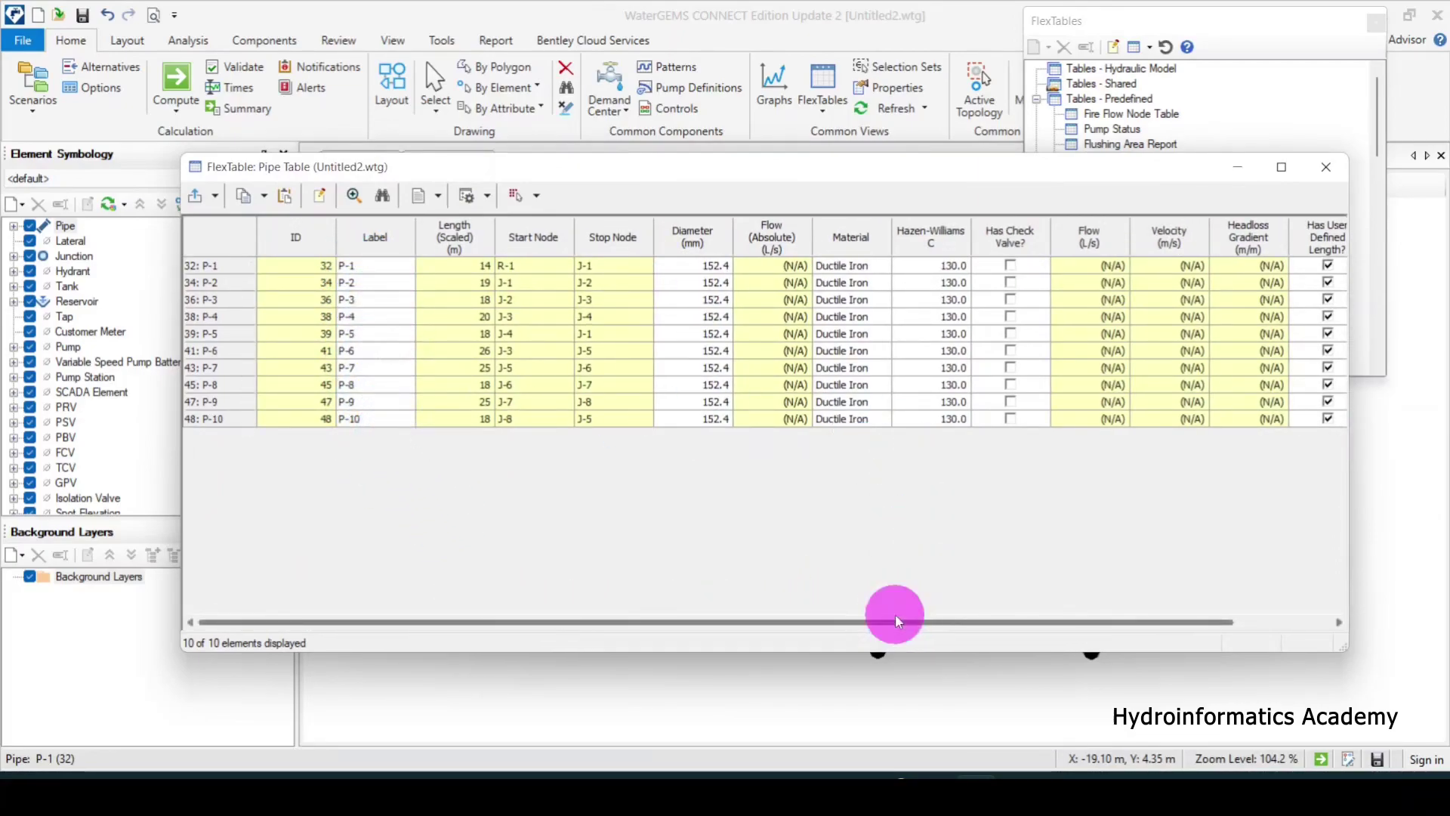
drag(895, 618, 1001, 629)
Step: Set the user-defined length of pipes P-1, P-2 and P-3 to 200 m each
drag(1057, 172, 640, 225)
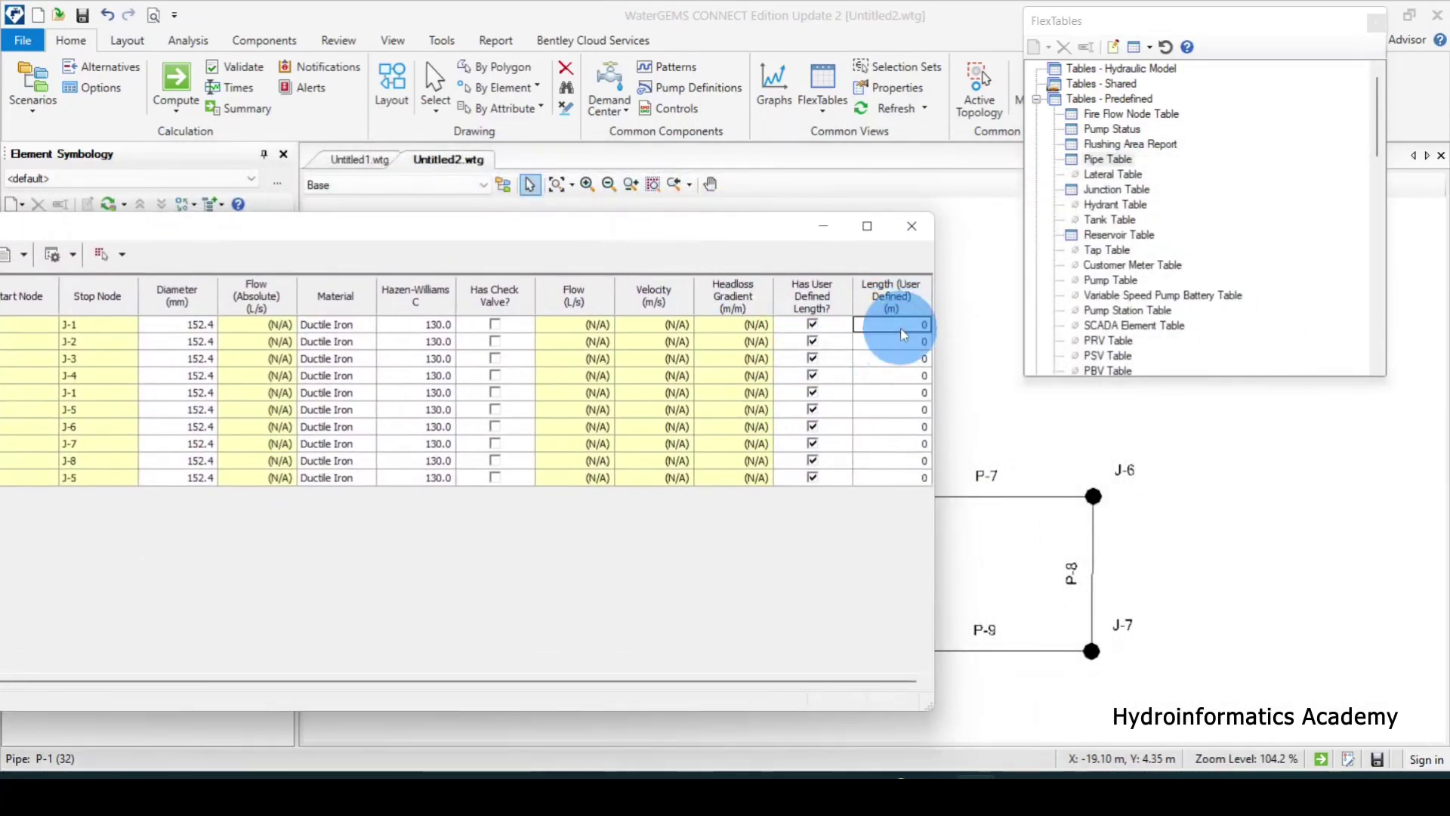
key(Return)
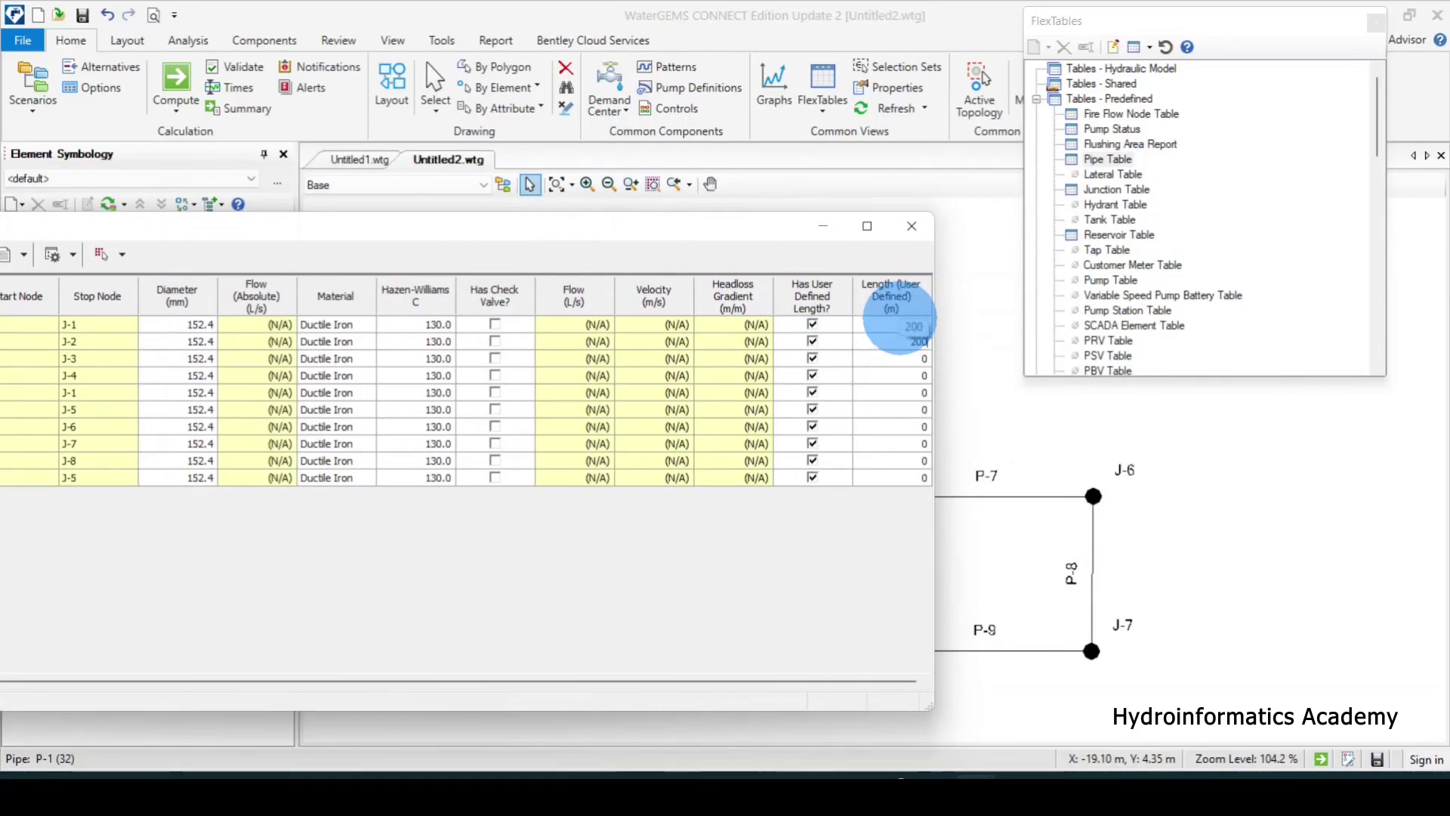
key(Return)
text(200)
click(906, 377)
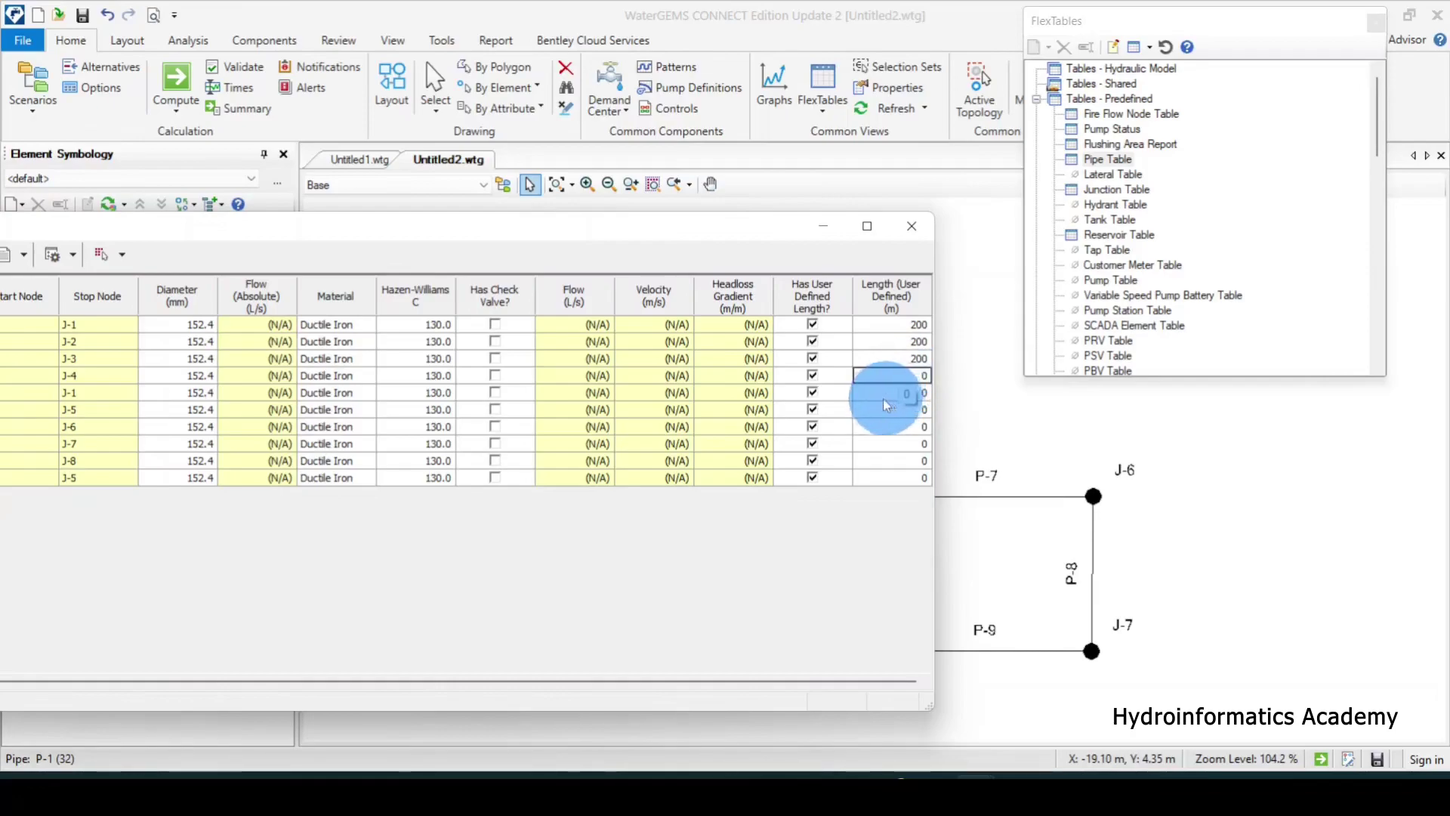
Step: Set the user-defined length of all pipes to 200 m at once with a Global Edit Set operation
click(906, 325)
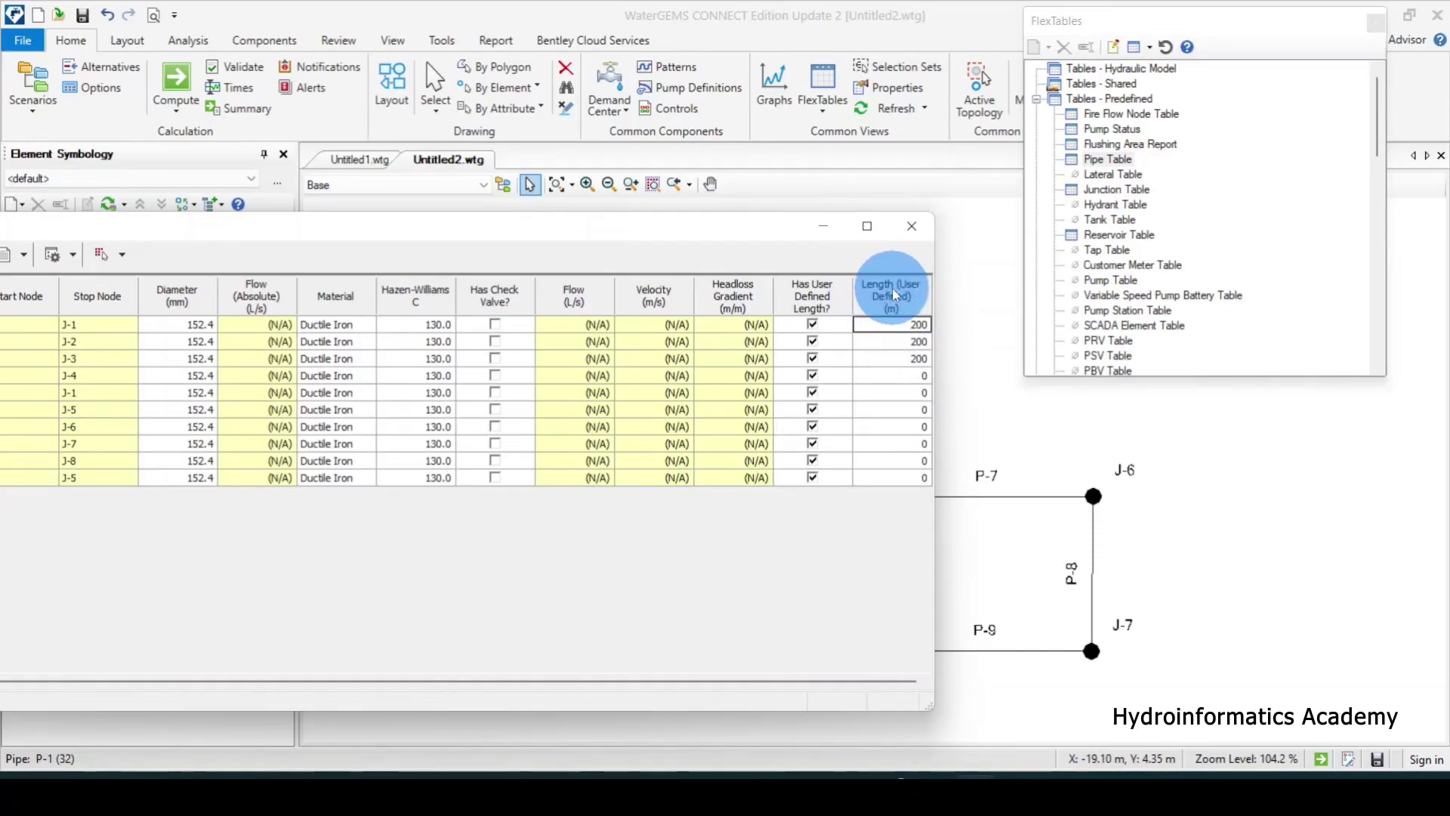
right_click(900, 294)
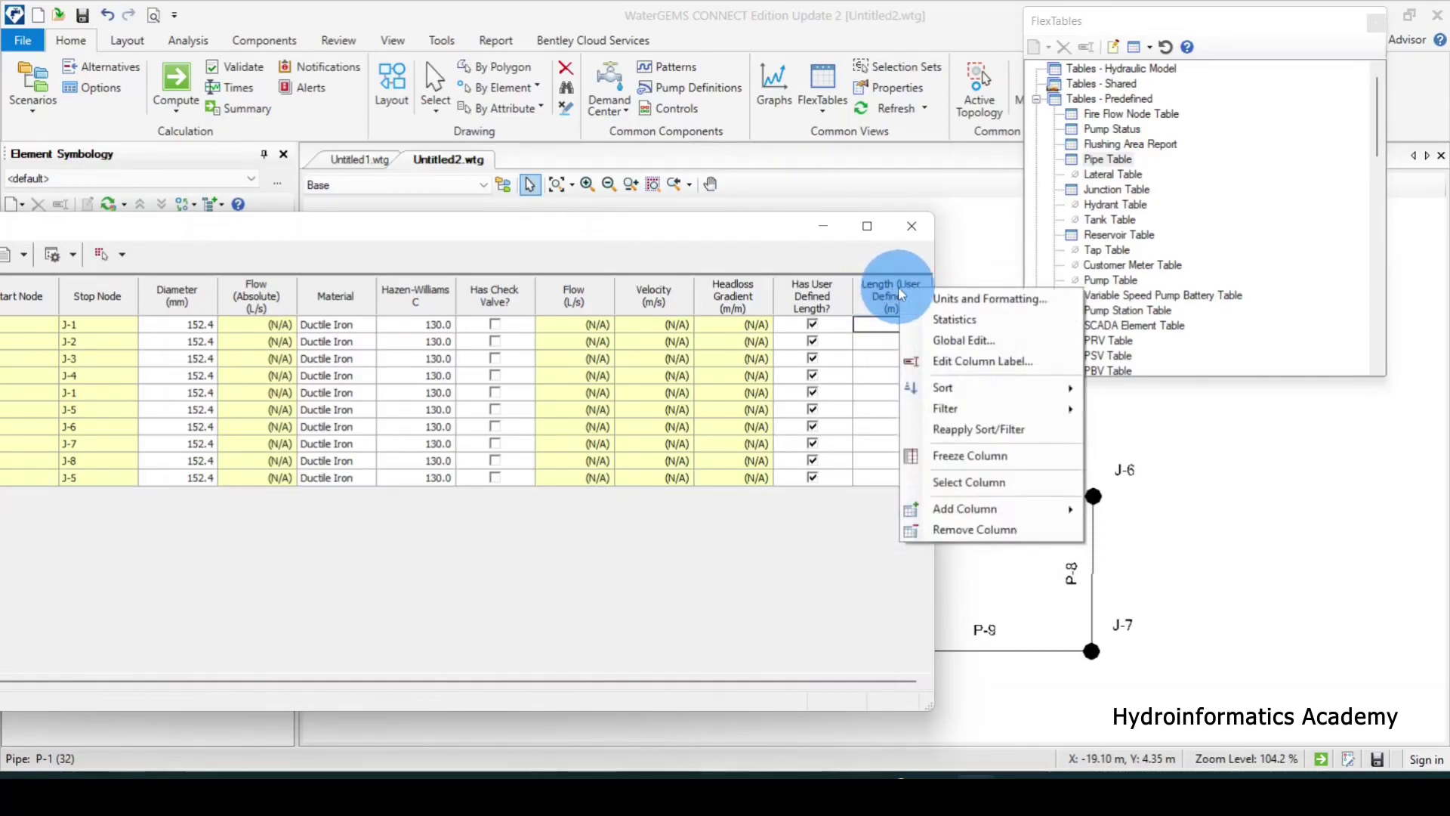
click(975, 341)
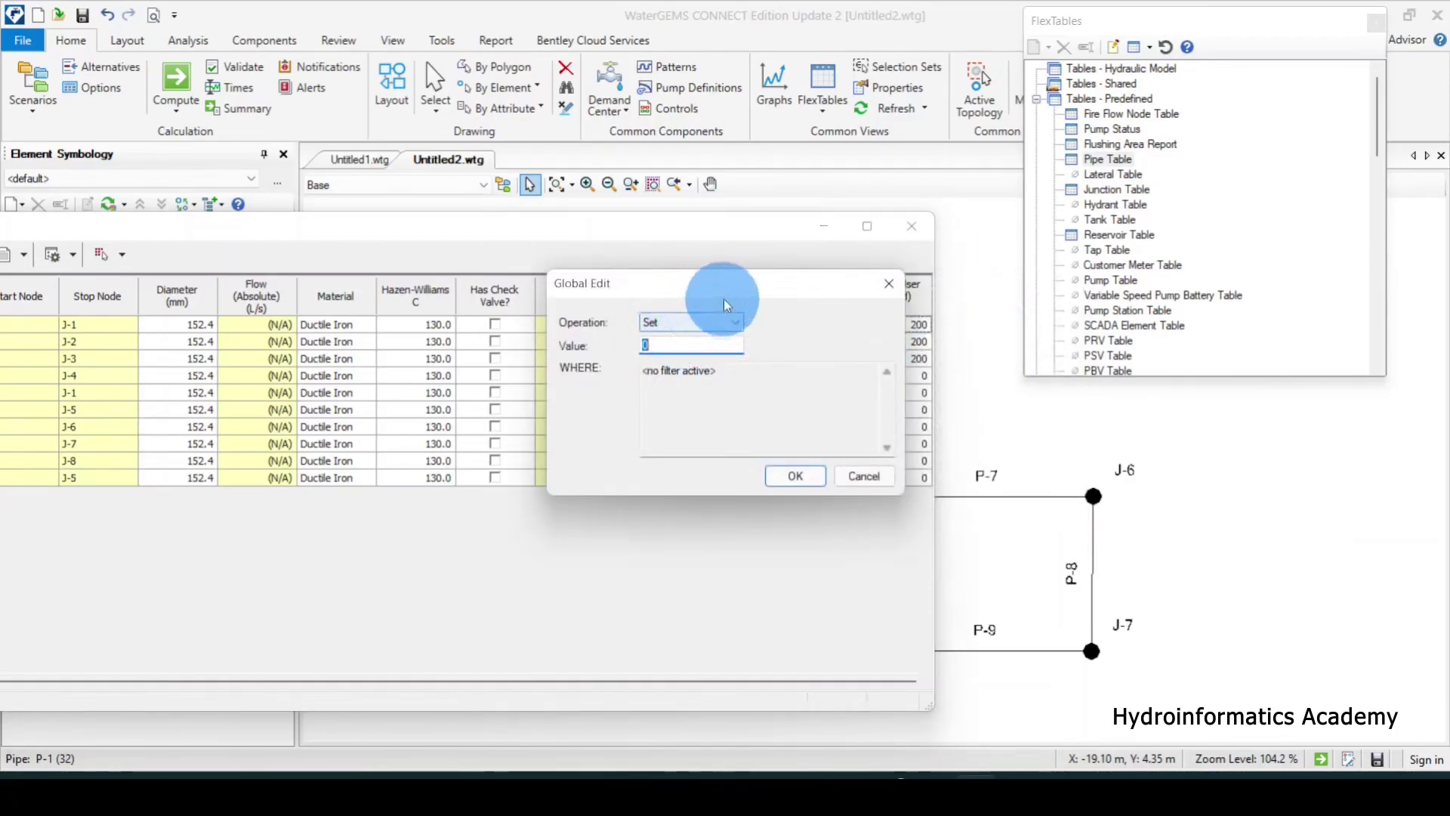
drag(723, 299, 726, 163)
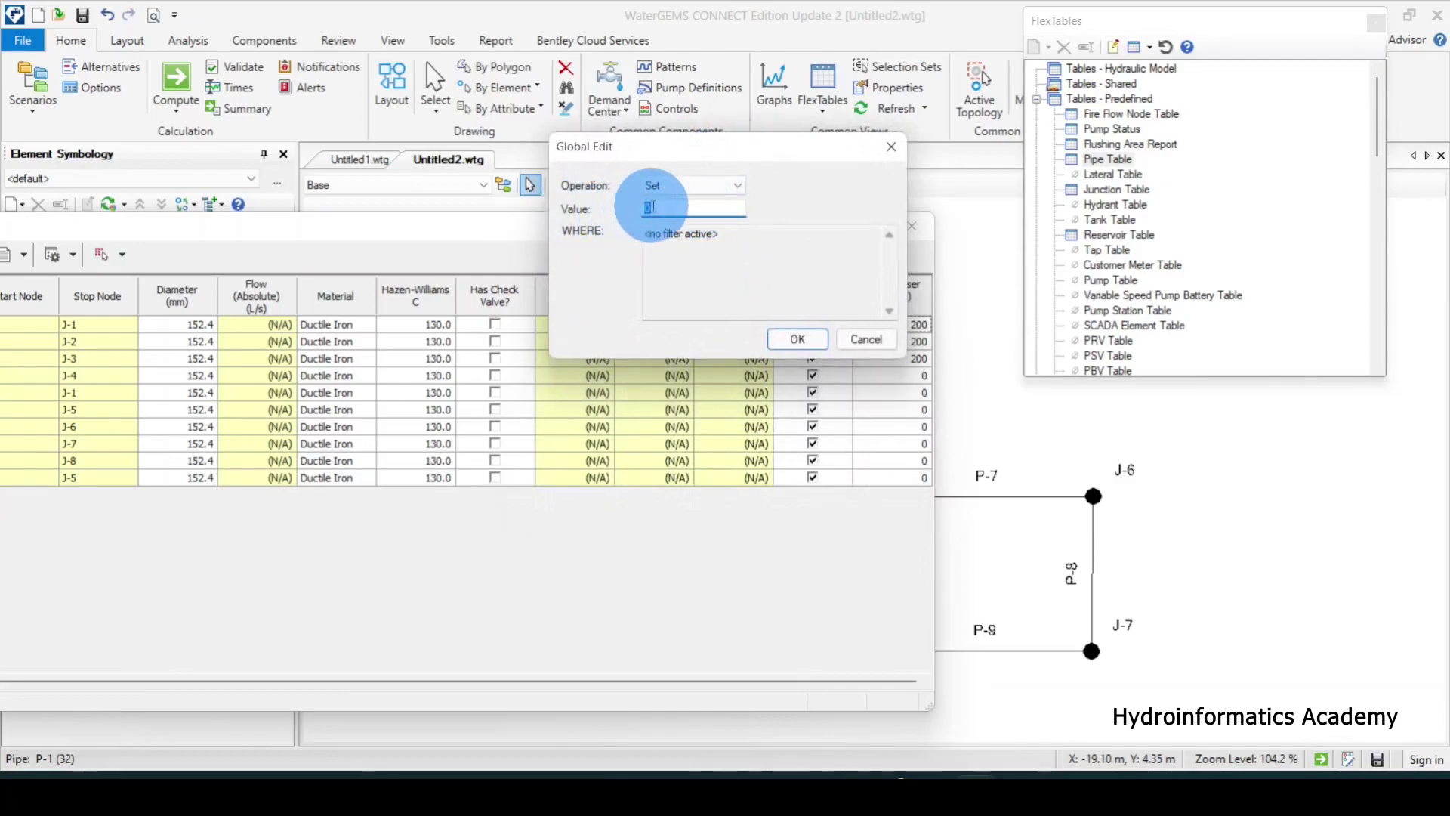
click(737, 186)
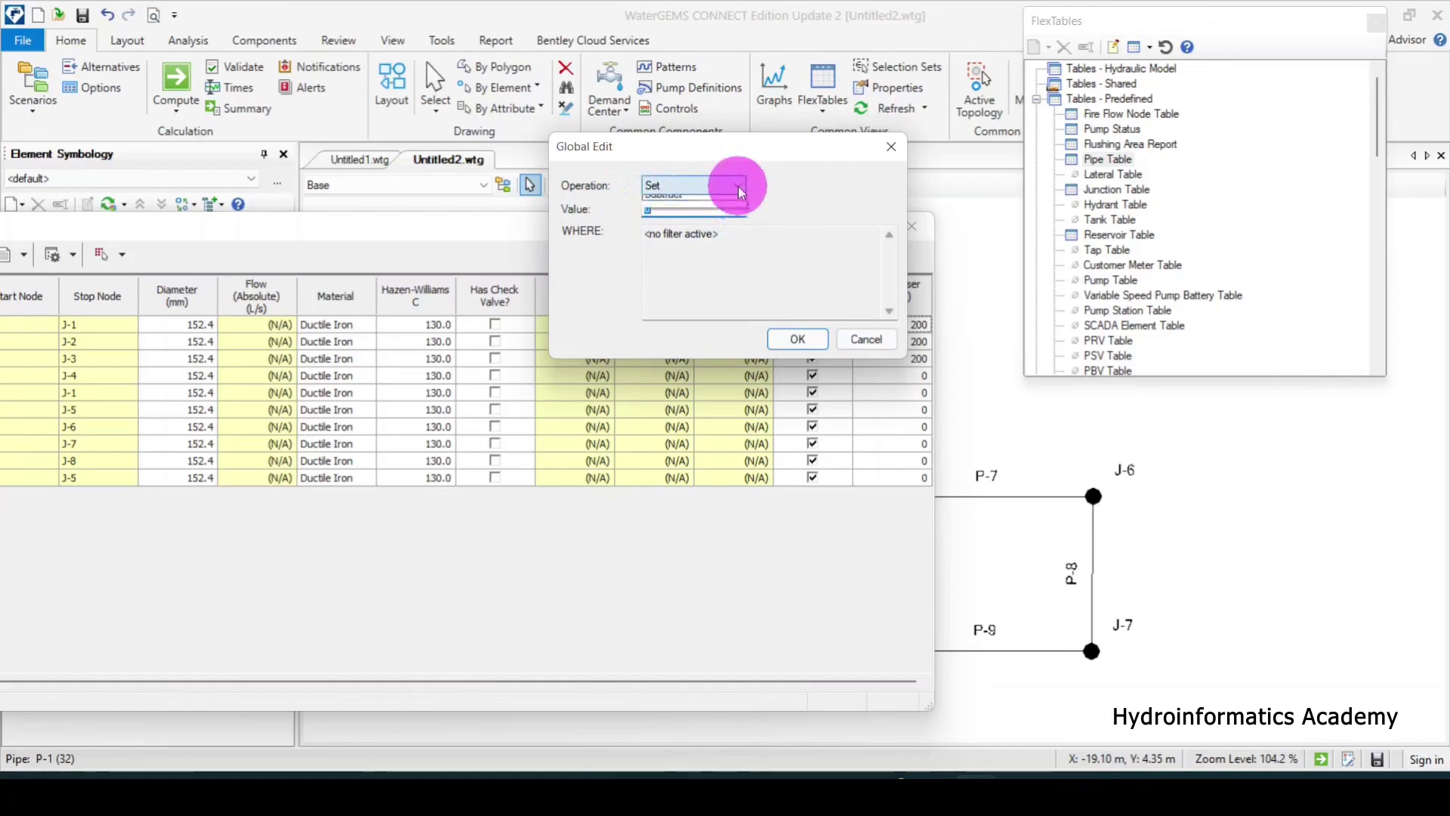
click(737, 186)
click(713, 188)
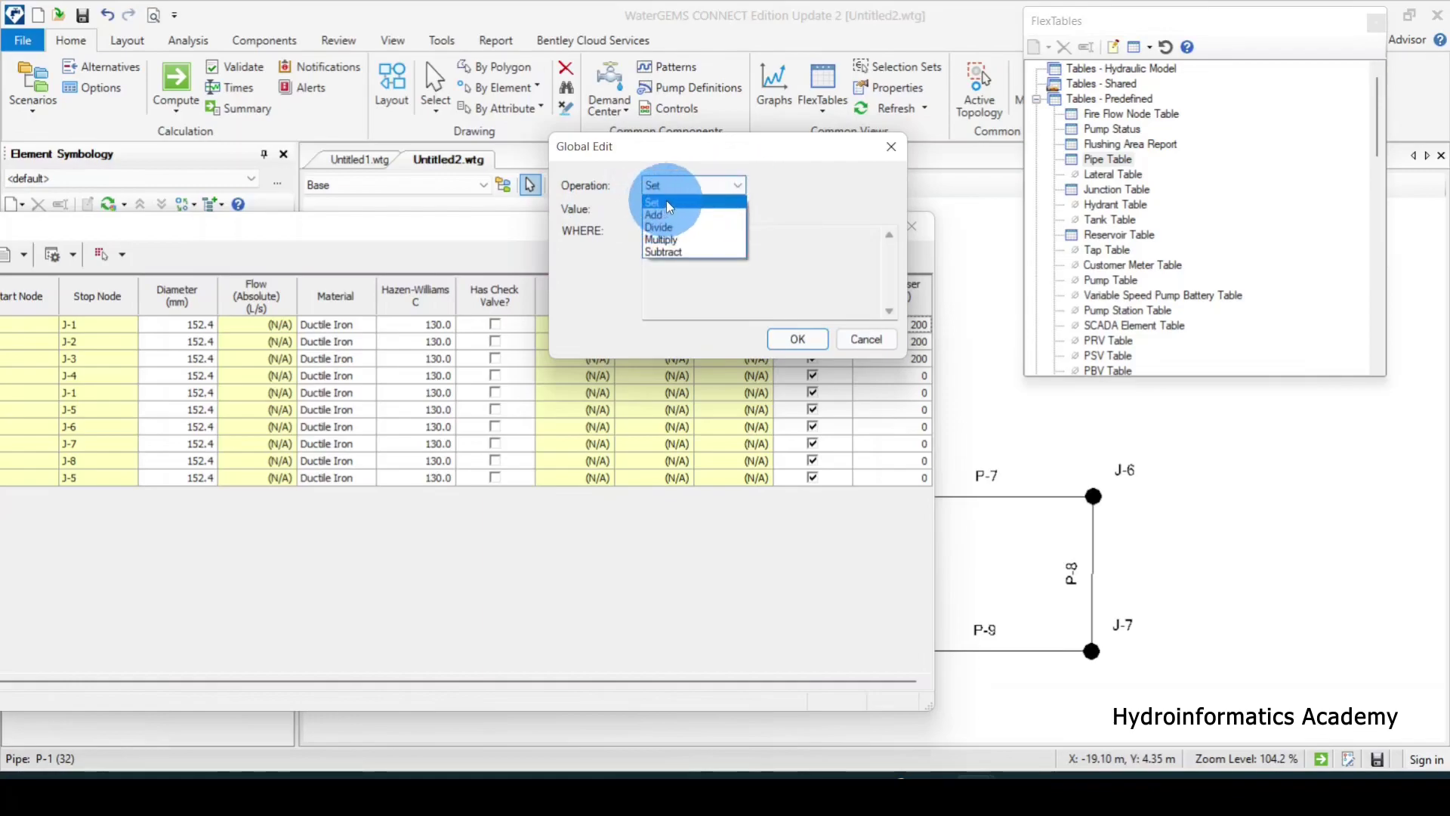
click(666, 201)
click(665, 205)
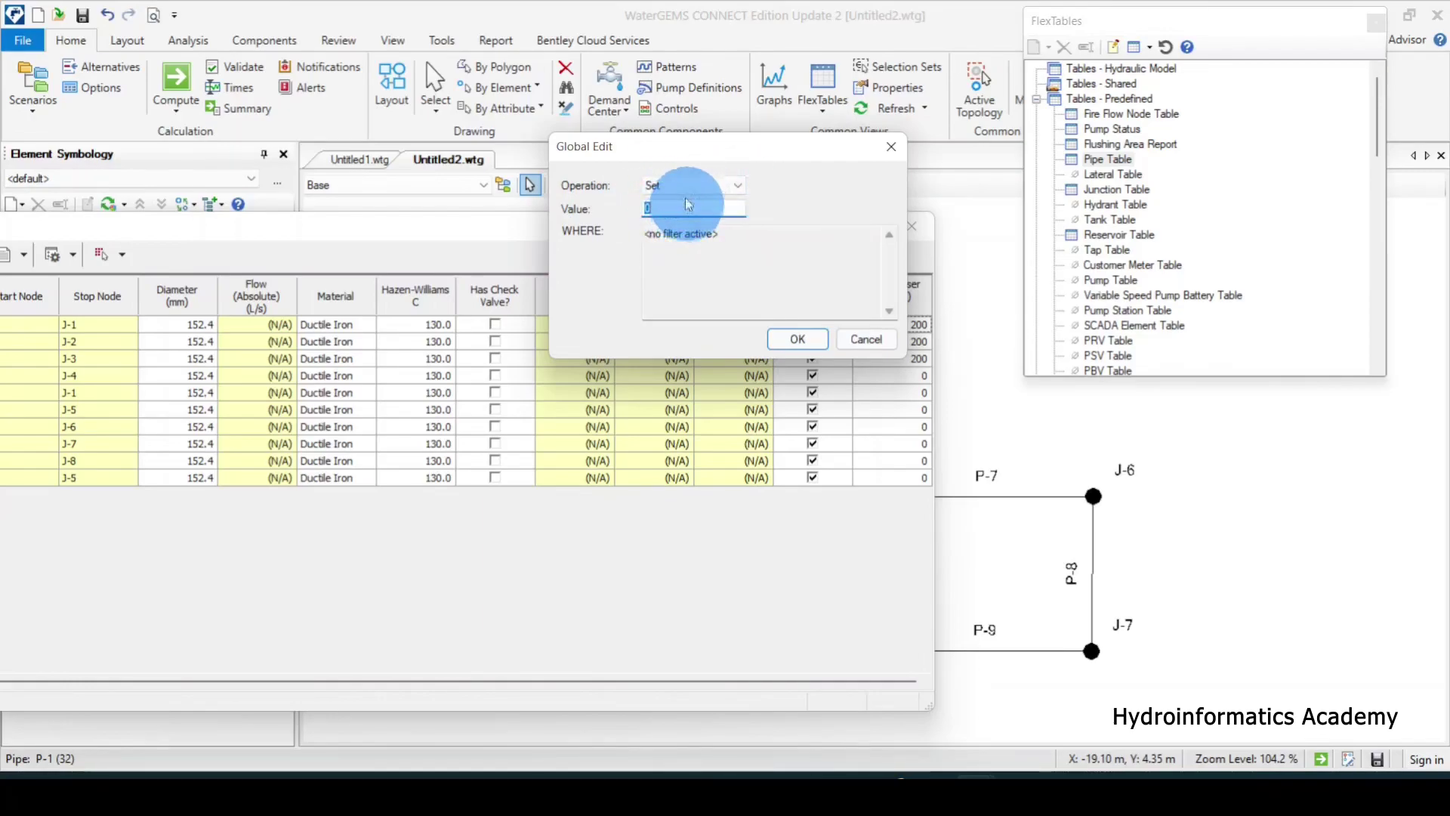
drag(707, 155, 592, 86)
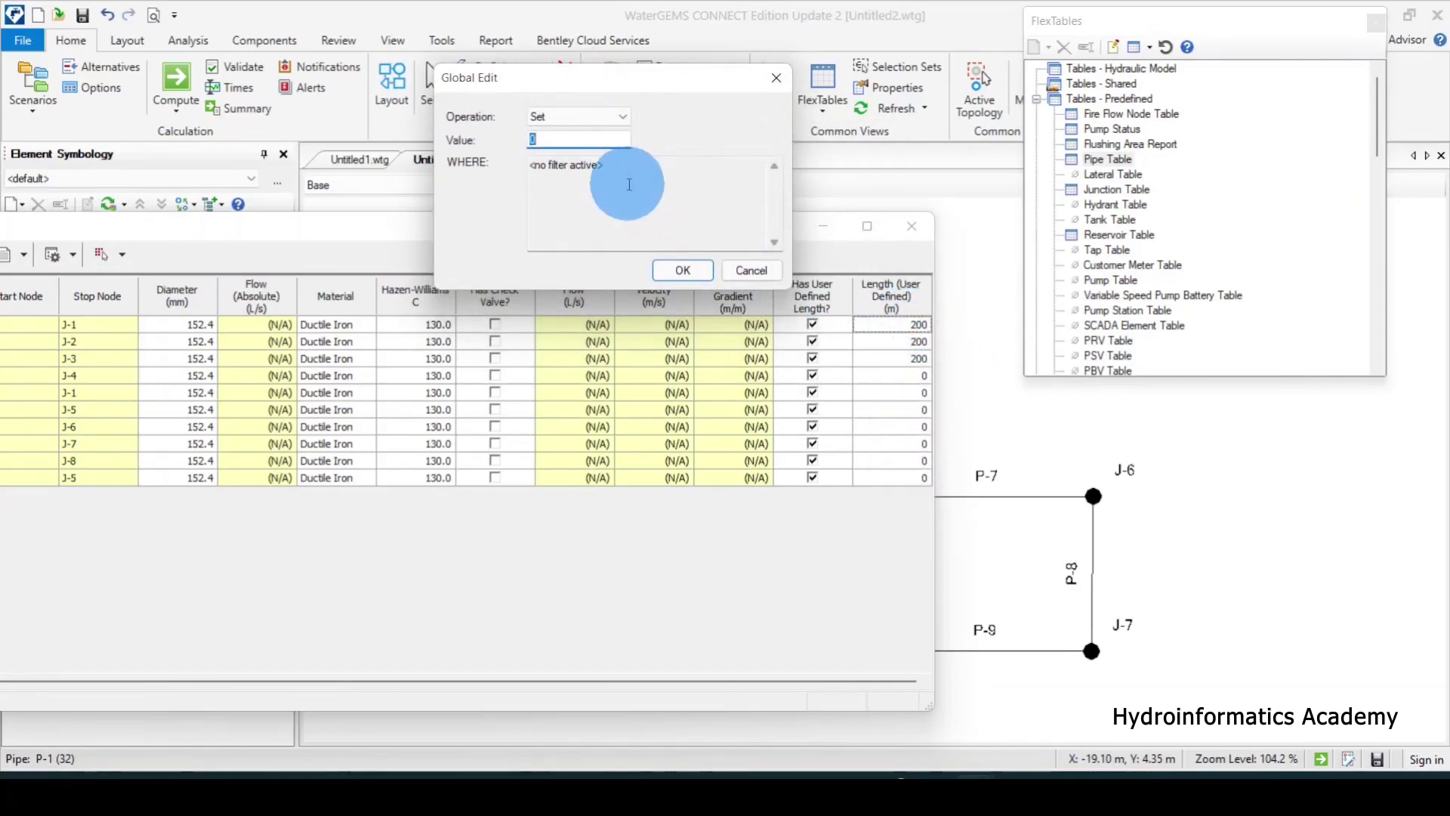
click(683, 270)
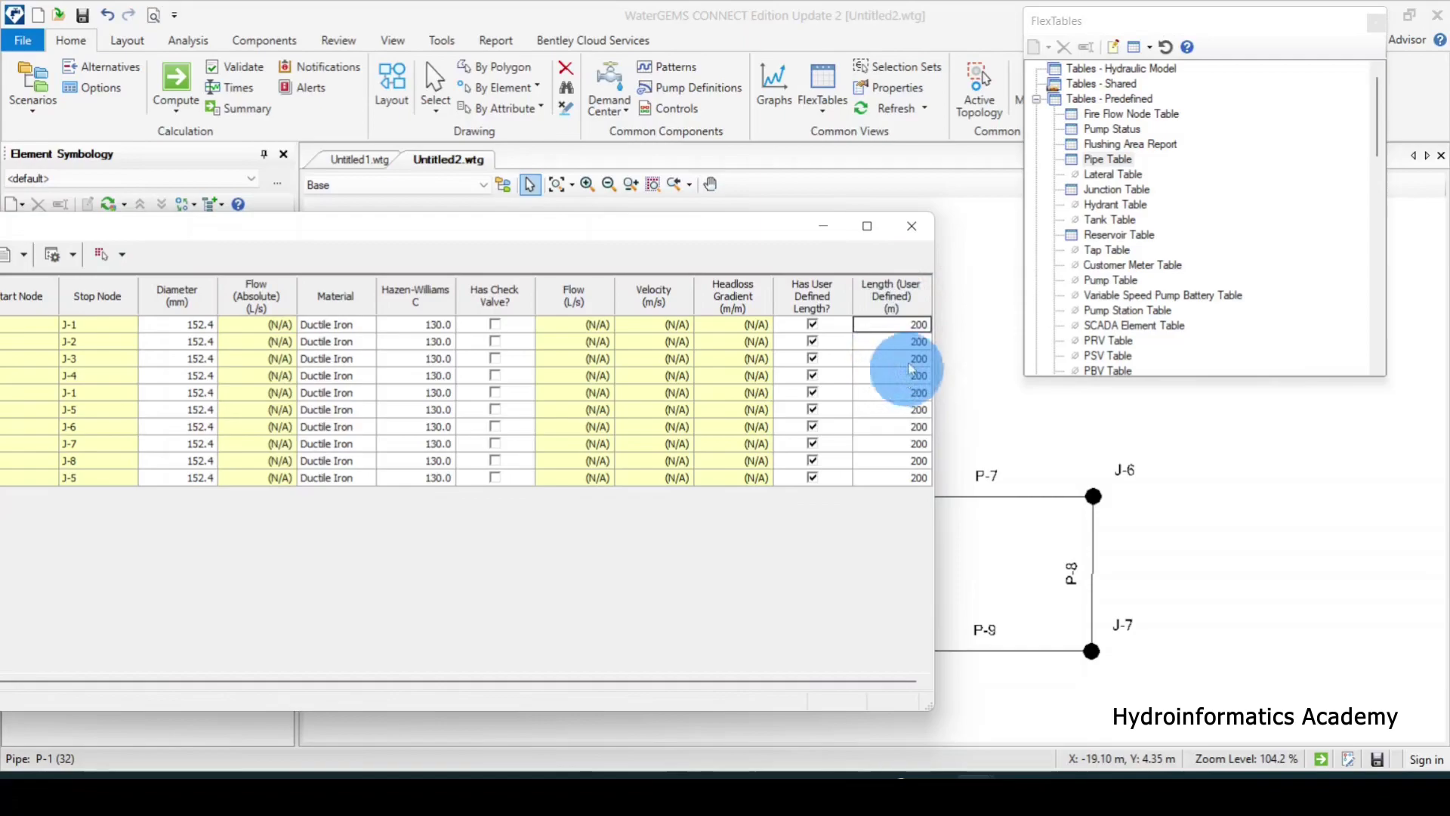
Step: Set the user-defined length of all pipes to 250 m with Global Edit
drag(773, 225, 715, 149)
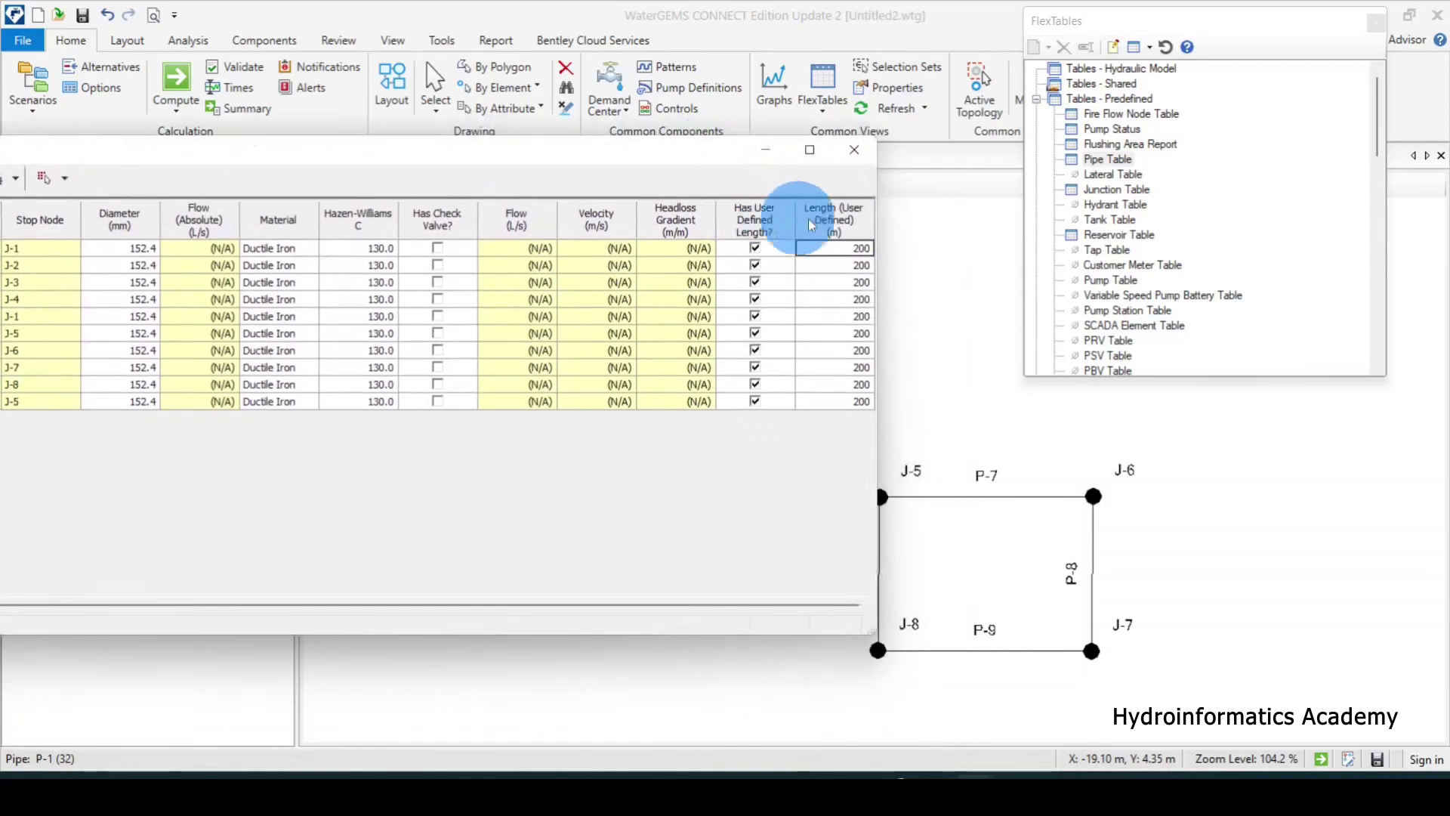
right_click(835, 216)
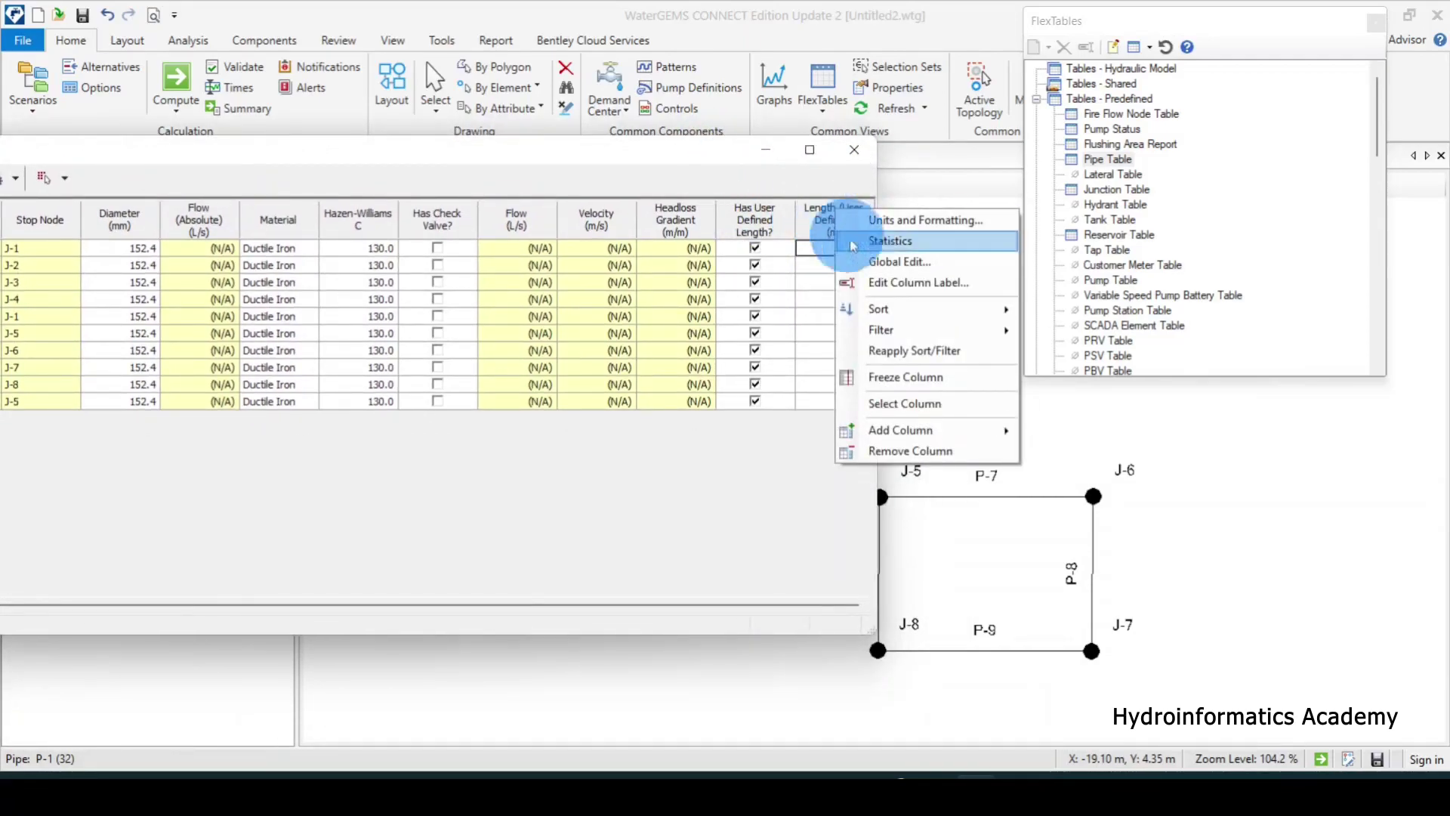
click(901, 261)
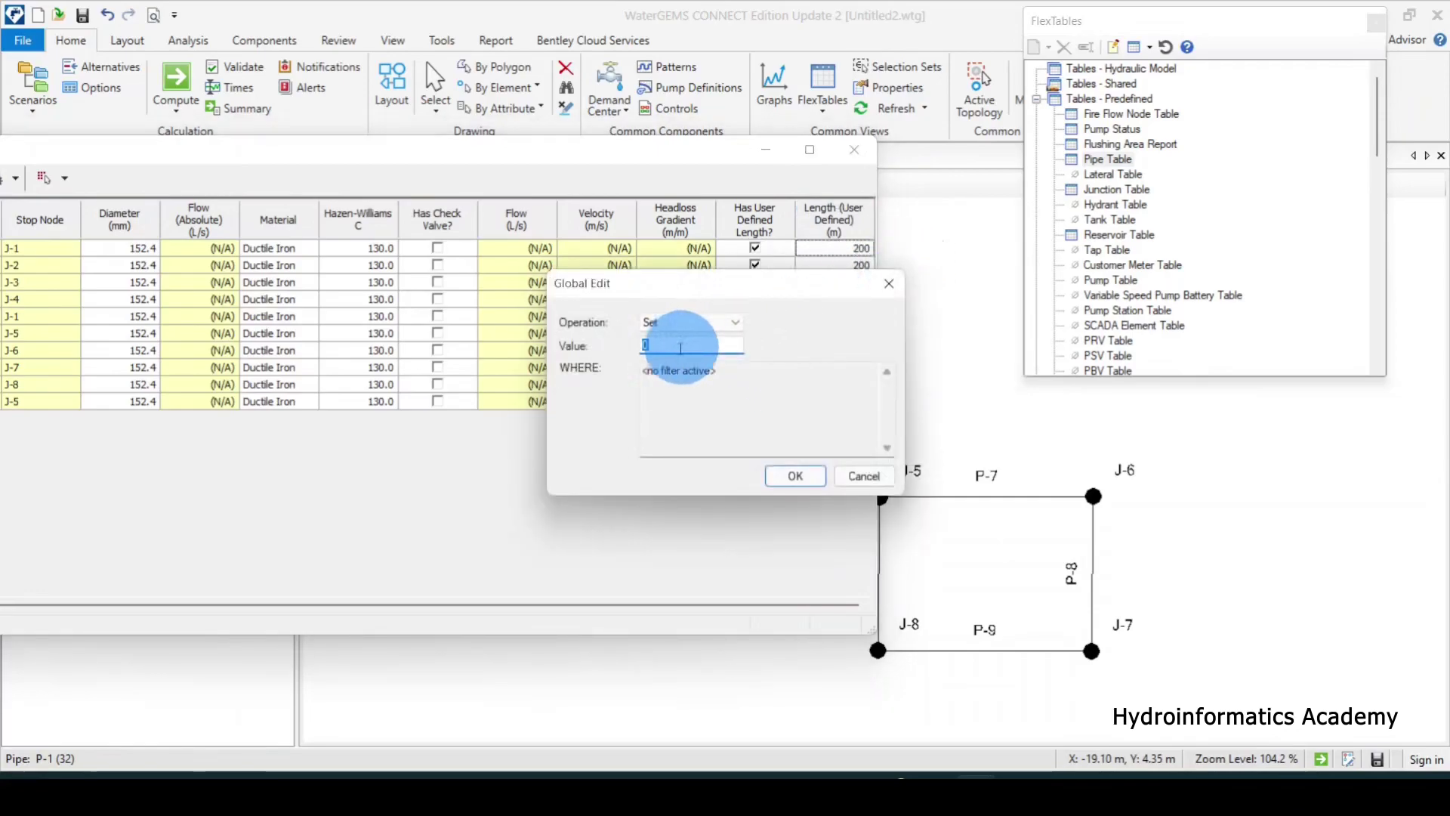
click(656, 345)
drag(687, 345, 621, 345)
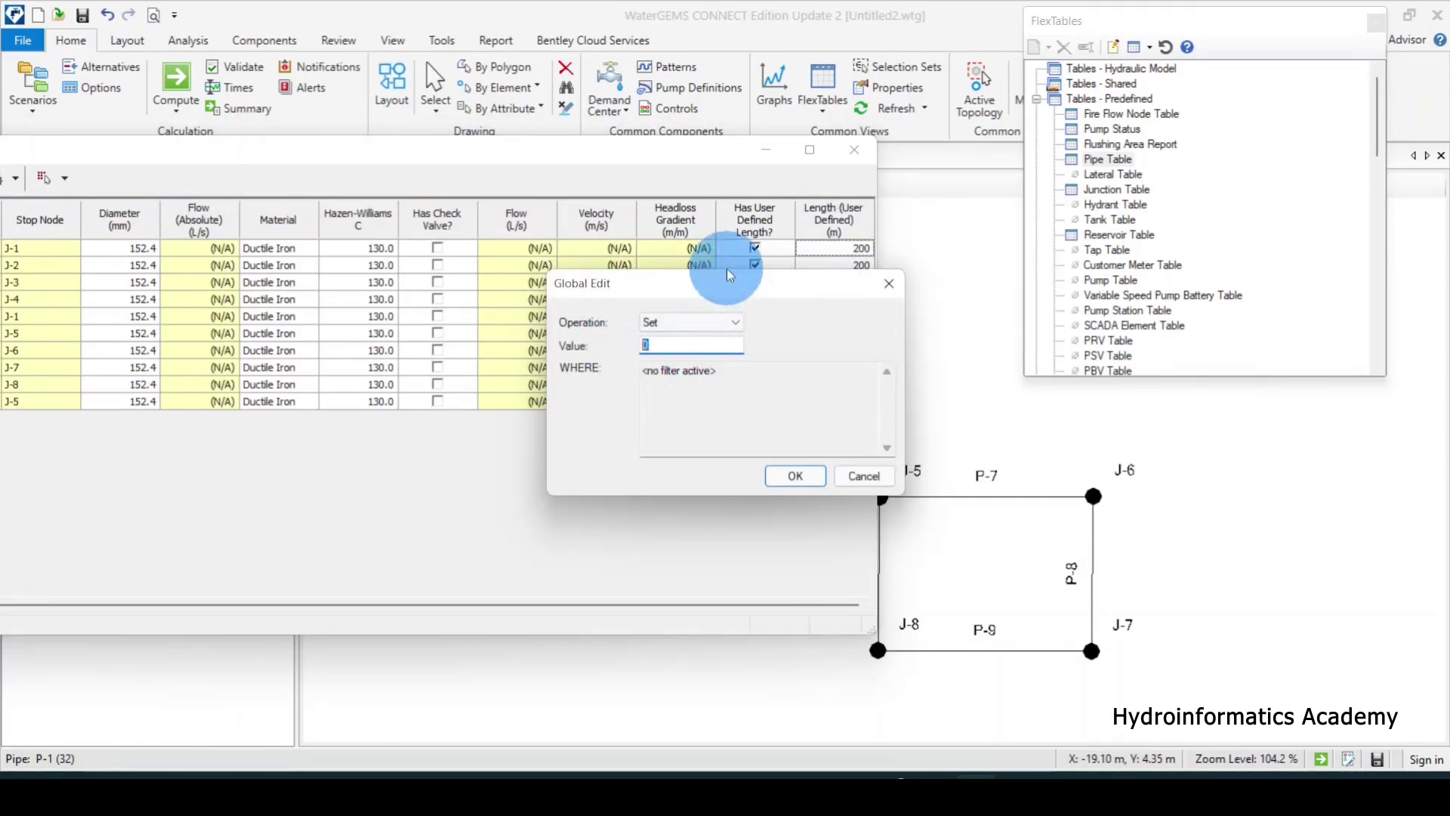
drag(737, 287, 481, 177)
text(250)
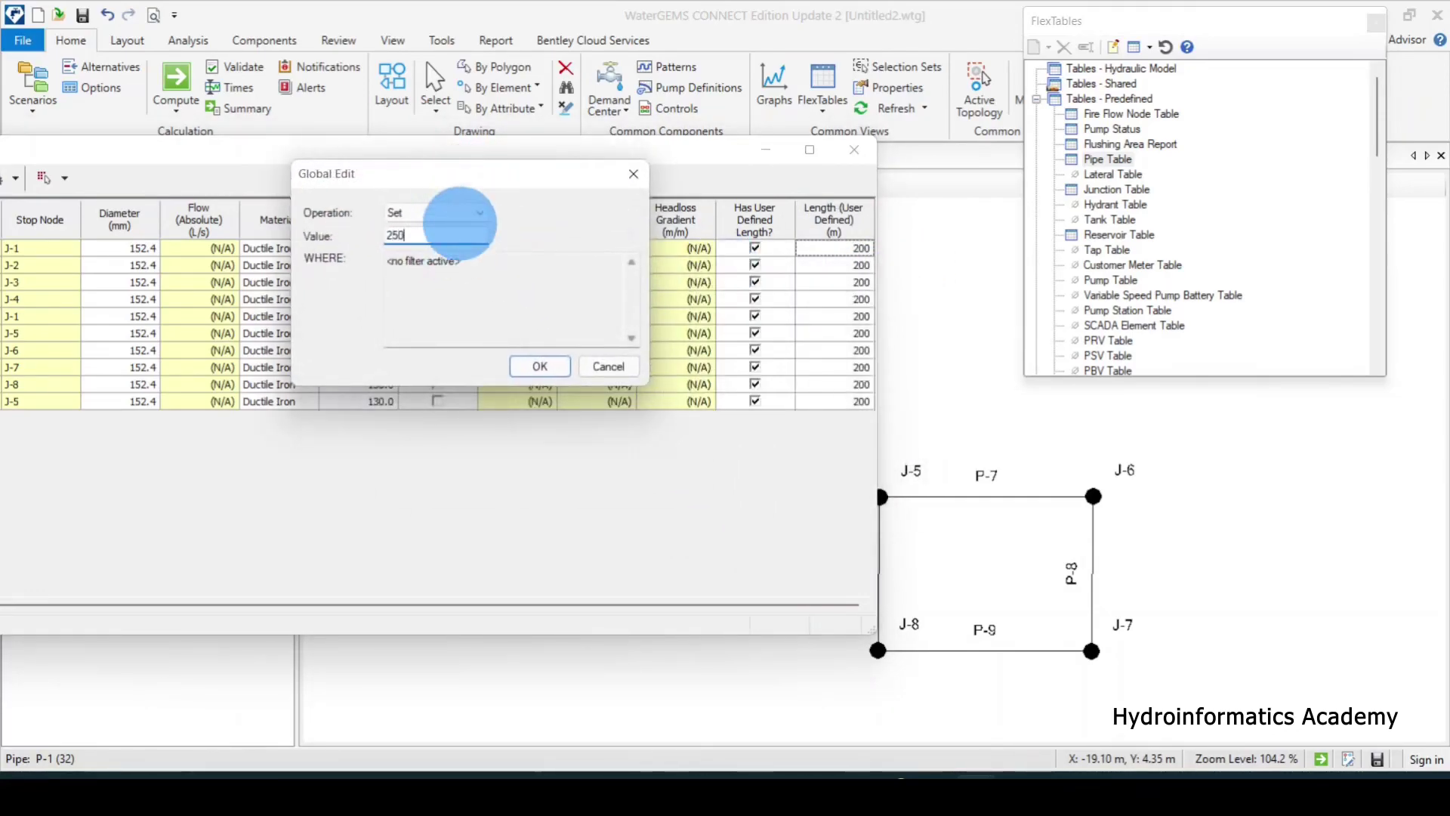
click(529, 366)
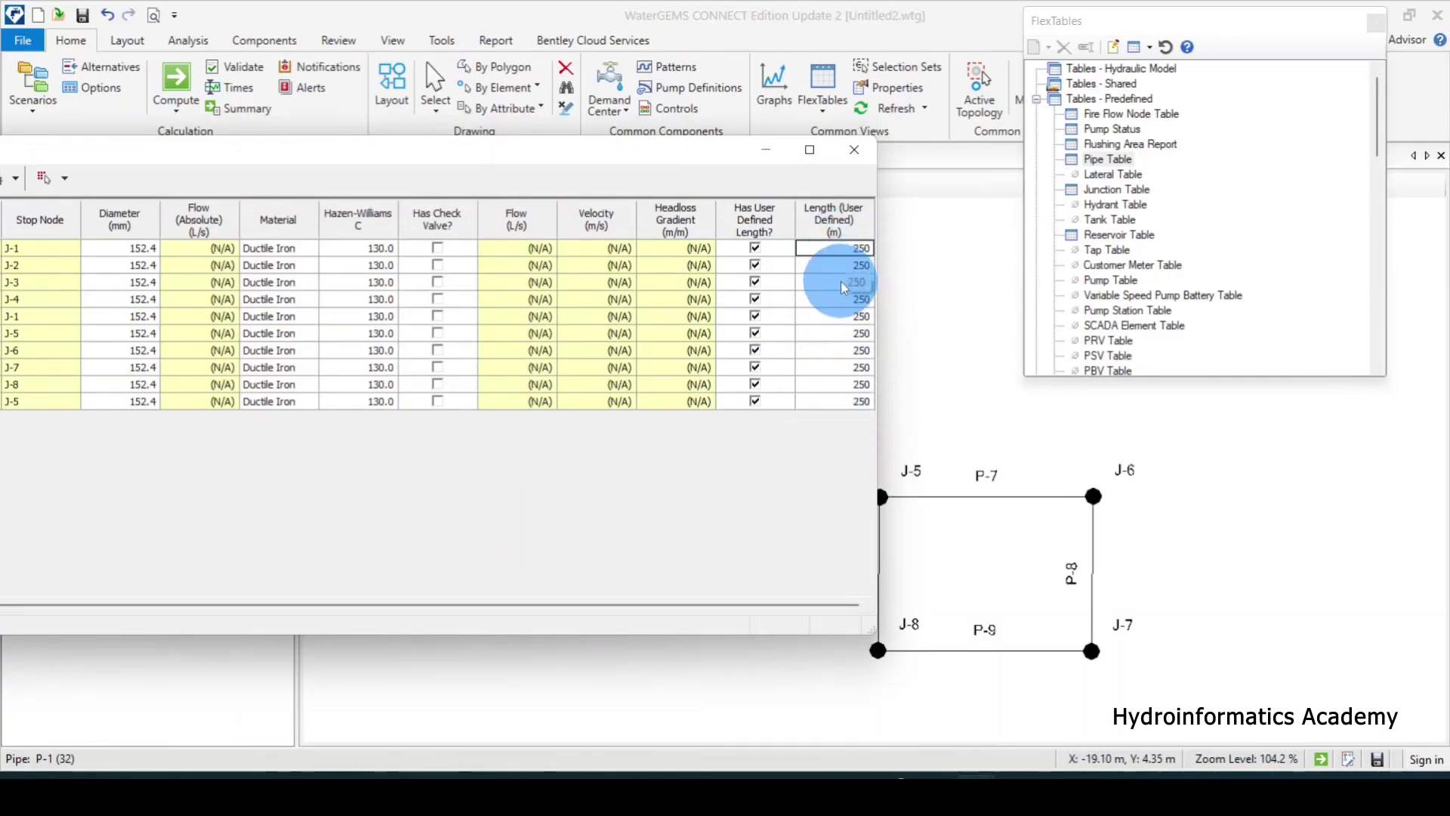
drag(566, 152, 837, 142)
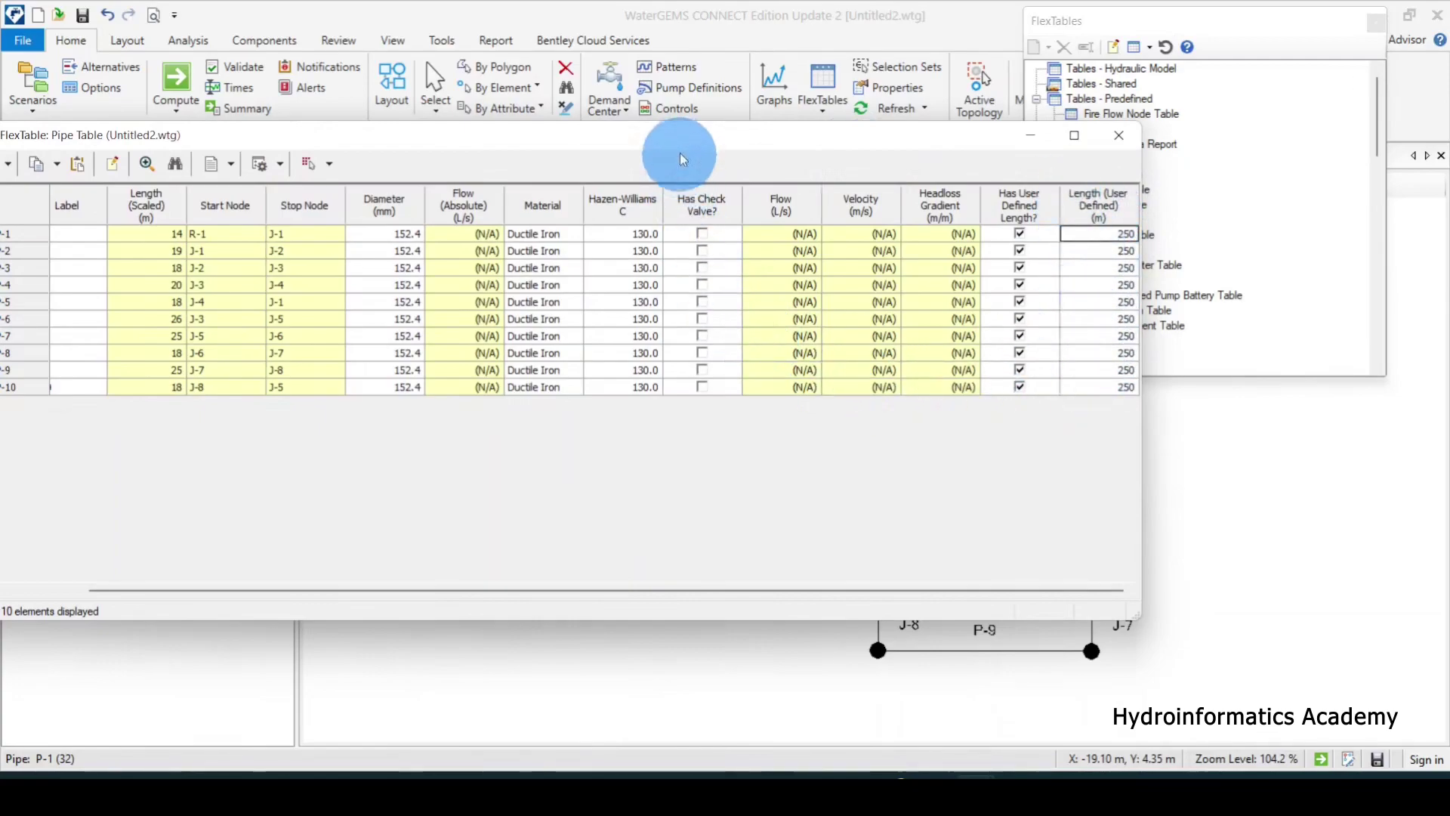
drag(673, 138, 872, 151)
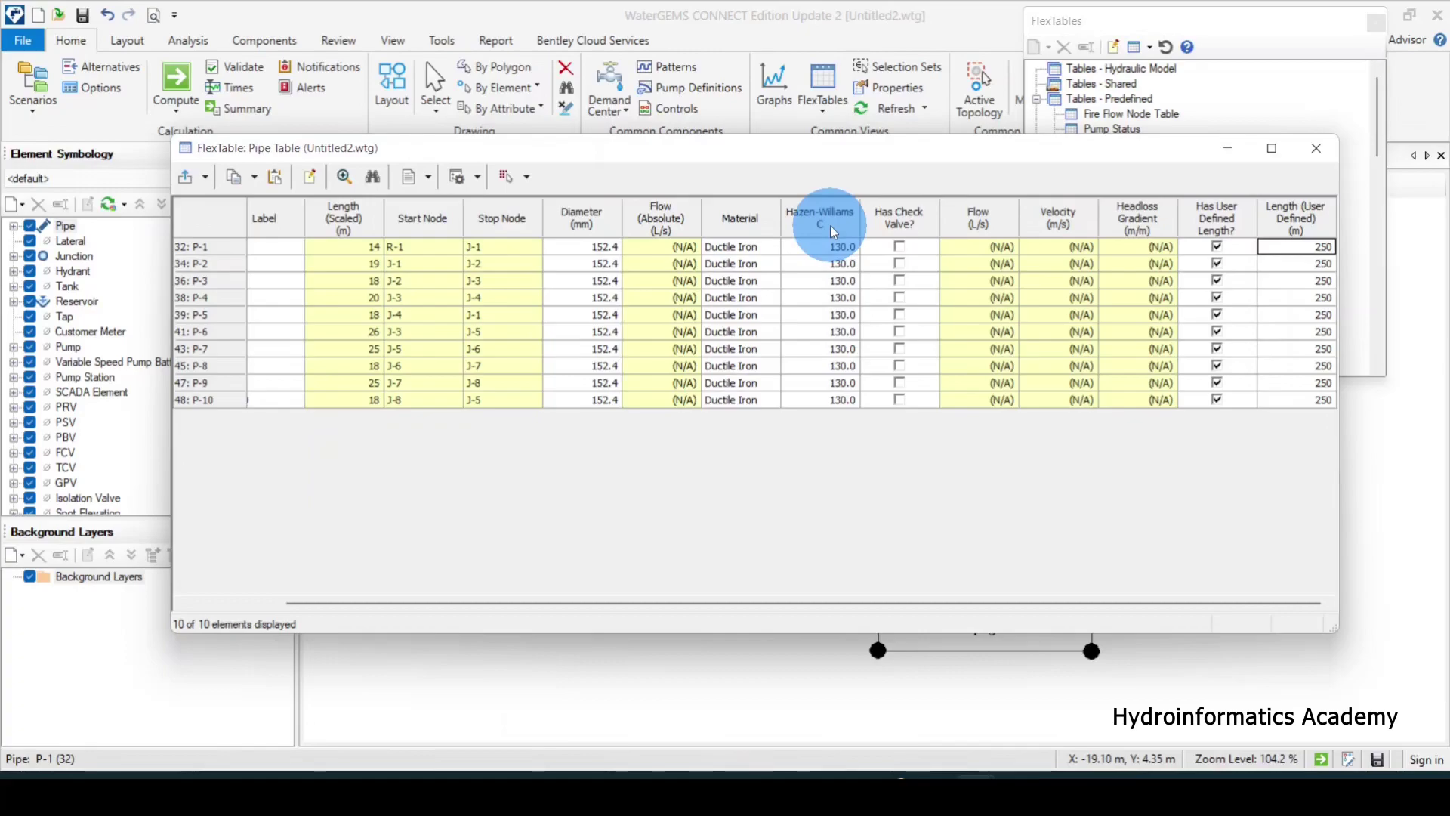
Step: Check the Friction Method in the Base Calculation Options, then close the calculation properties and the FlexTables manager
click(24, 43)
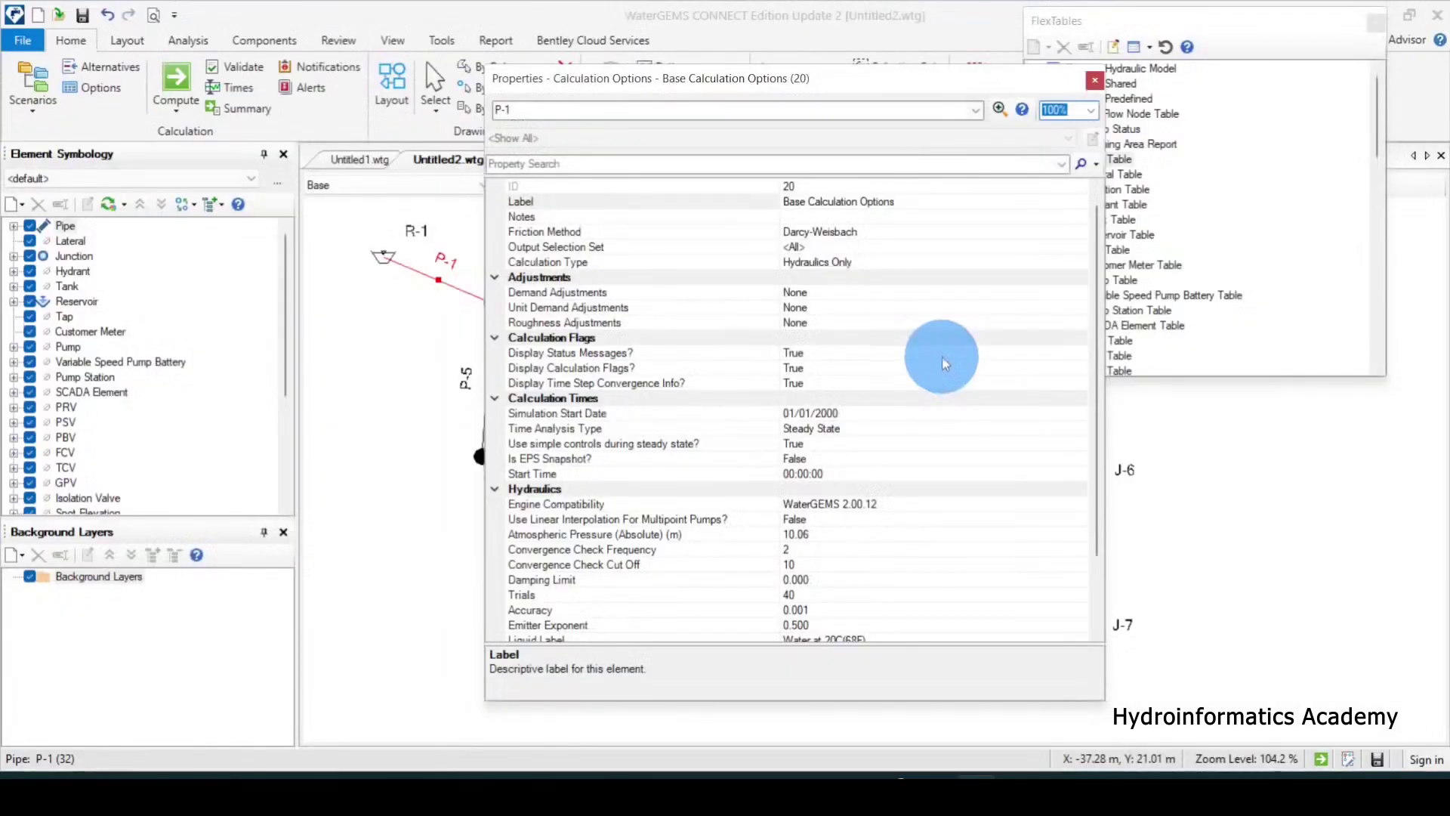
click(609, 230)
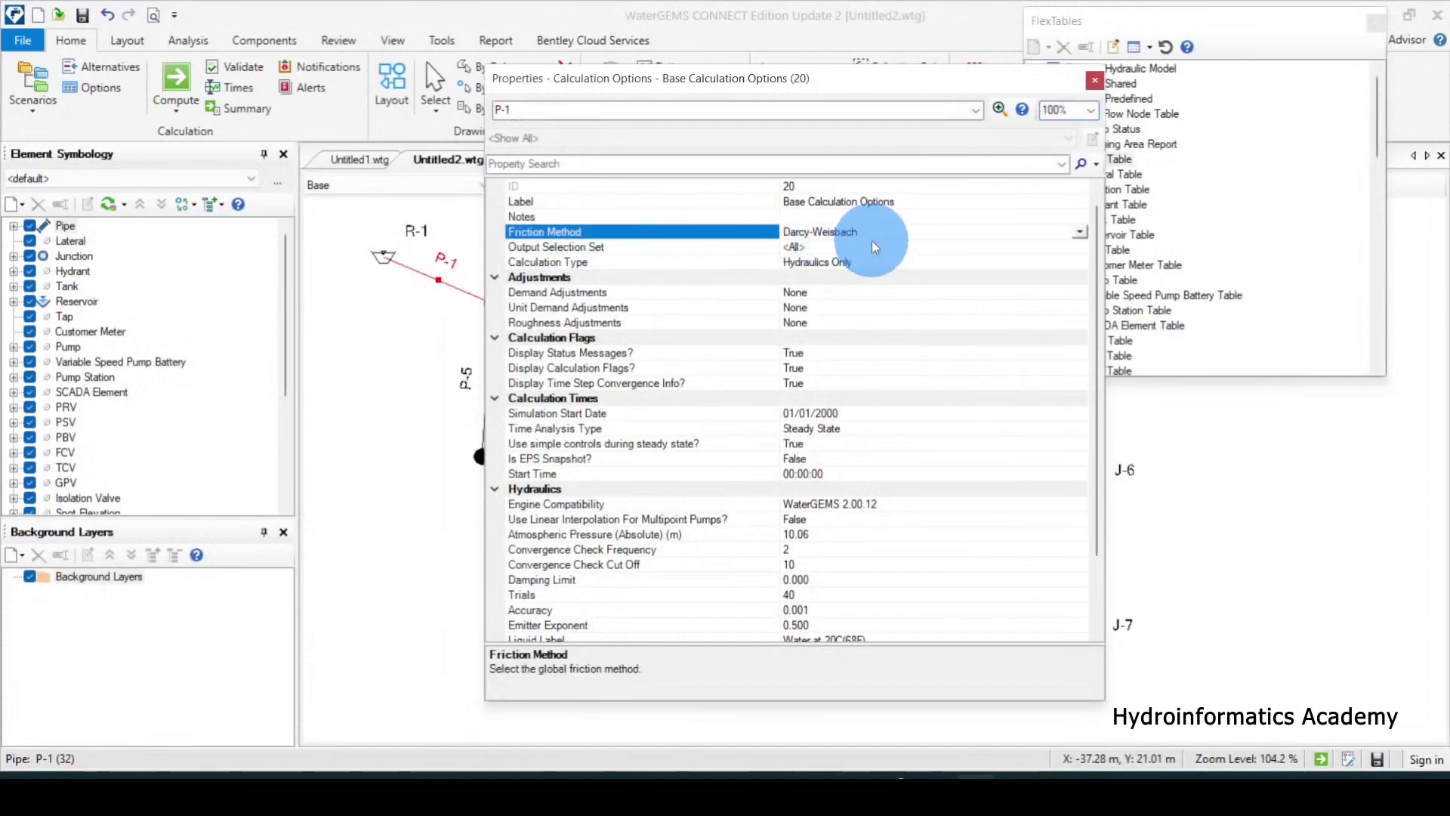
click(1094, 80)
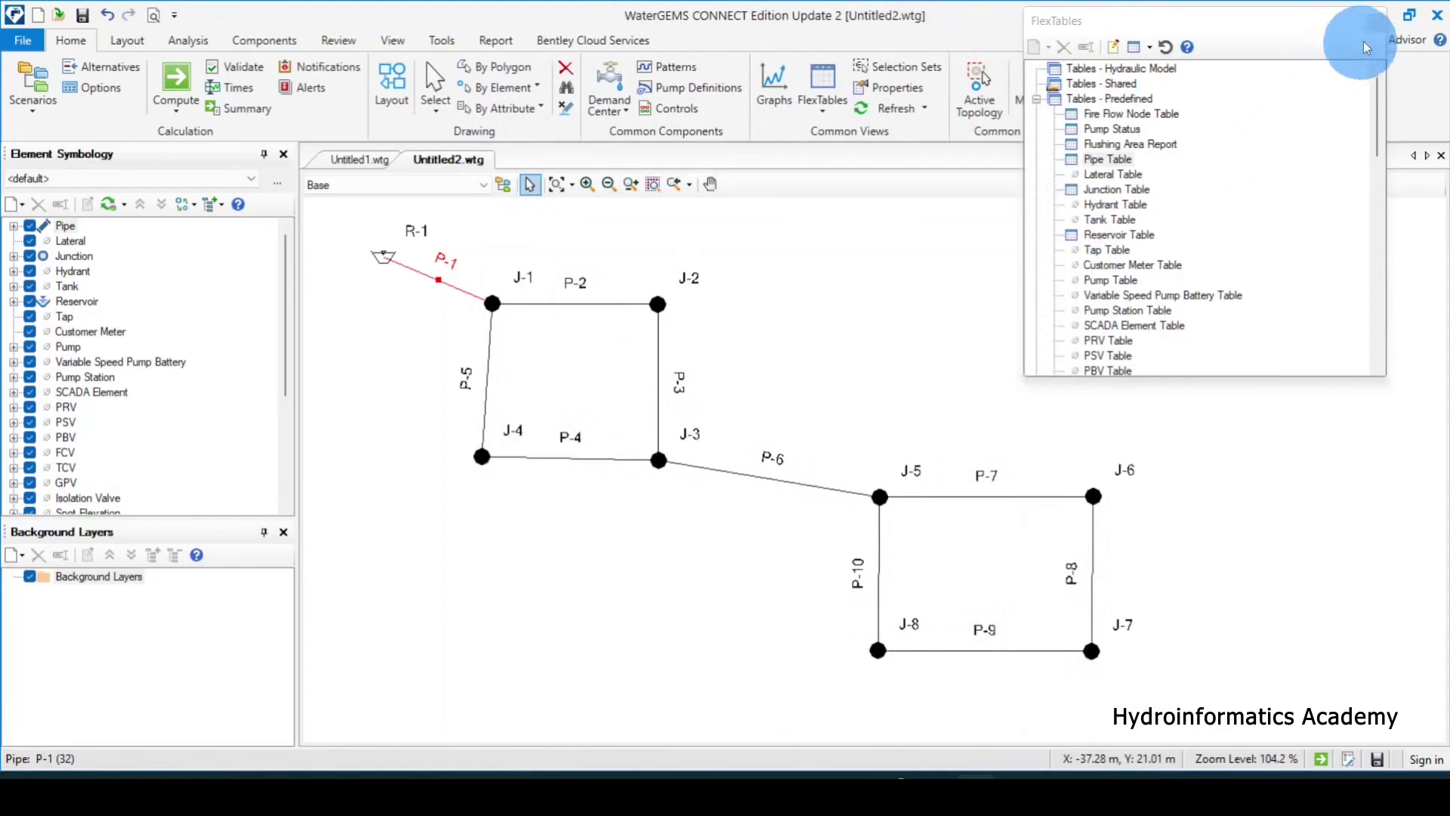
click(1375, 20)
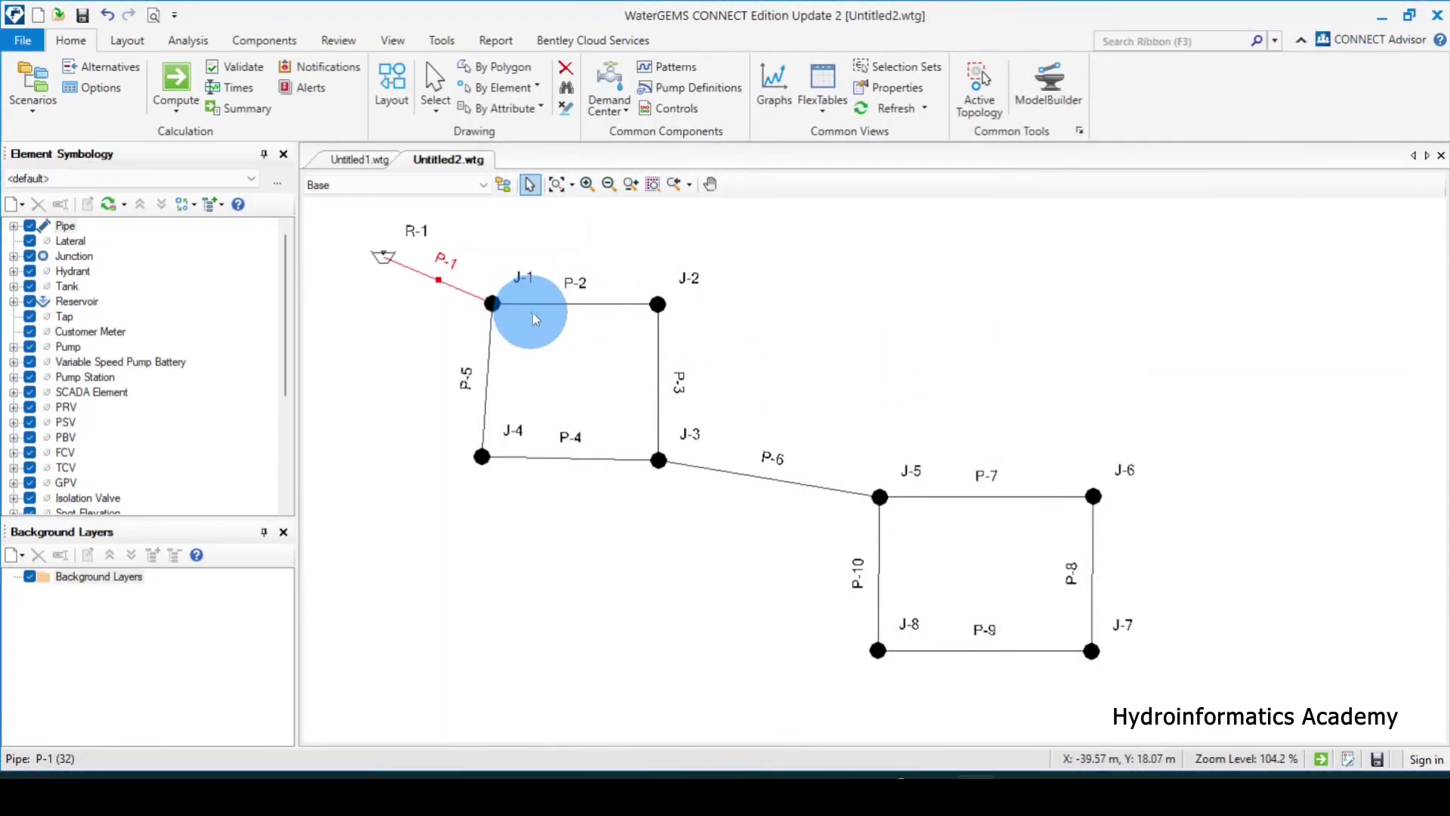
Step: Open the Pipe FlexTable and its column selection for editing
click(825, 102)
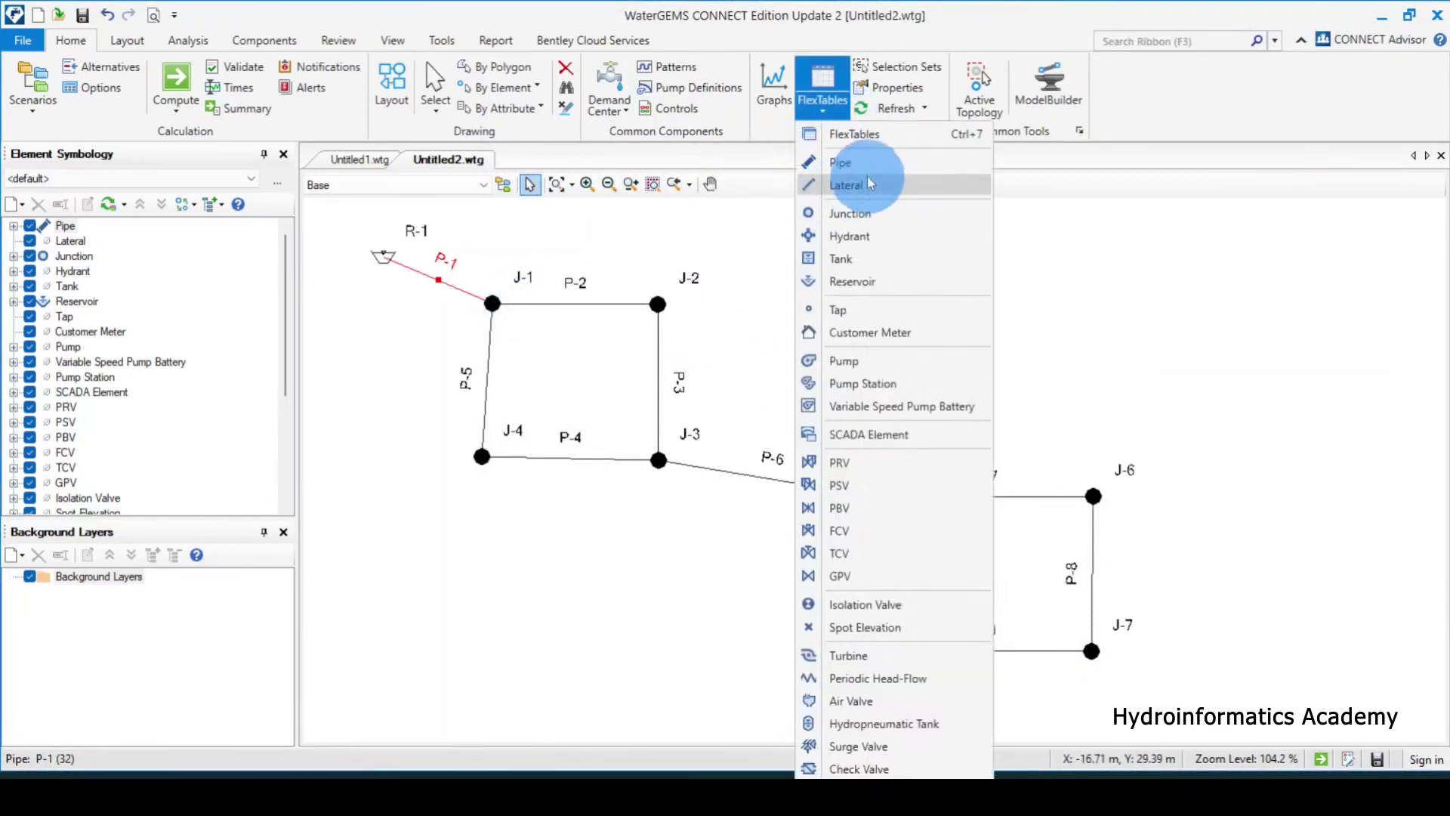
click(842, 163)
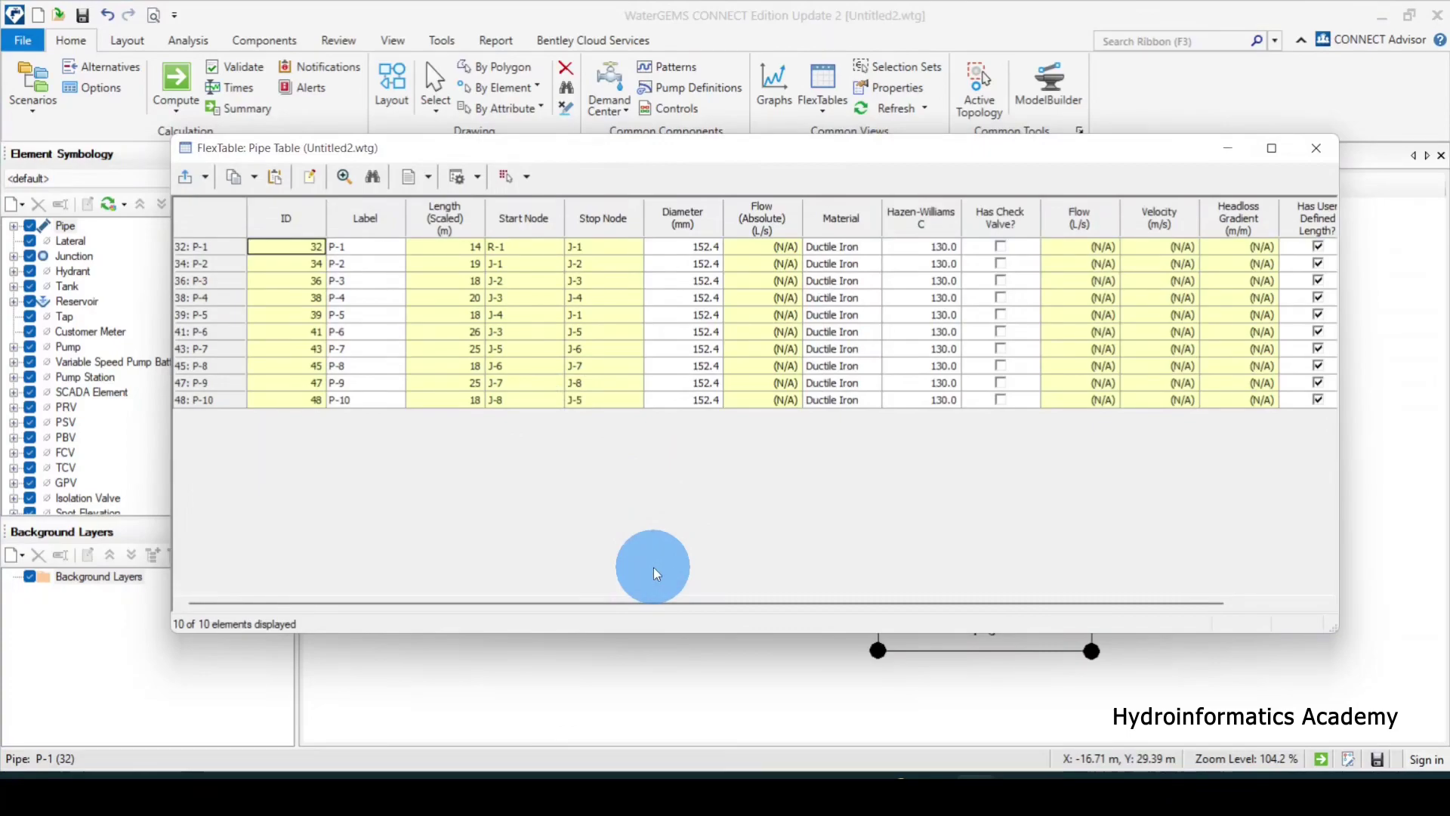
click(311, 179)
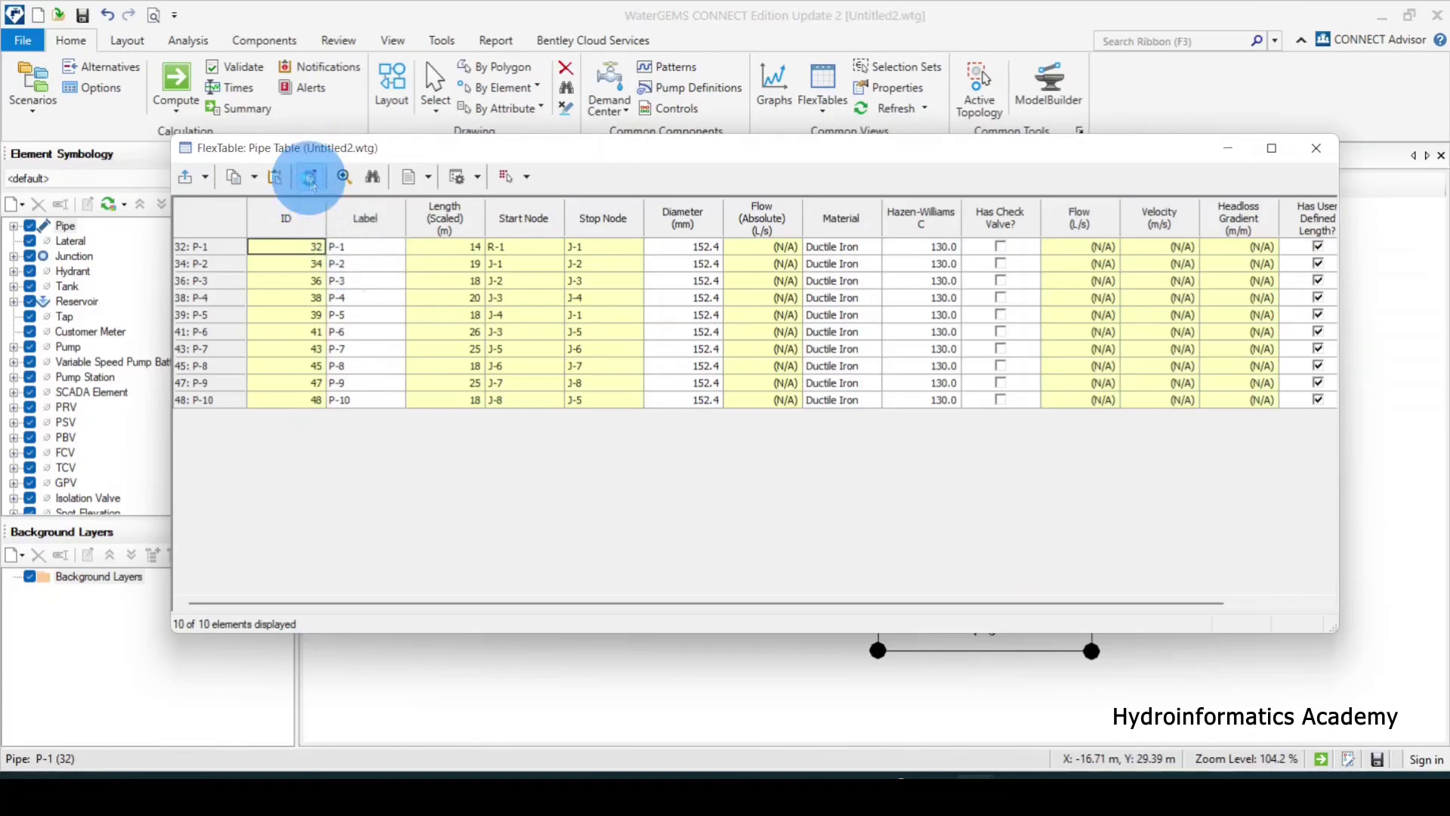
drag(702, 213, 673, 101)
Step: Add Darcy-Weisbach e from the available columns to the pipe table's selected columns
click(686, 233)
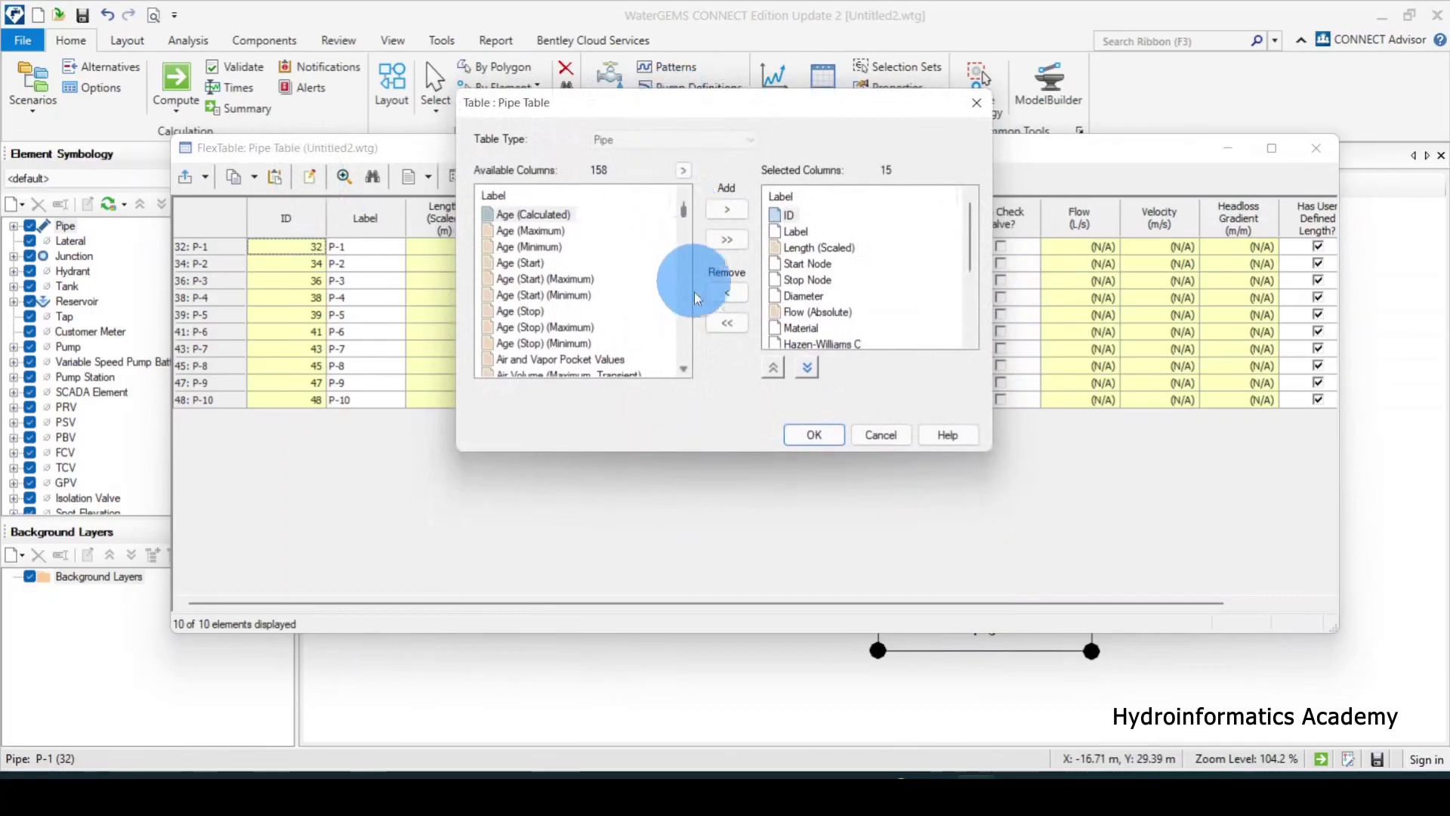
click(684, 370)
click(686, 370)
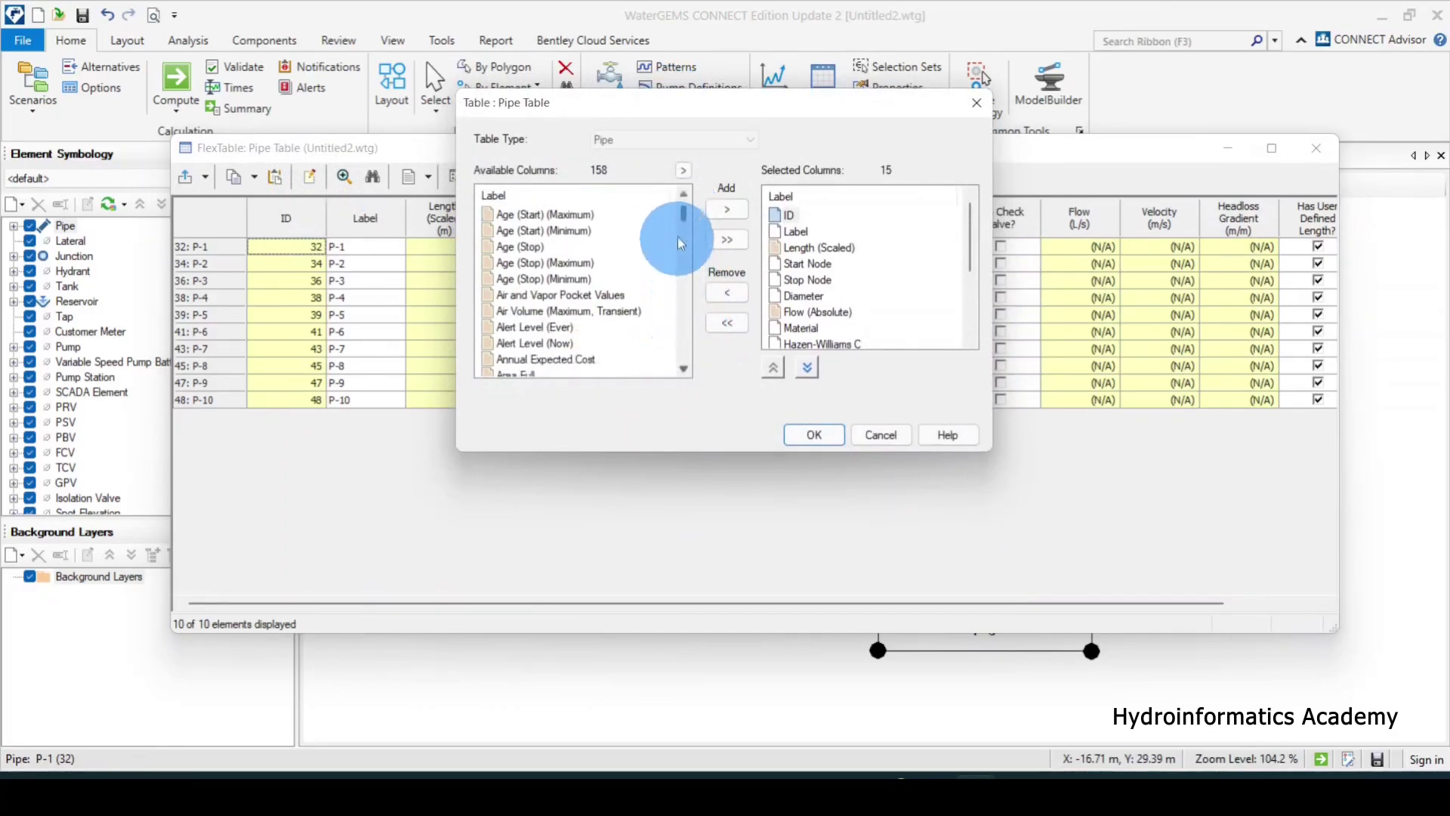
mouse_move(684, 215)
mouse_down()
mouse_move(683, 245)
mouse_move(681, 225)
mouse_up()
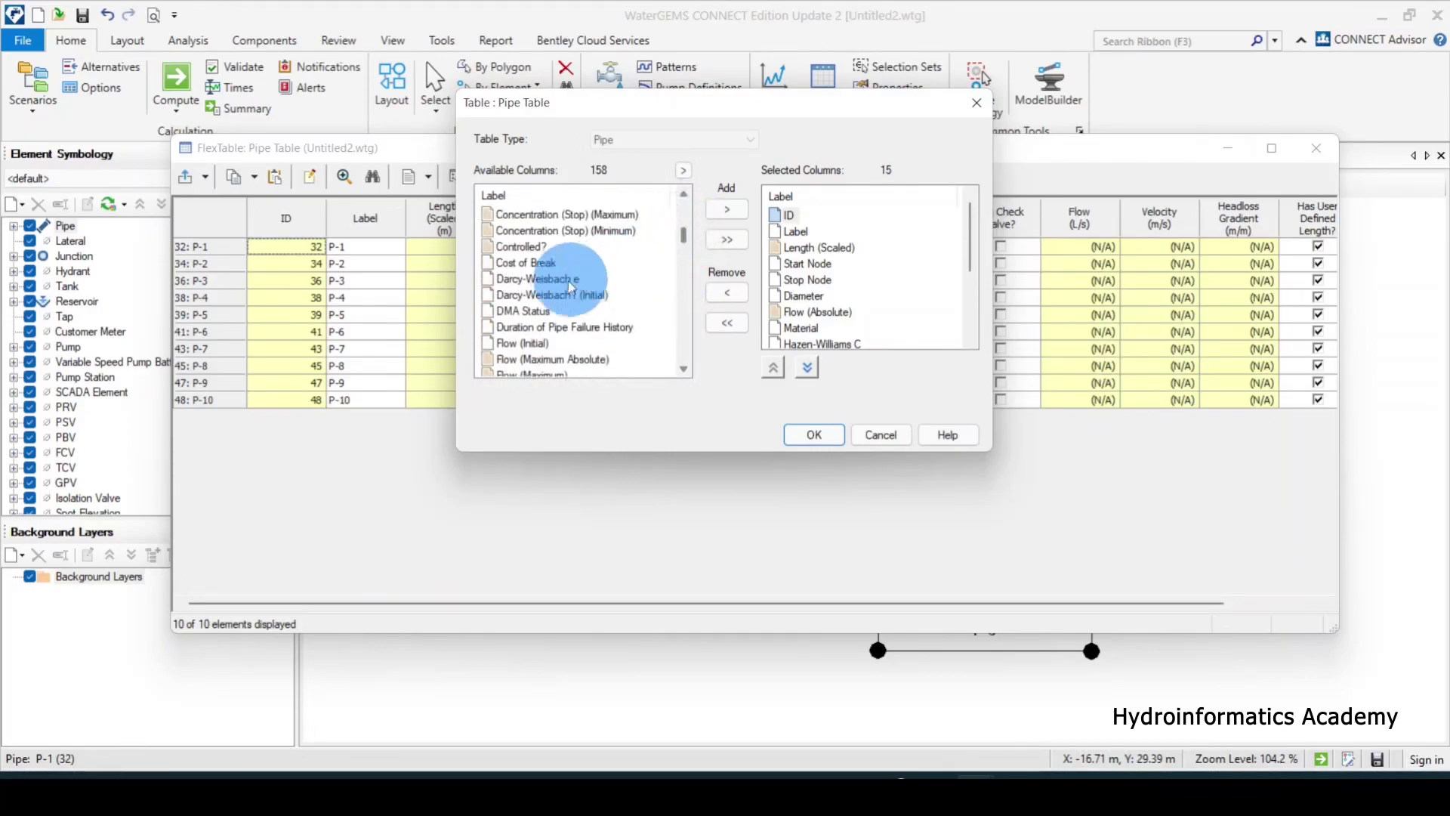
click(537, 279)
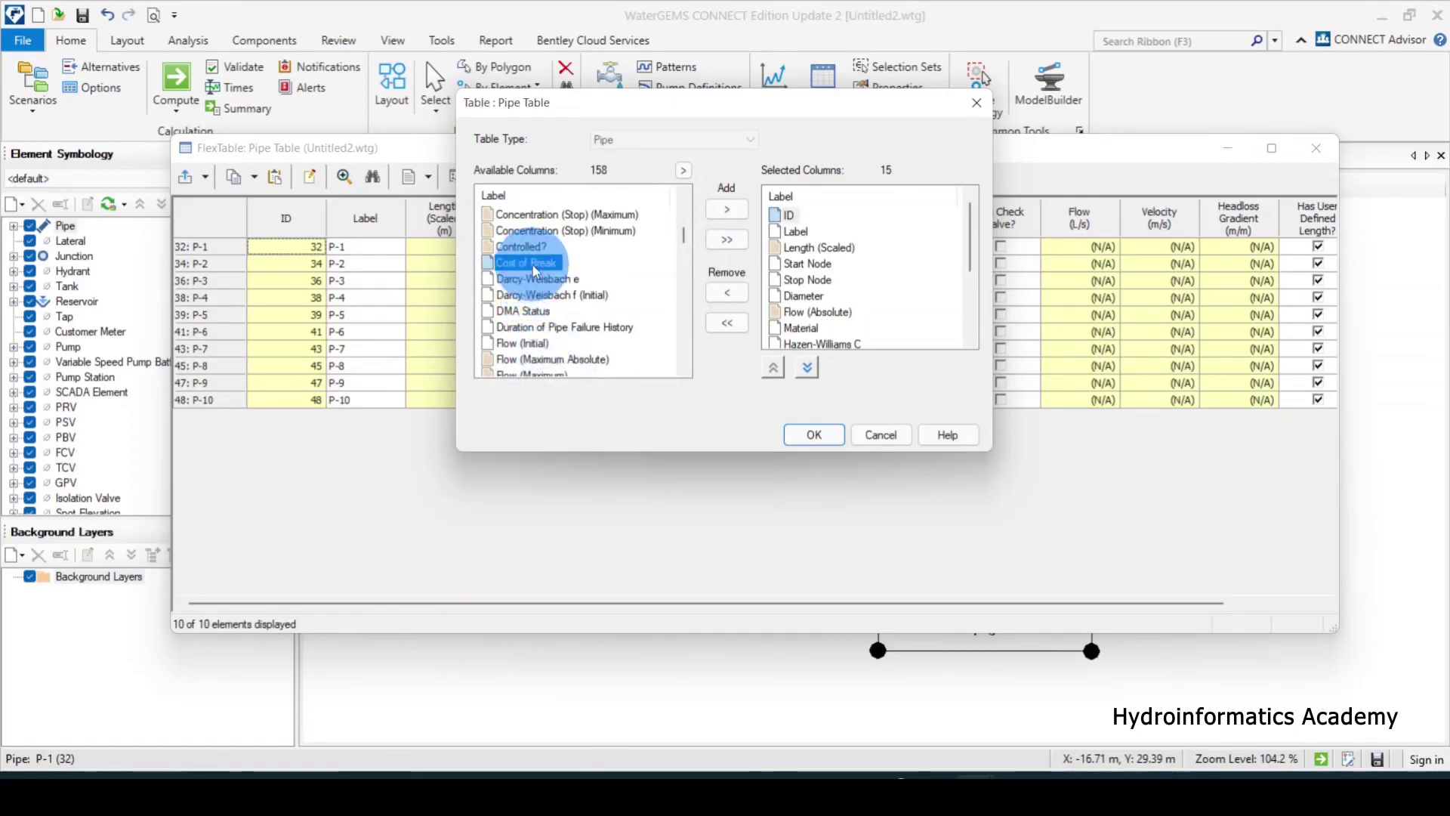
click(553, 294)
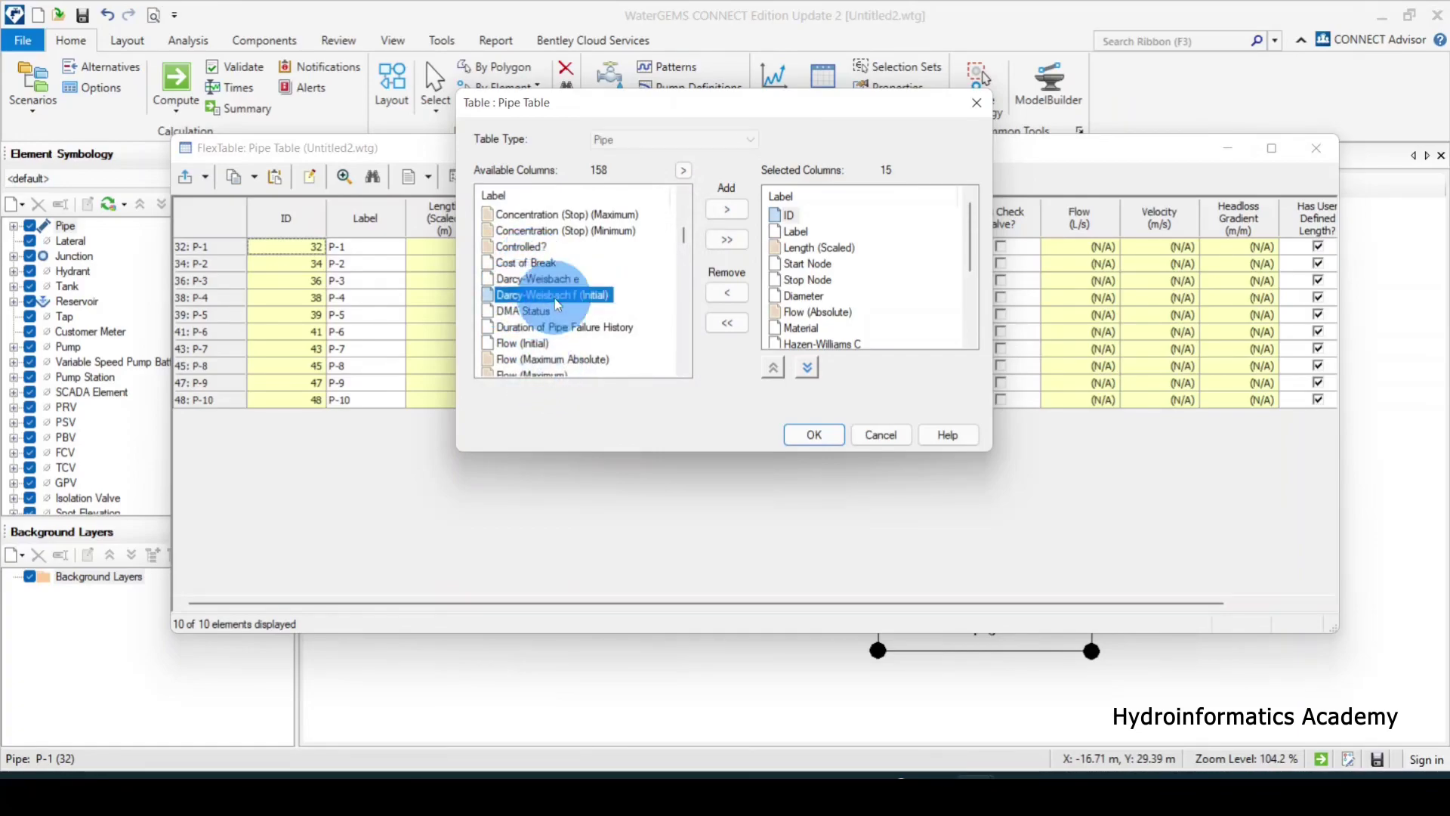
click(559, 279)
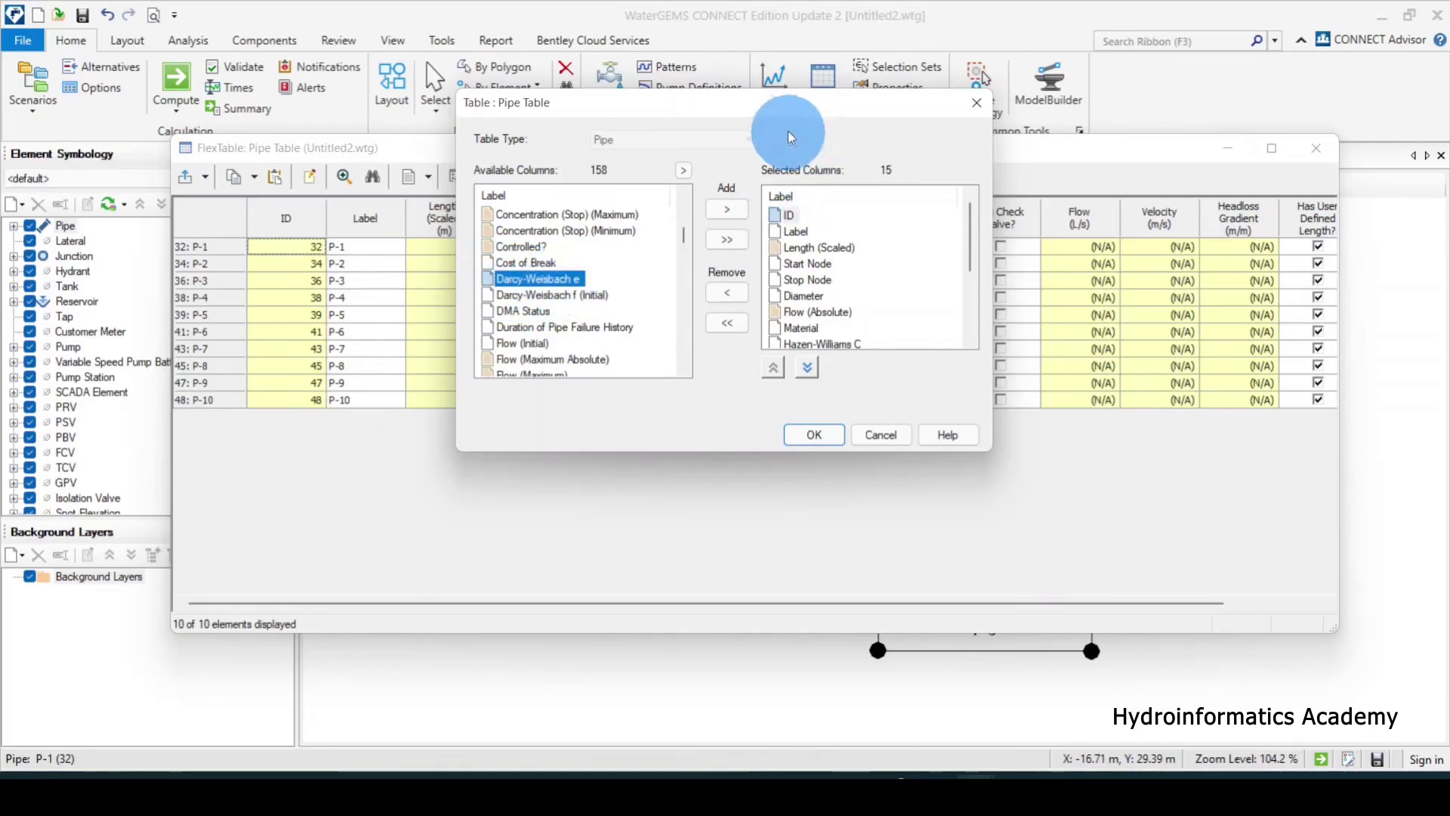
drag(786, 113, 526, 173)
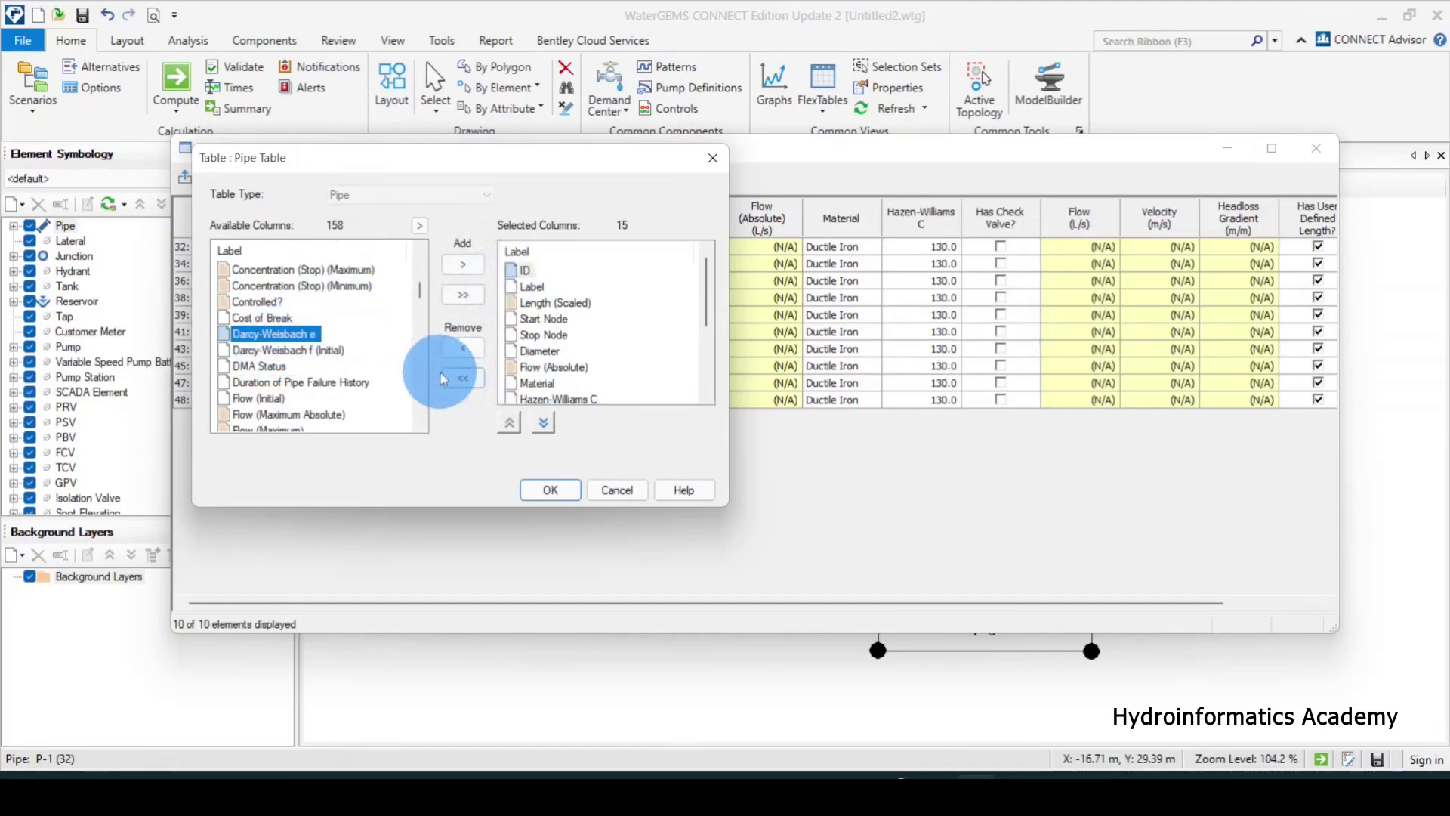
click(481, 269)
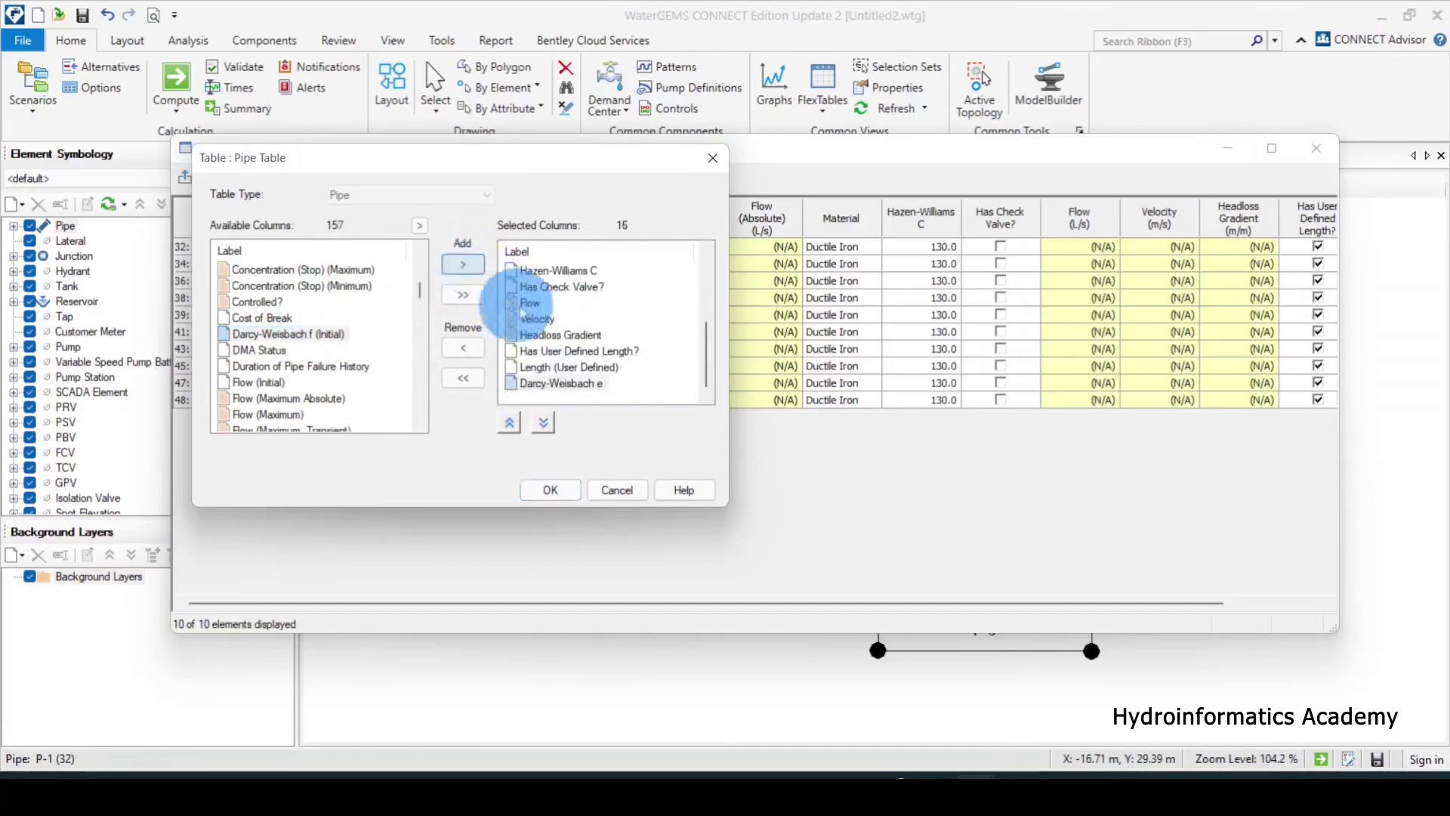
Step: Remove Hazen-Williams C from the pipe table's selected columns and apply the column selection
click(578, 384)
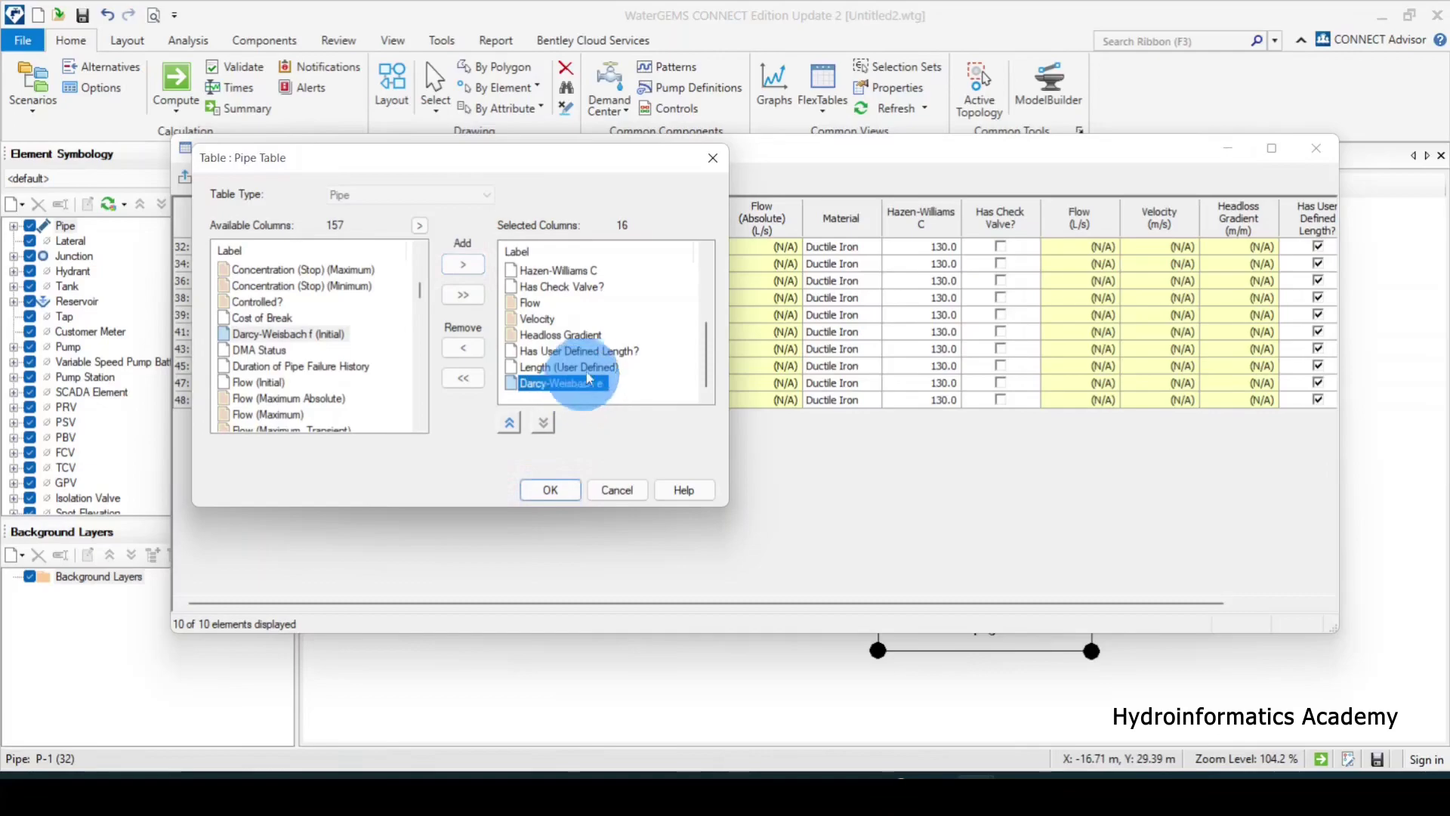
scroll(585, 378, up, 3)
scroll(596, 368, down, 1)
click(559, 350)
drag(576, 161, 695, 163)
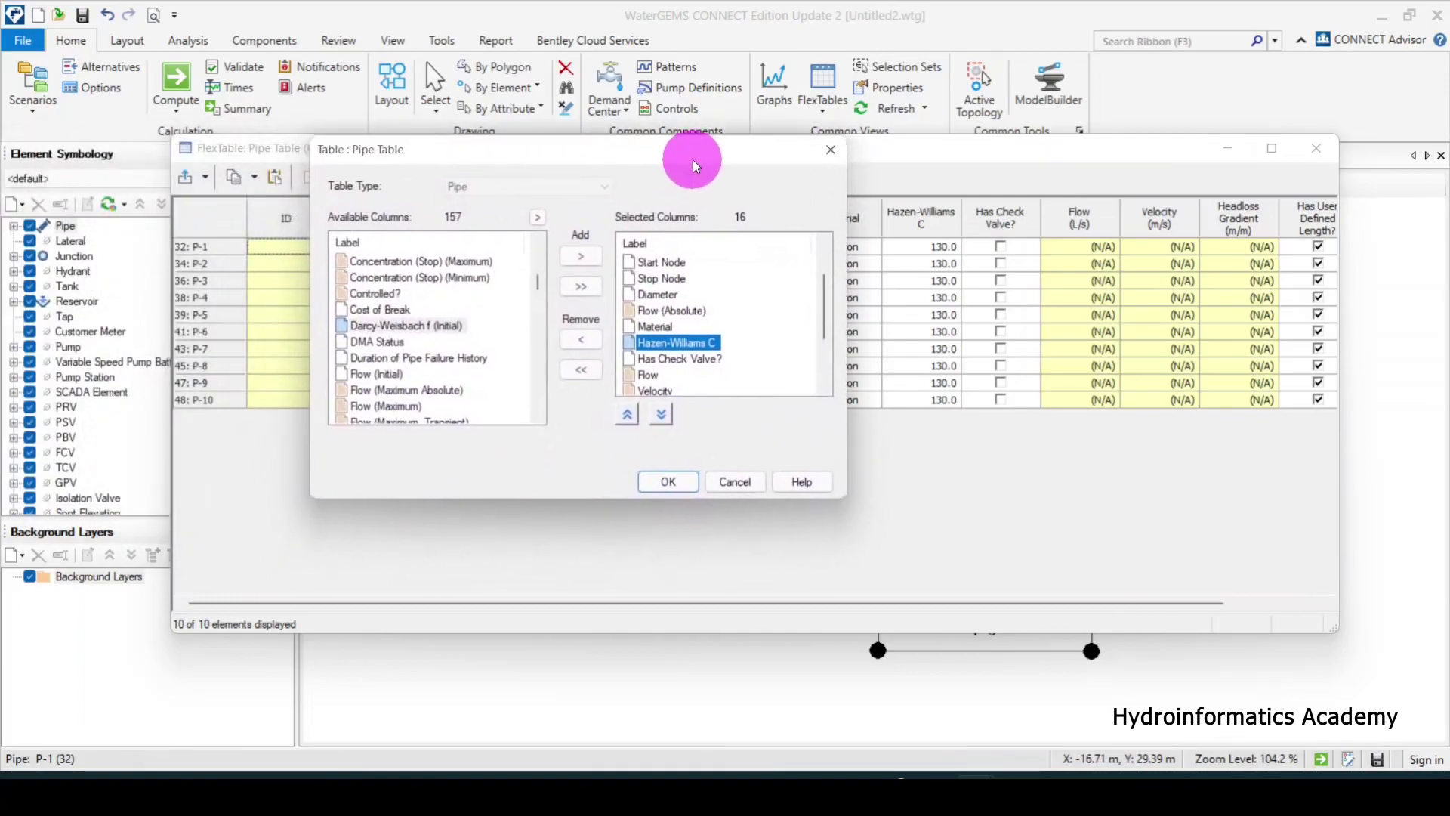
click(686, 354)
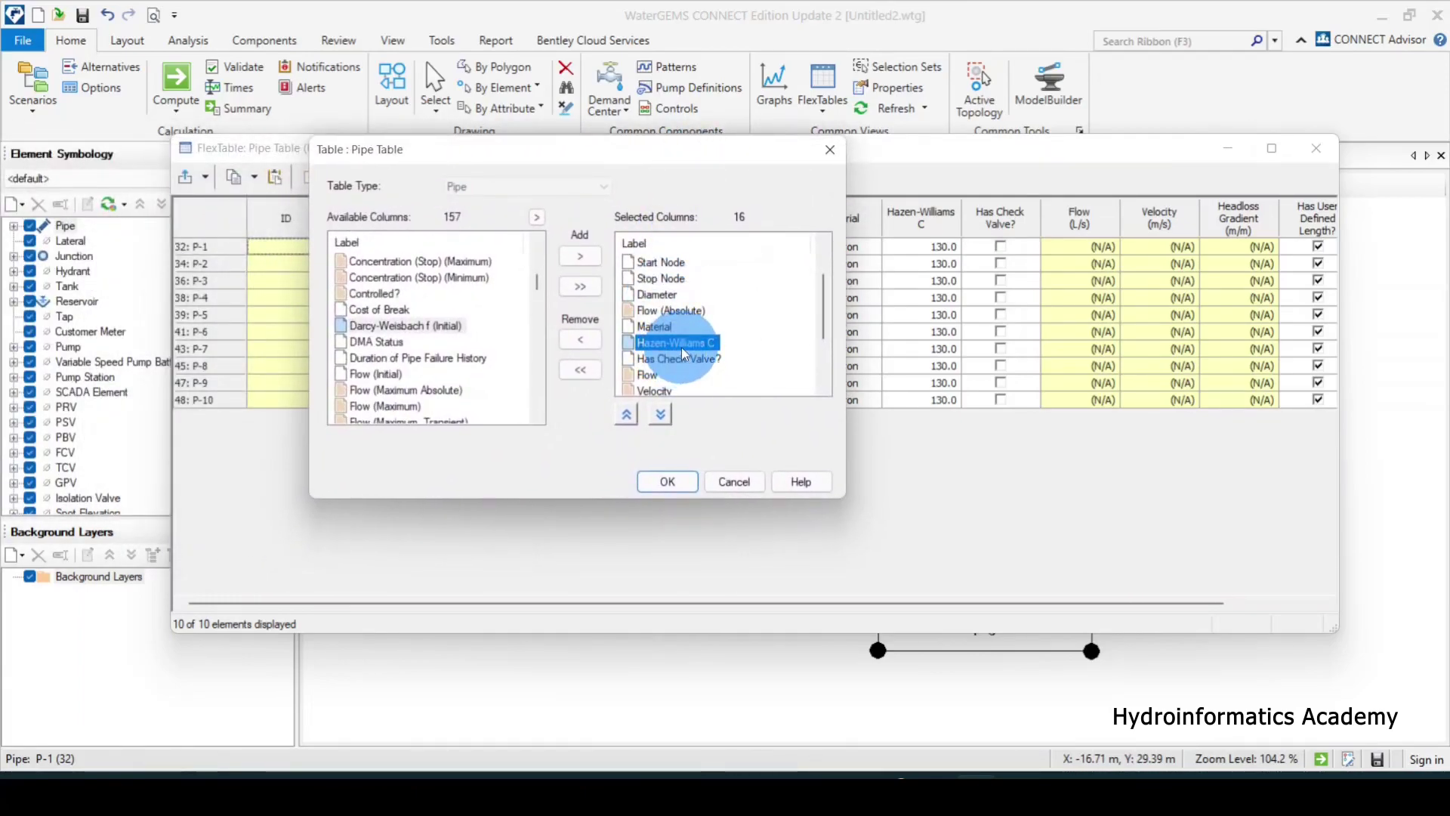
drag(700, 155, 390, 148)
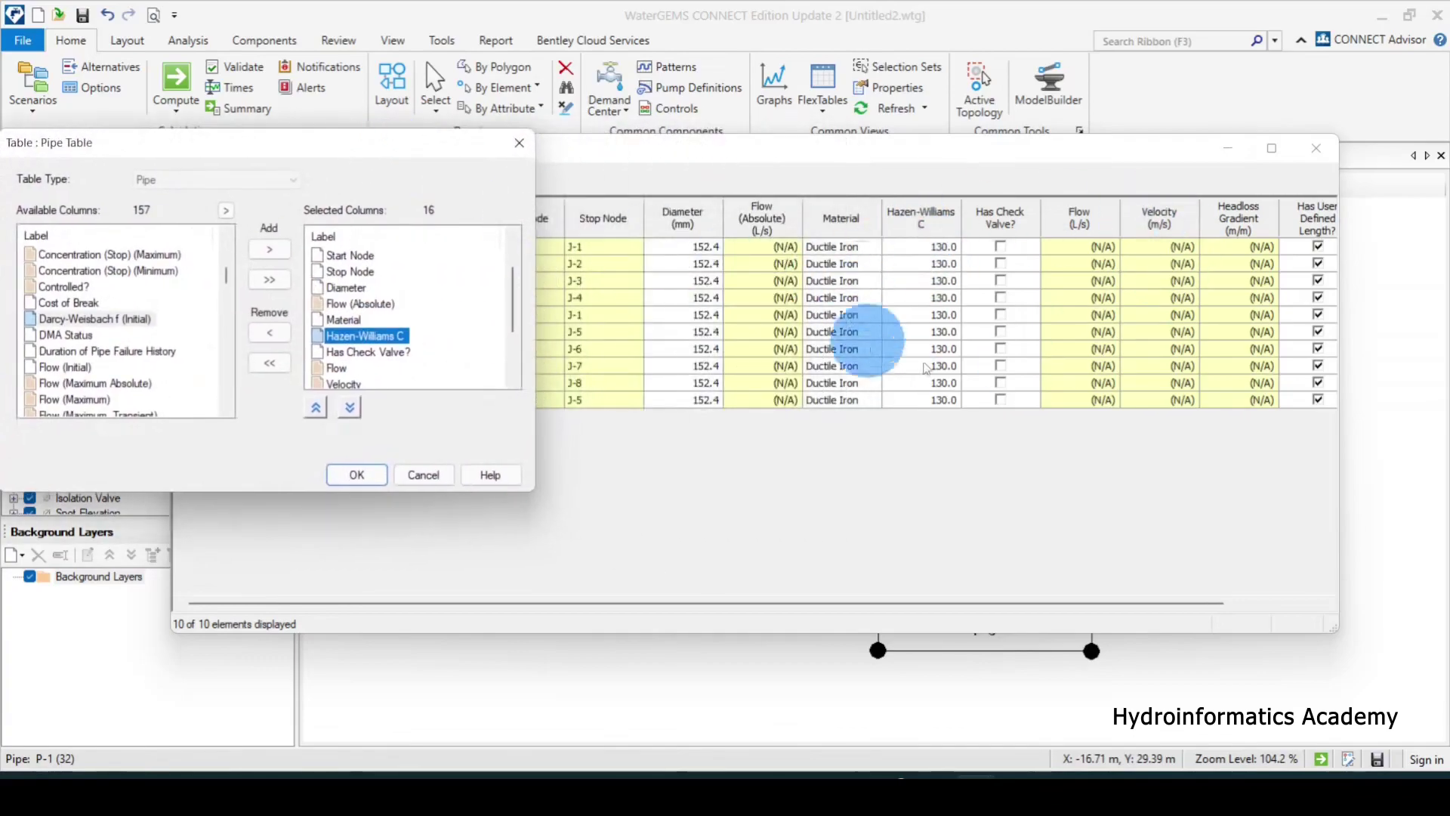
drag(373, 172, 974, 173)
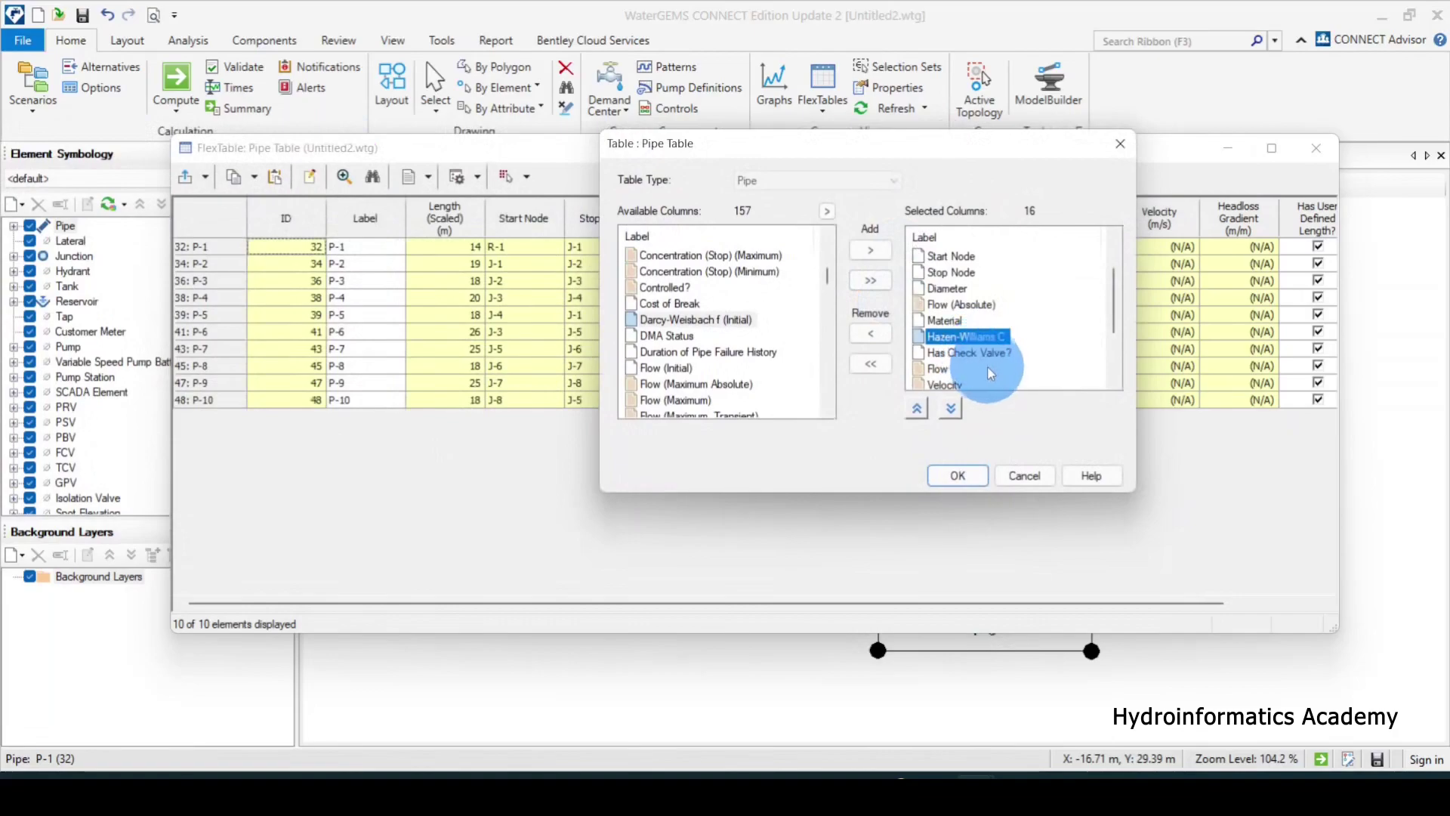
scroll(989, 363, up, 1)
scroll(990, 358, down, 1)
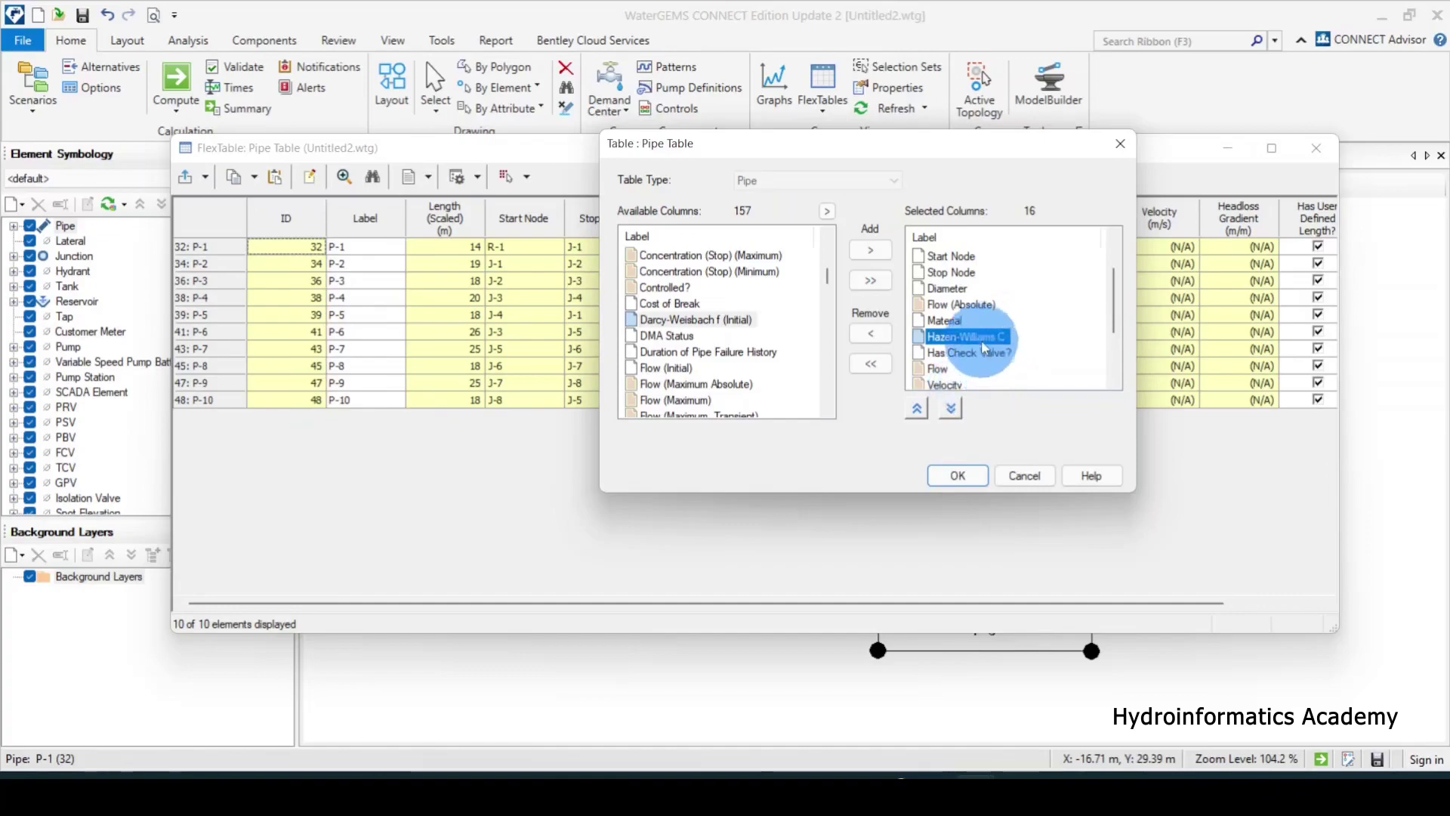
click(870, 334)
scroll(708, 336, down, 1)
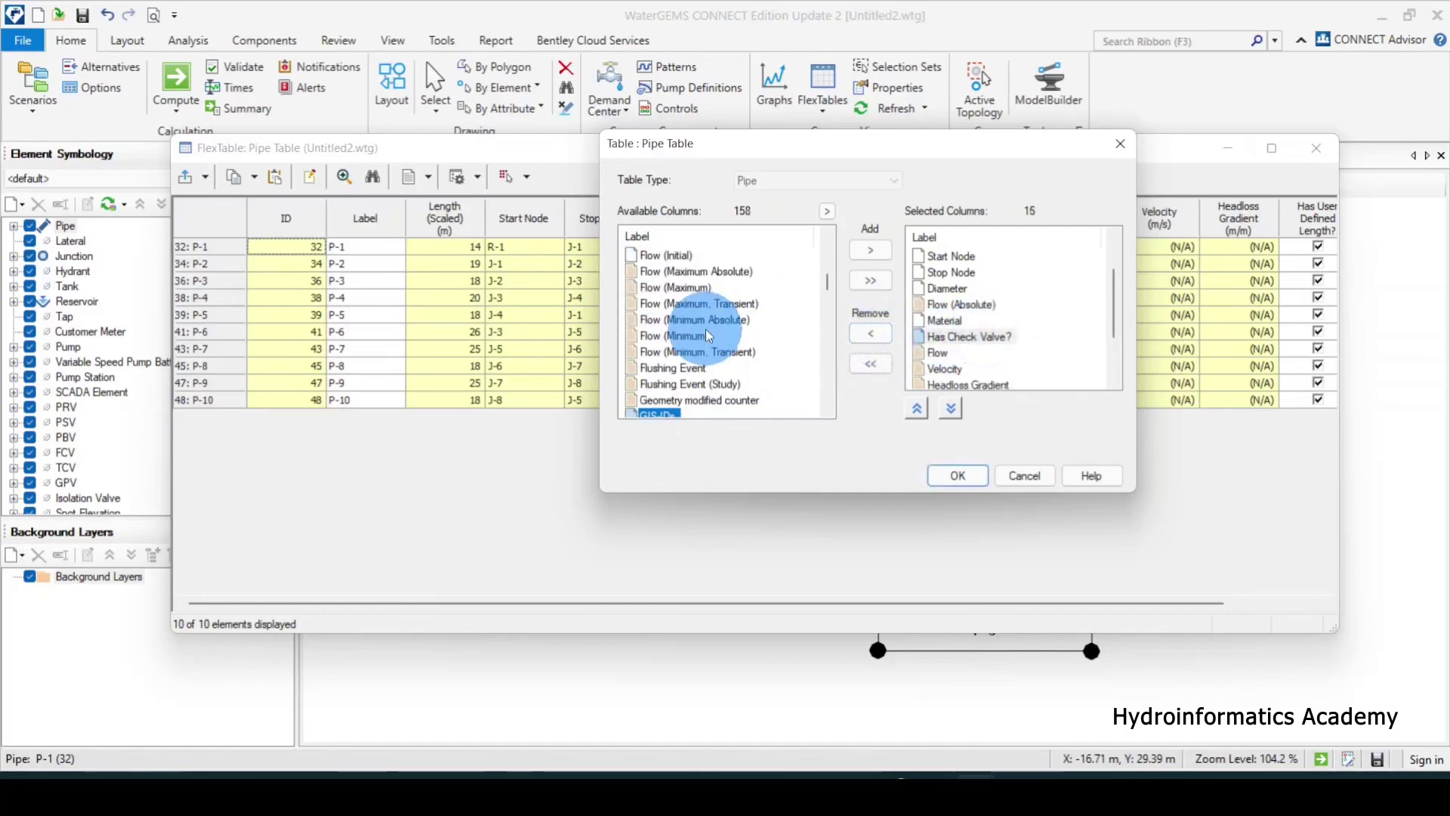
click(944, 475)
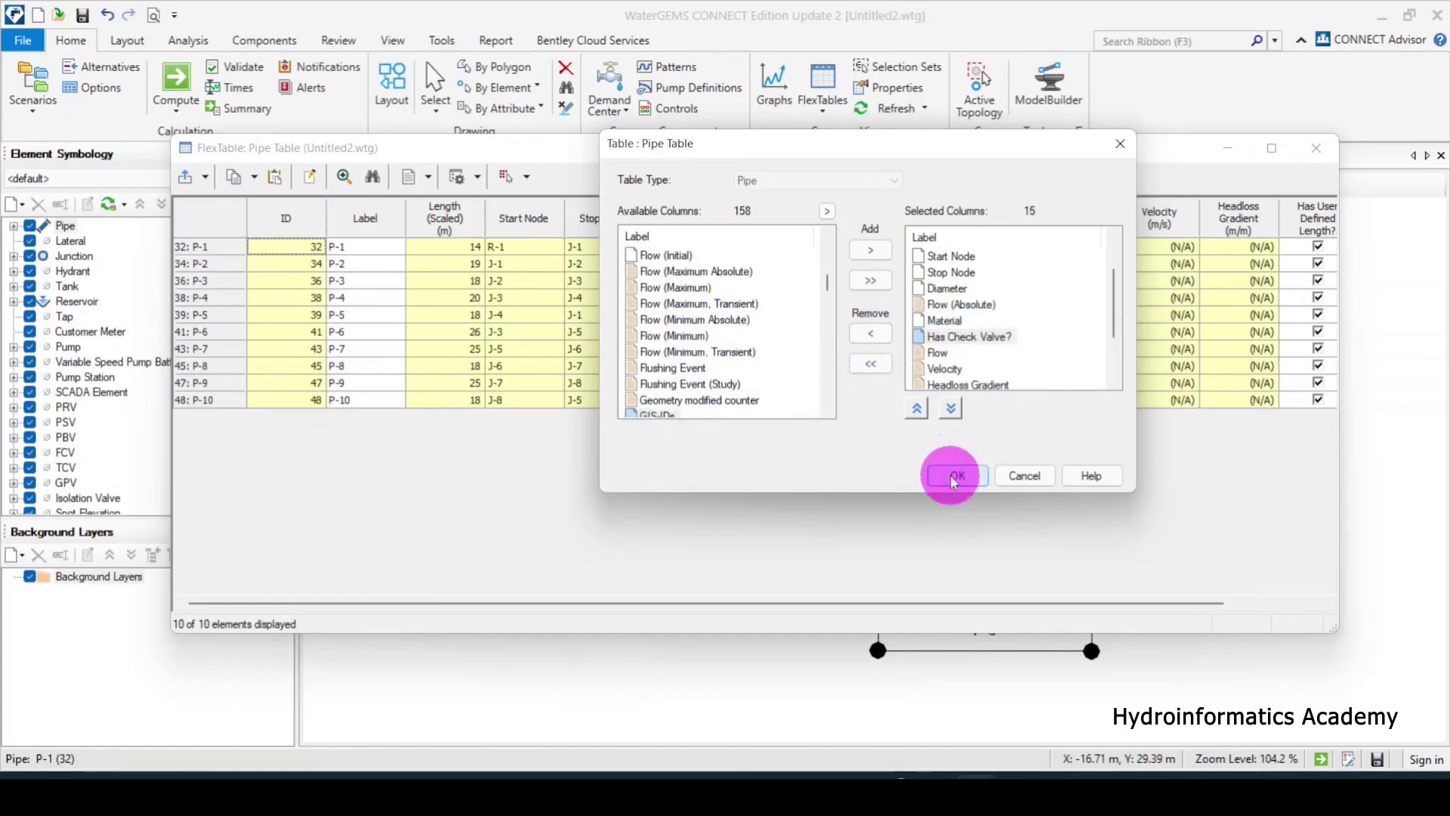
Step: Move the Darcy-Weisbach e column in the pipe table so that it directly follows the Material column
drag(885, 604, 1153, 604)
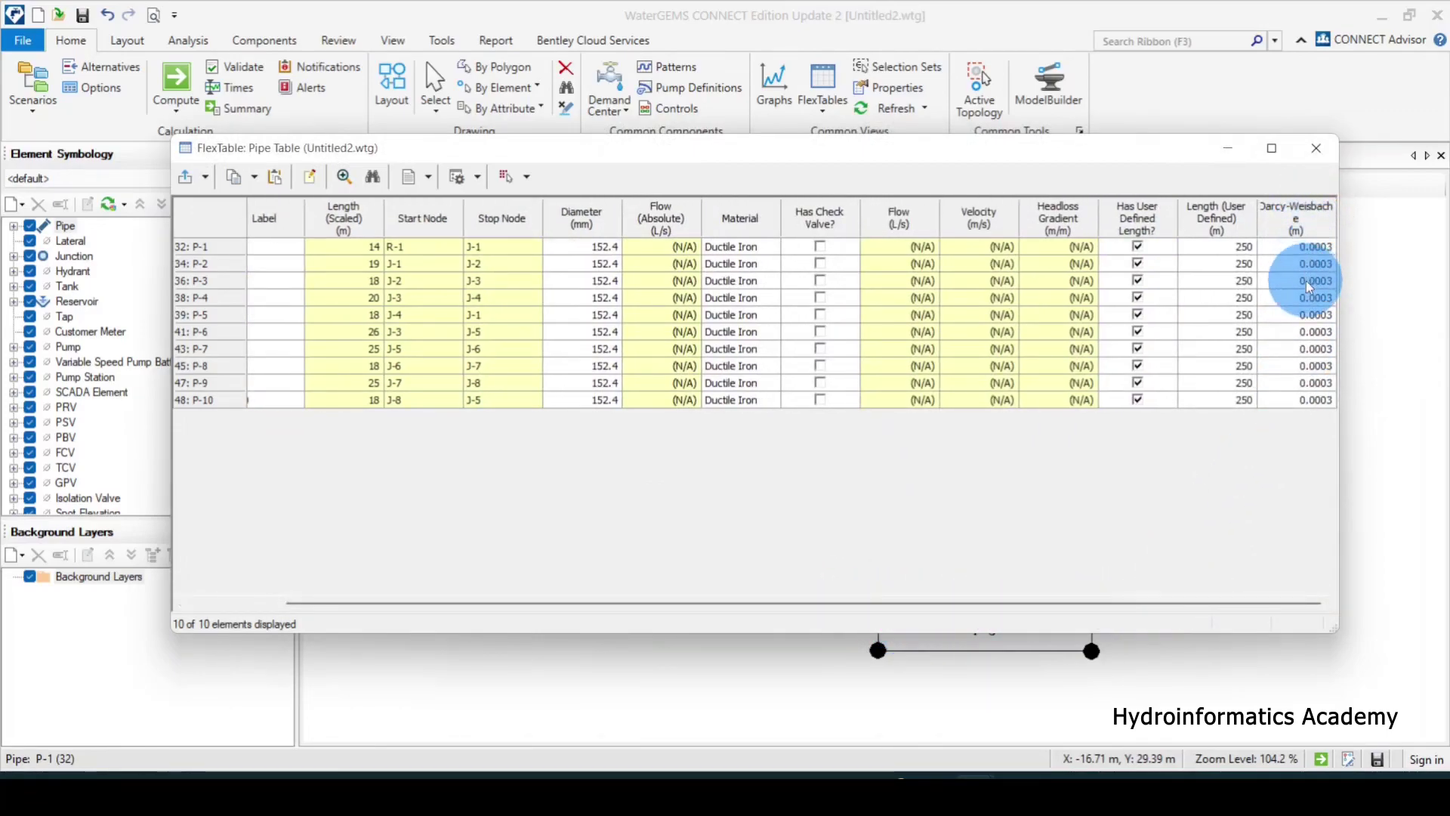
mouse_move(1307, 240)
mouse_down()
mouse_move(1307, 363)
mouse_move(1308, 219)
mouse_move(1202, 218)
mouse_move(1318, 216)
mouse_up()
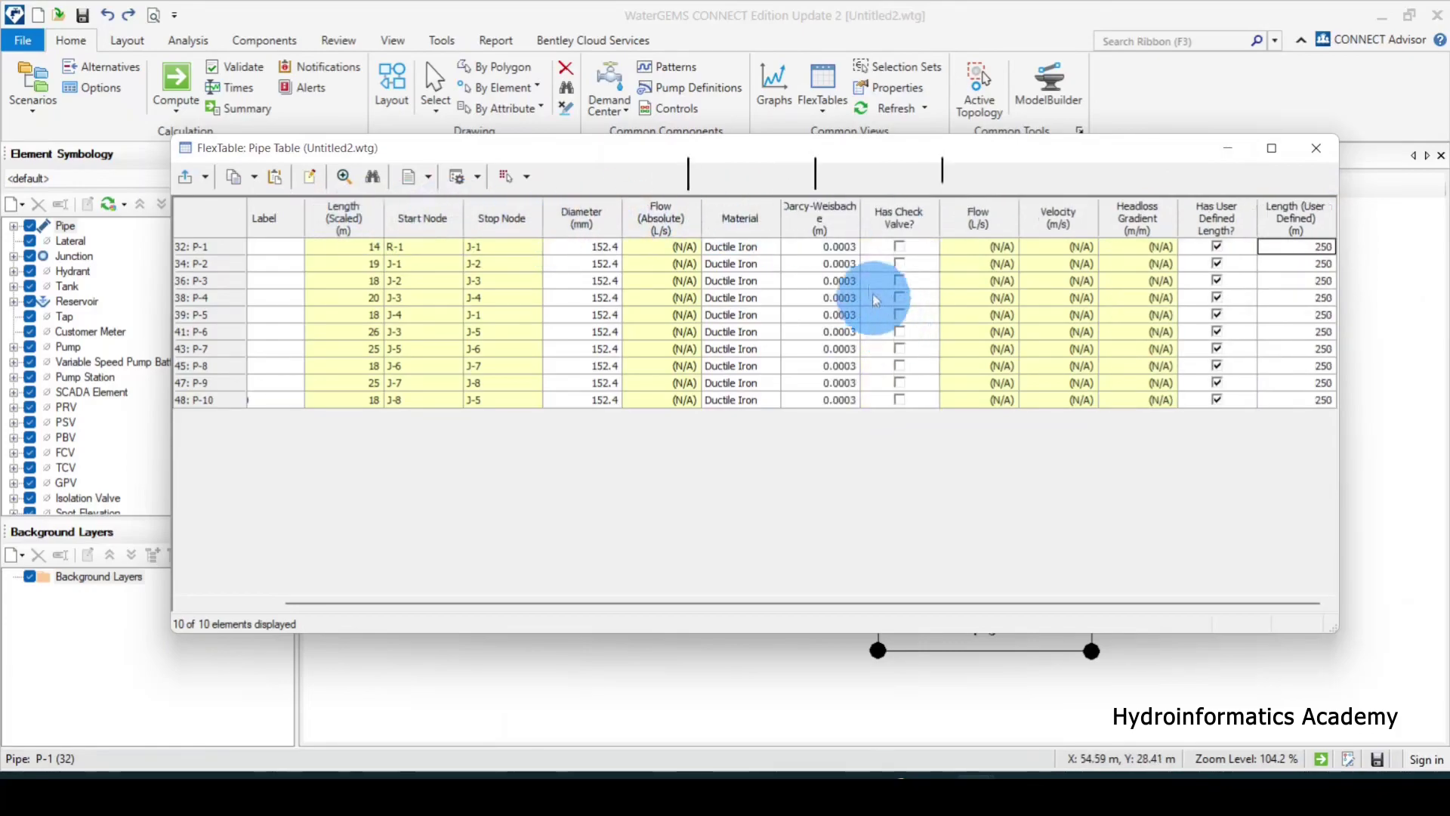
click(979, 225)
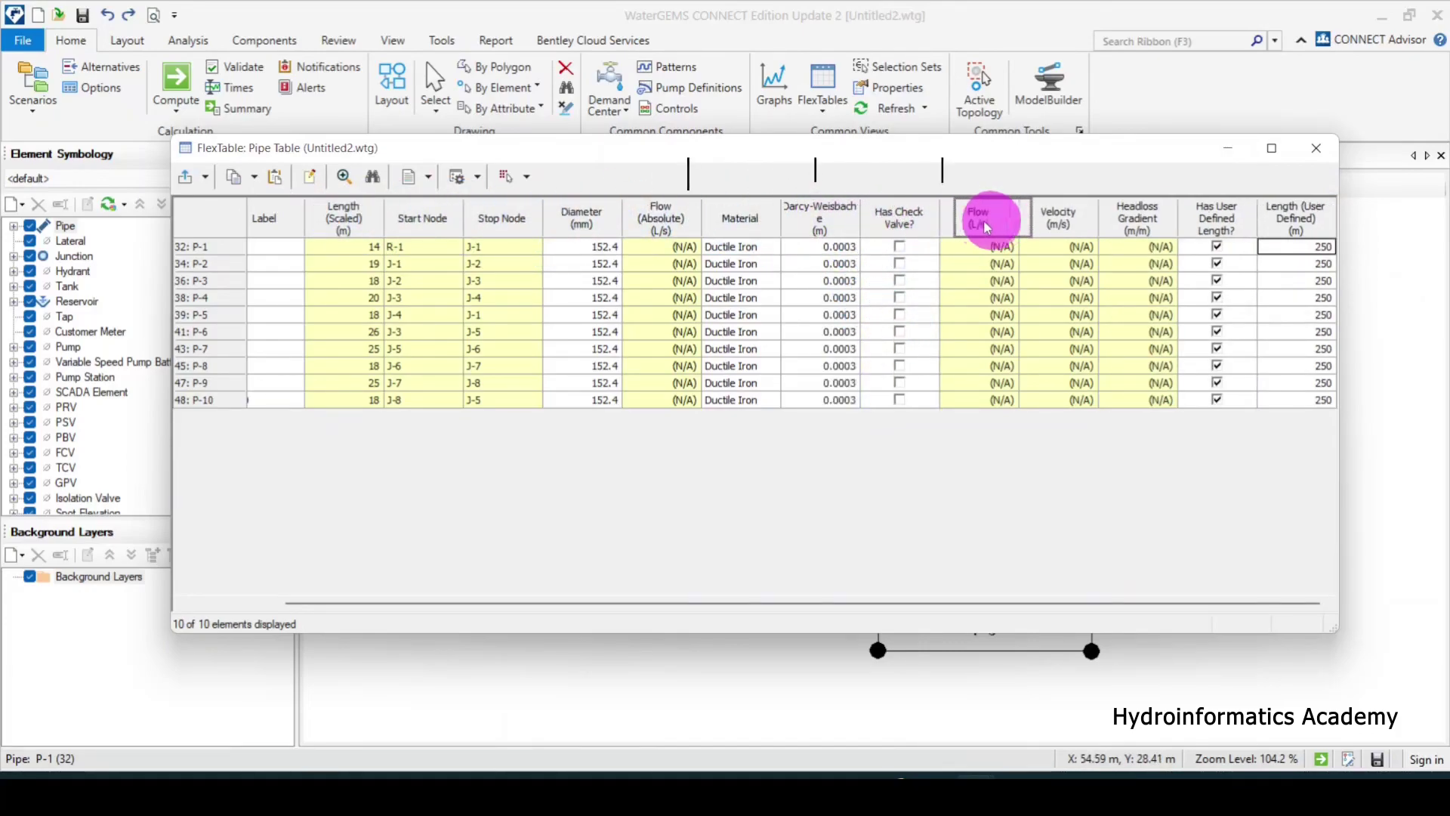
drag(979, 227, 979, 227)
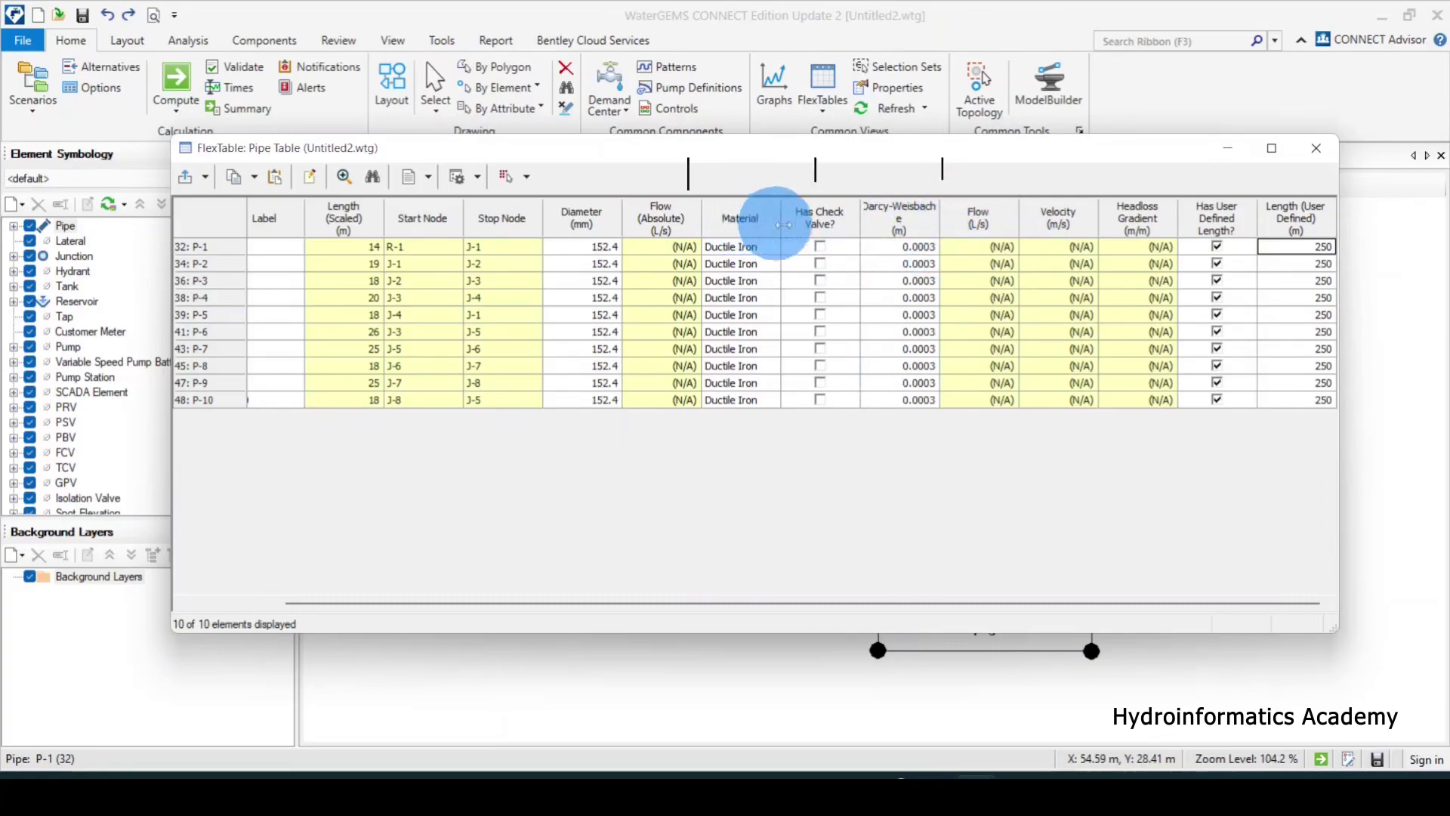
click(810, 222)
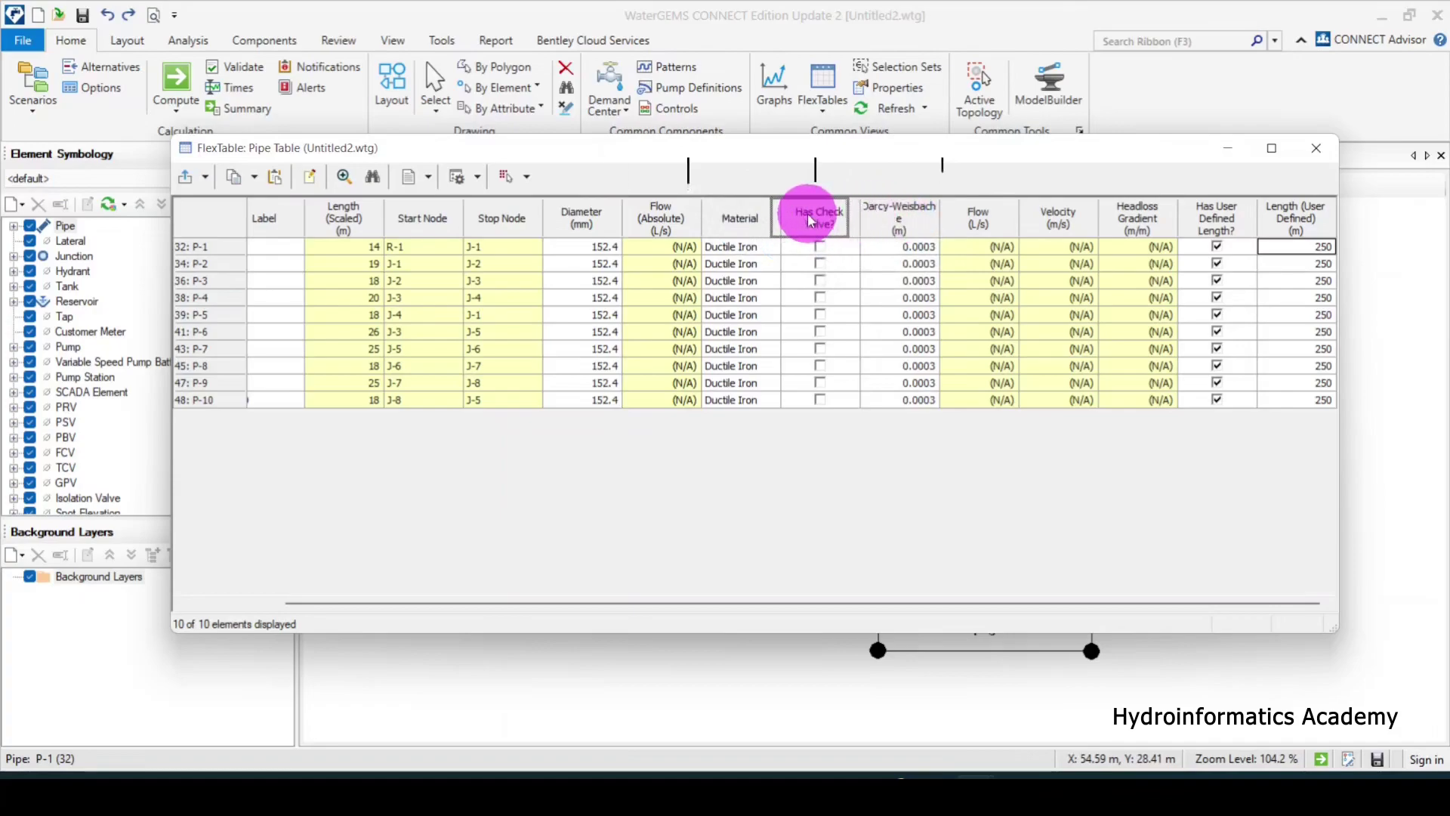
mouse_move(822, 224)
mouse_down()
mouse_move(989, 227)
mouse_move(831, 224)
mouse_up()
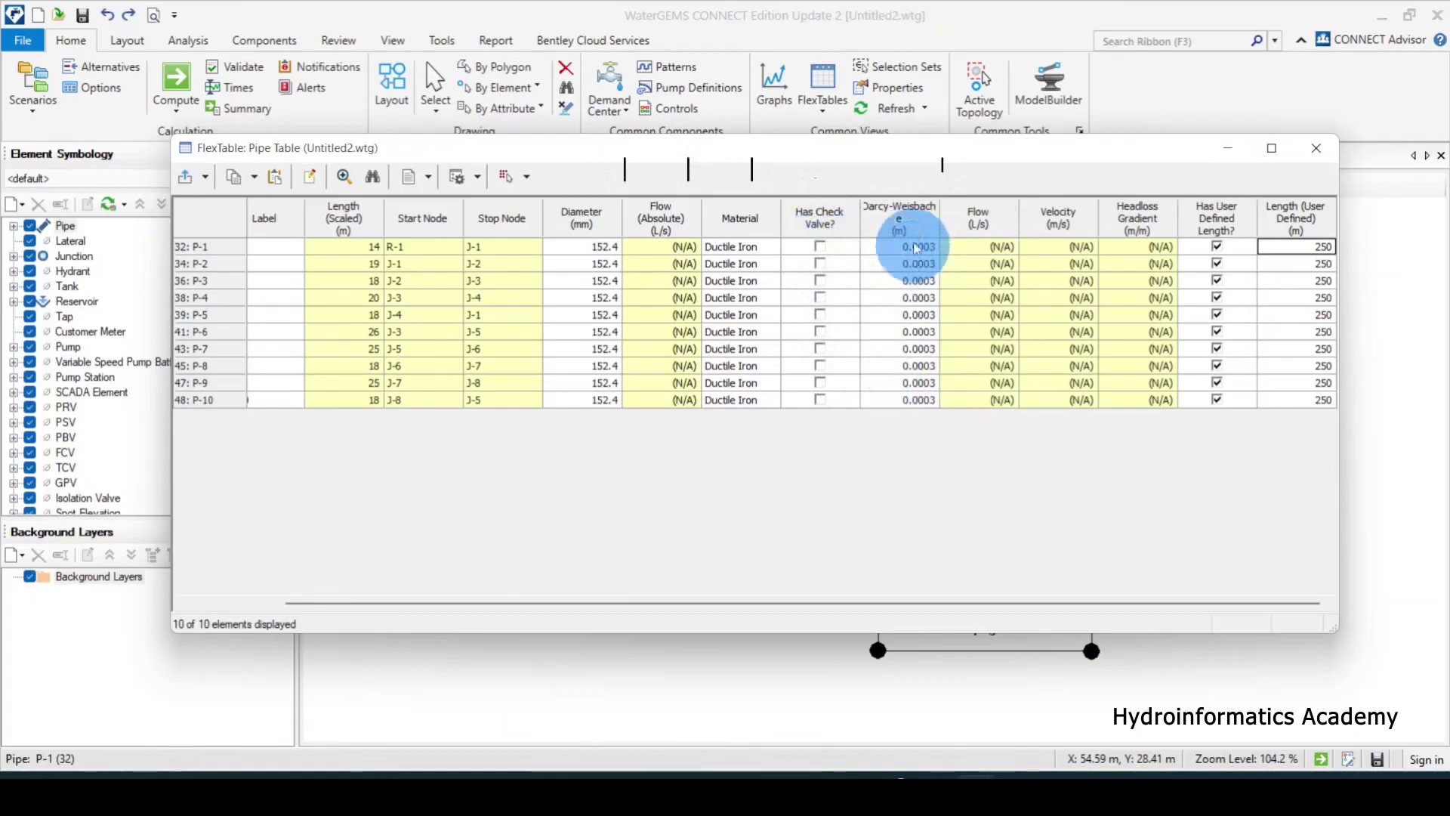
drag(906, 219, 823, 221)
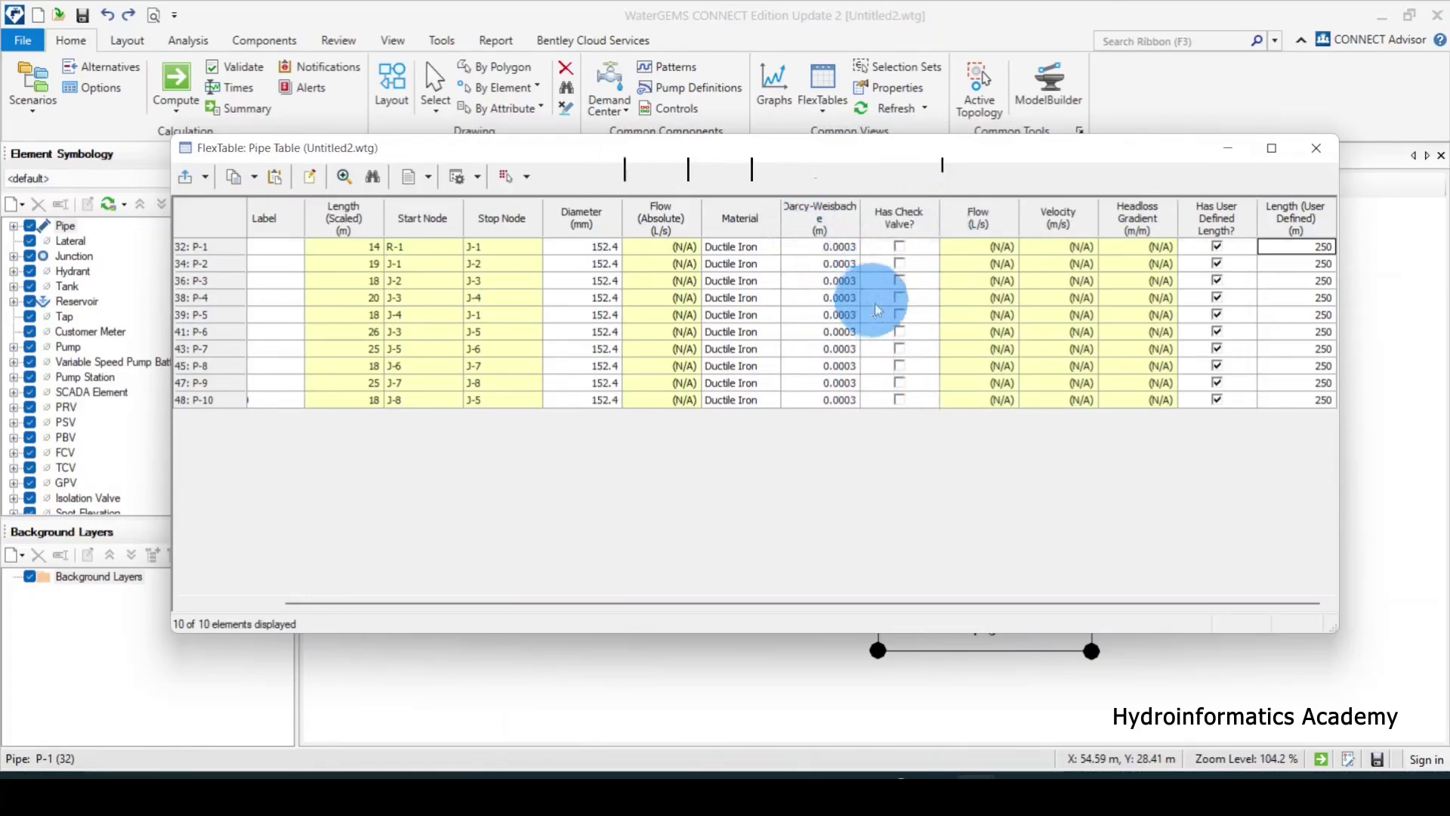
drag(875, 148, 894, 128)
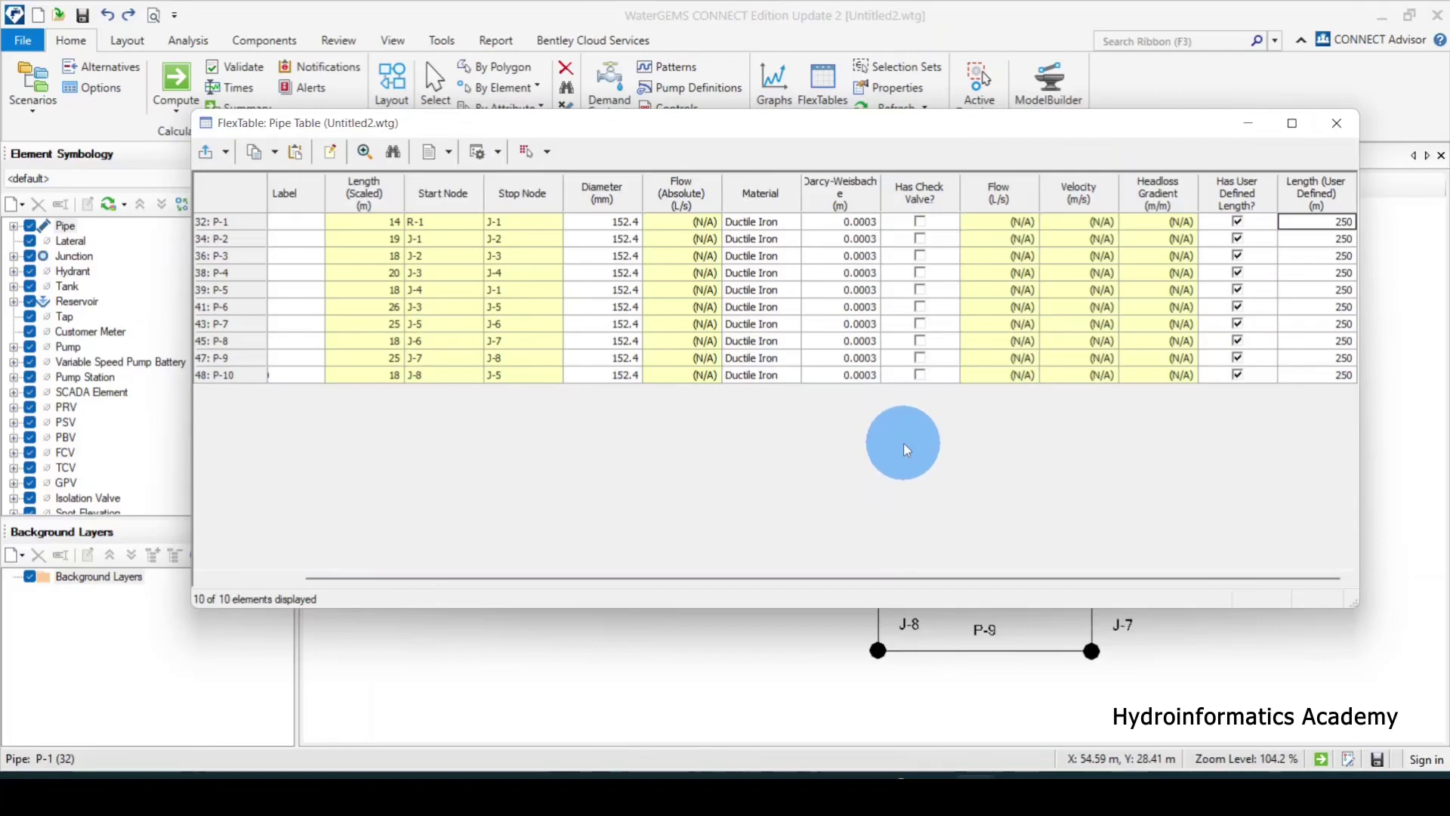
mouse_move(731, 124)
mouse_down()
mouse_move(1052, 199)
mouse_move(610, 341)
mouse_move(678, 509)
mouse_move(658, 136)
mouse_up()
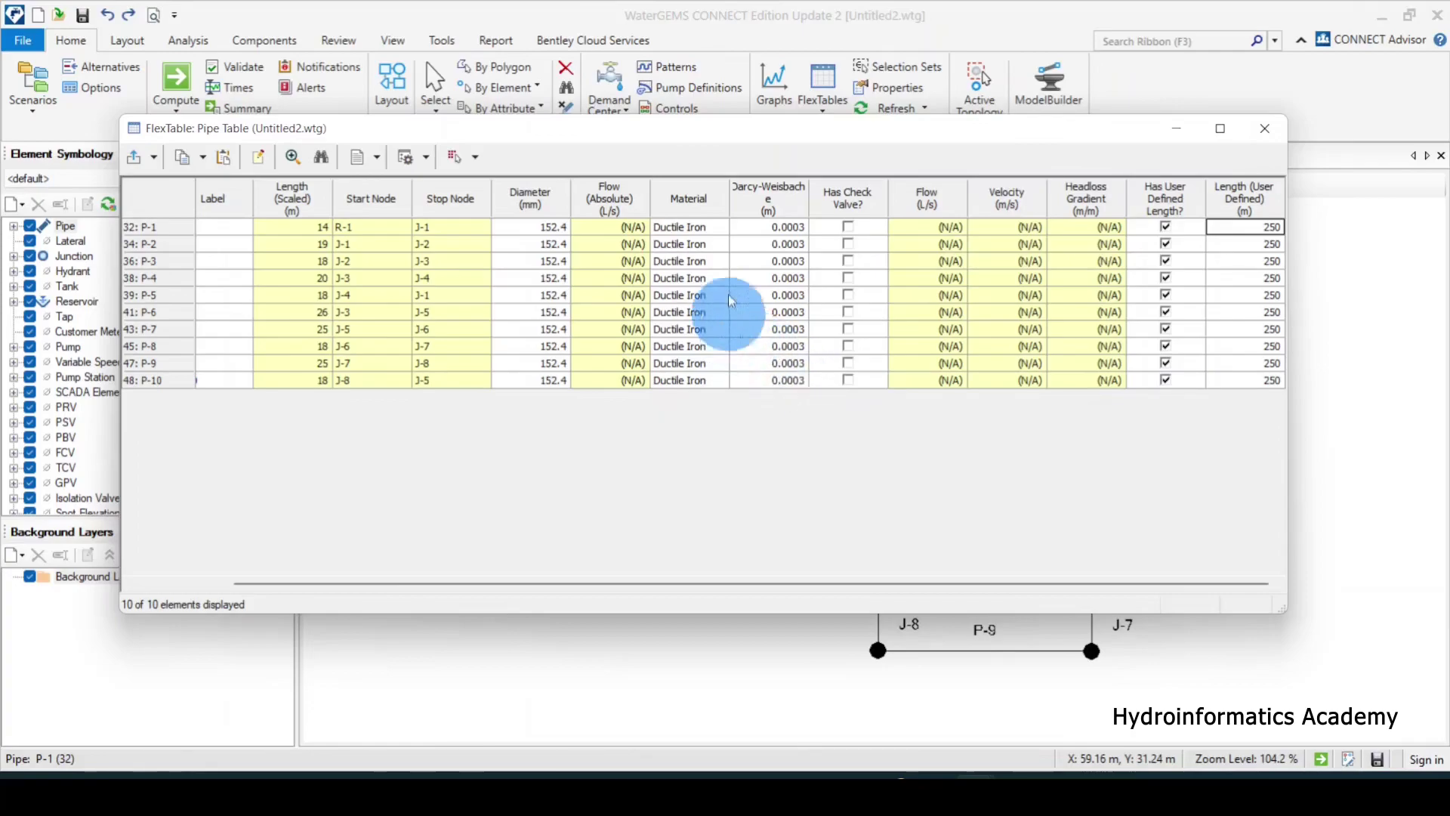
drag(769, 140, 780, 97)
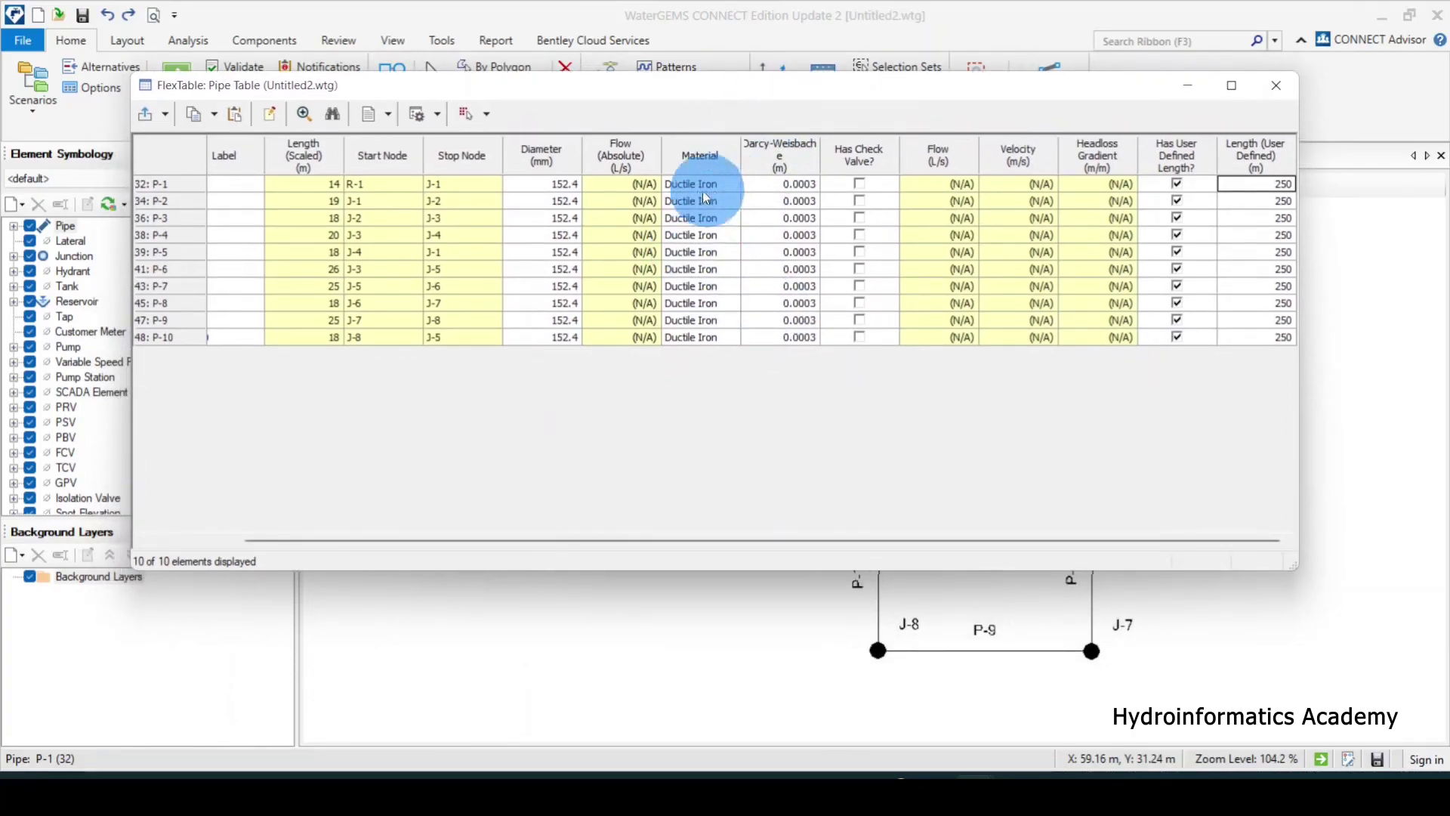
right_click(704, 155)
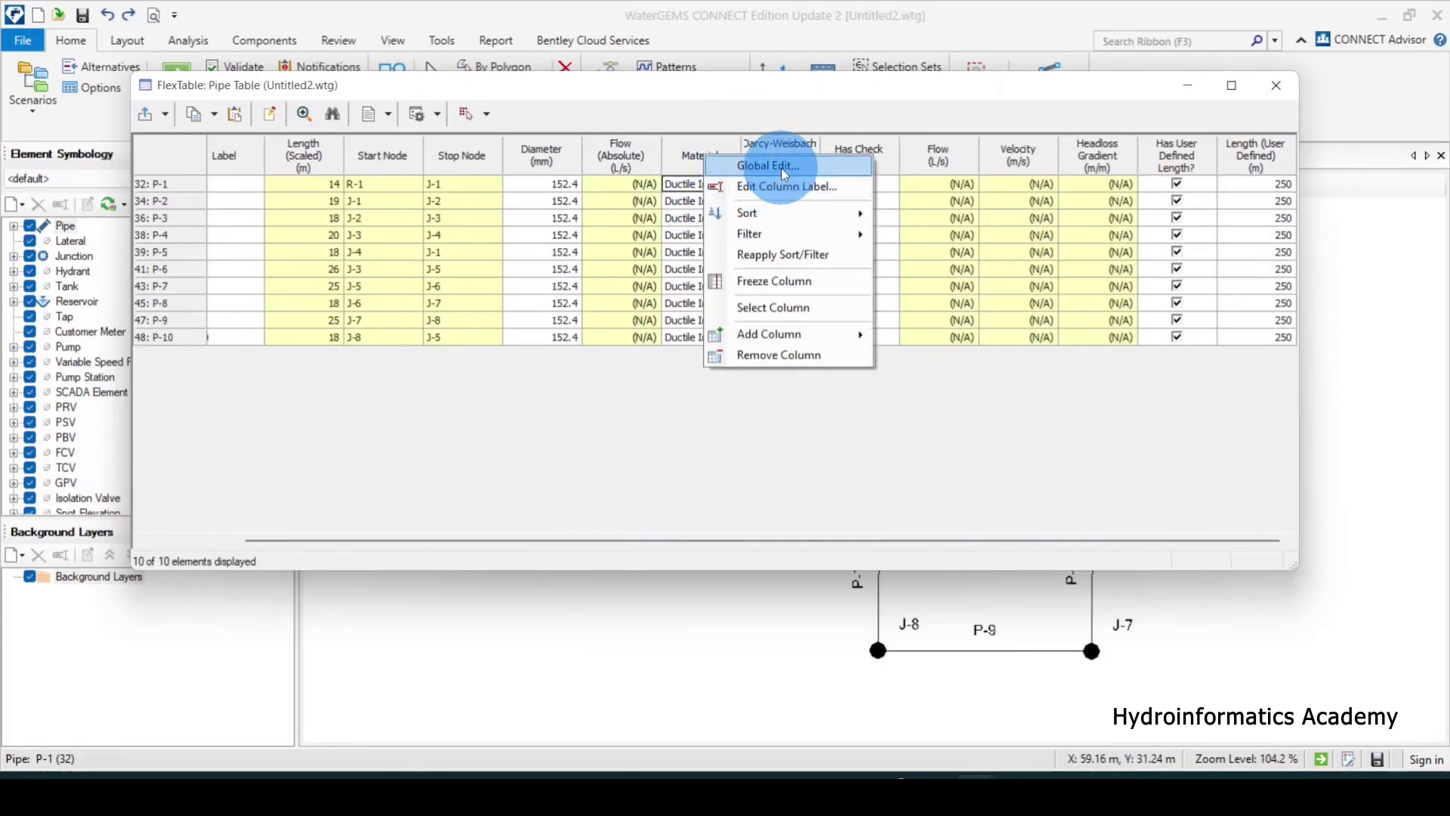
click(672, 145)
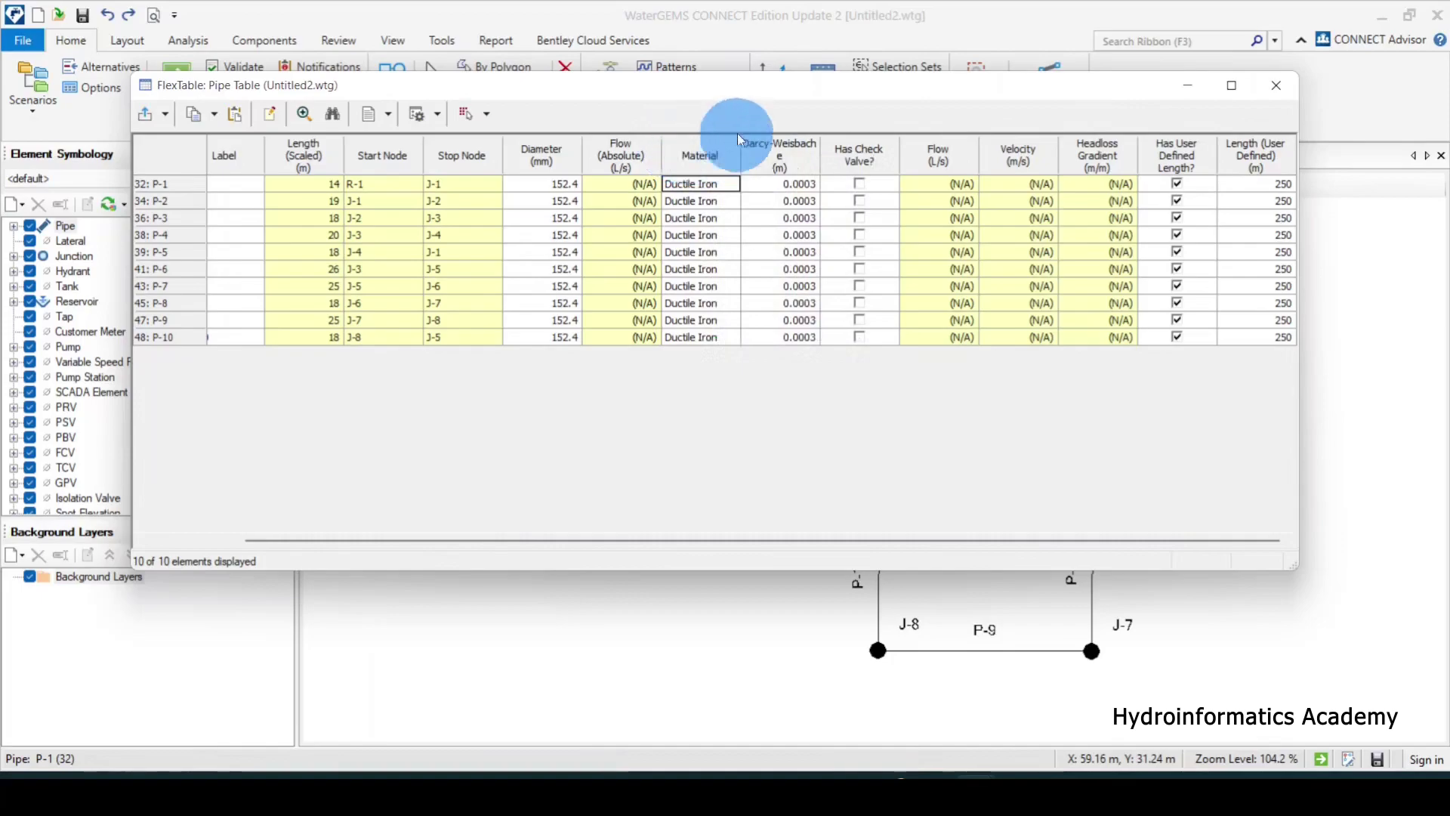
mouse_move(699, 89)
mouse_down()
mouse_move(1108, 236)
mouse_move(1183, 134)
mouse_move(1139, 469)
mouse_move(1204, 123)
mouse_move(810, 128)
mouse_move(733, 109)
mouse_up()
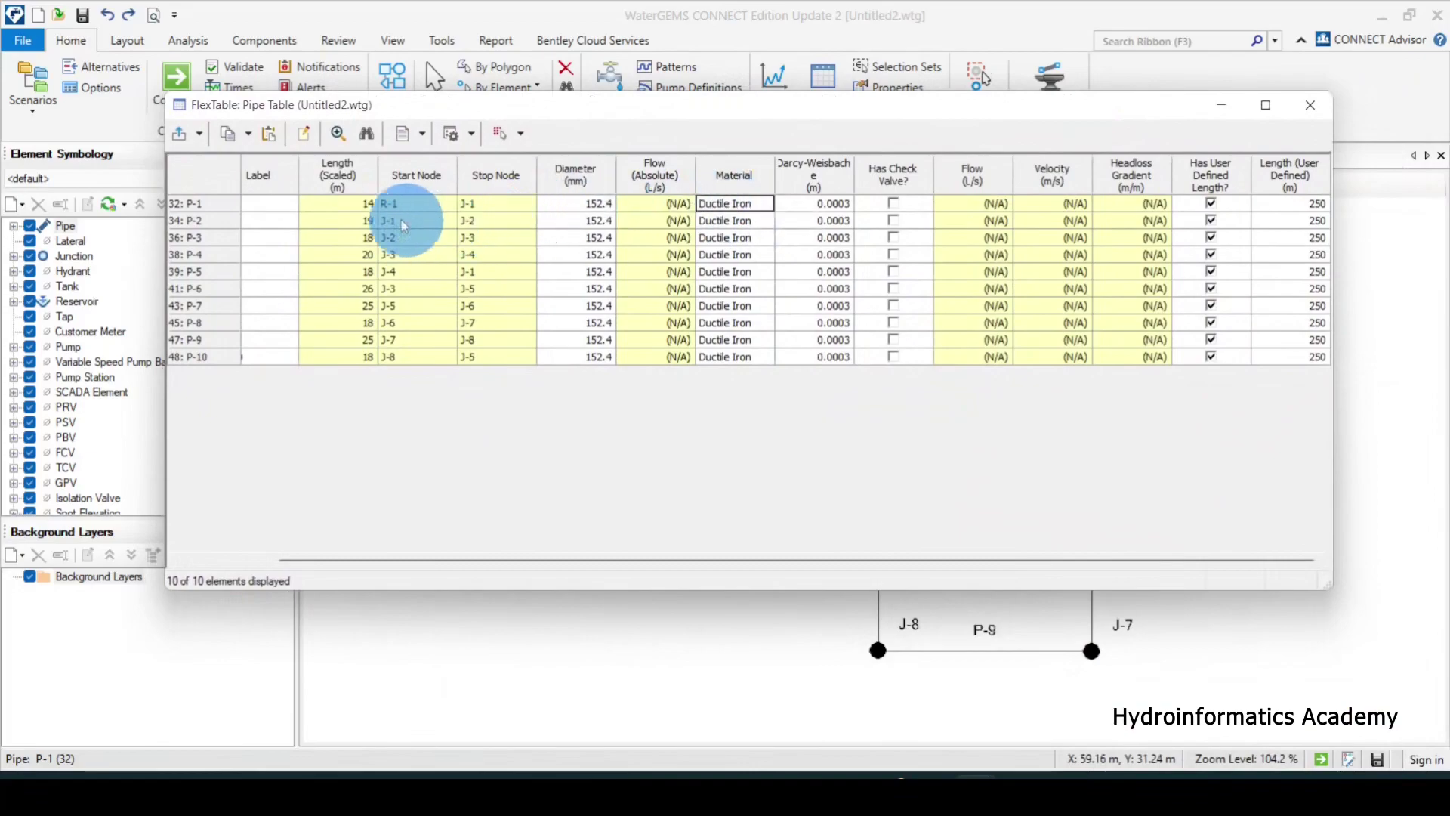
click(763, 206)
click(959, 460)
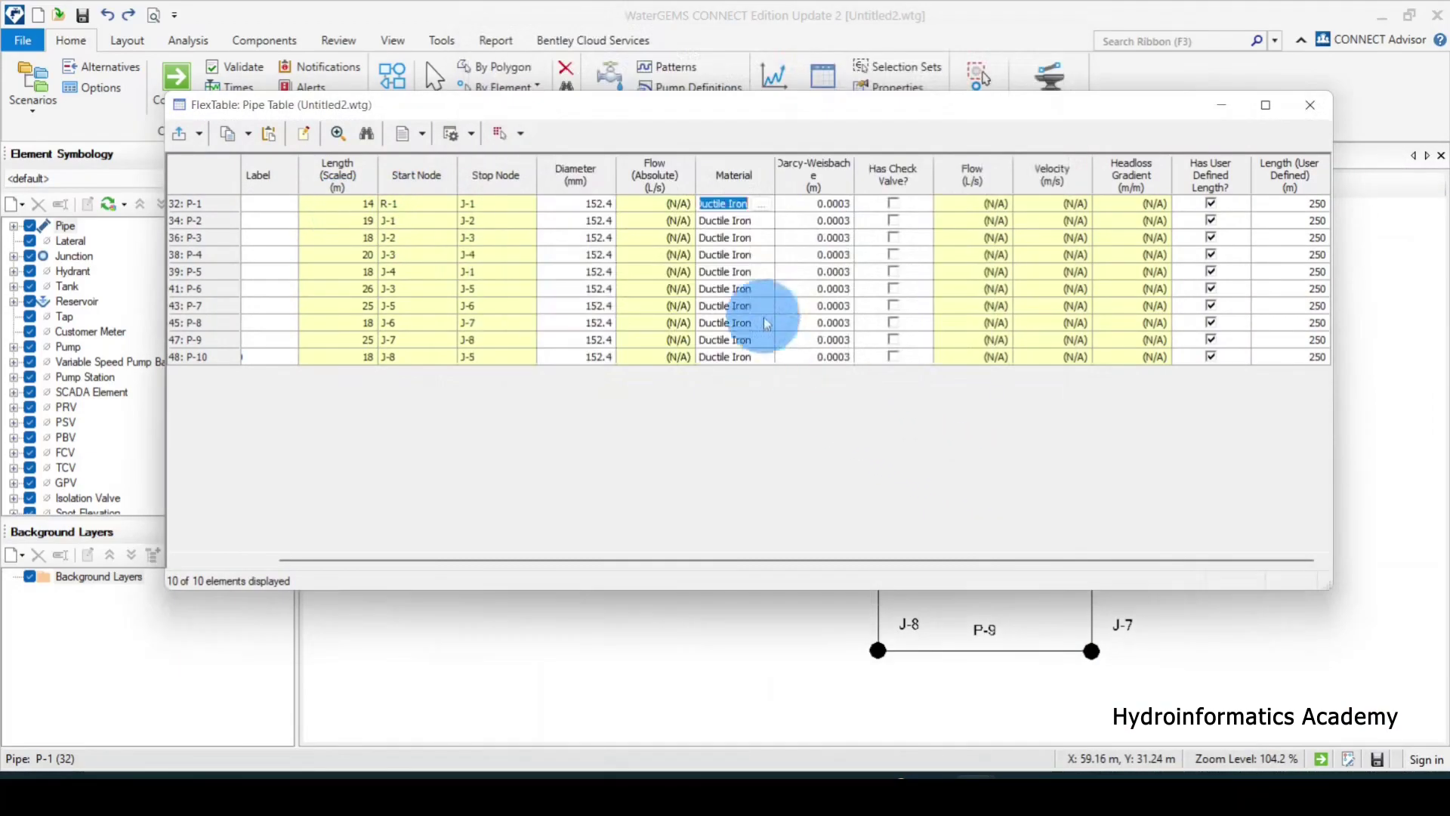
Step: Assign PVC from the material library as the material of pipe P-1
click(764, 206)
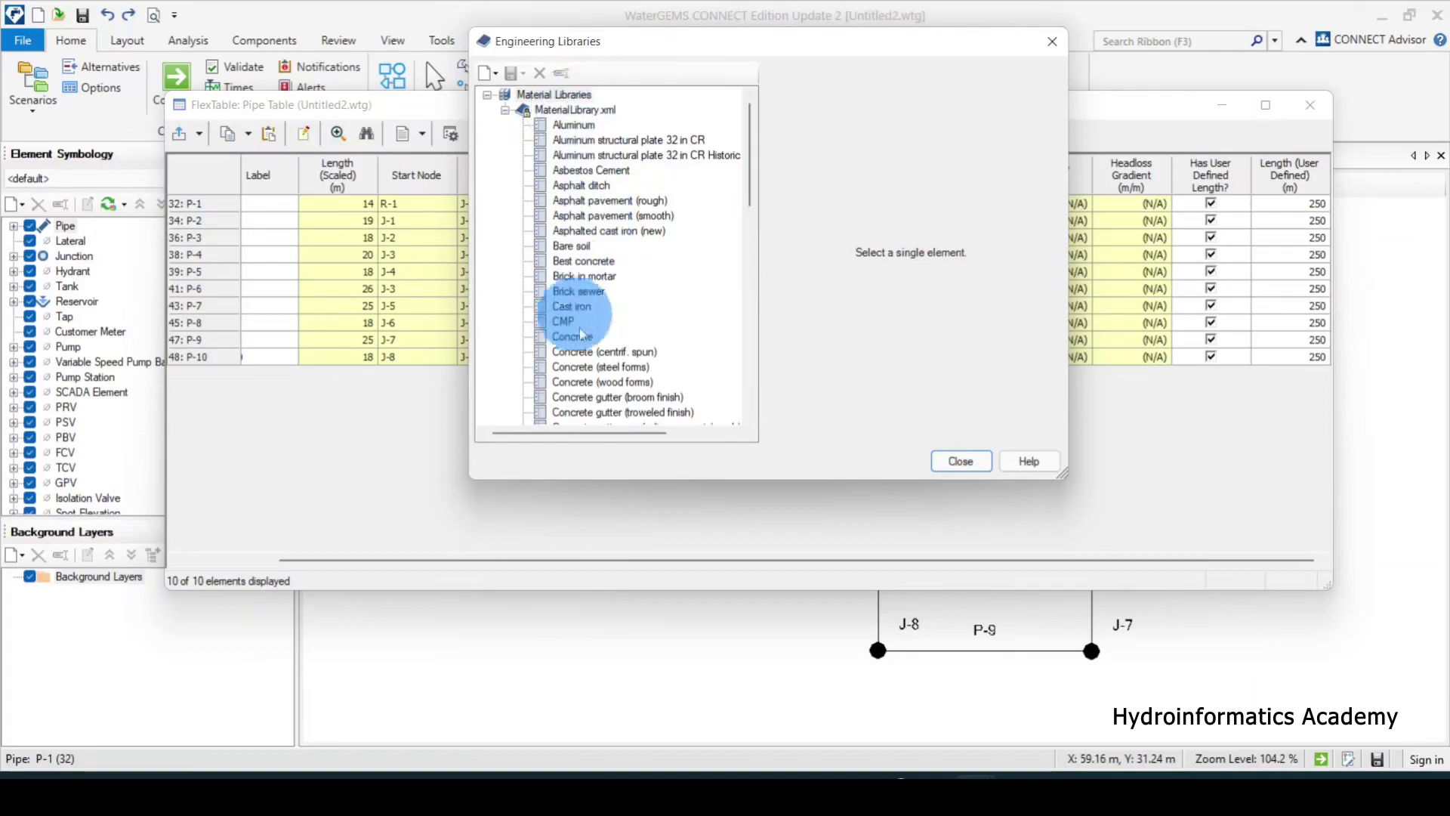
scroll(587, 340, down, 15)
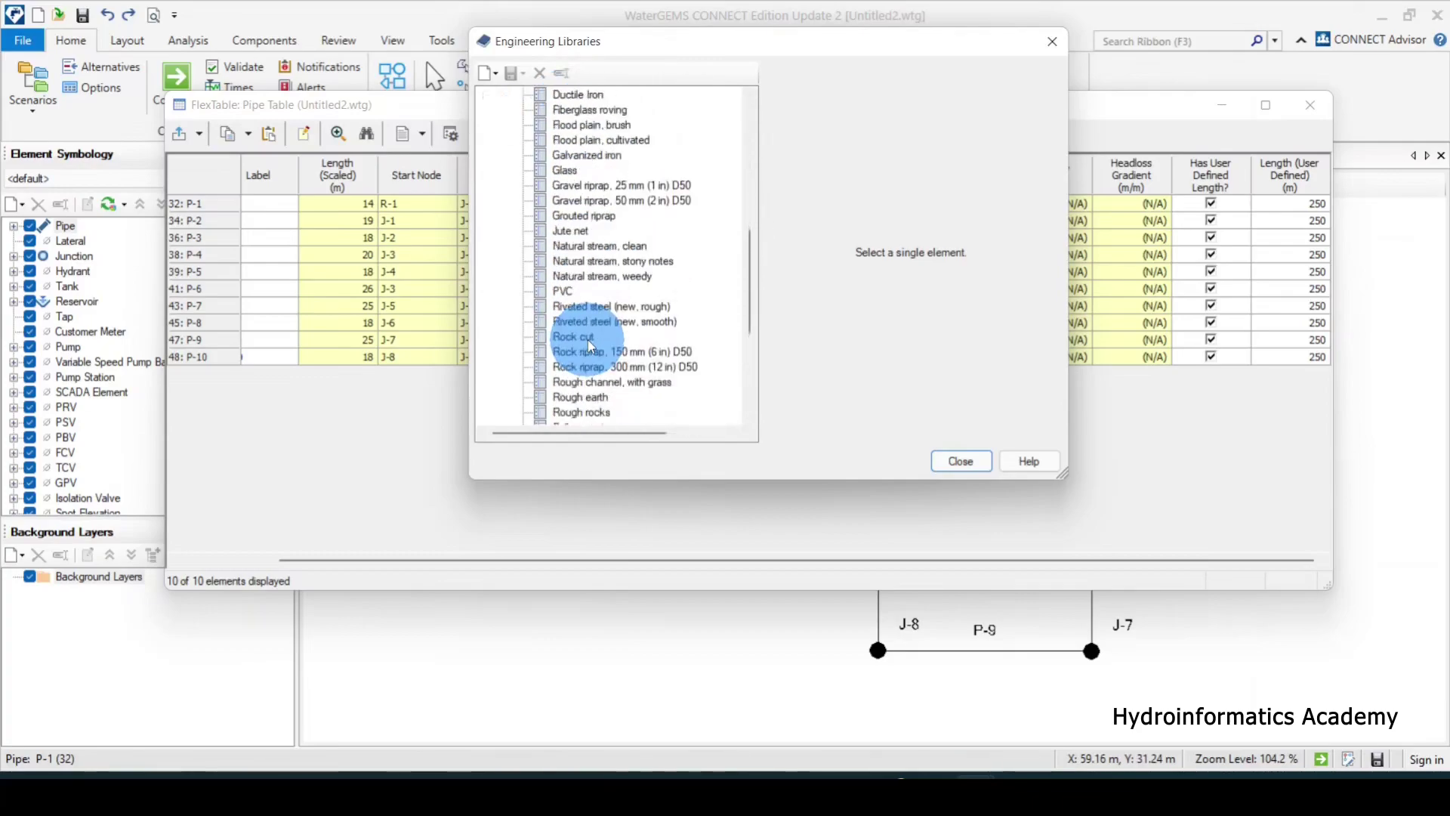
scroll(588, 337, down, 2)
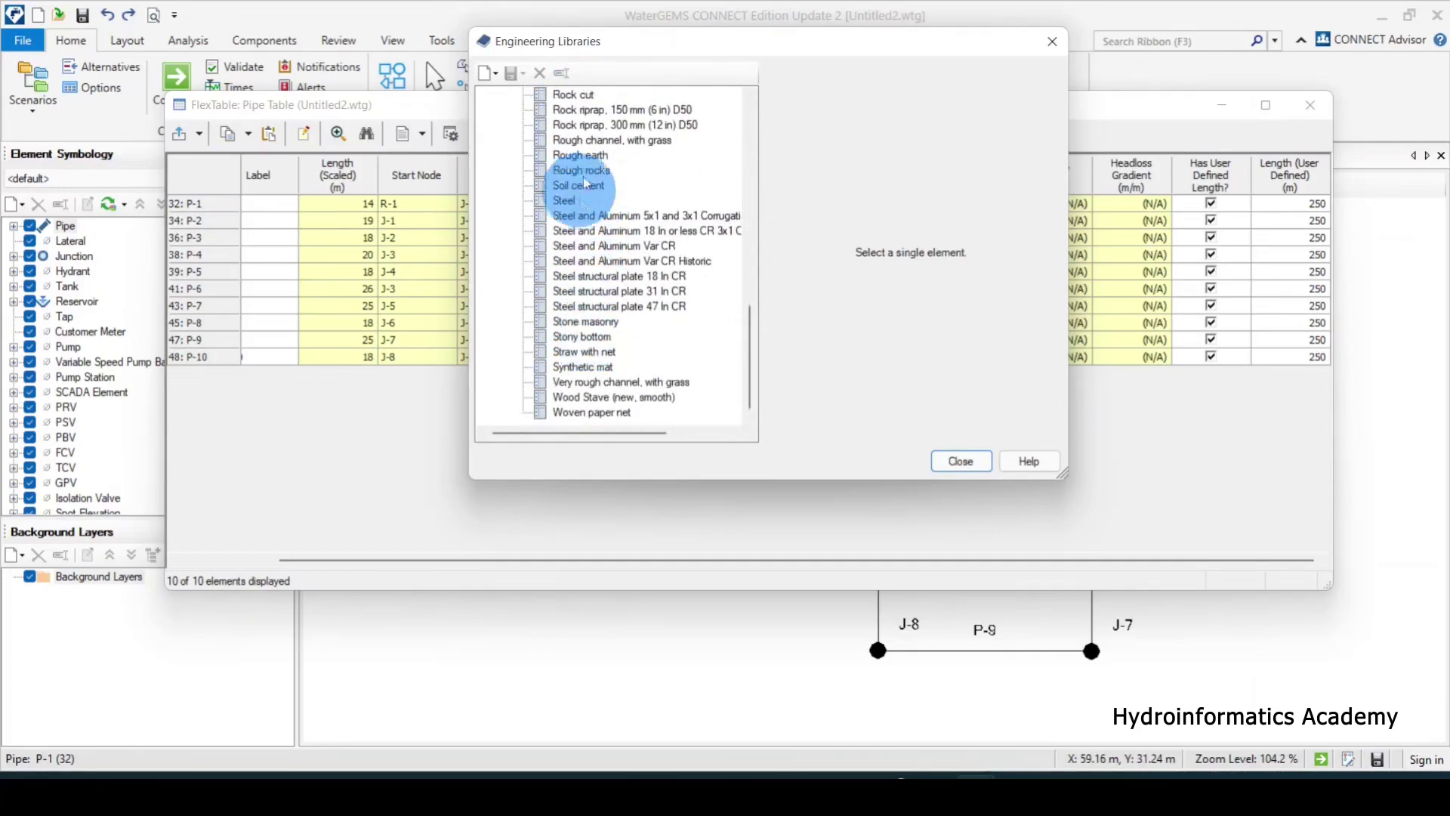
drag(655, 47, 999, 53)
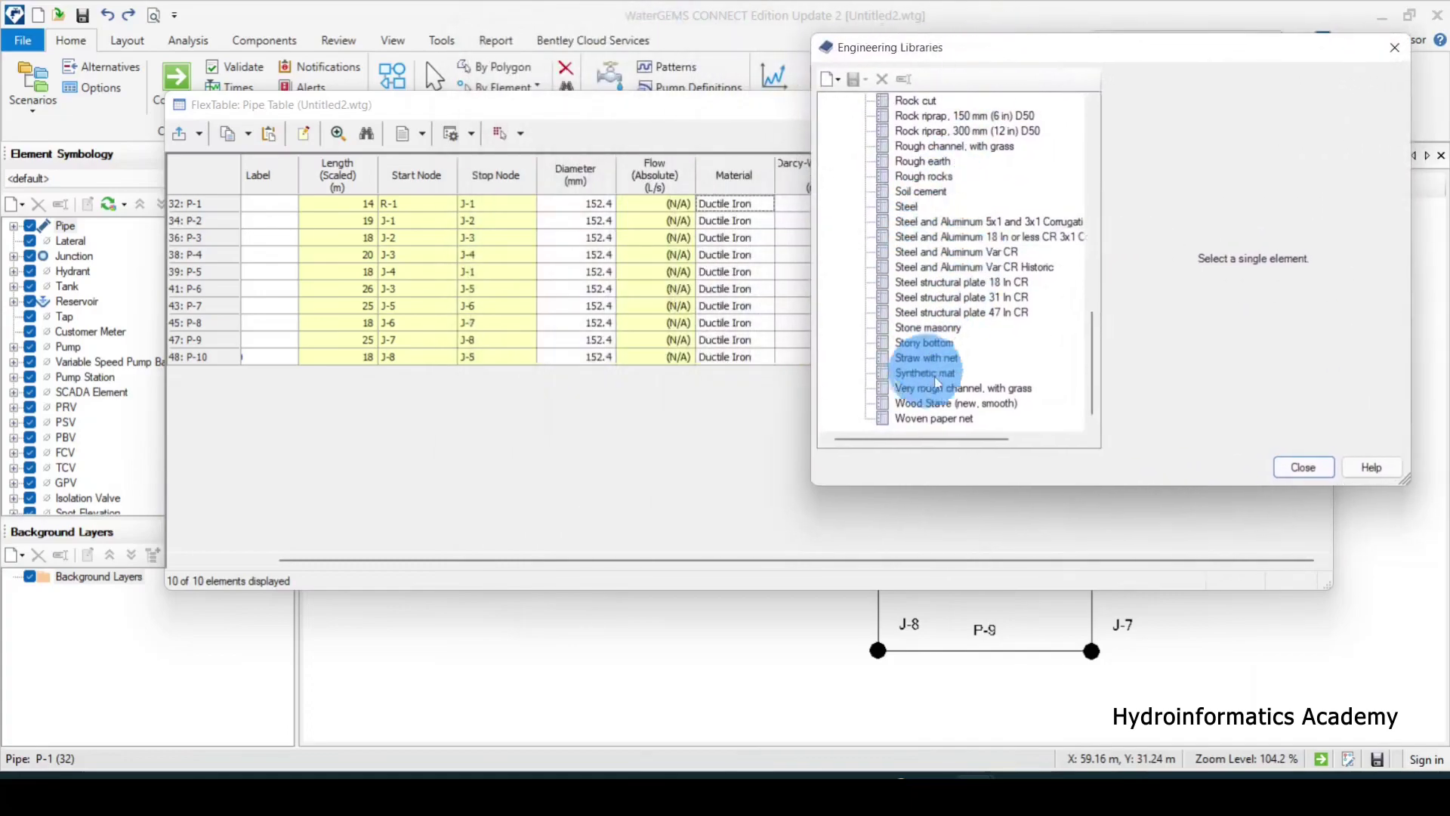
scroll(985, 339, up, 15)
scroll(986, 320, down, 9)
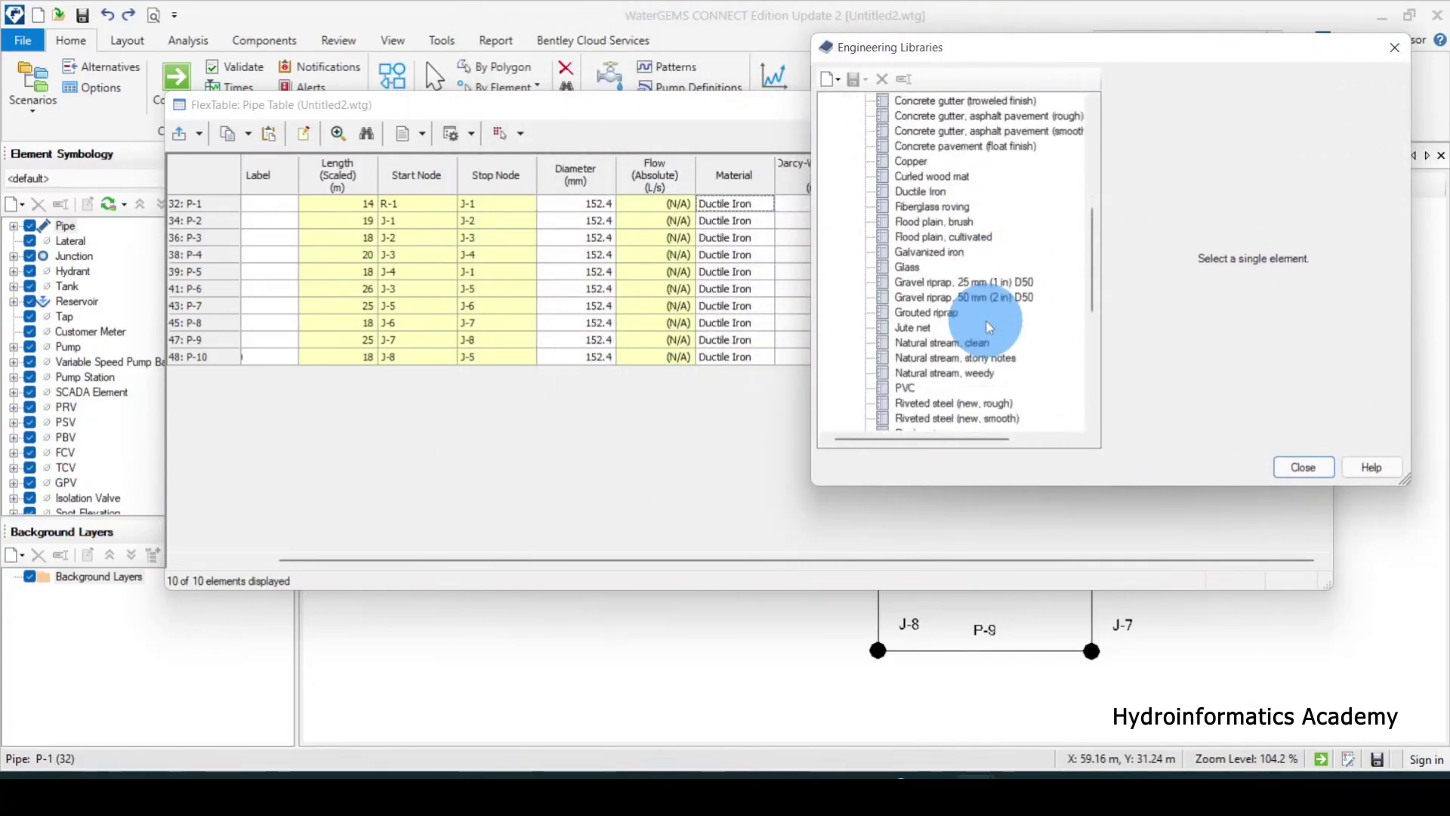
click(906, 297)
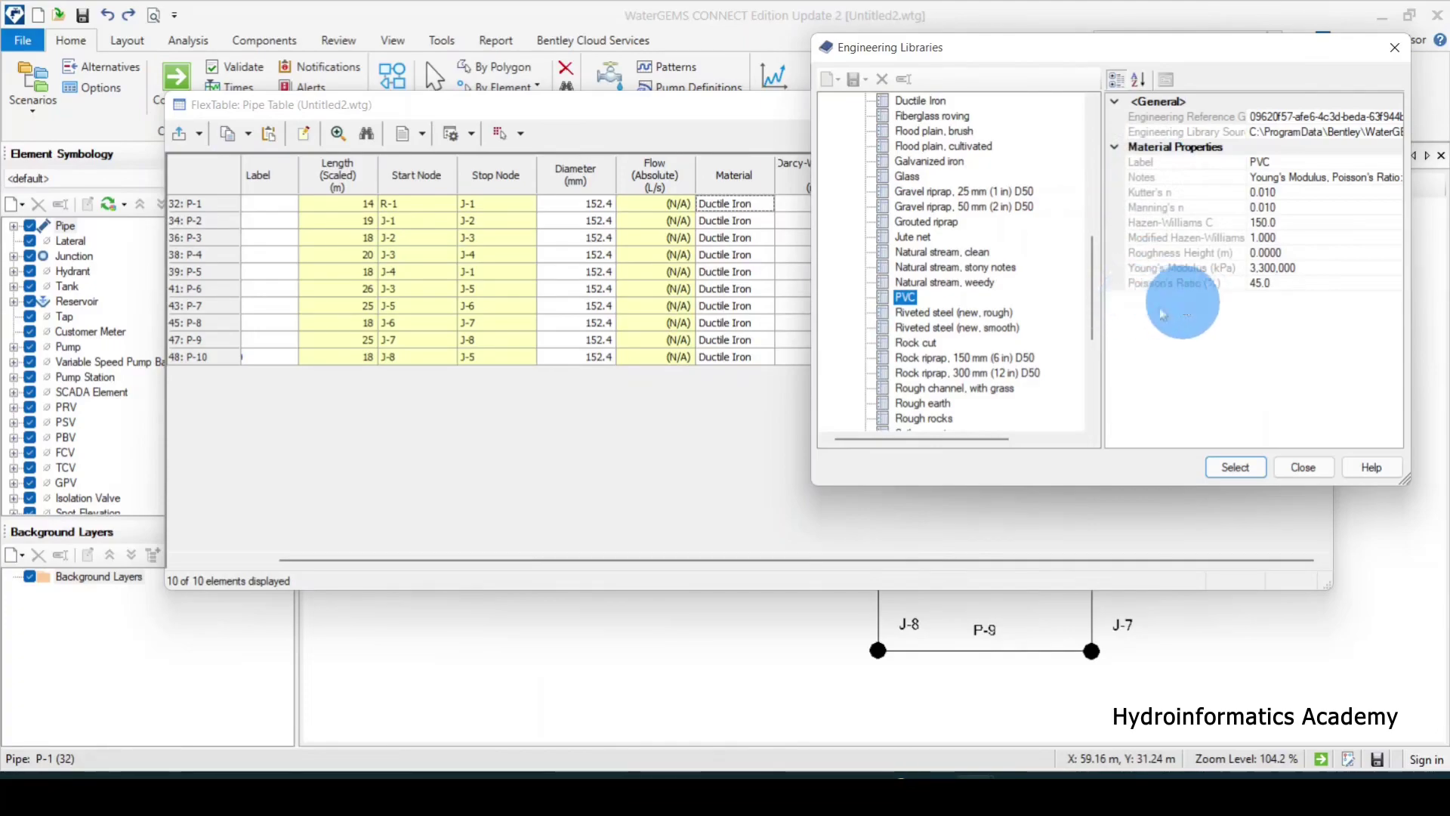
click(1239, 467)
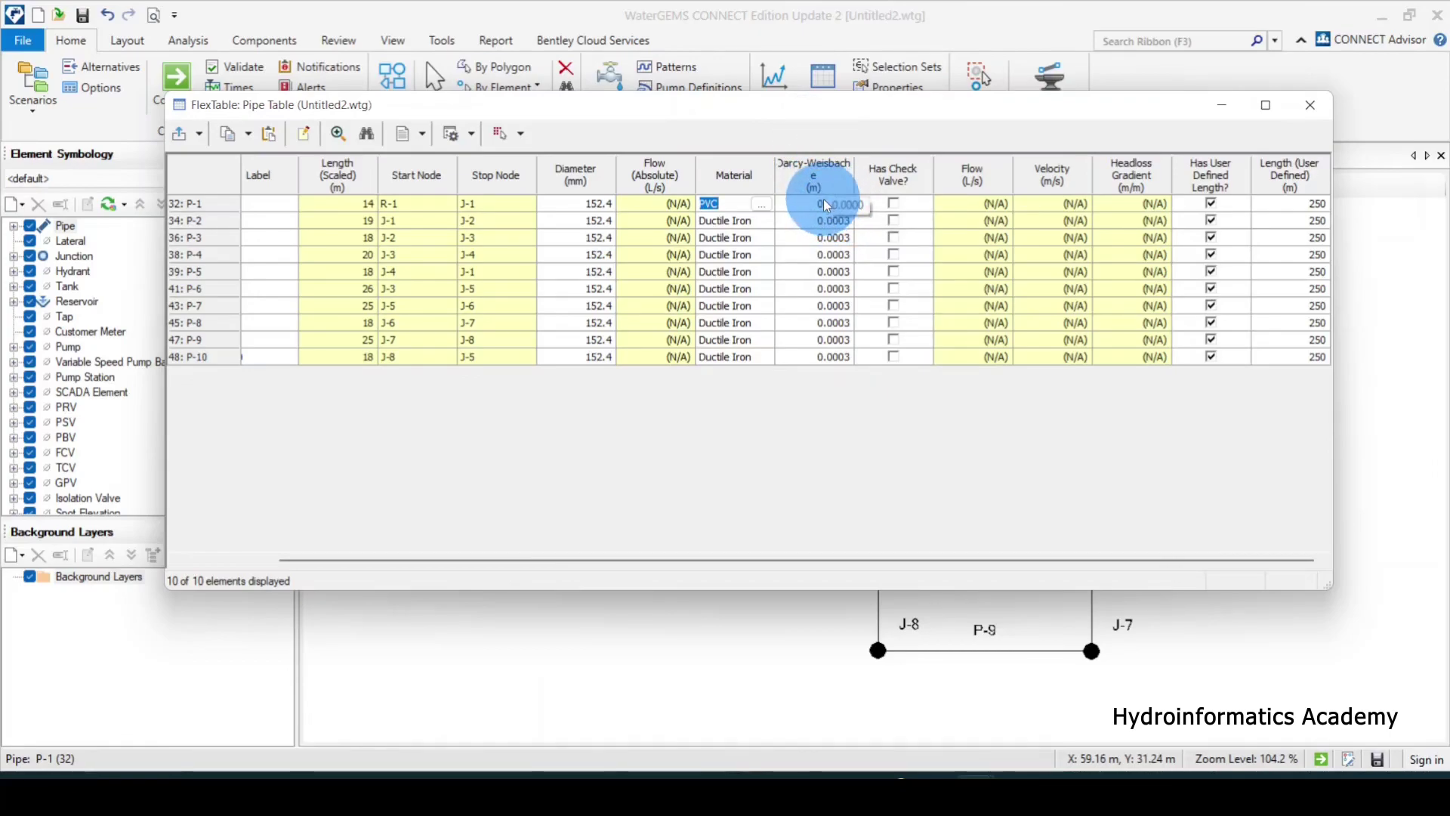
Step: Assign Concrete from the material library as the material of pipe P-2
click(736, 220)
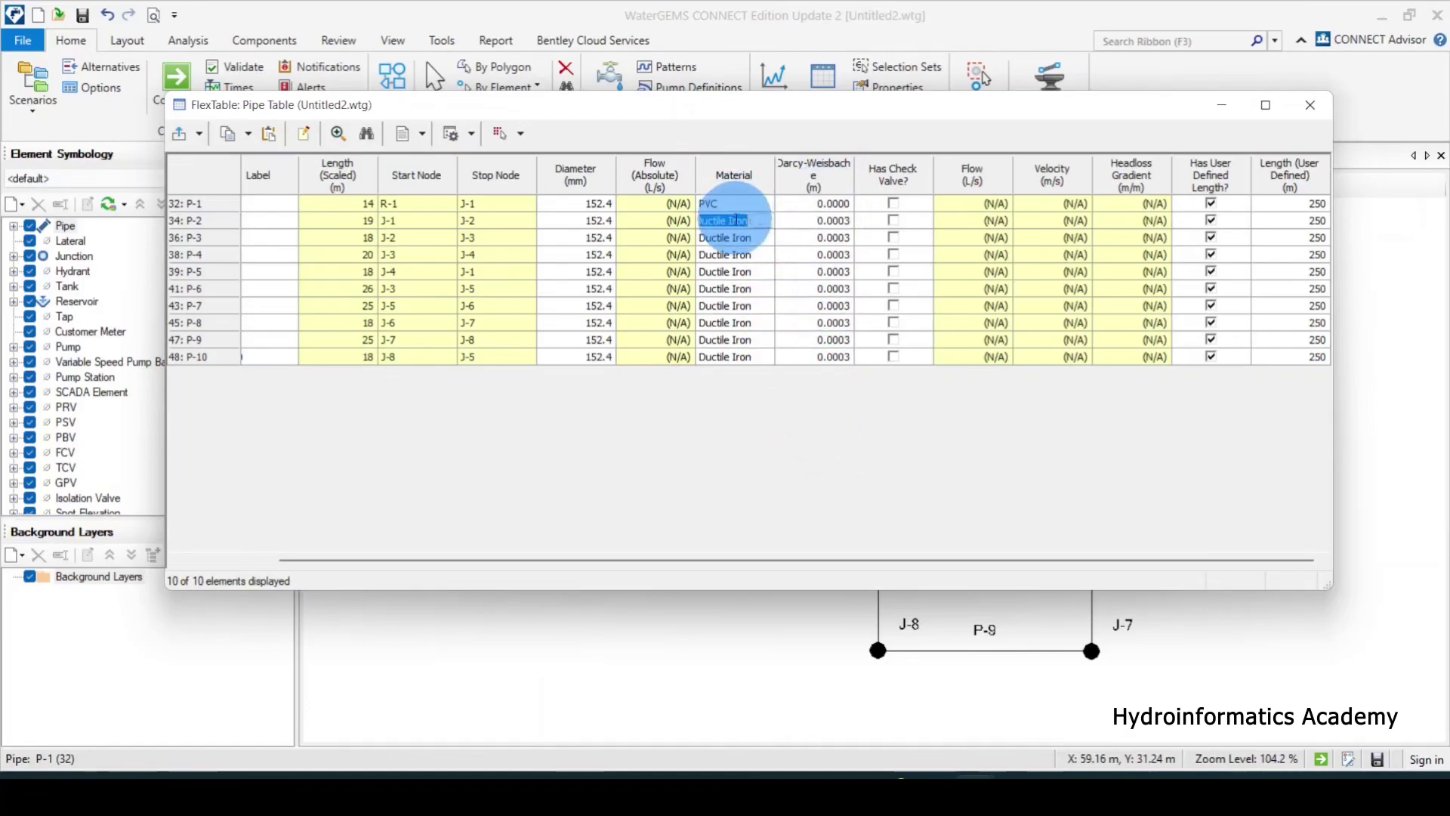
click(764, 220)
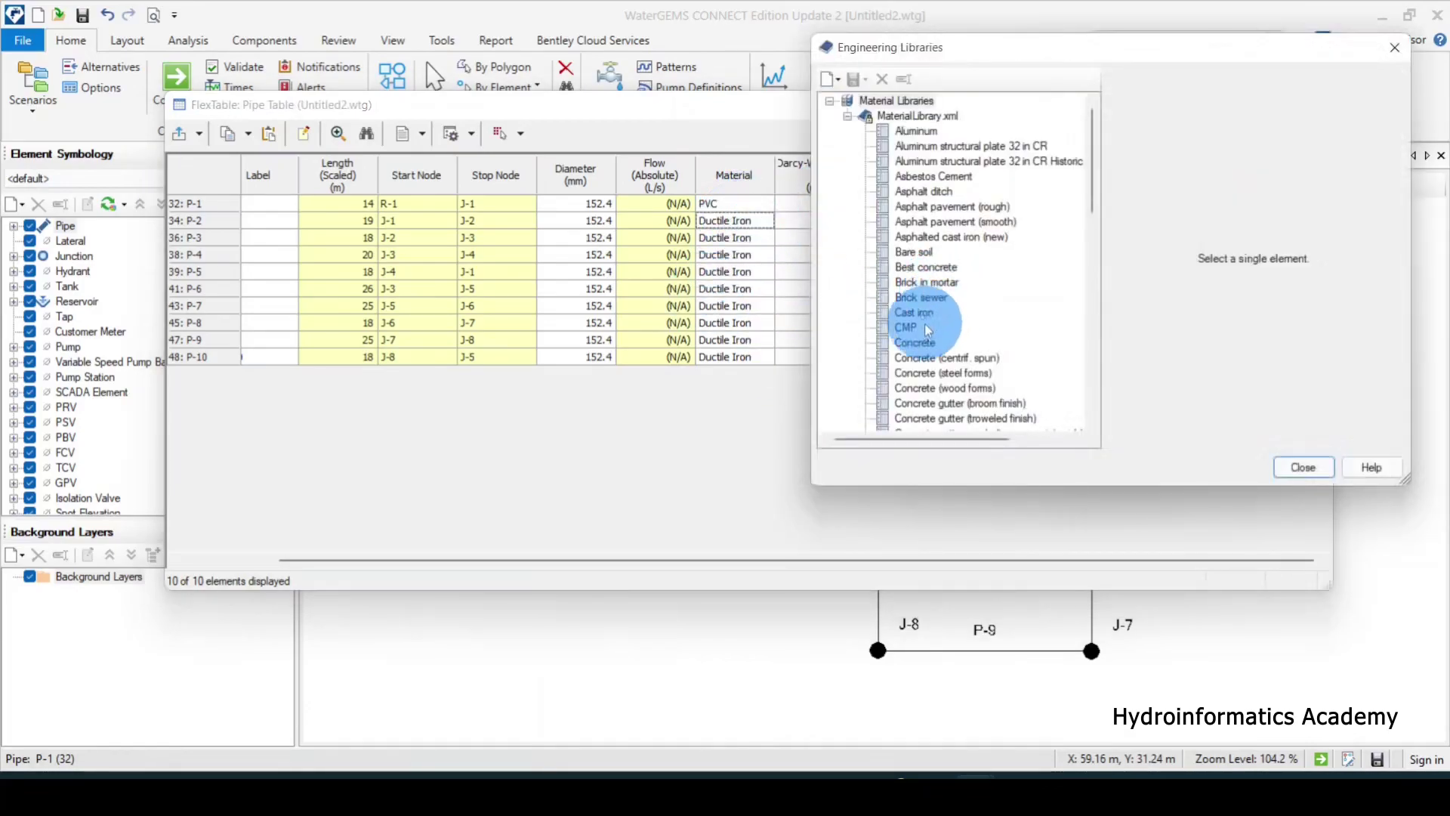
scroll(931, 339, down, 2)
click(915, 251)
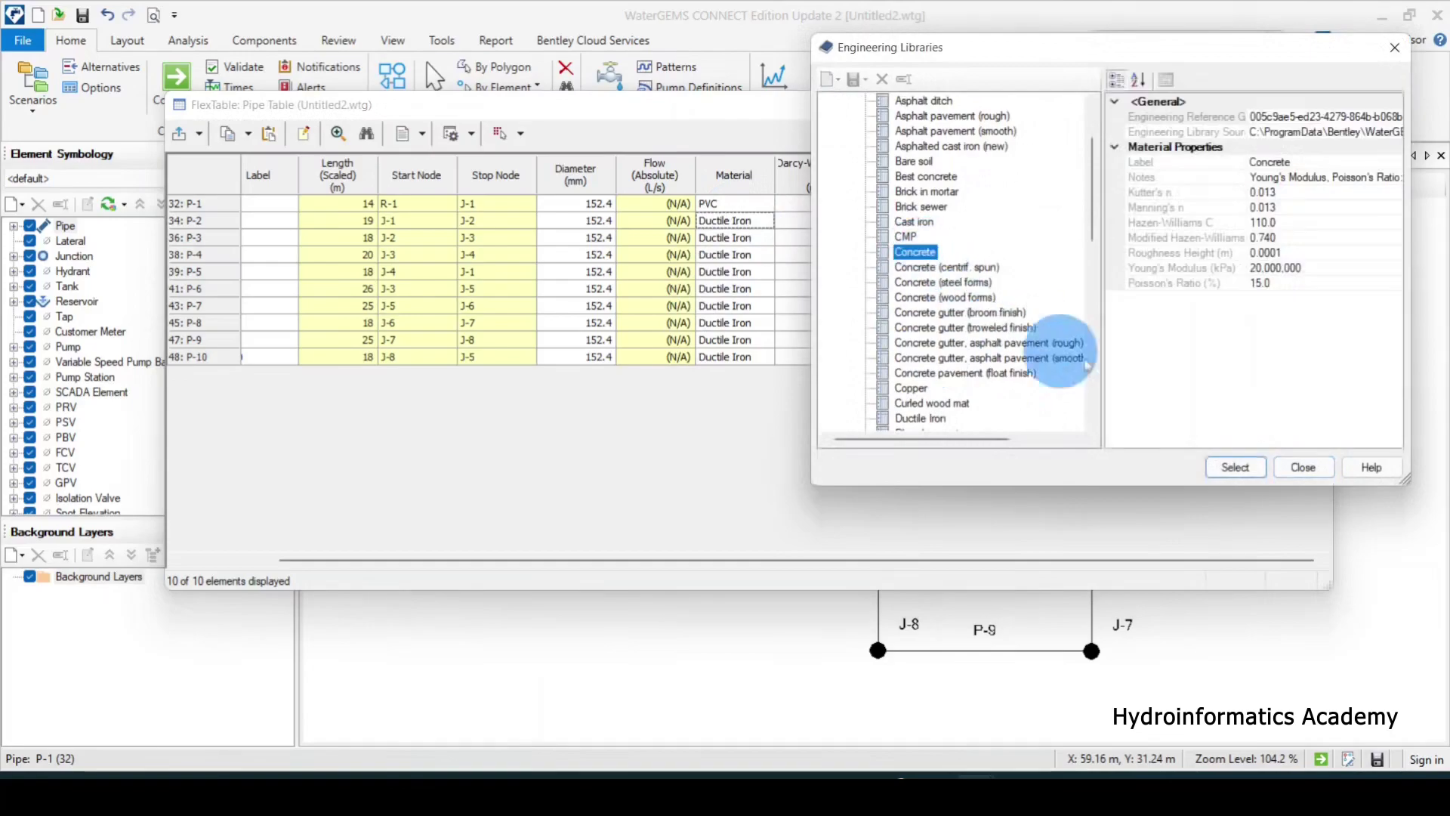
click(1231, 468)
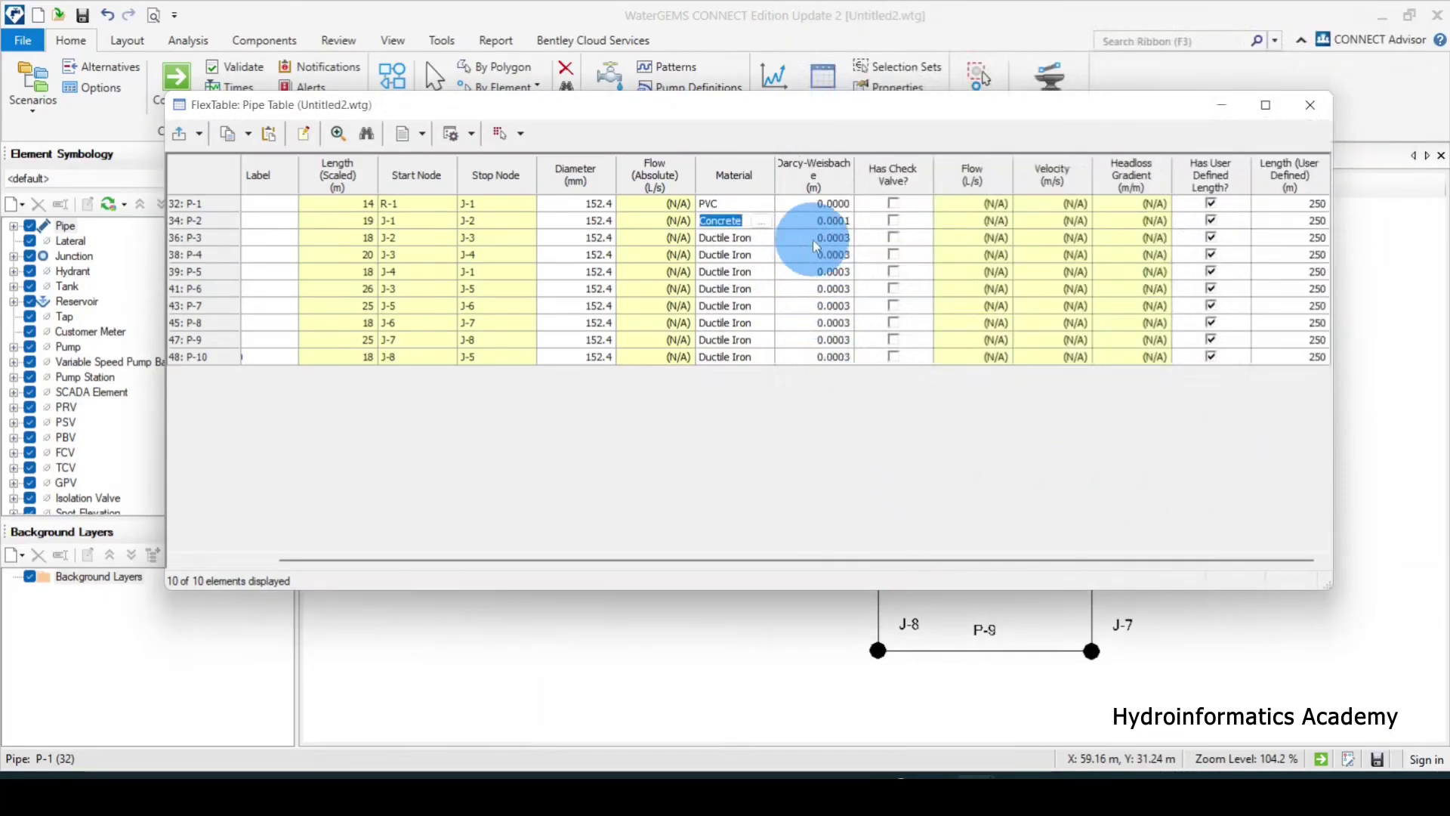
Step: Assign PVC from the material library as the material of pipe P-3
click(760, 240)
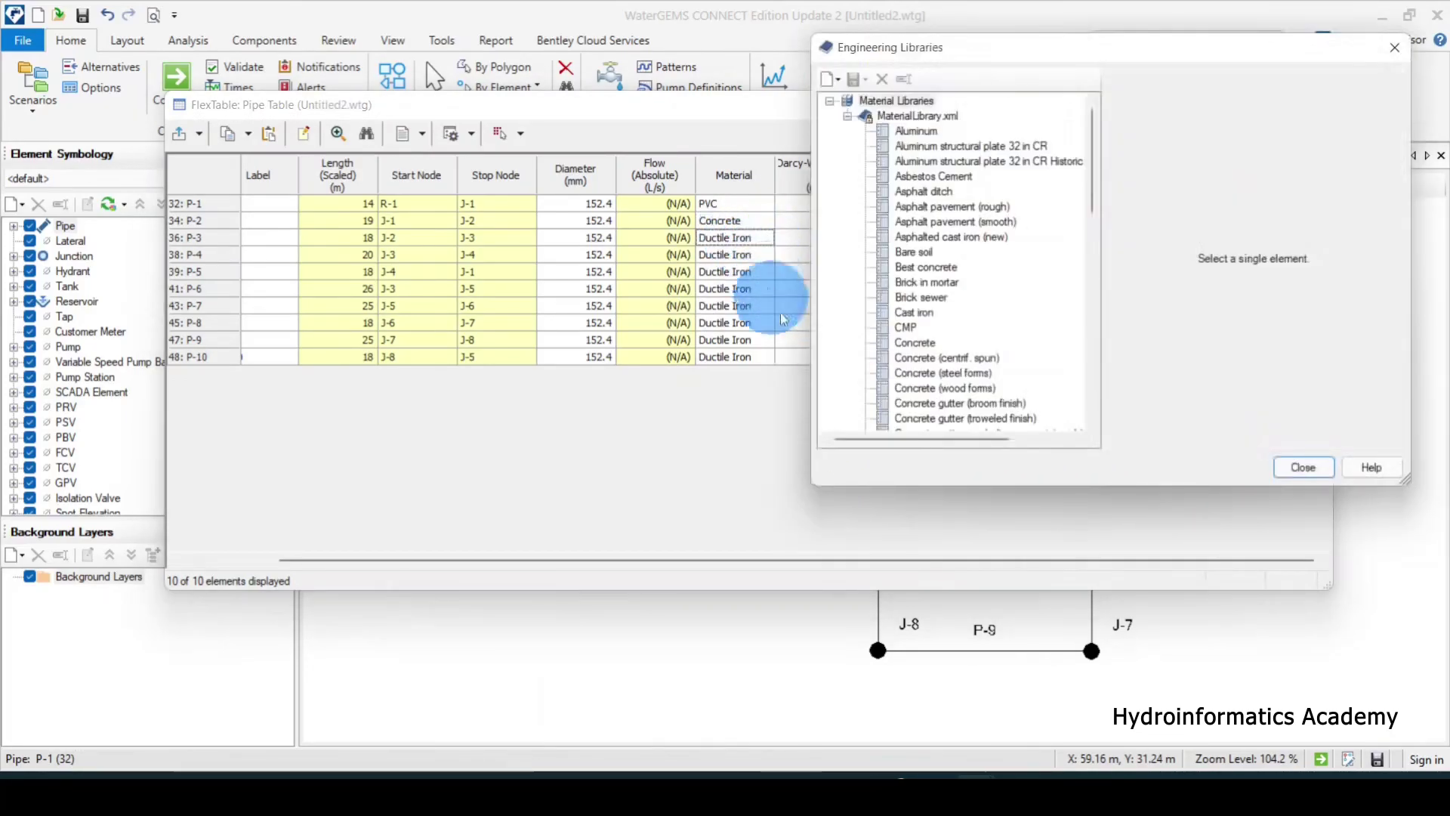
scroll(977, 326, down, 5)
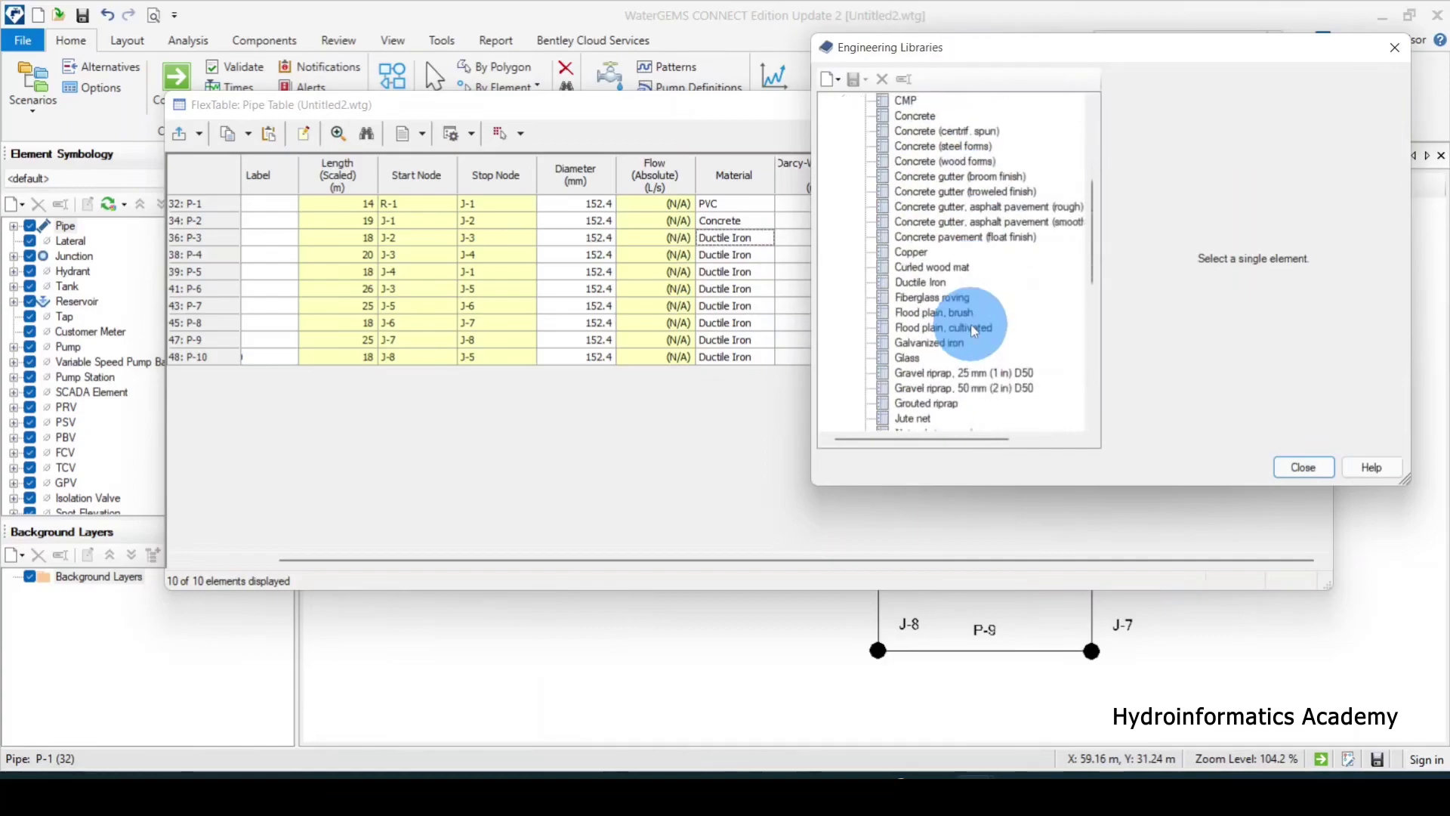
scroll(975, 331, down, 5)
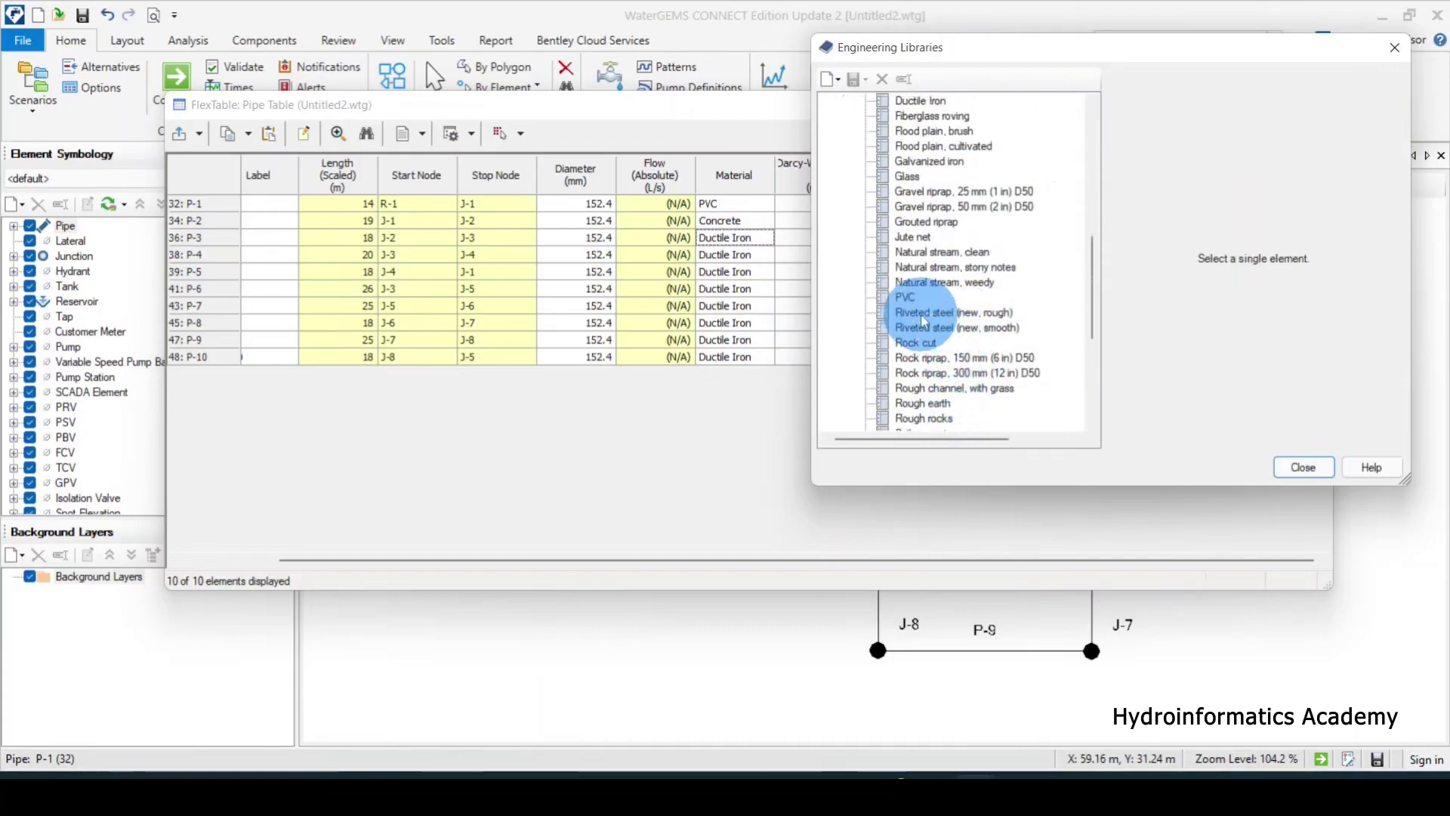
click(908, 298)
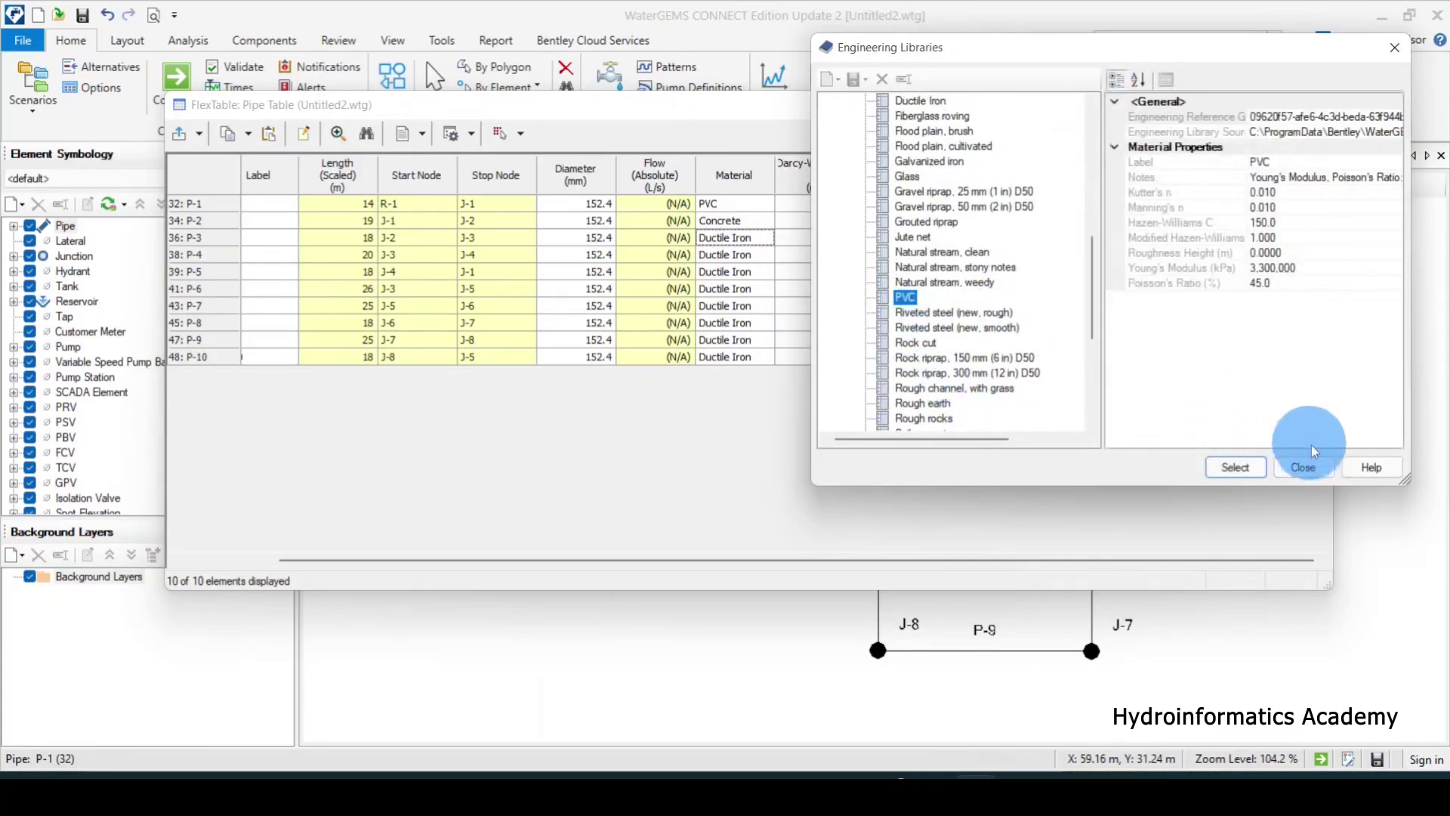
click(1234, 466)
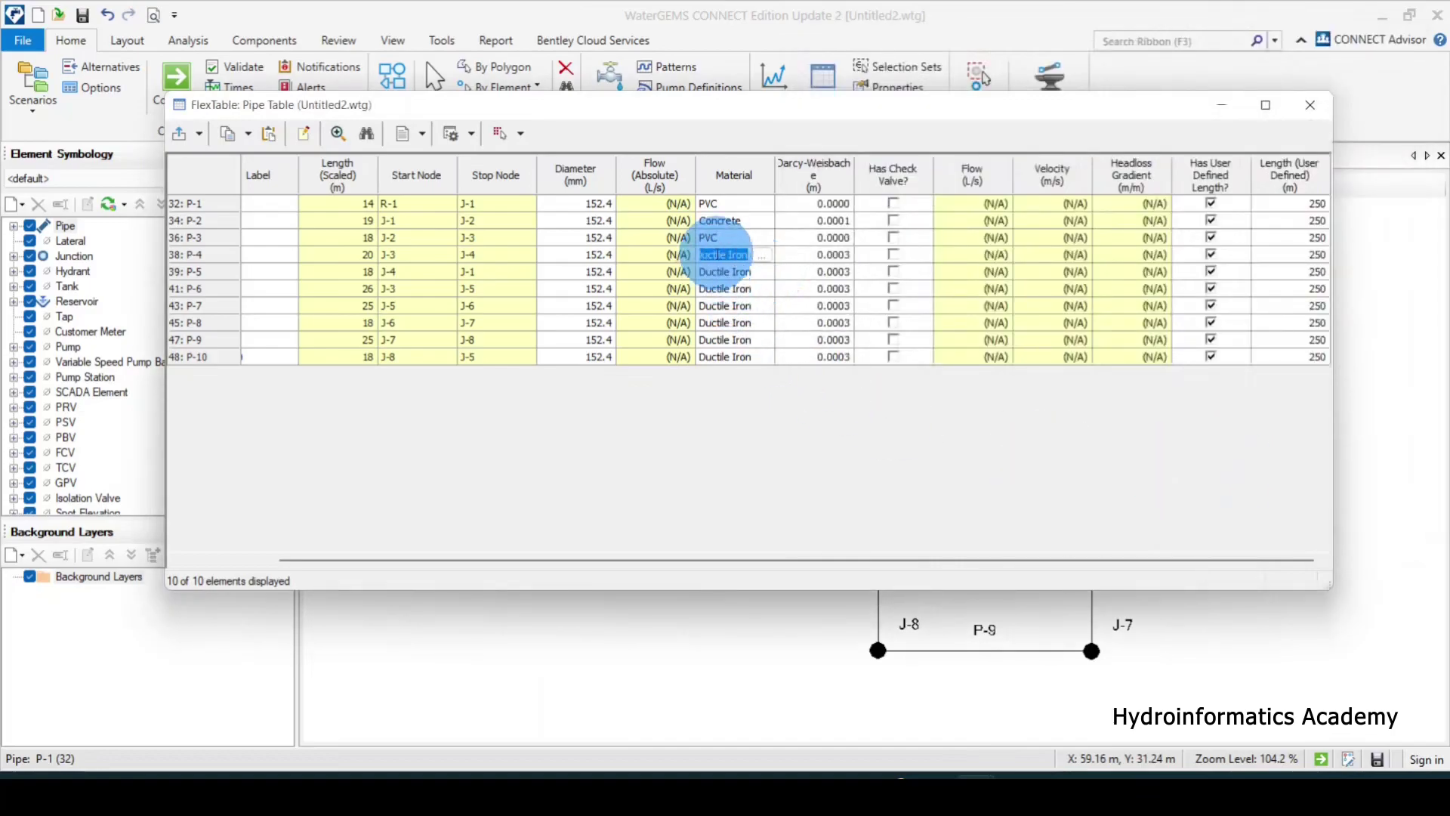
Step: Assign Steel from the material library as the material of pipe P-5
click(726, 273)
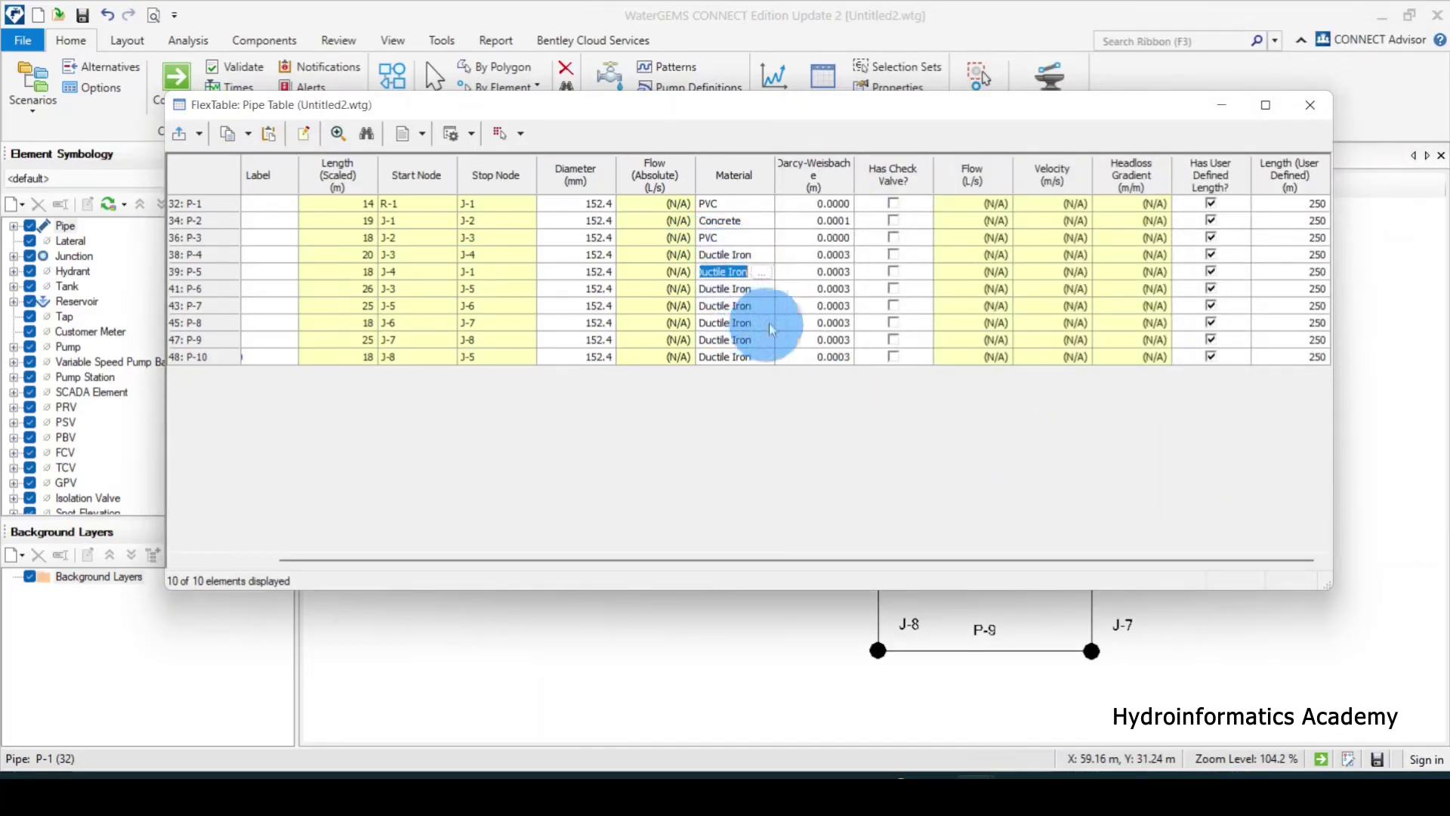
click(762, 273)
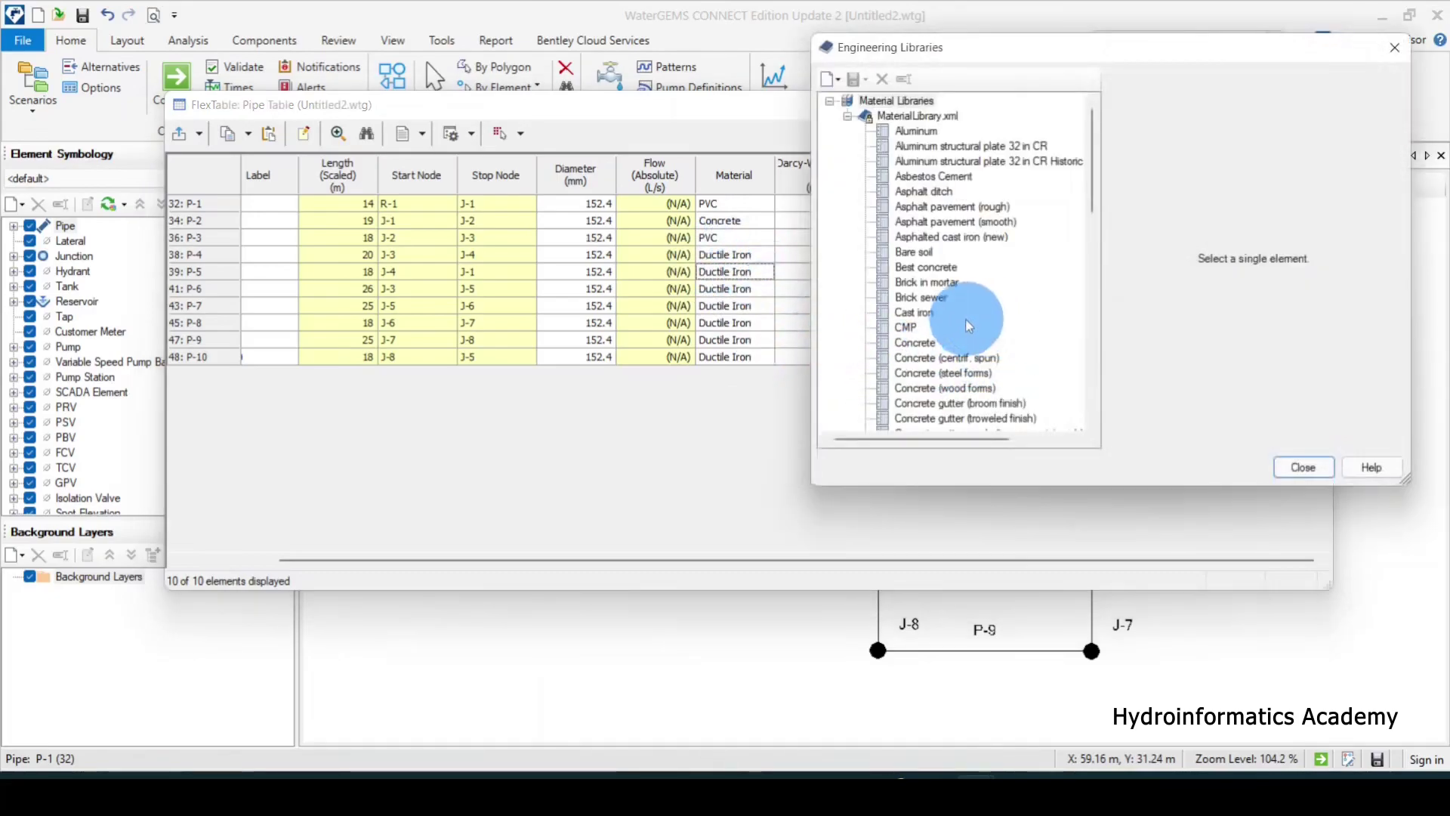
scroll(963, 330, down, 7)
scroll(963, 330, down, 10)
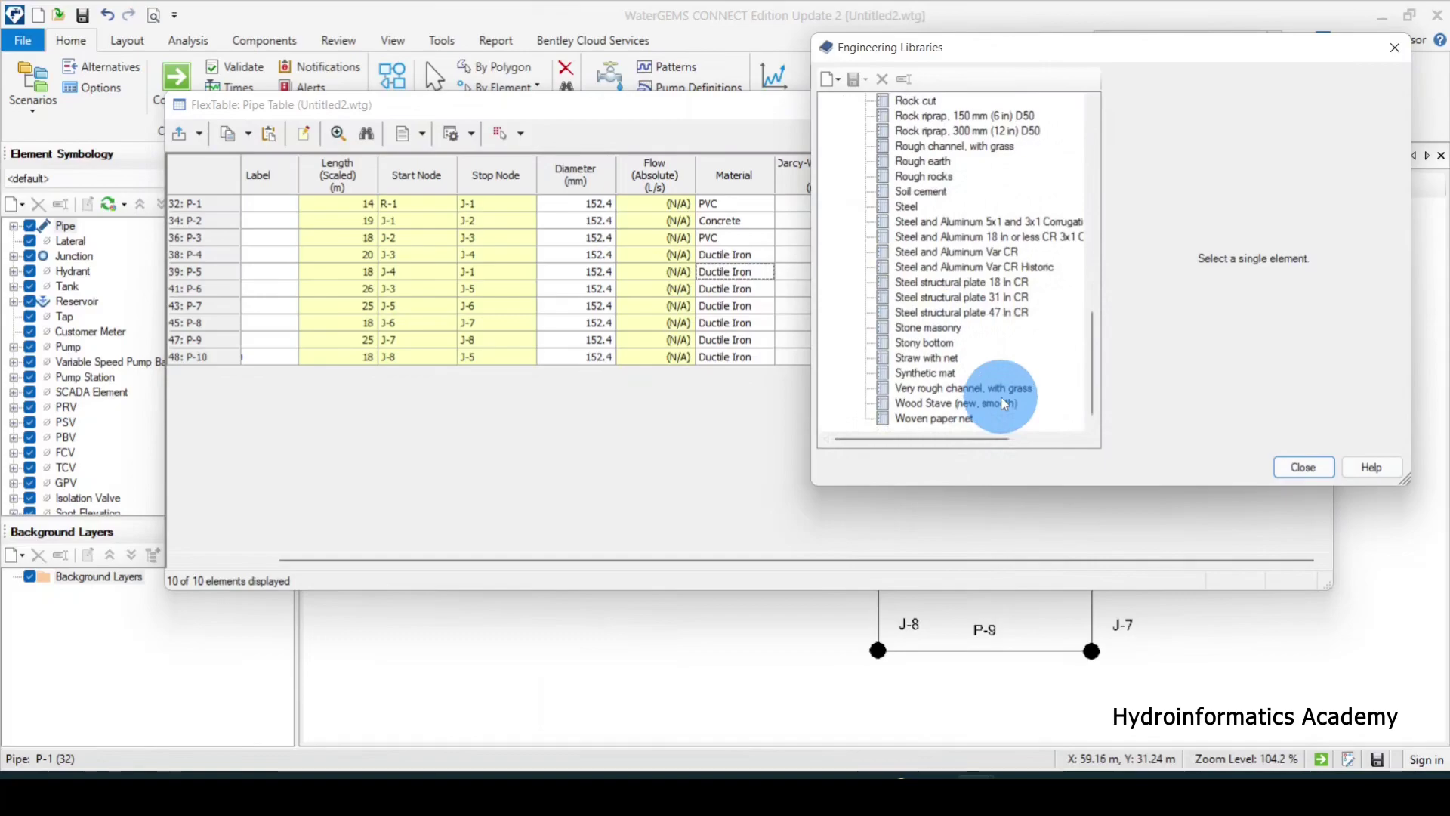
scroll(1005, 404, up, 3)
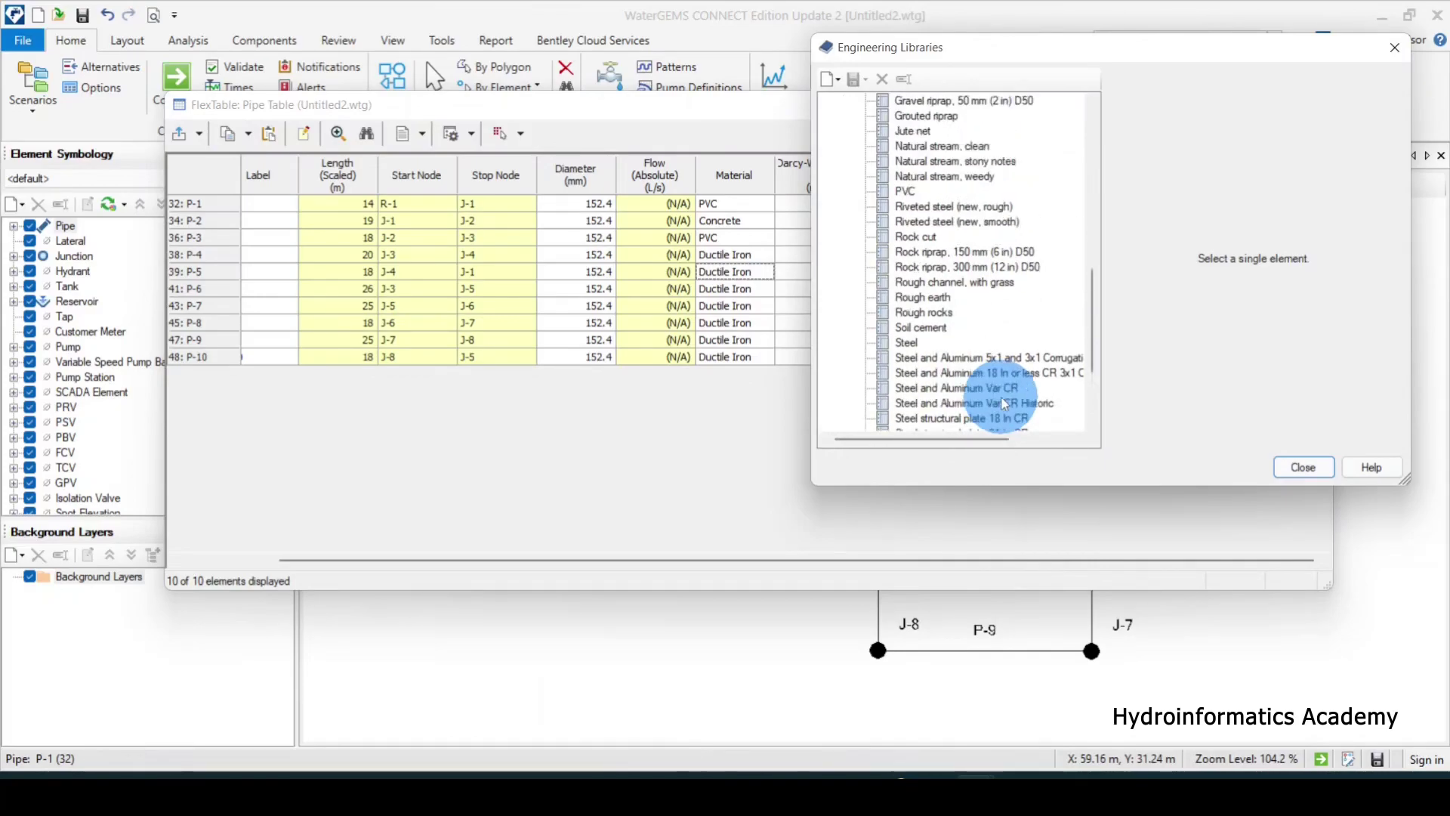
click(906, 342)
click(1233, 481)
Step: Assign Galvanized iron from the material library as the material of pipe P-6
click(731, 292)
click(765, 290)
click(763, 290)
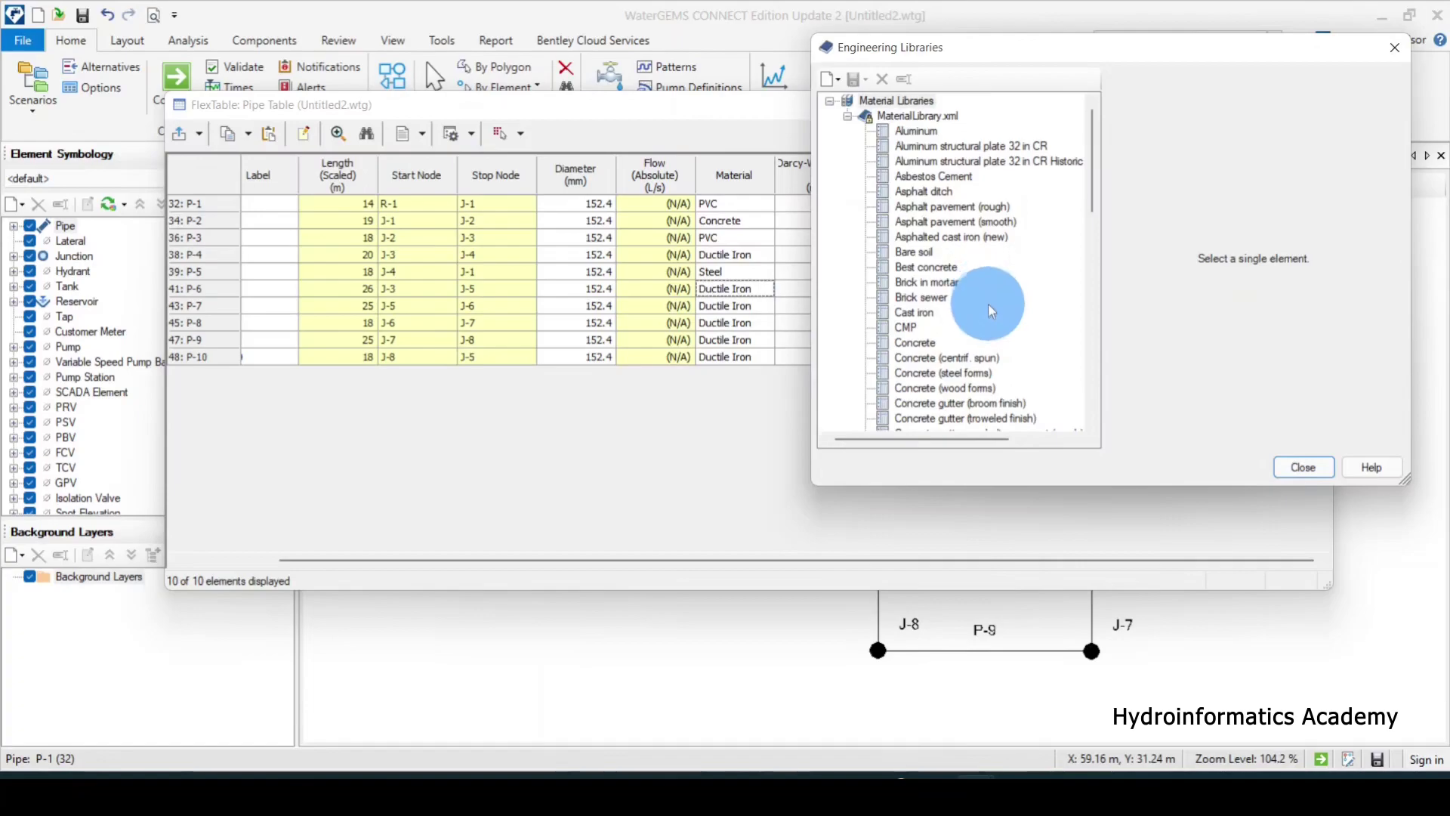
scroll(988, 303, down, 2)
scroll(970, 330, down, 3)
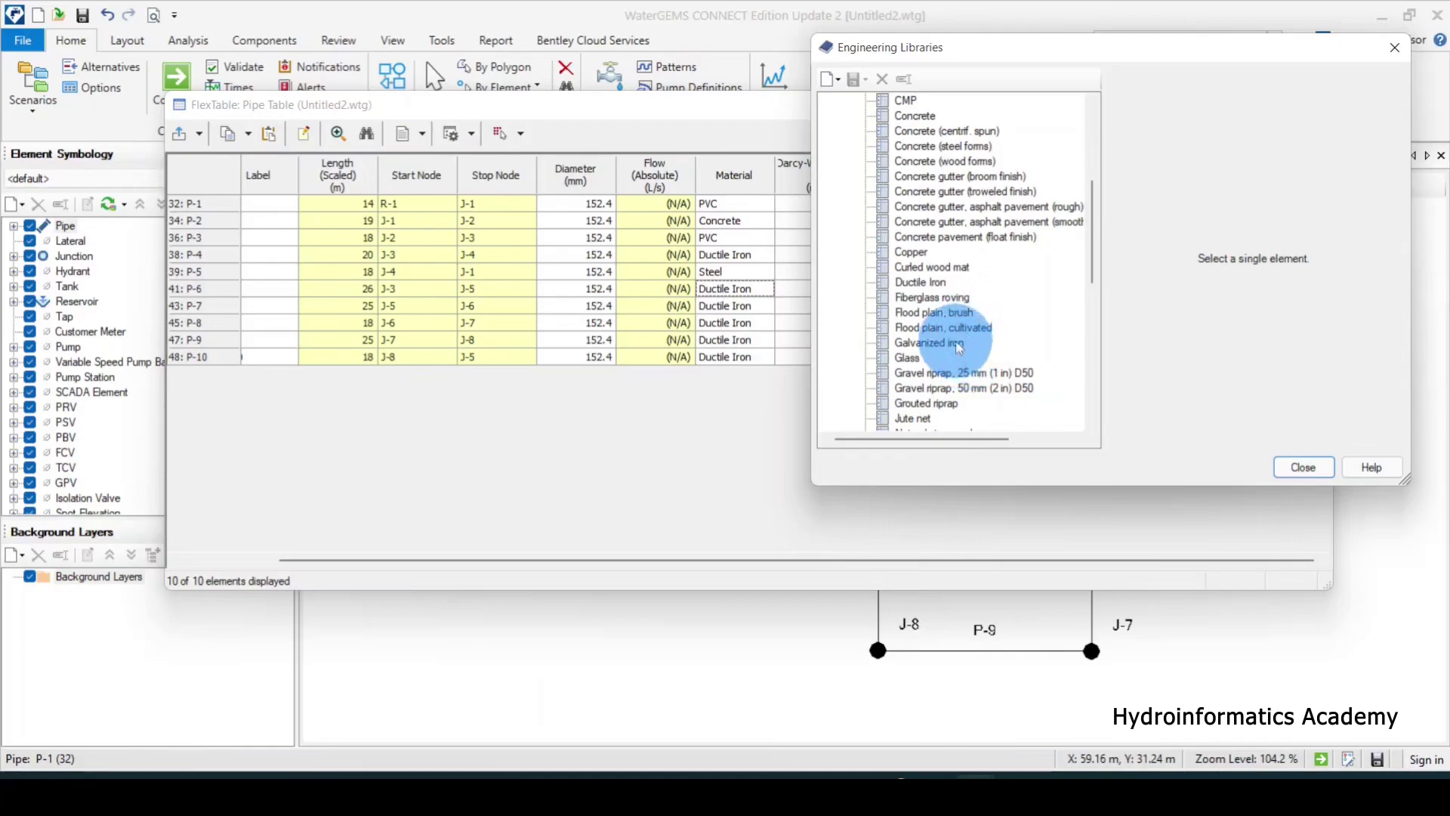
click(969, 344)
click(1232, 467)
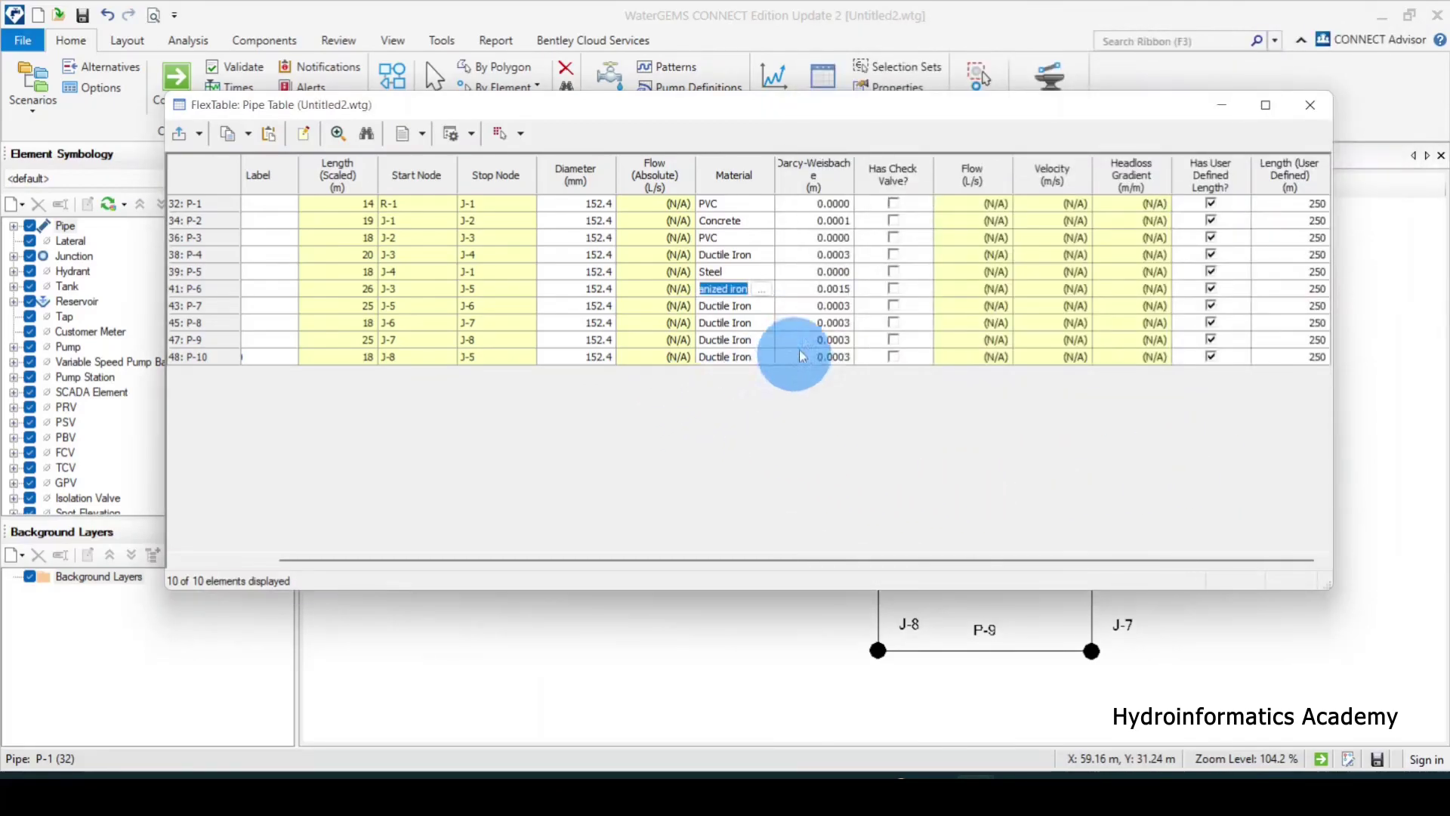
Step: Assign PVC from the material library as the material of pipe P-7
click(765, 316)
scroll(941, 333, down, 12)
click(909, 205)
click(1239, 468)
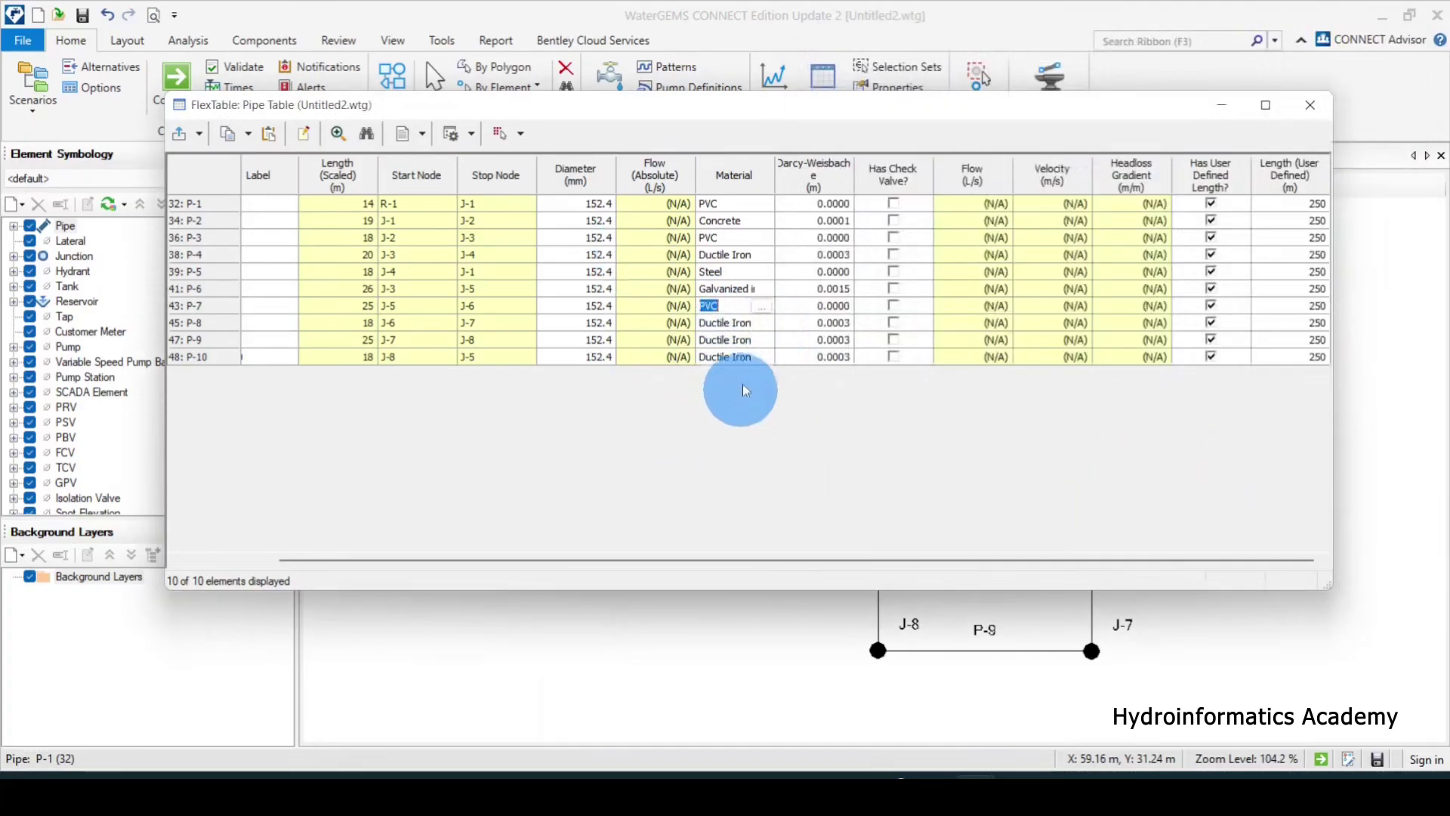
Step: Assign PVC from the material library as the material of pipe P-10
click(734, 324)
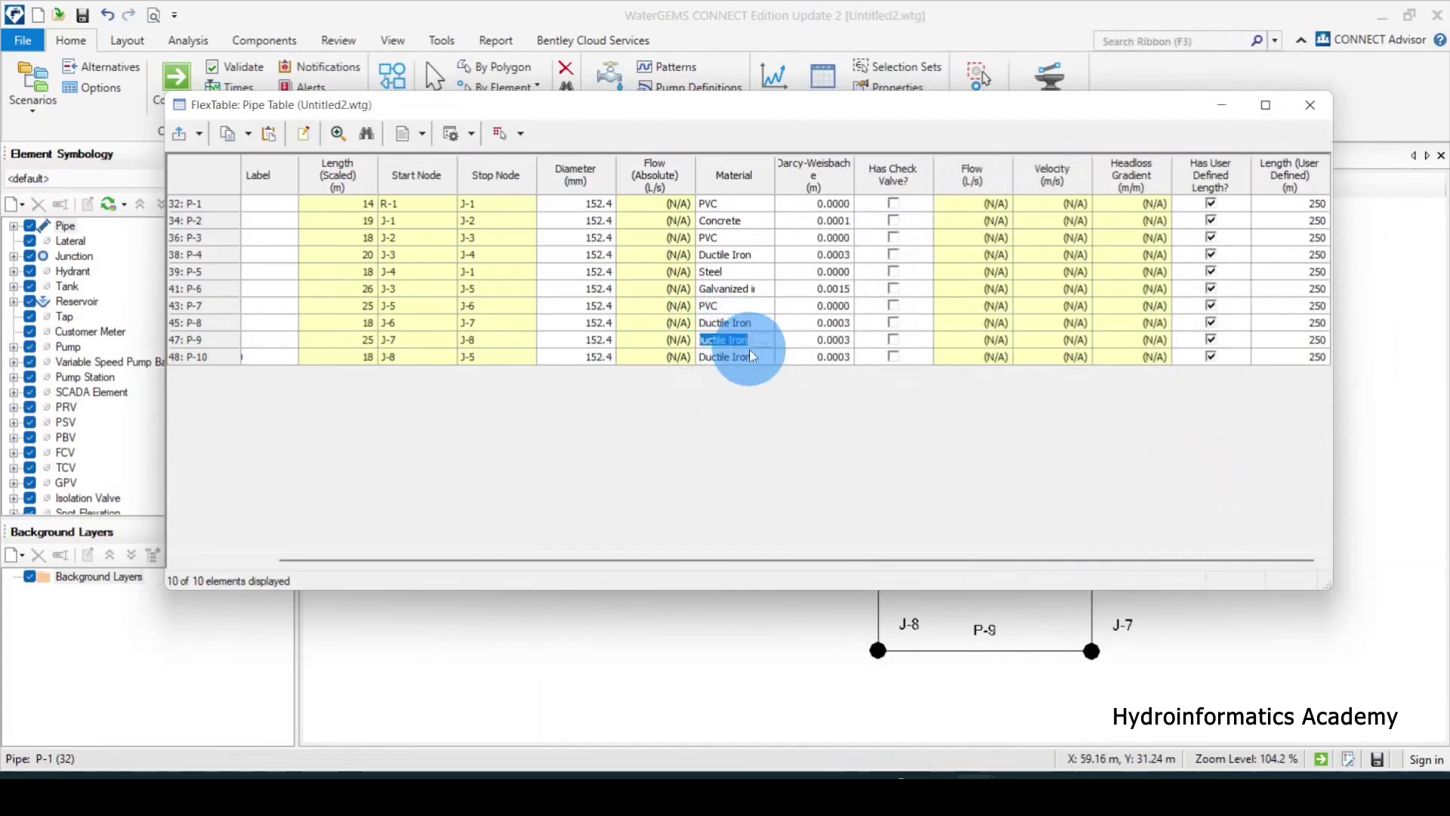
click(744, 358)
click(771, 357)
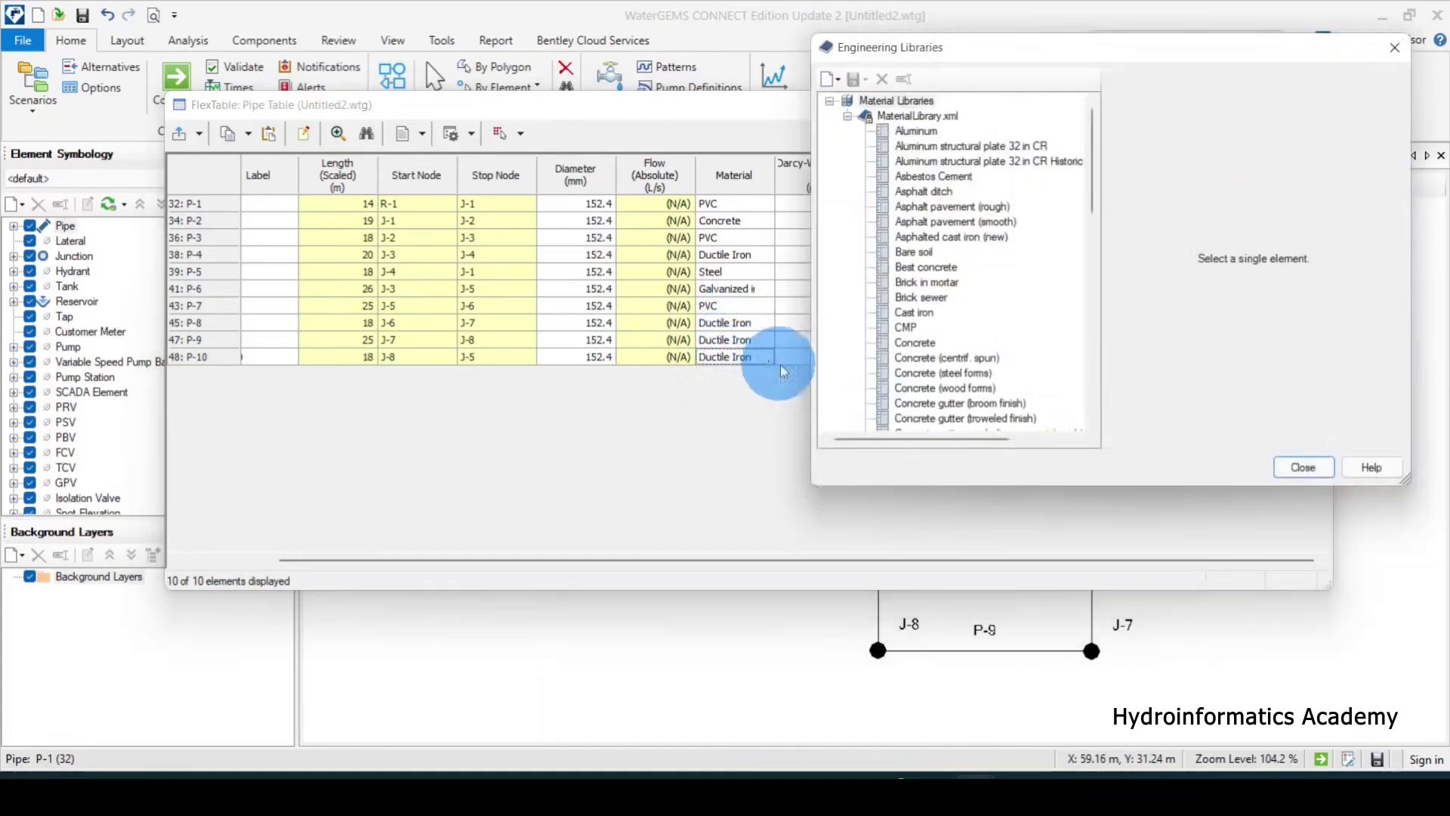
scroll(1012, 344, down, 10)
scroll(1003, 356, down, 3)
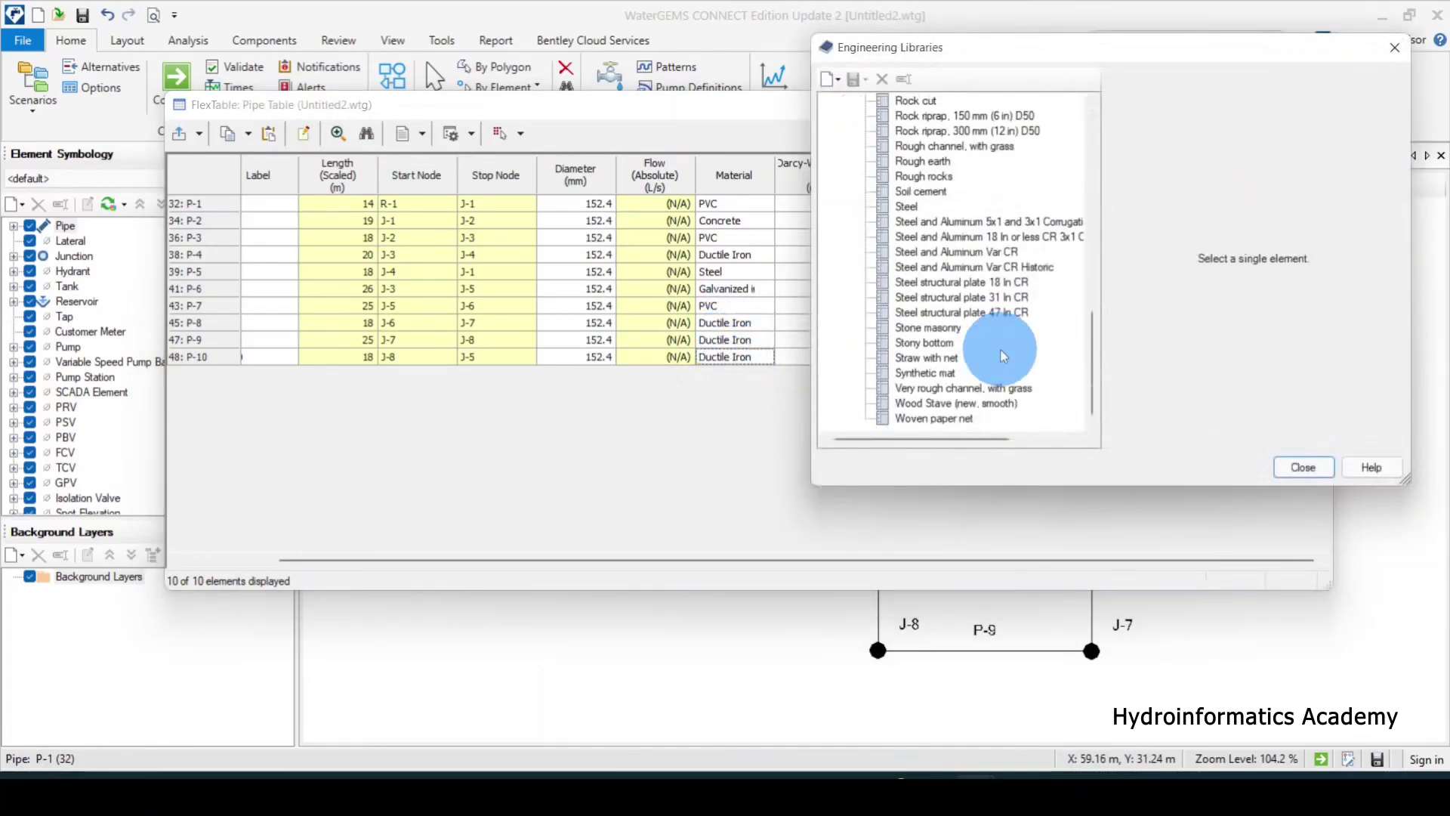
scroll(970, 309, up, 5)
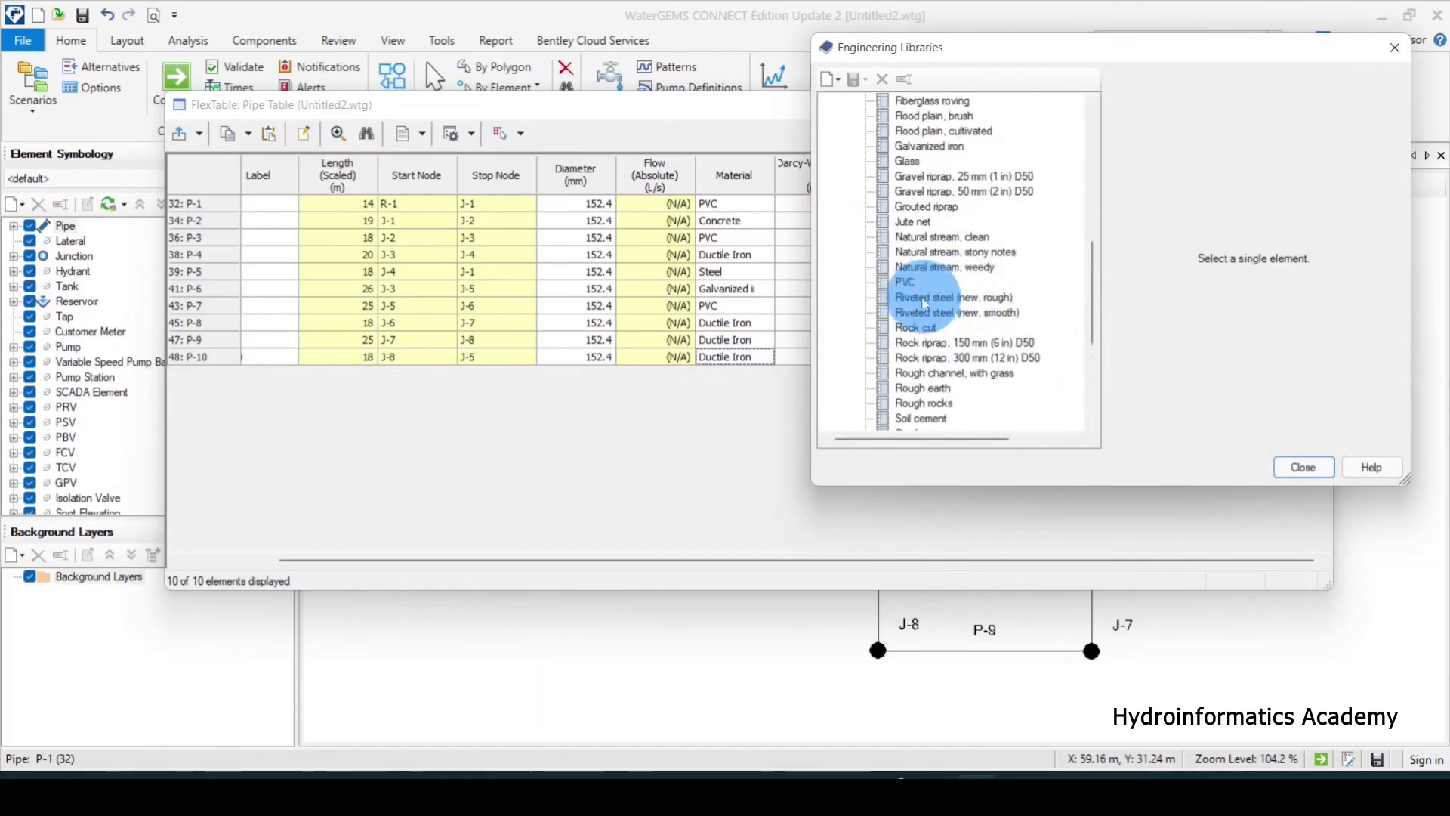
click(901, 286)
click(1234, 468)
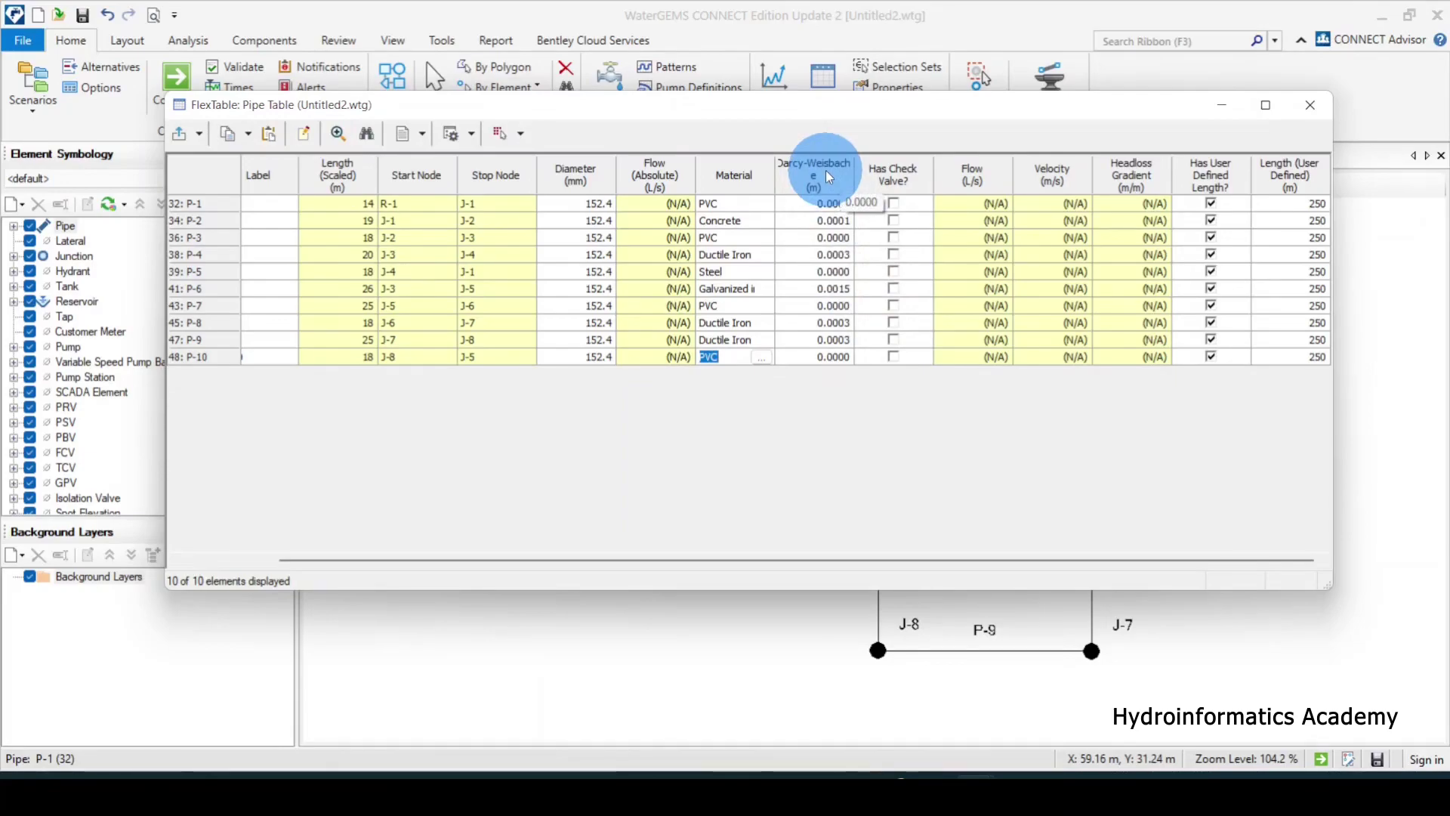
mouse_move(734, 109)
mouse_down()
mouse_move(703, 297)
mouse_move(648, 474)
mouse_move(642, 582)
mouse_up()
drag(784, 578, 823, 182)
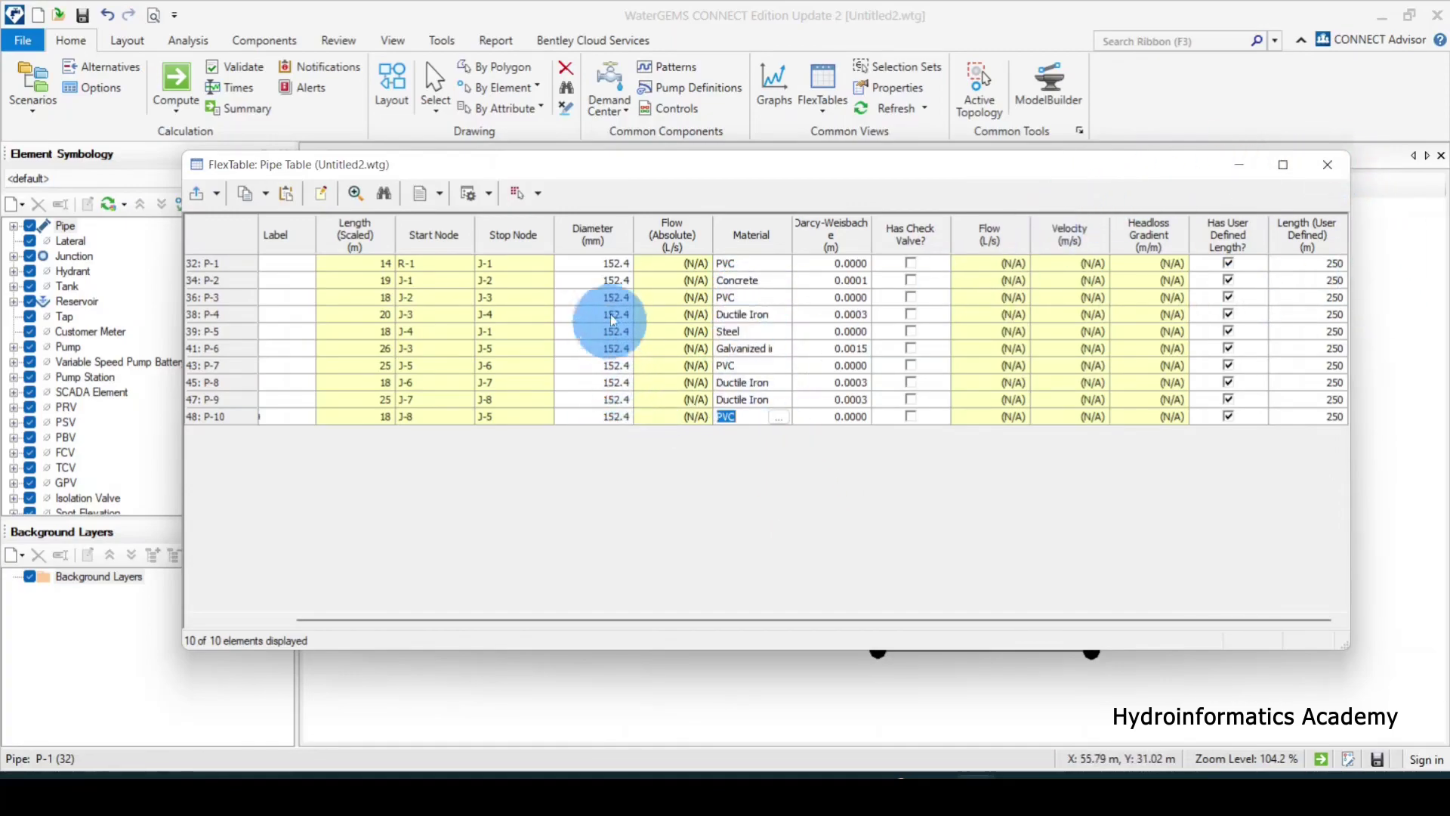
click(613, 240)
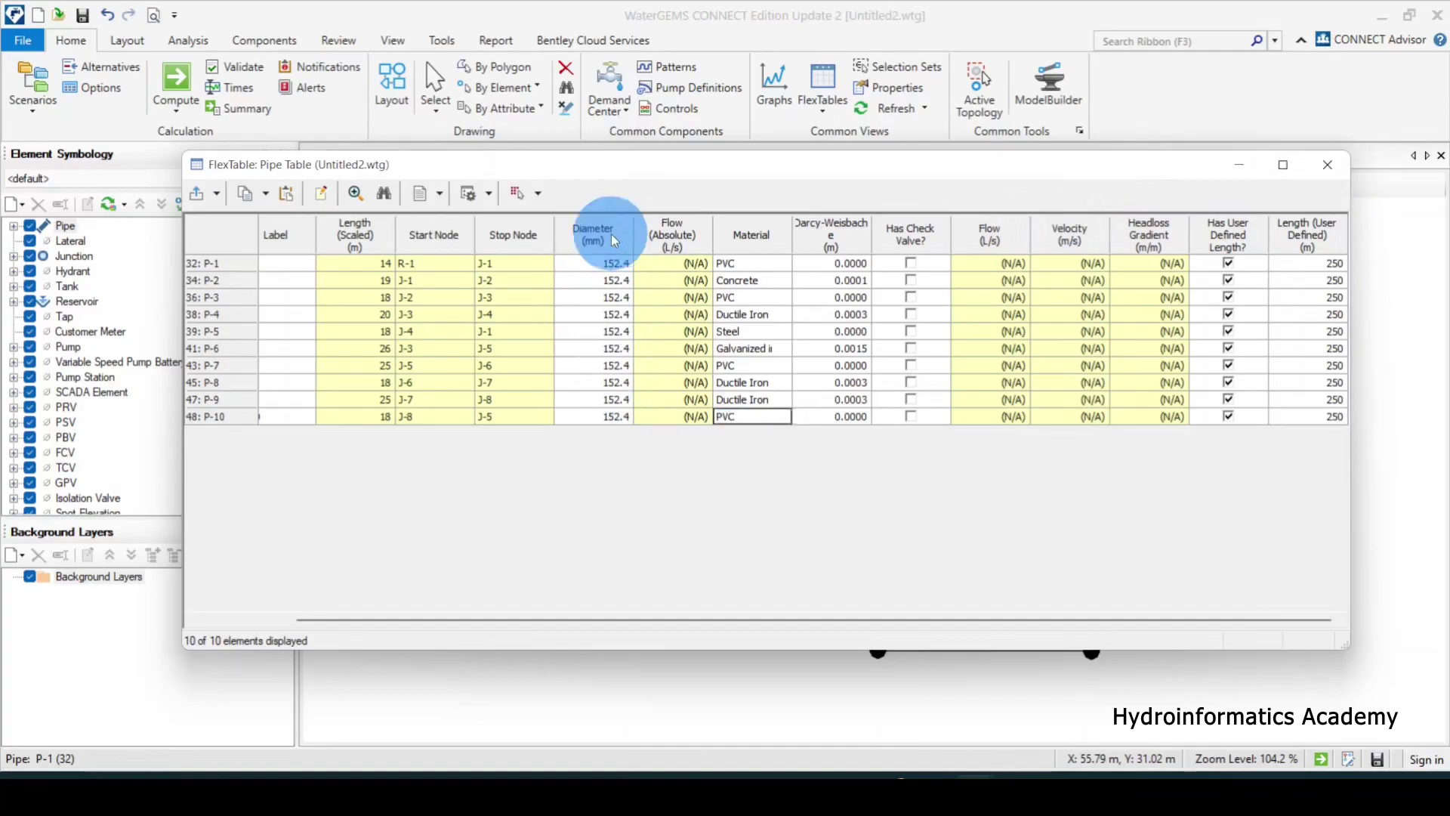
drag(674, 174, 858, 188)
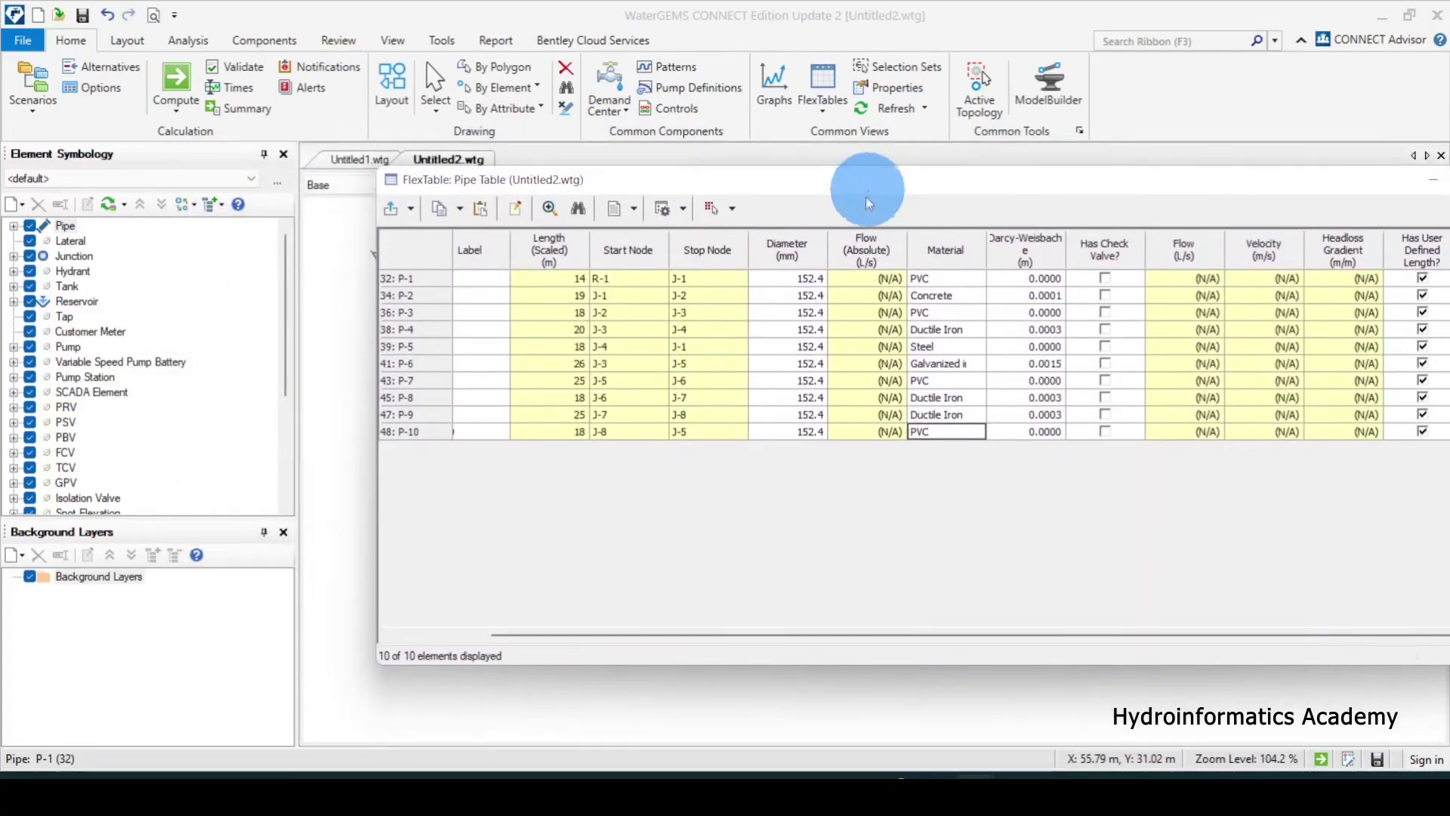
click(795, 282)
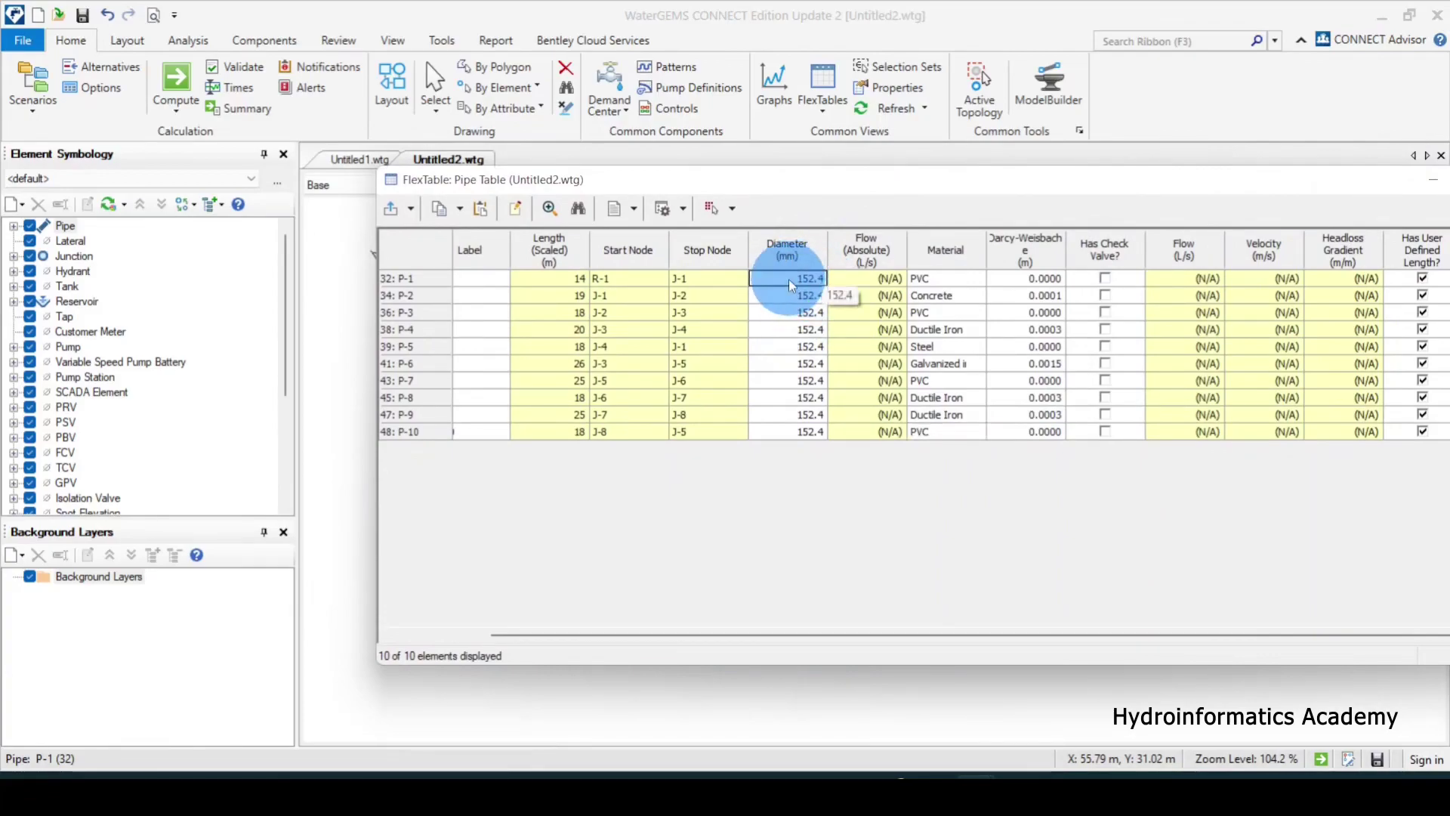
mouse_move(827, 189)
mouse_down()
mouse_move(1194, 337)
mouse_move(799, 214)
mouse_move(764, 174)
mouse_move(1059, 307)
mouse_move(1130, 314)
mouse_move(997, 164)
mouse_up()
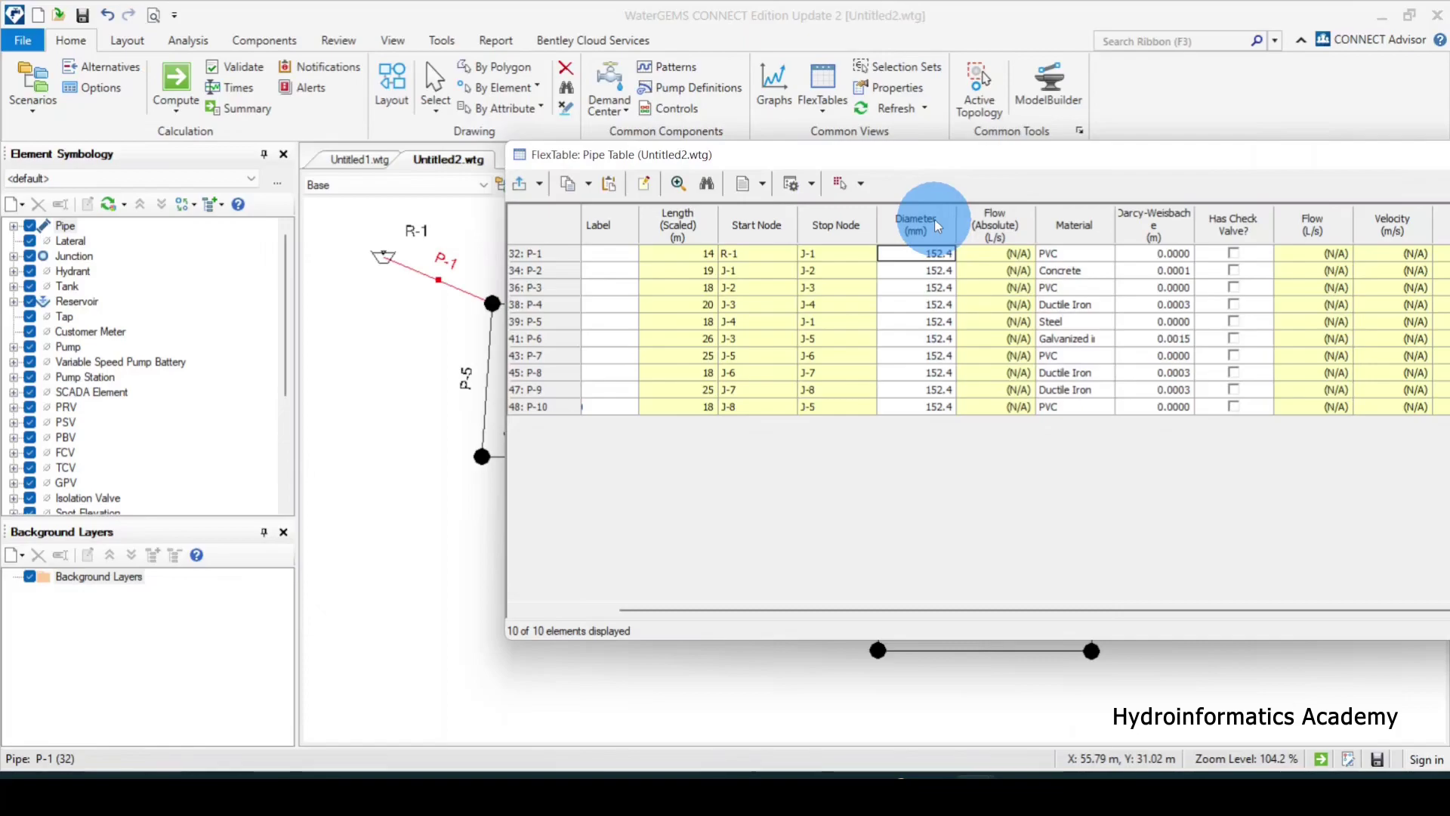
drag(939, 167, 802, 168)
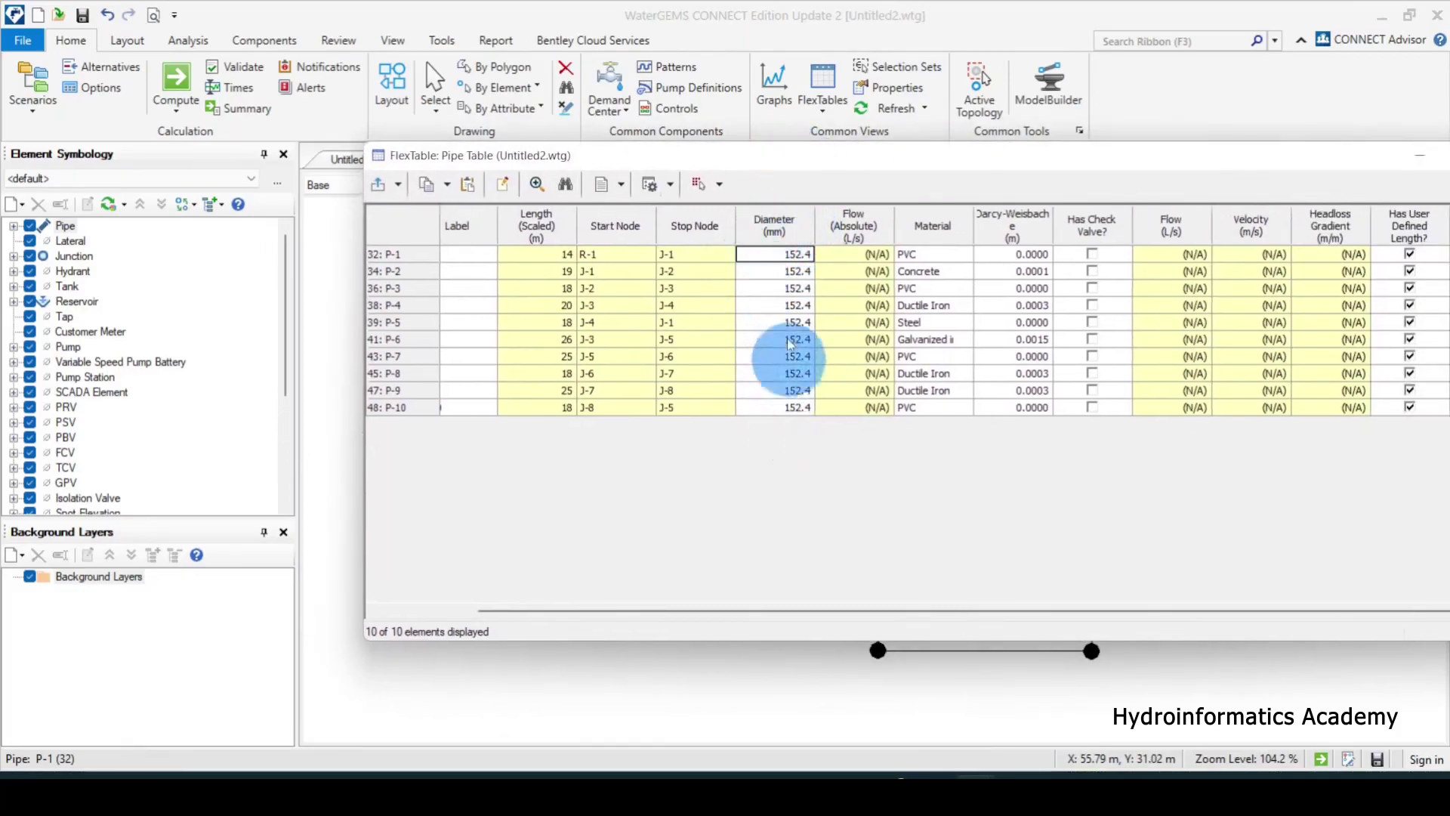
Step: Set the diameter of all pipes in the table to 90 mm with a Global Edit using the Set operation
right_click(771, 226)
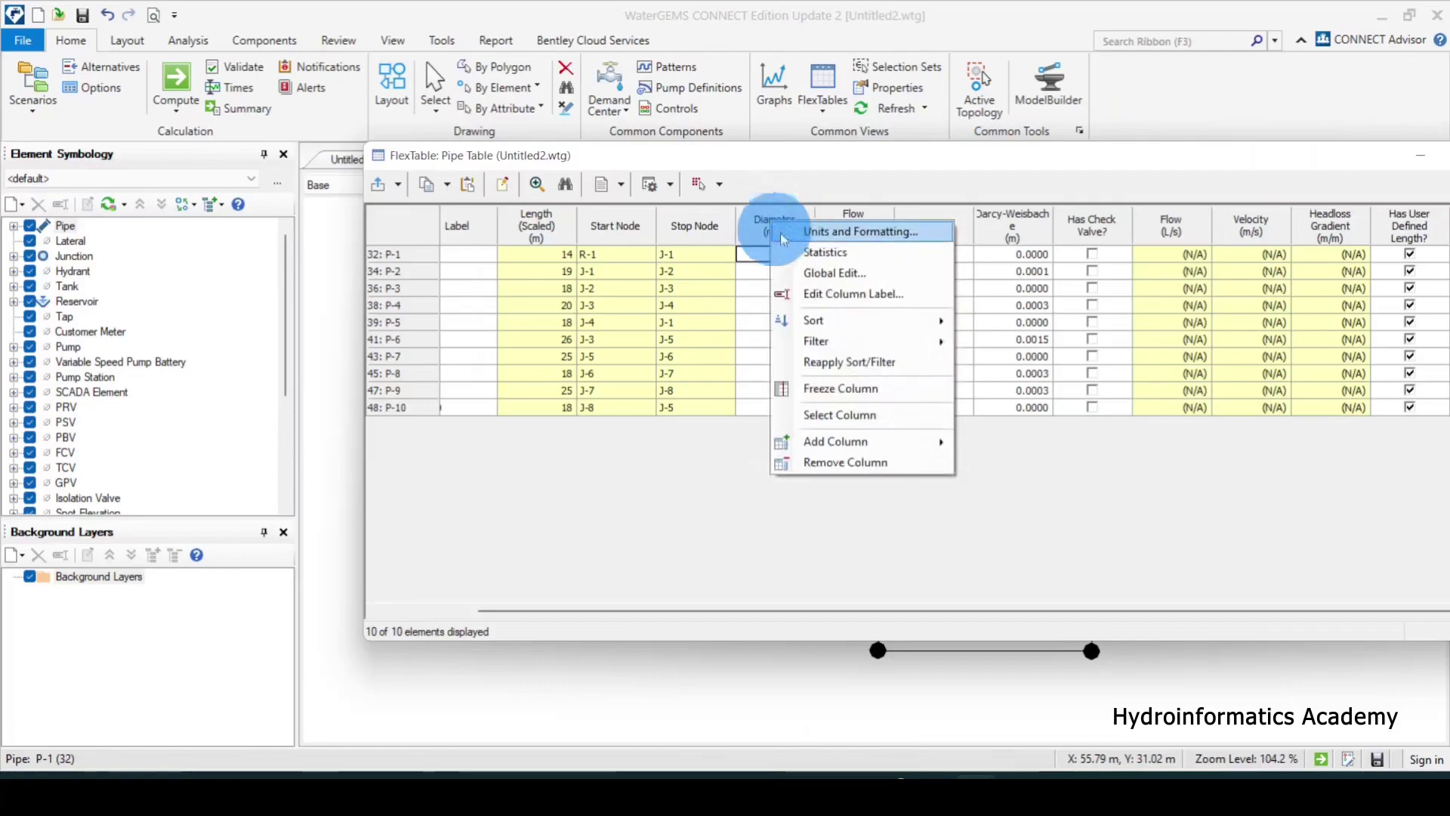
click(823, 281)
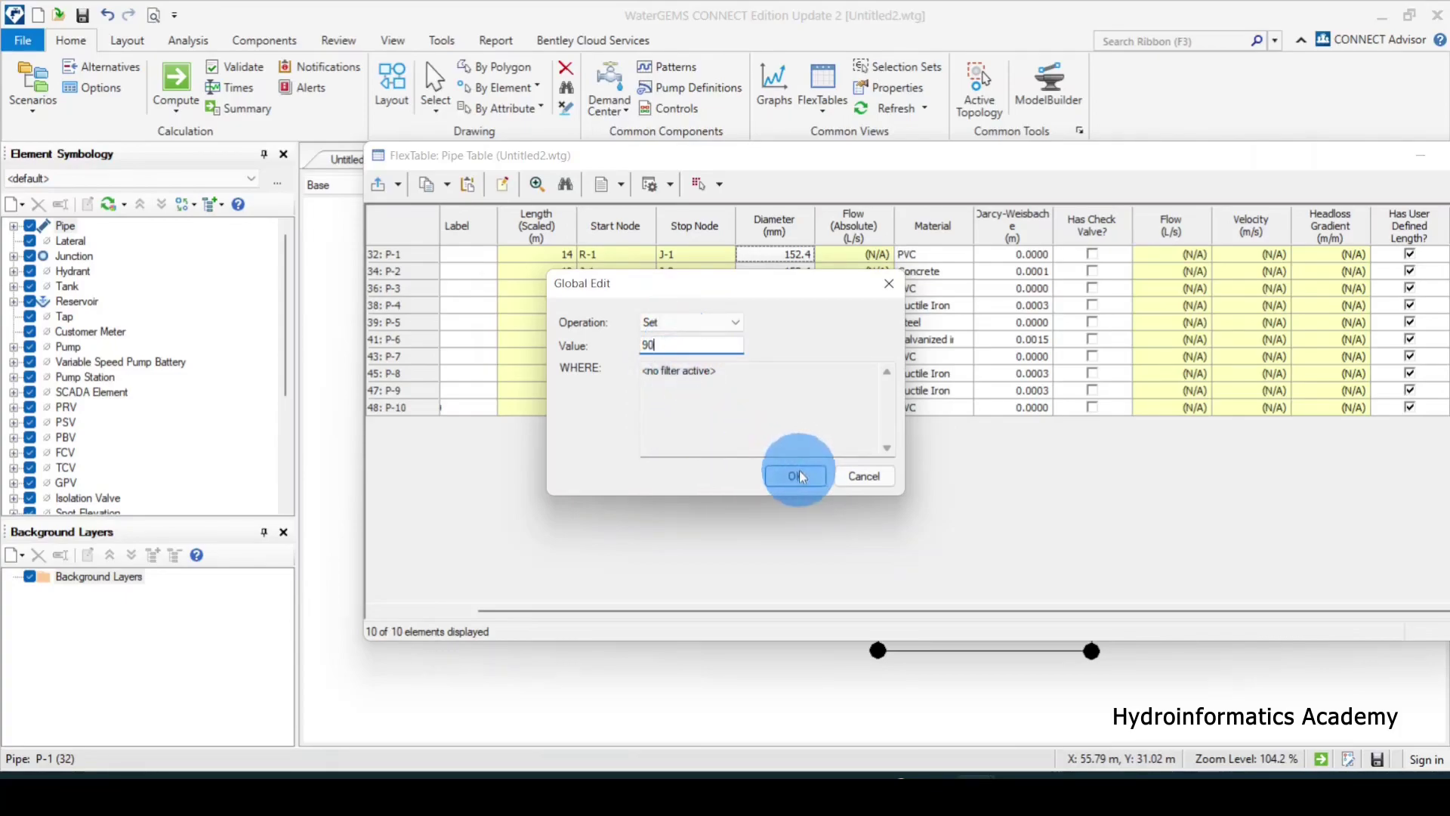
drag(720, 287, 483, 228)
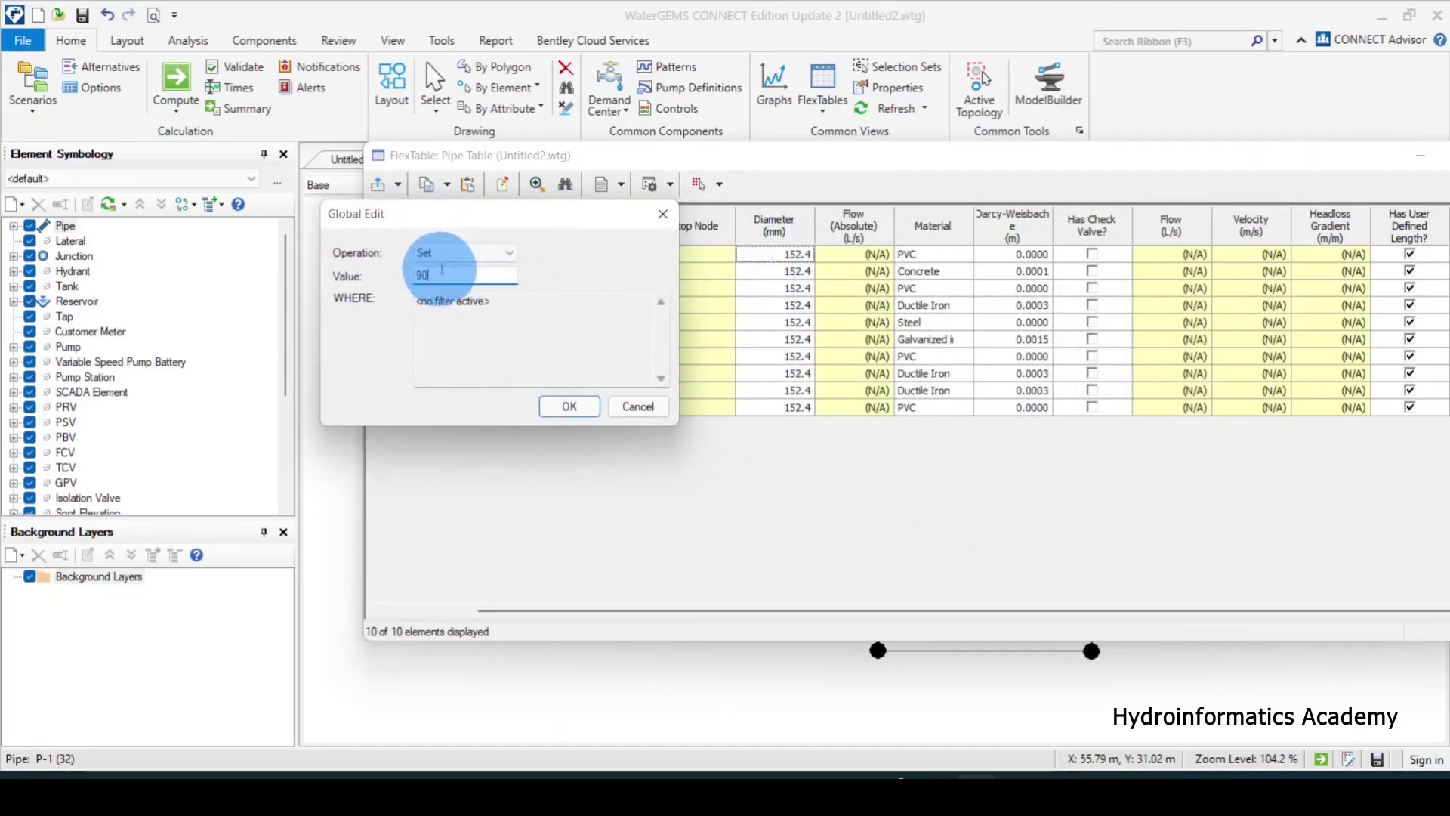
double_click(441, 275)
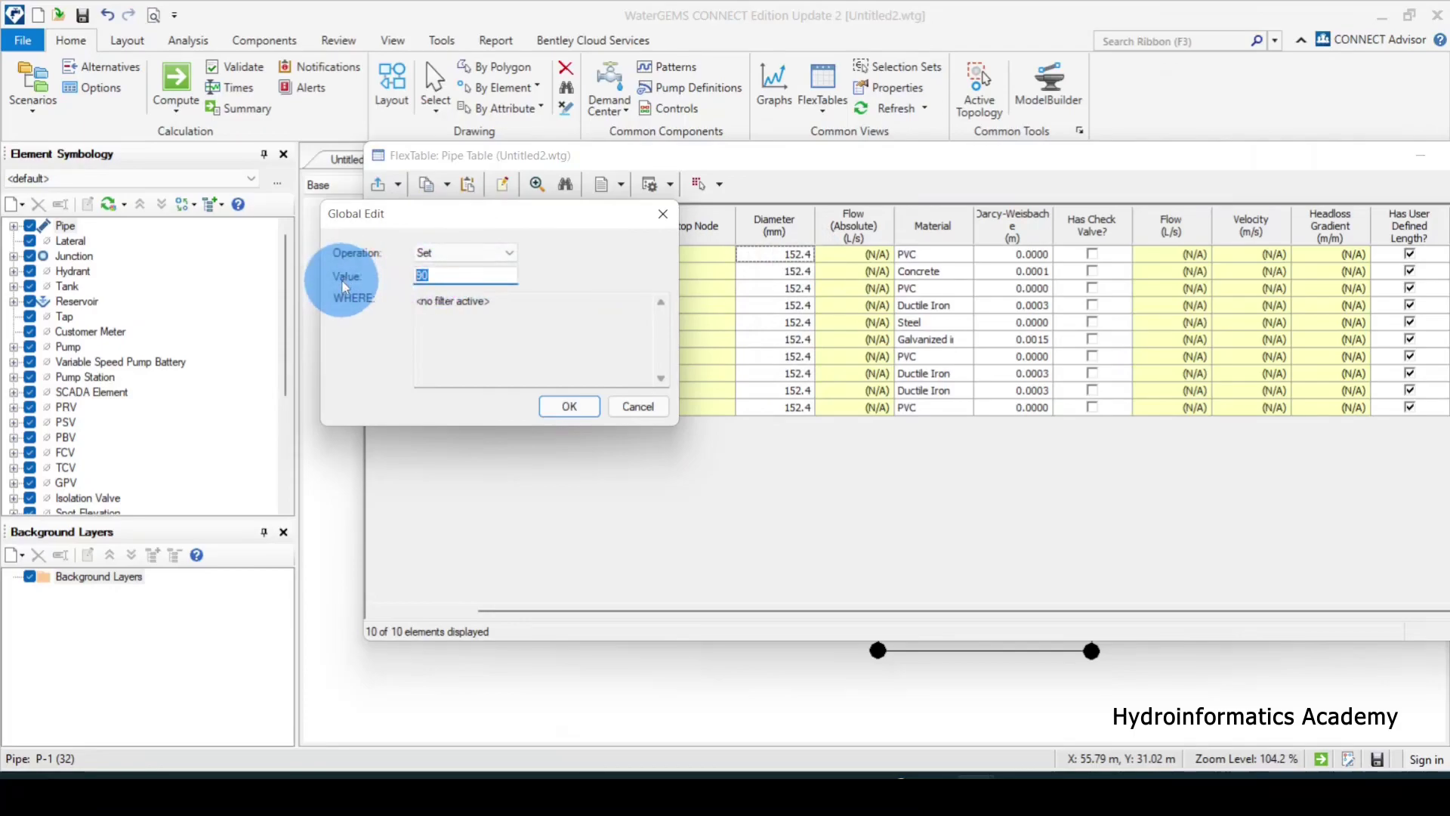
click(567, 406)
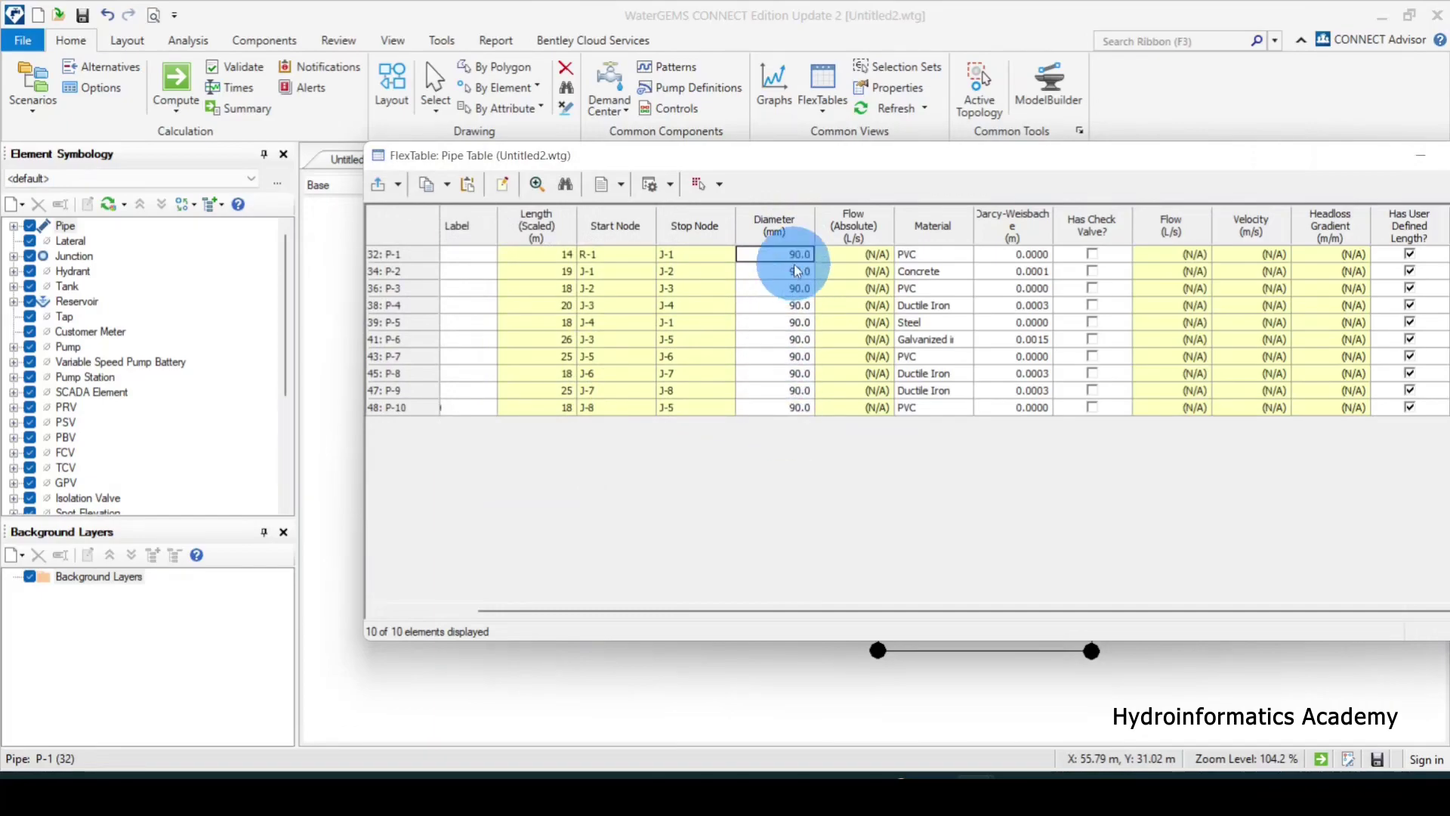
Step: Review the columns of the pipe table and close the table
double_click(723, 173)
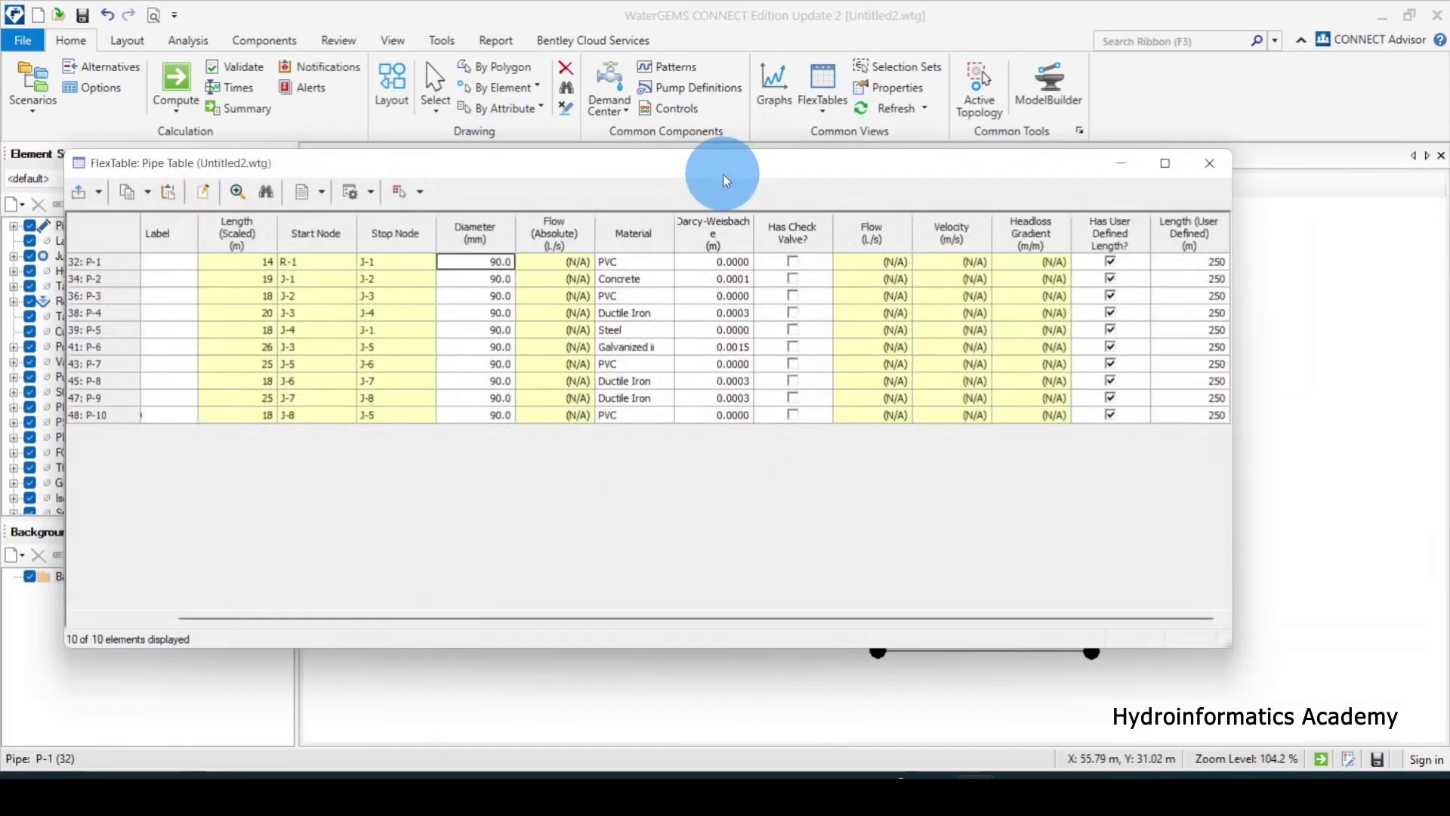
drag(682, 615, 818, 625)
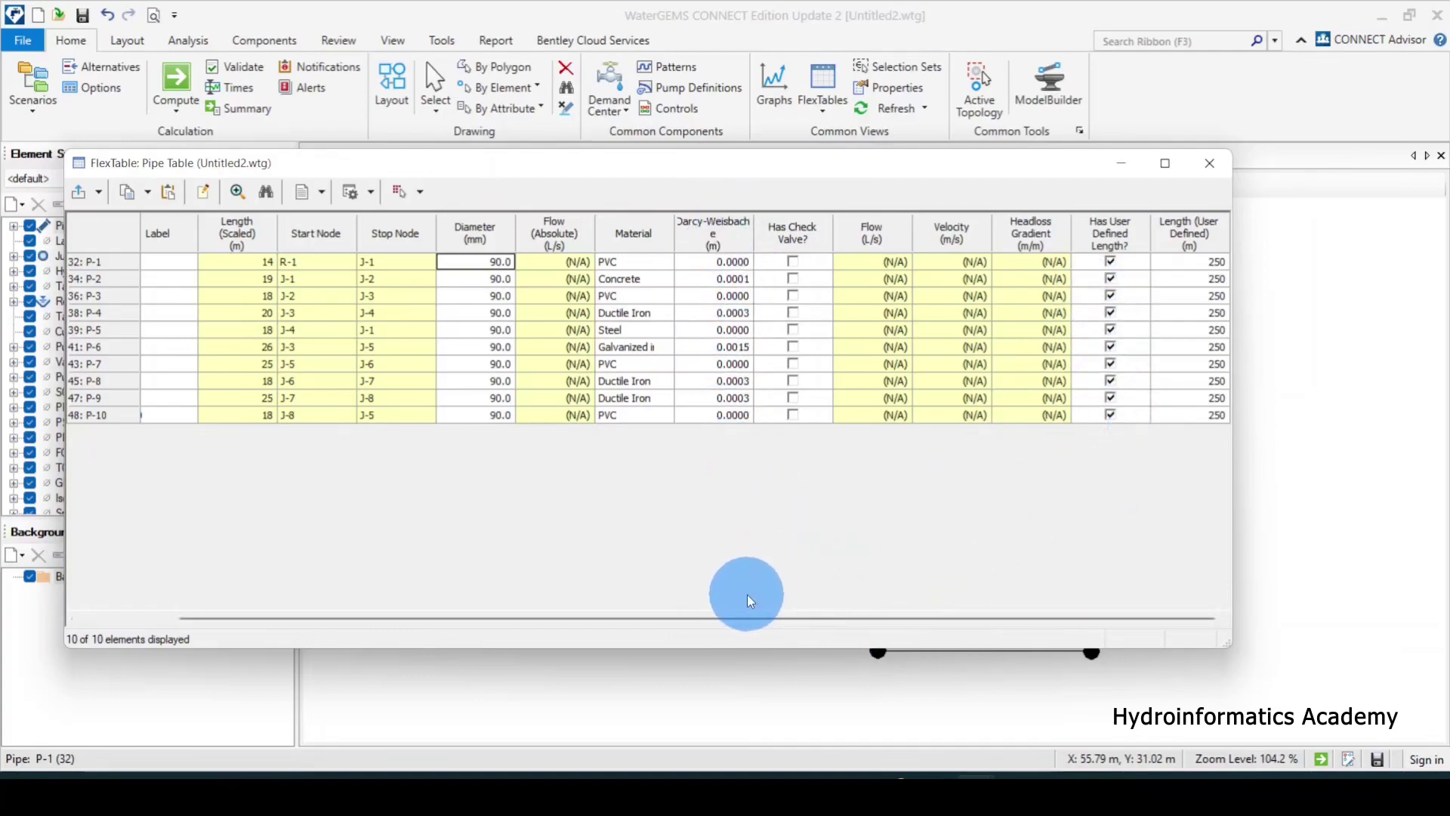
drag(738, 616, 640, 616)
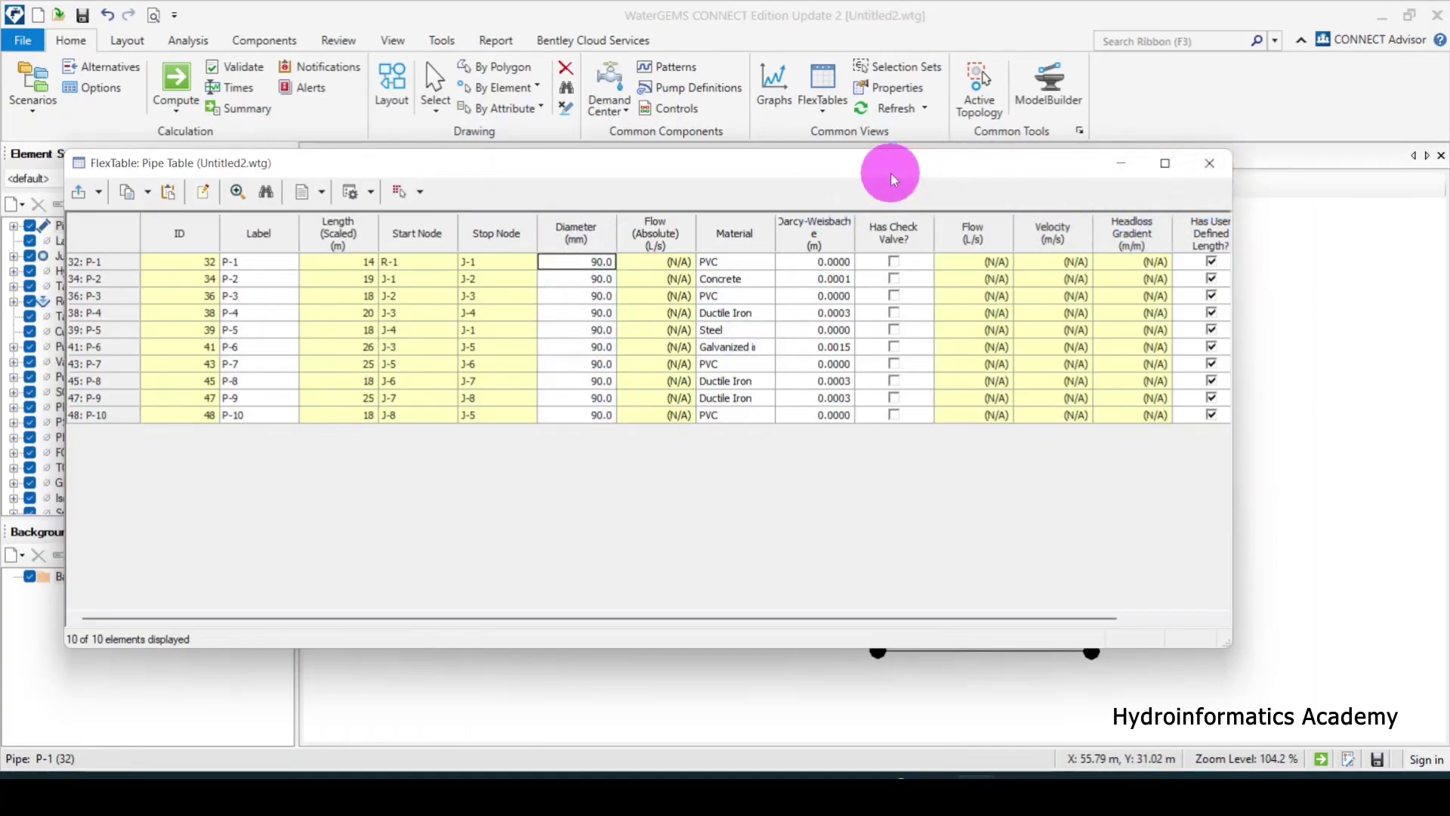
drag(891, 172, 1003, 171)
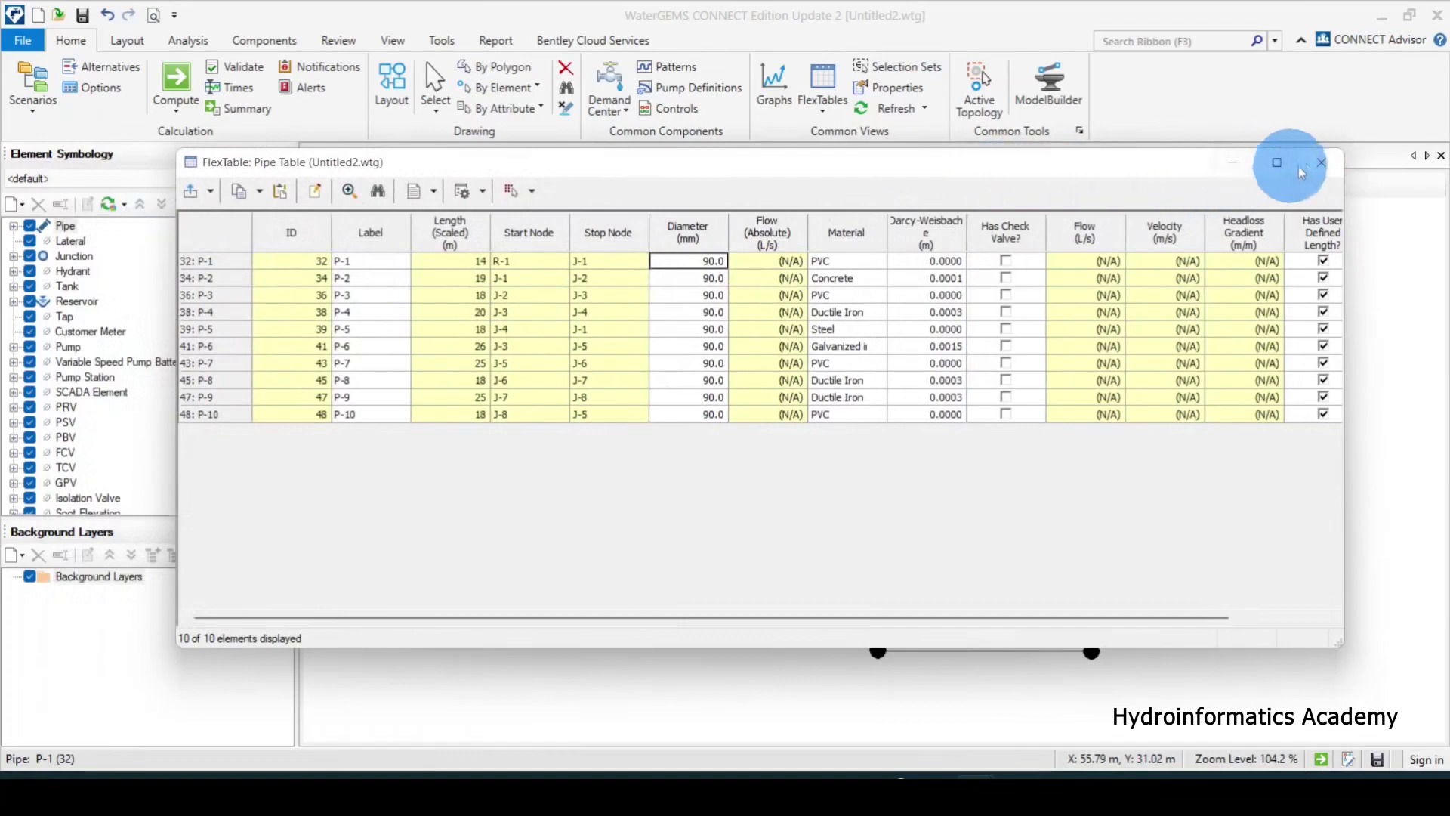
click(1320, 163)
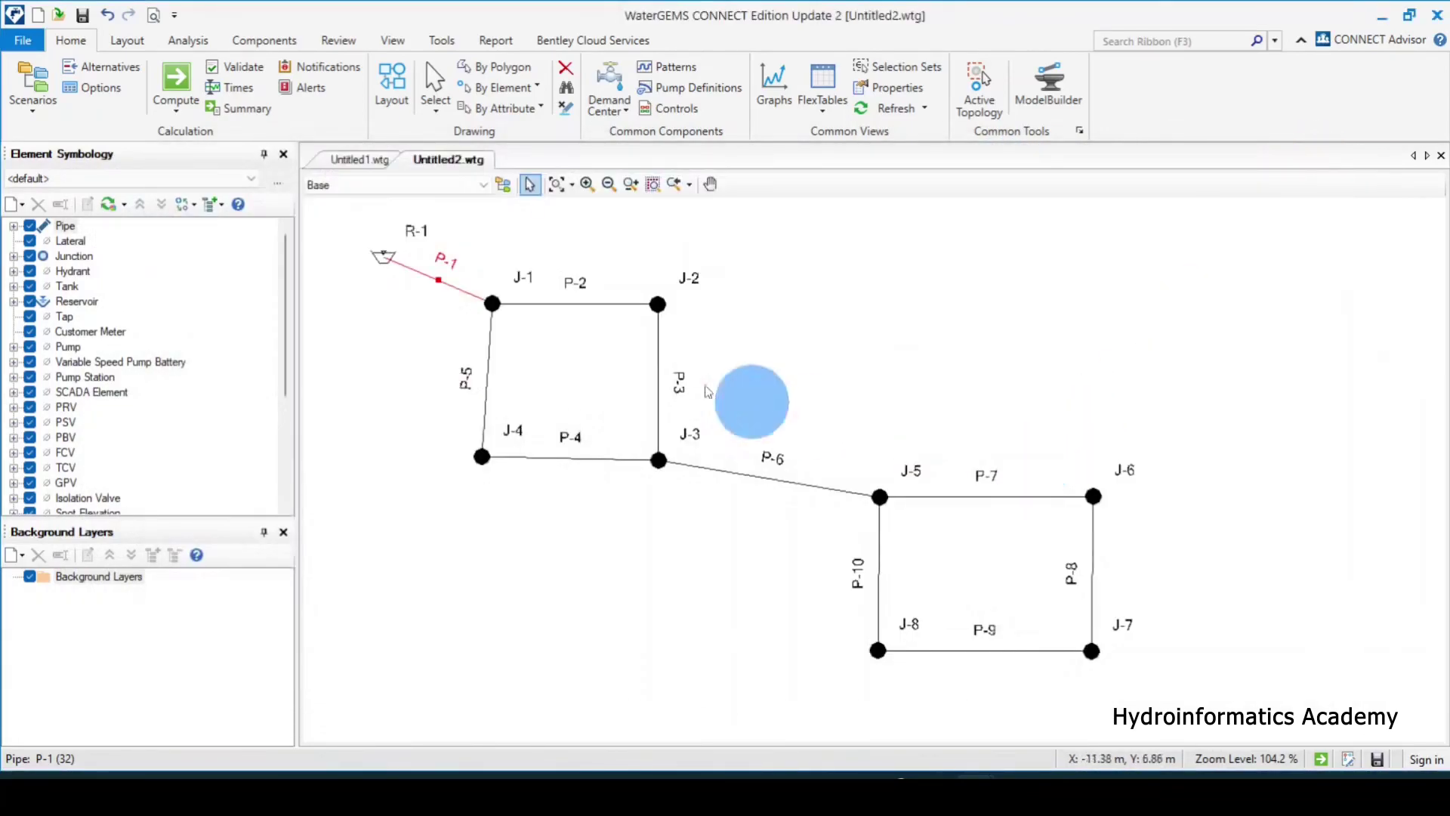
Step: Open the properties of pipe P-2 in the drawing and examine its Physical data
double_click(607, 305)
scroll(735, 405, down, 4)
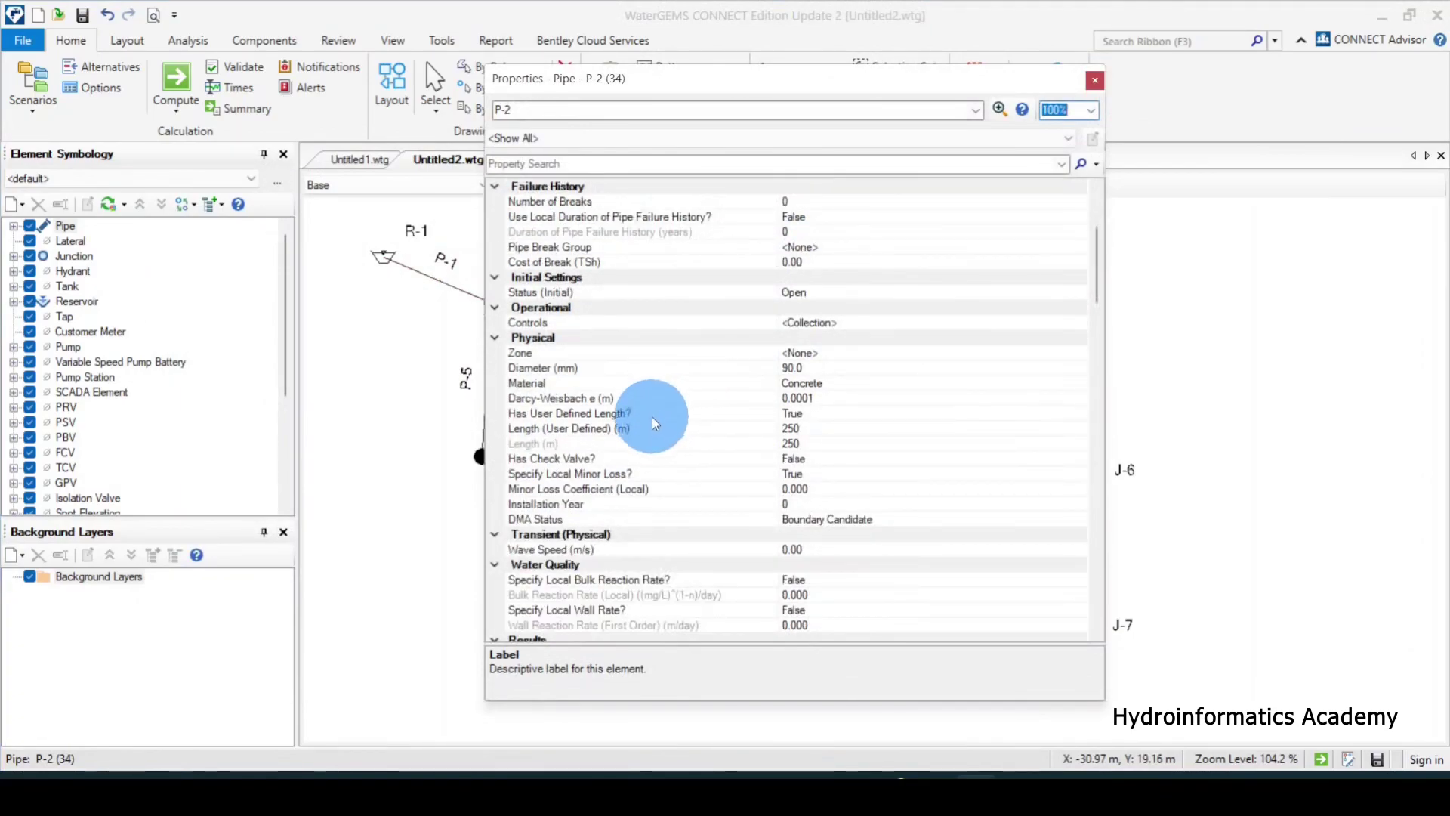
Step: Examine the material and user-defined length of pipe P-2, close its properties and clear the selection
click(535, 384)
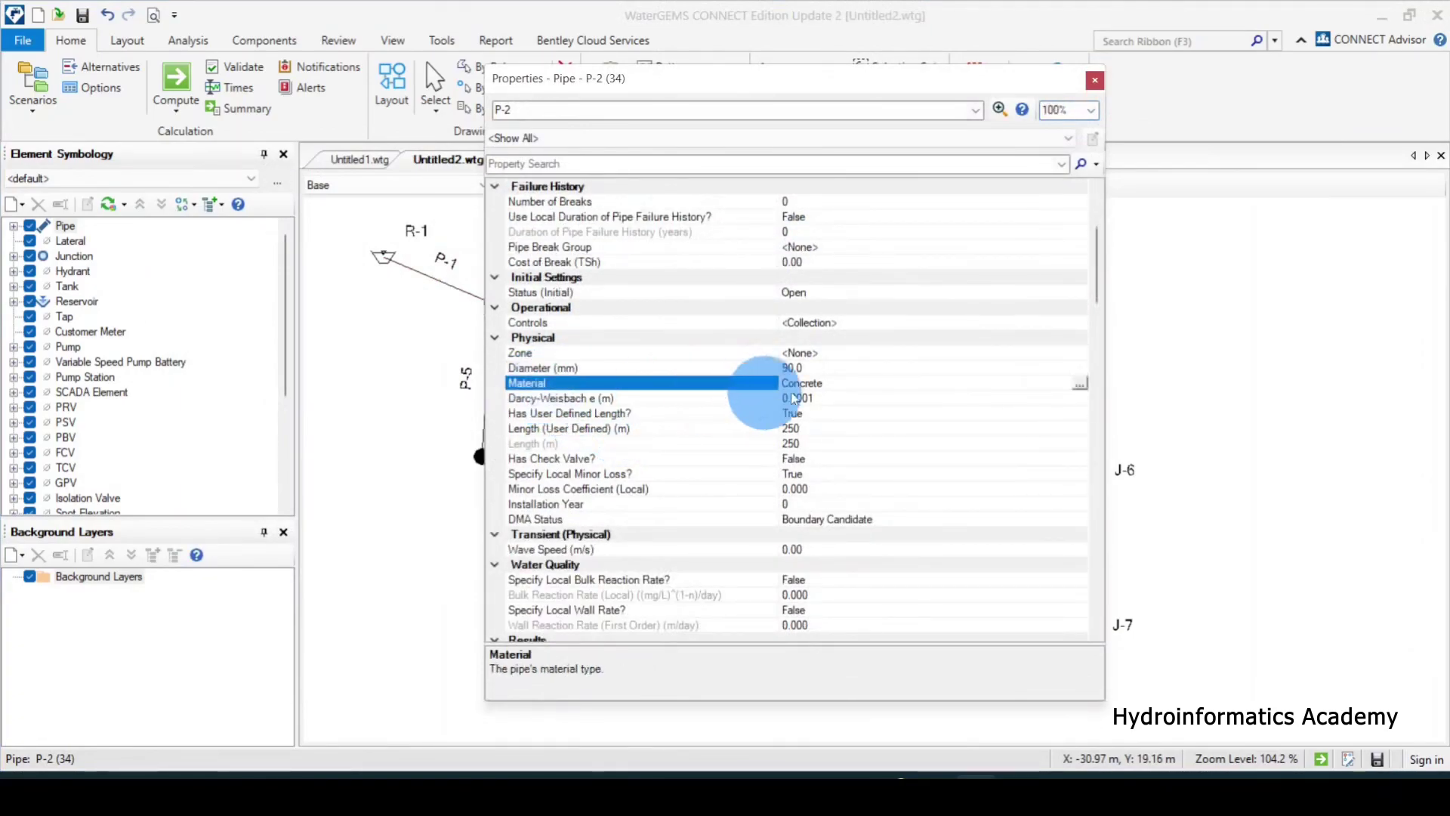
click(832, 381)
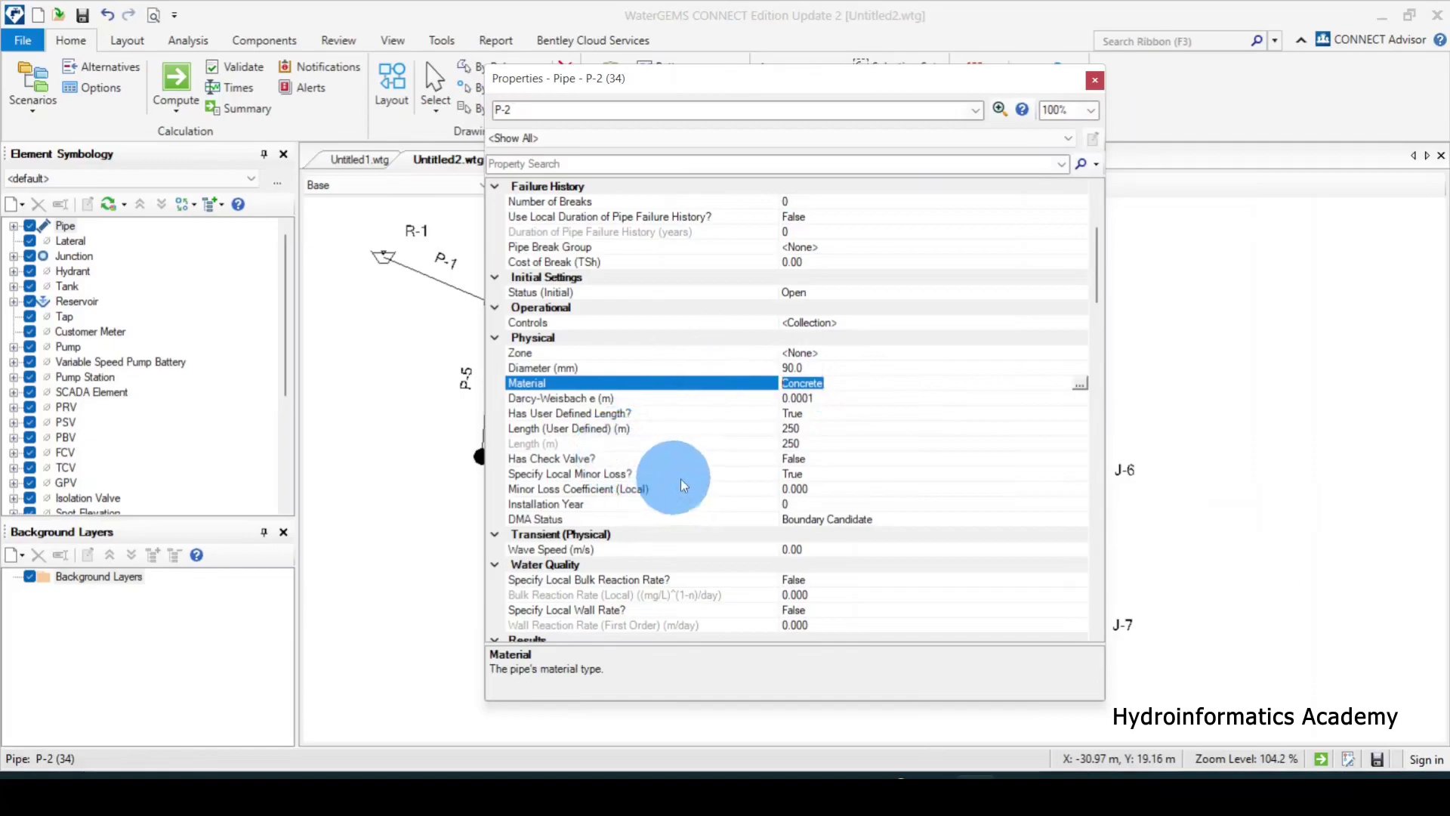
scroll(676, 476, down, 3)
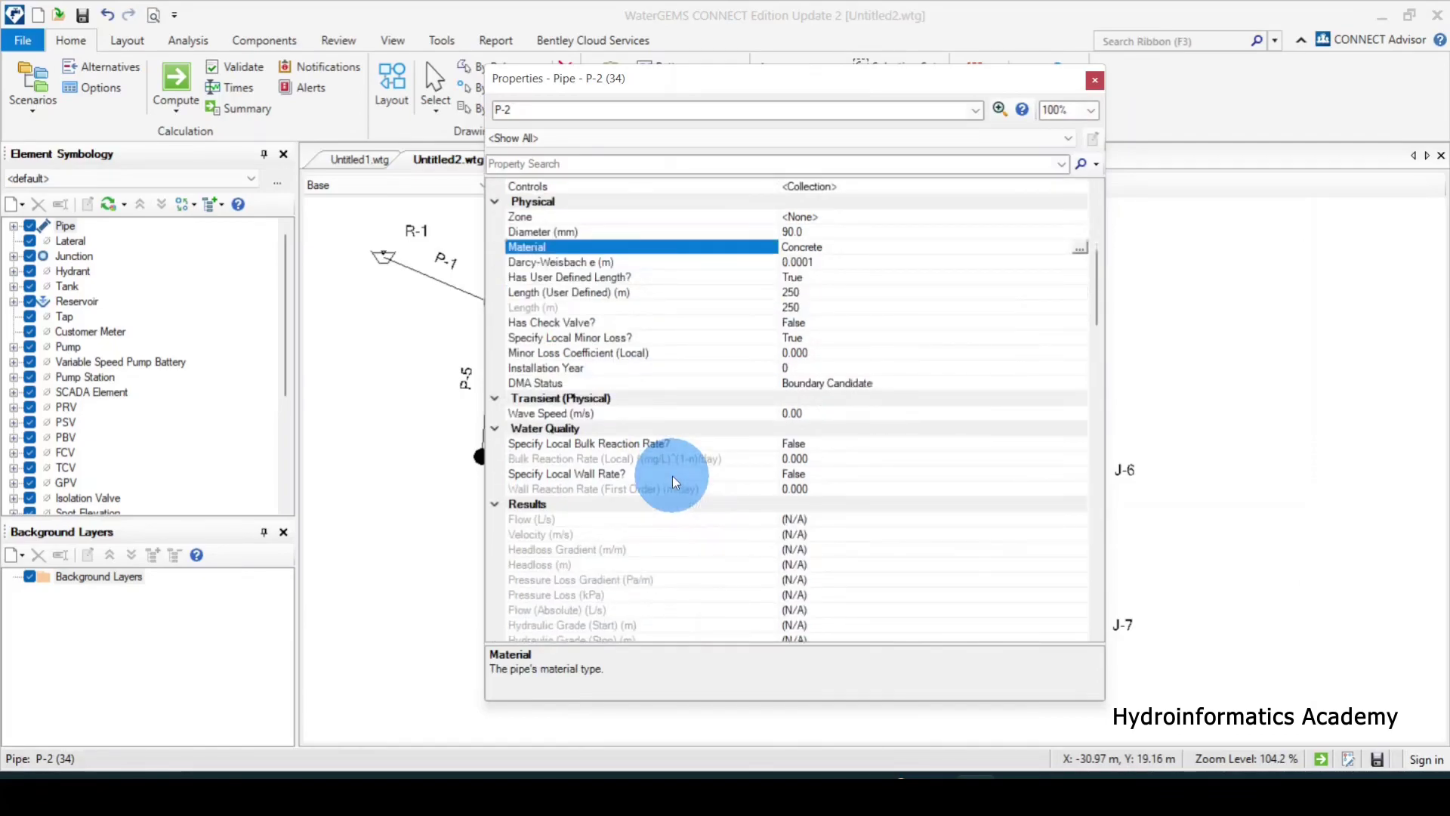
click(529, 276)
click(649, 298)
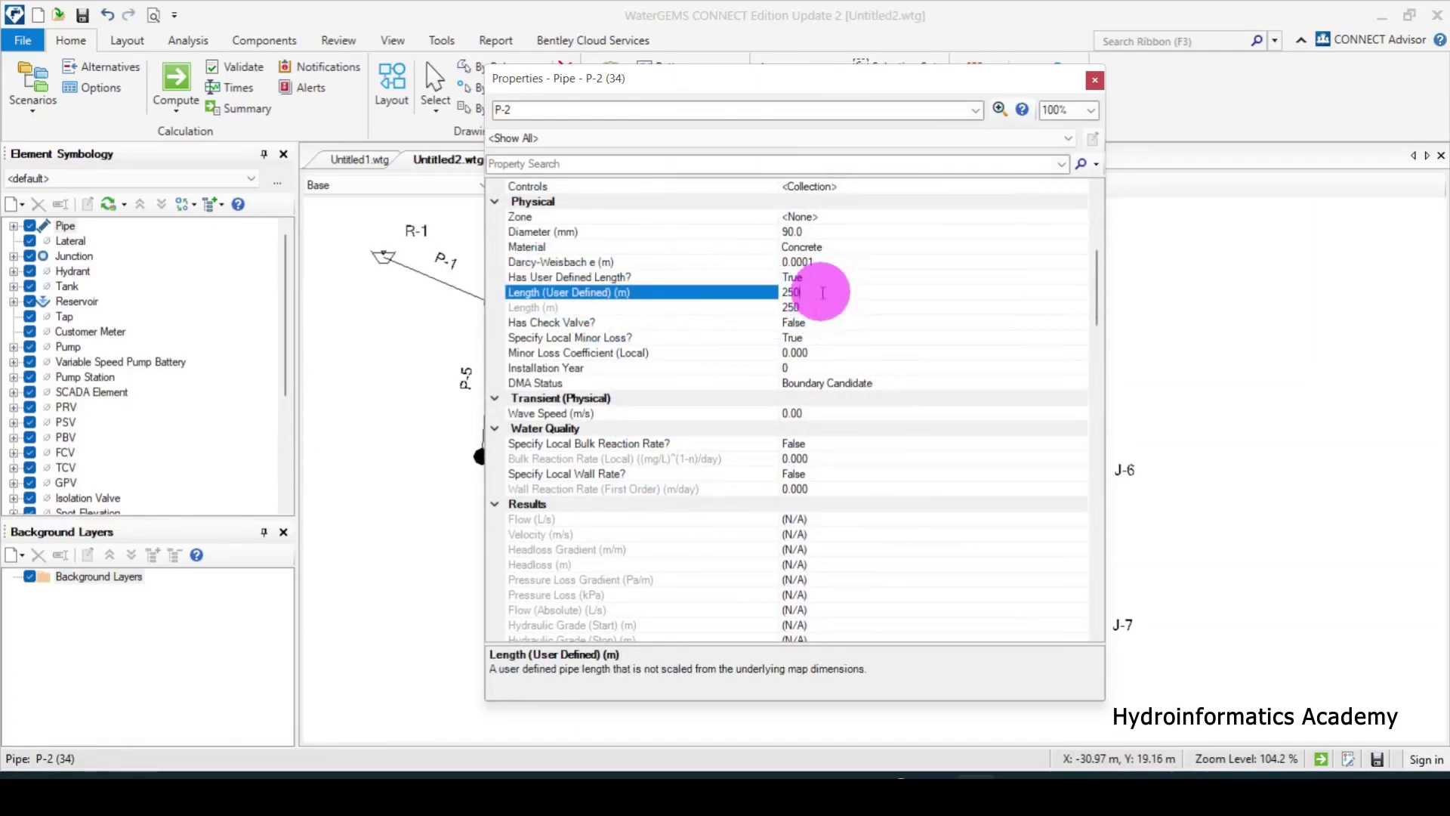
click(1094, 80)
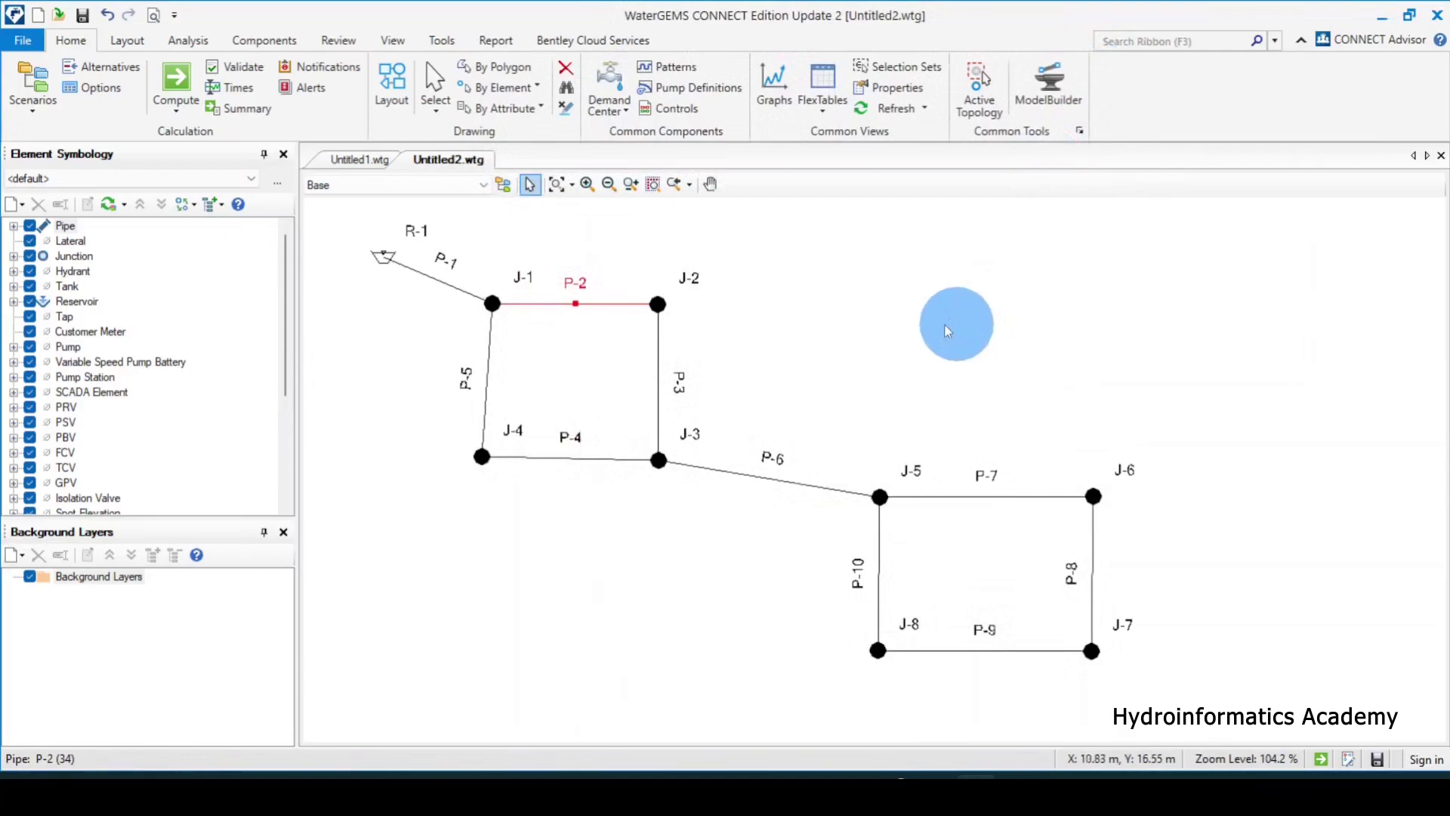
drag(855, 333, 1044, 415)
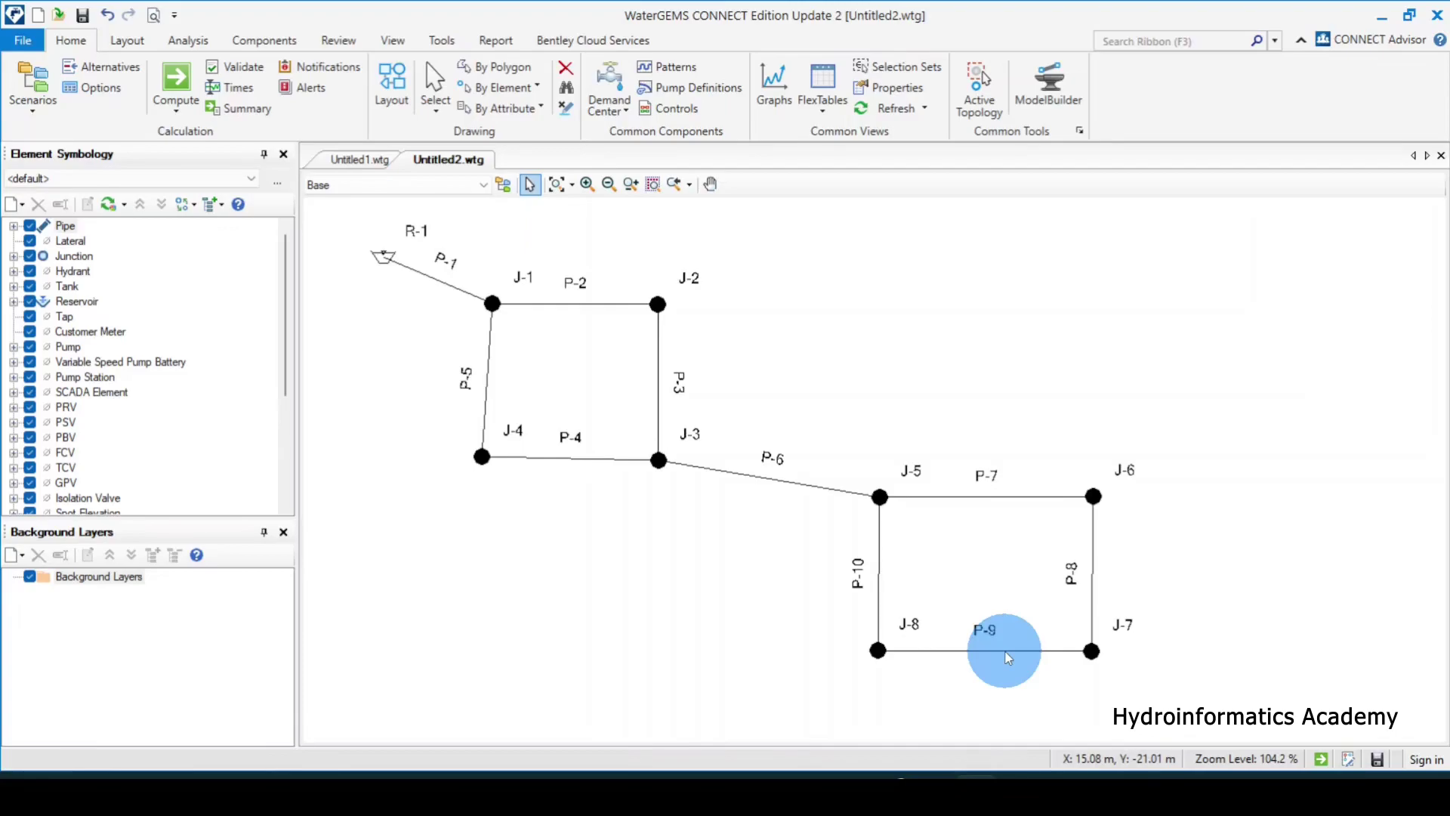
Step: Look over the properties of junction J-2, close them and deselect the junction
double_click(658, 304)
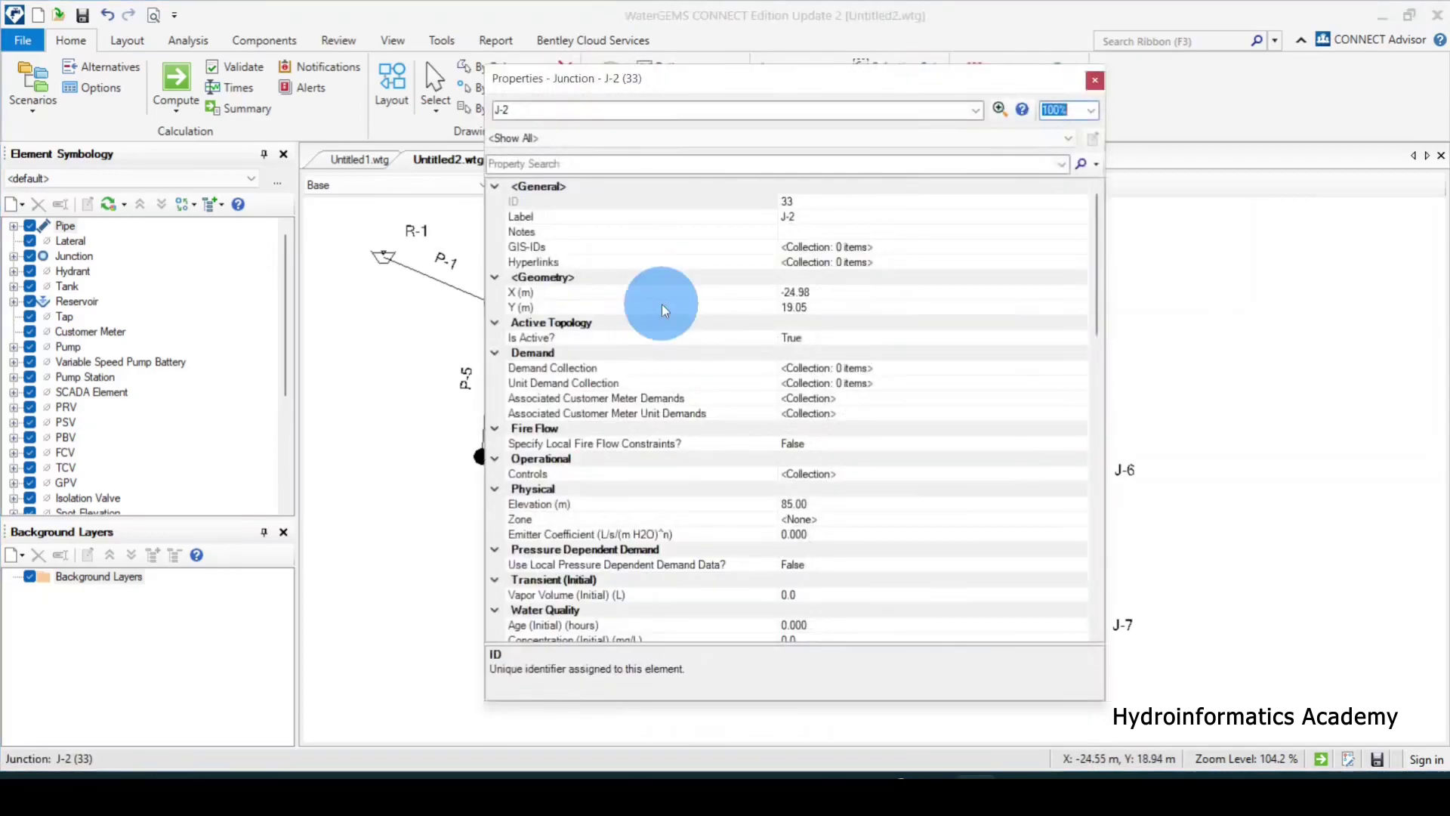
click(1094, 80)
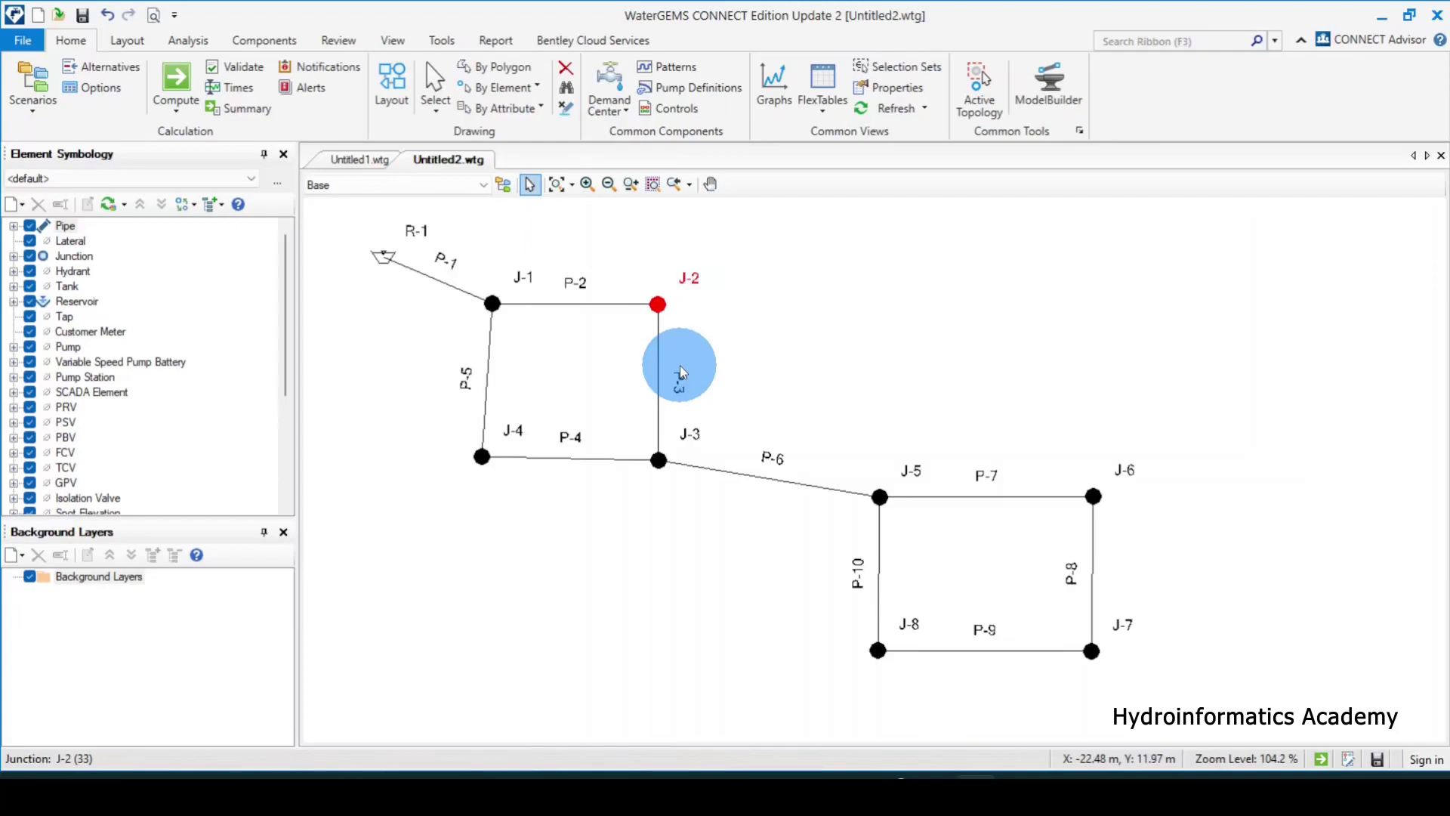
click(822, 344)
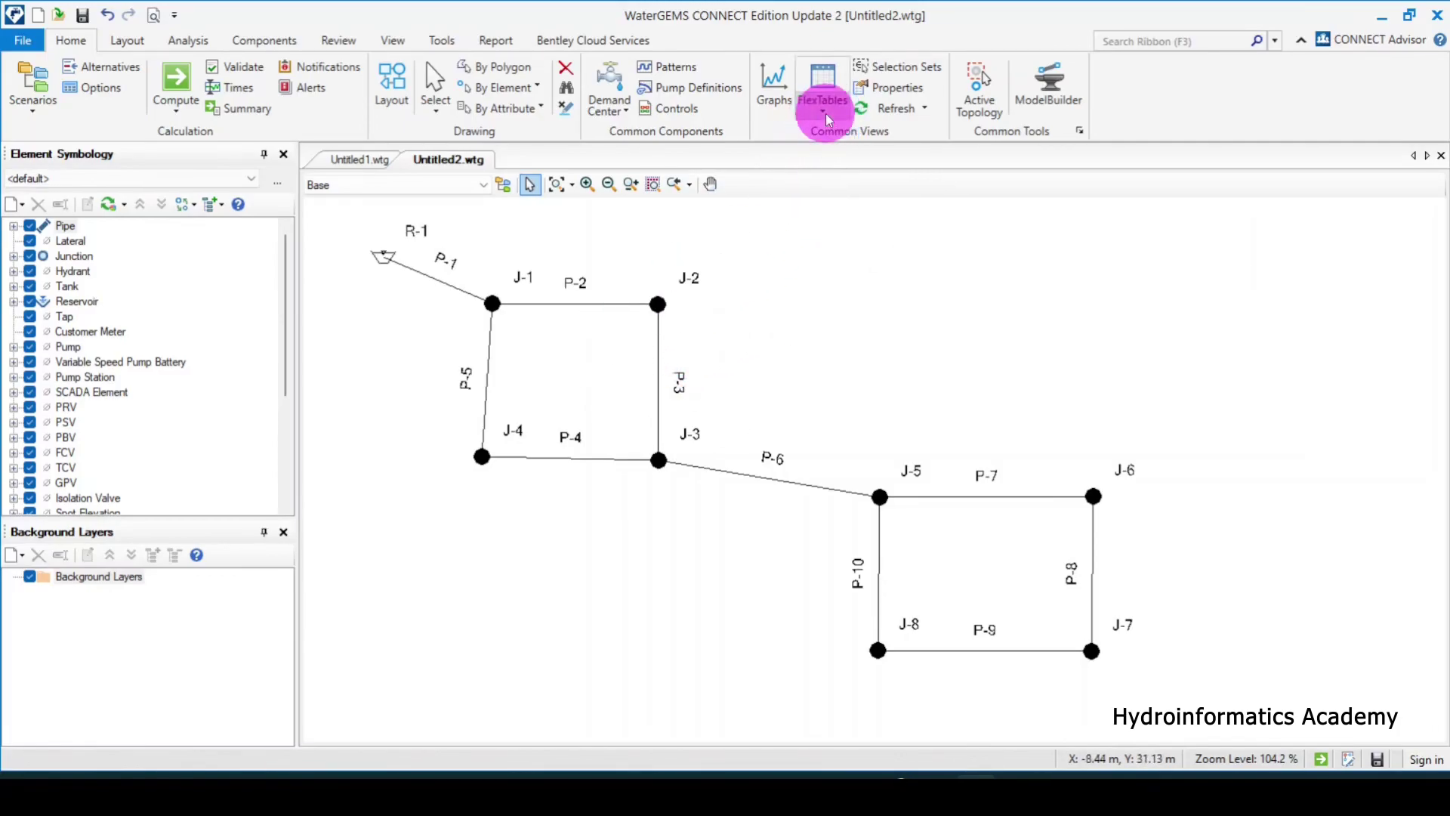
click(824, 95)
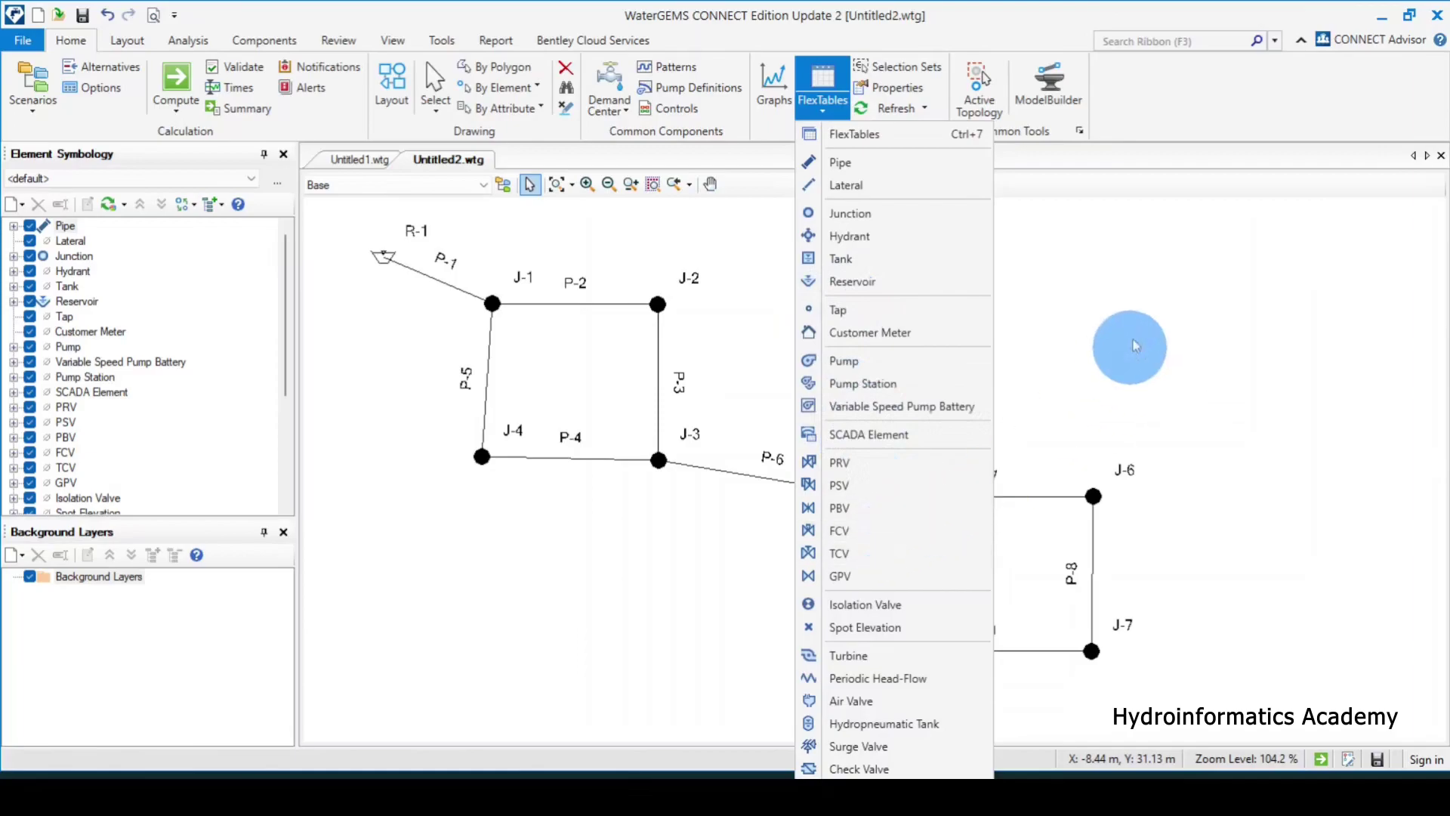
click(1126, 344)
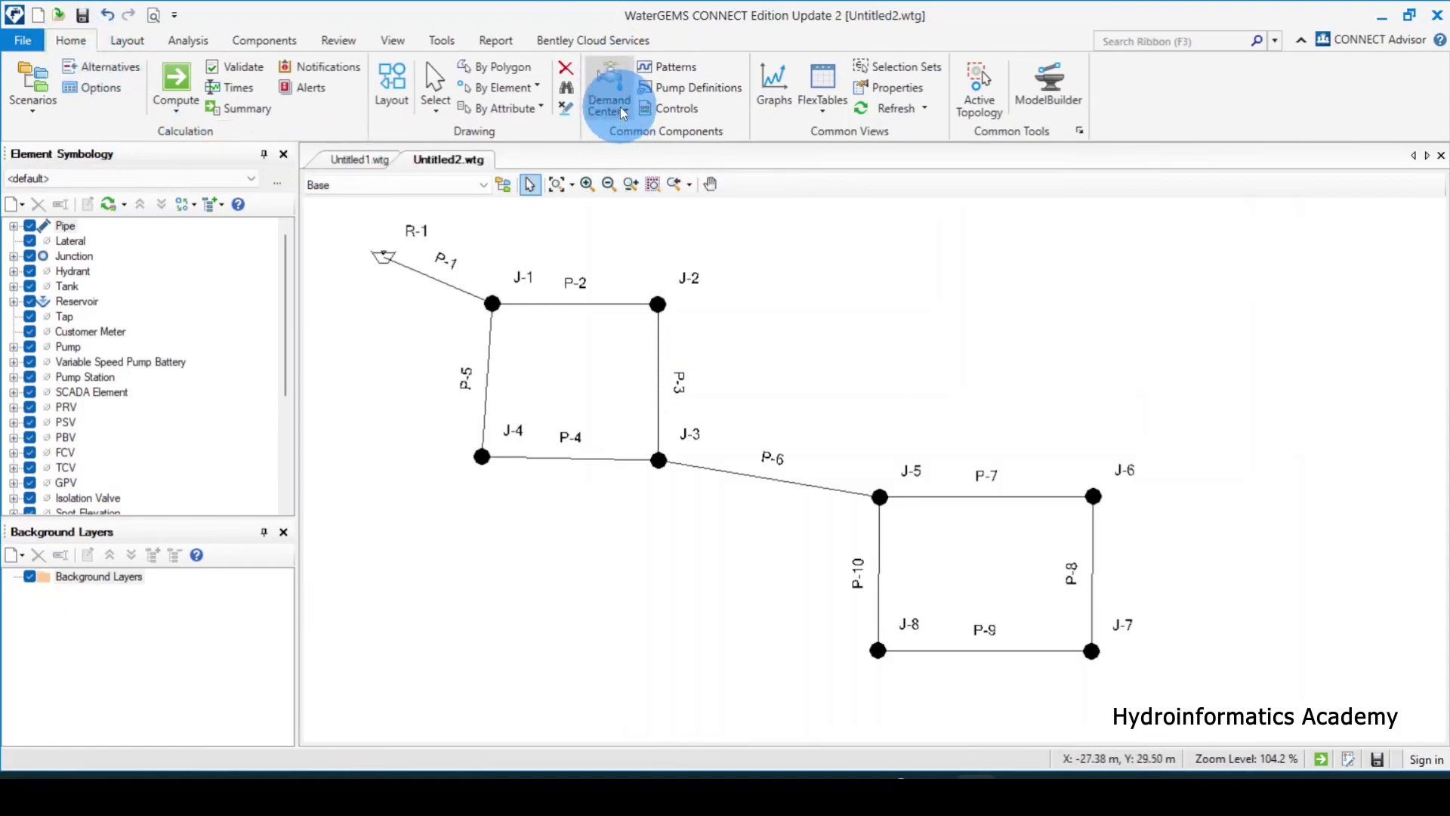
Step: Open the Demand Control Center, agreeing to continue without cancel and undo support
click(618, 83)
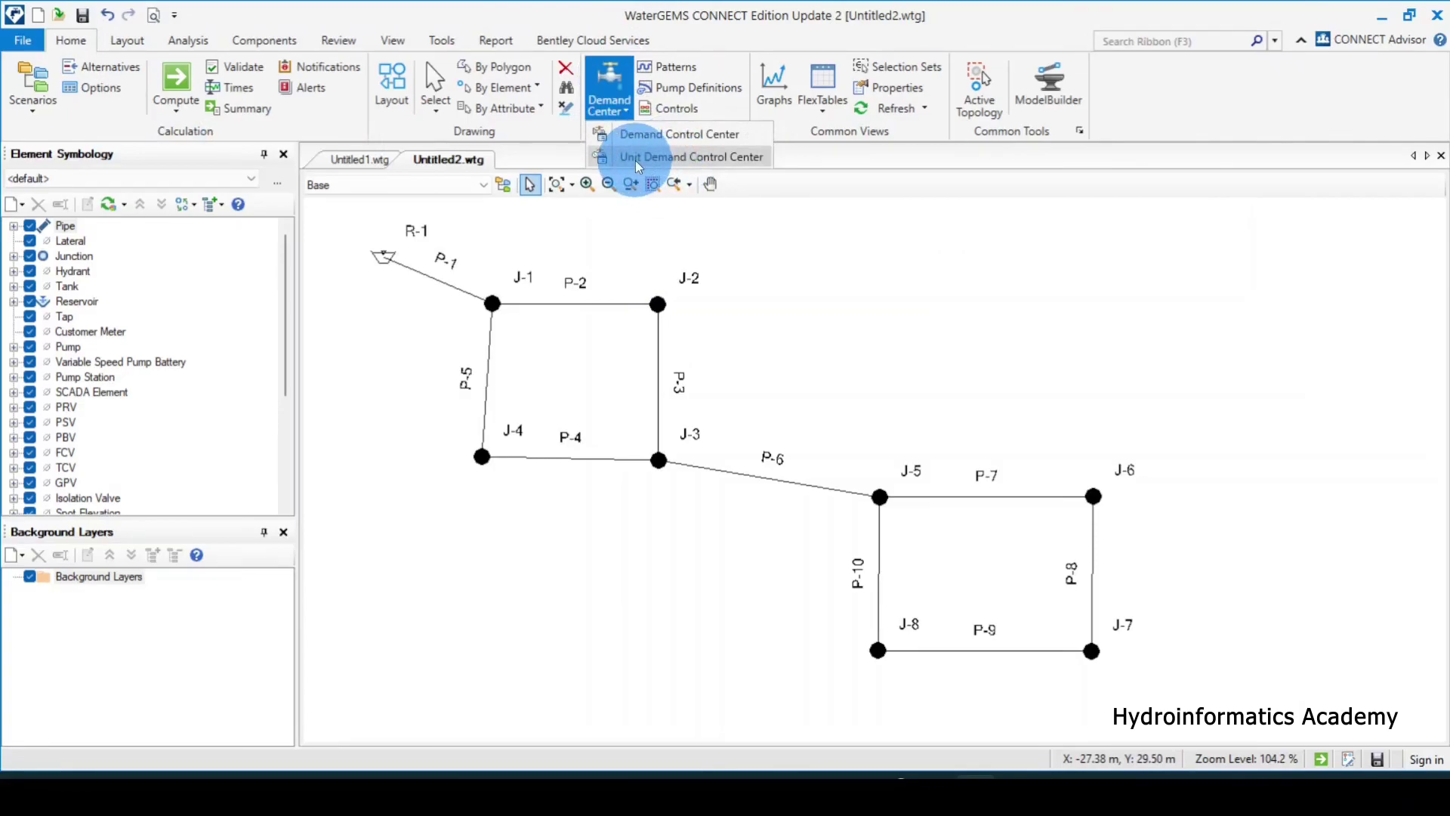
click(690, 134)
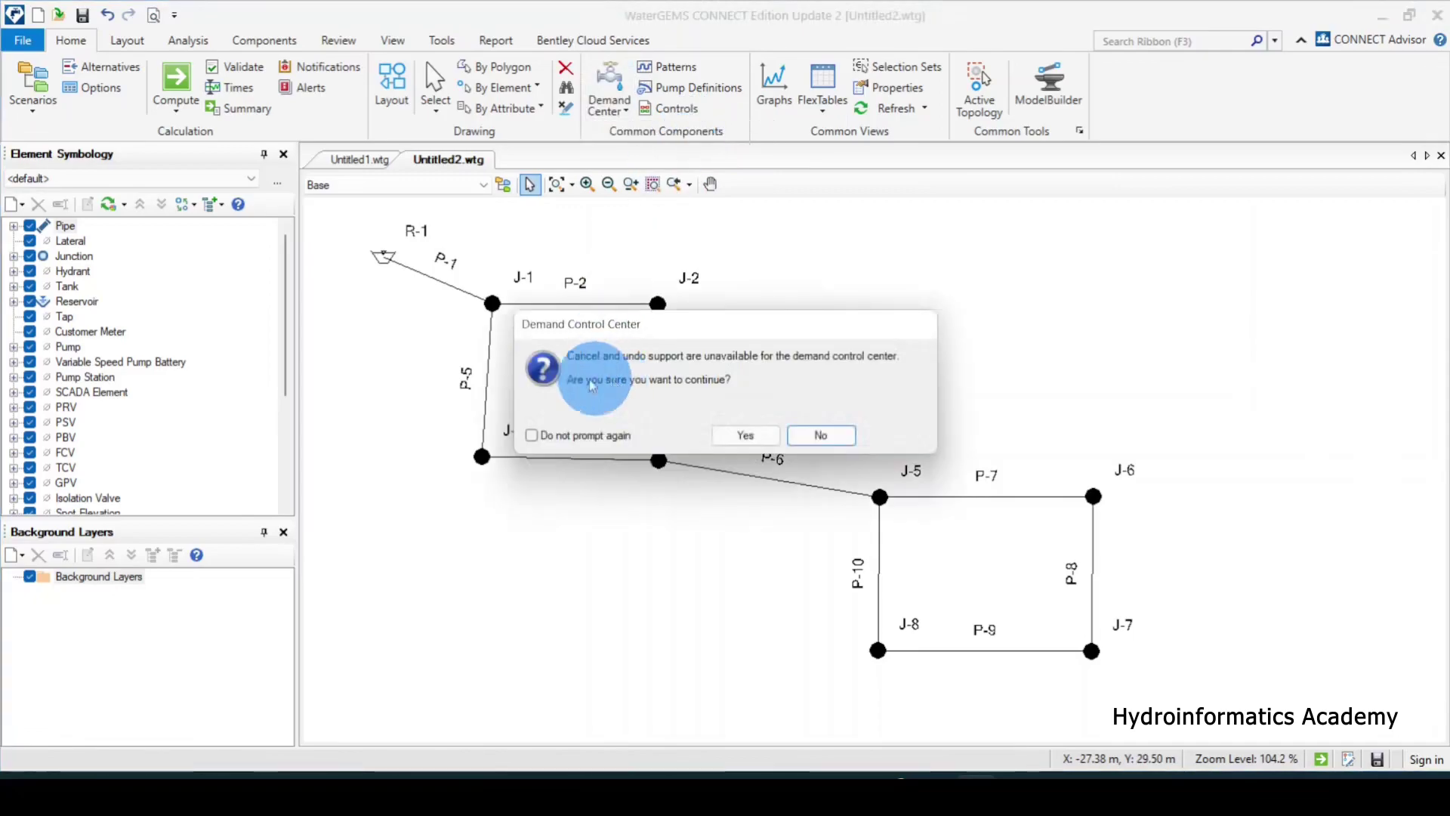
click(745, 434)
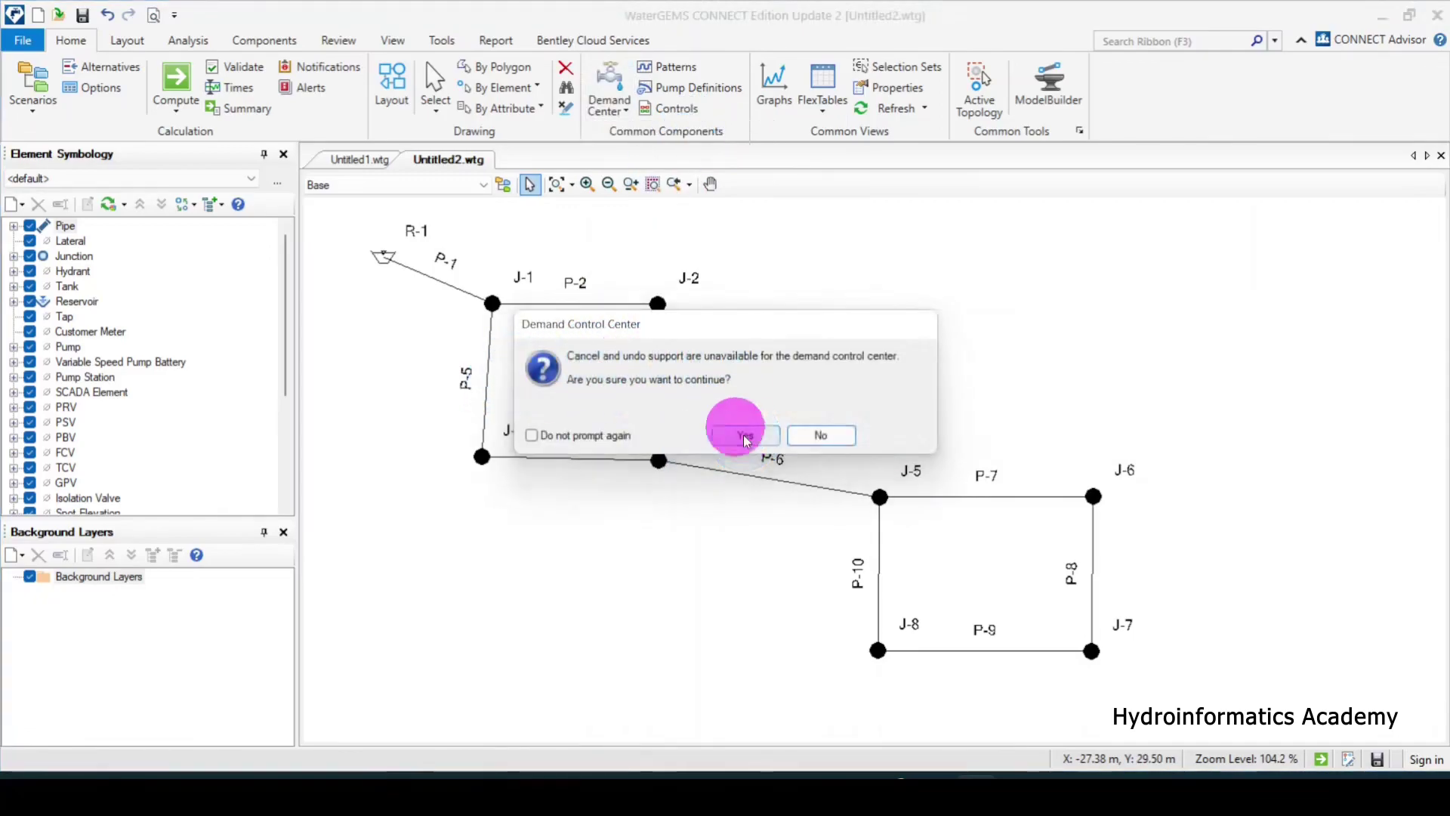
drag(413, 215, 834, 143)
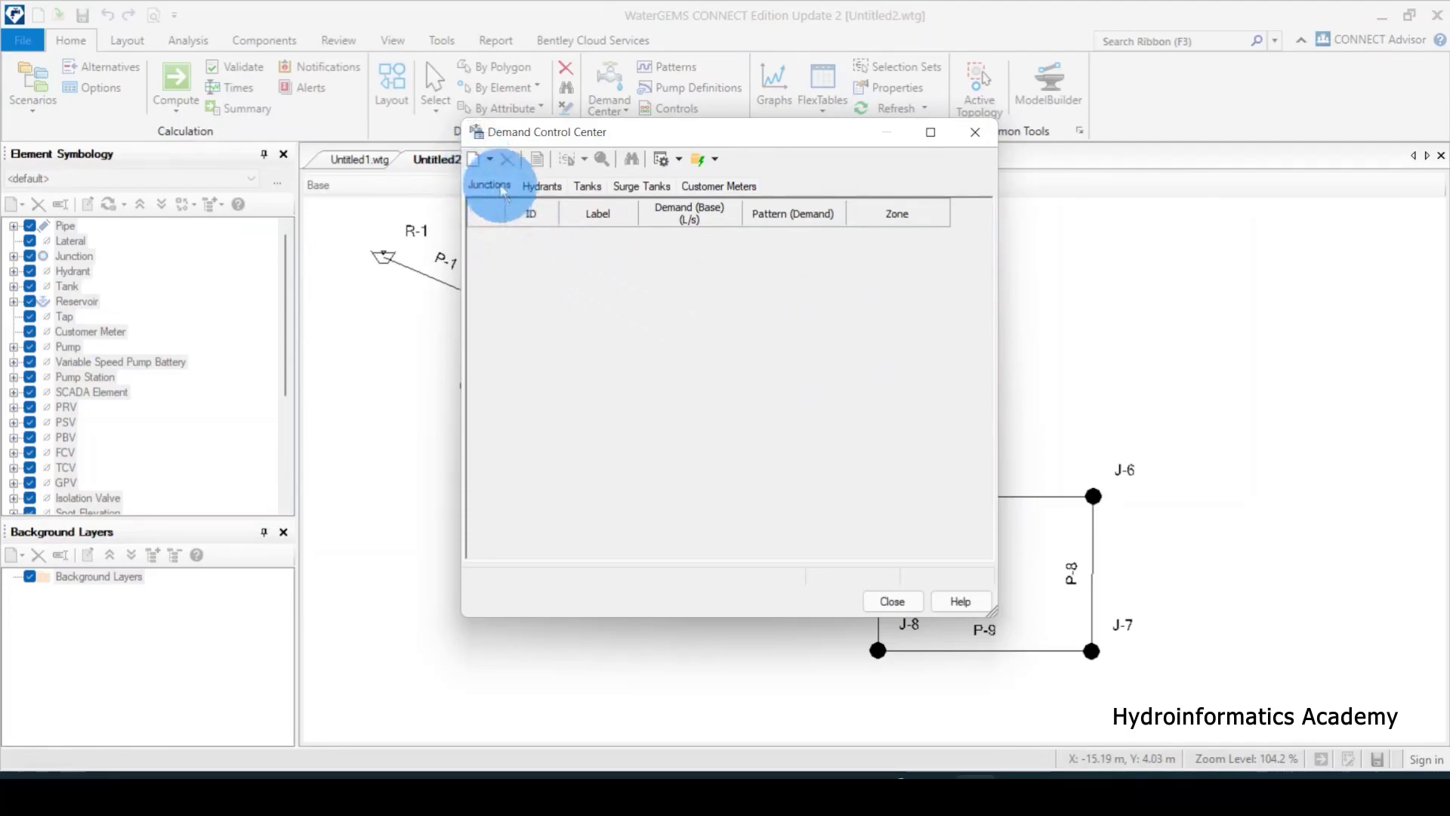
click(490, 160)
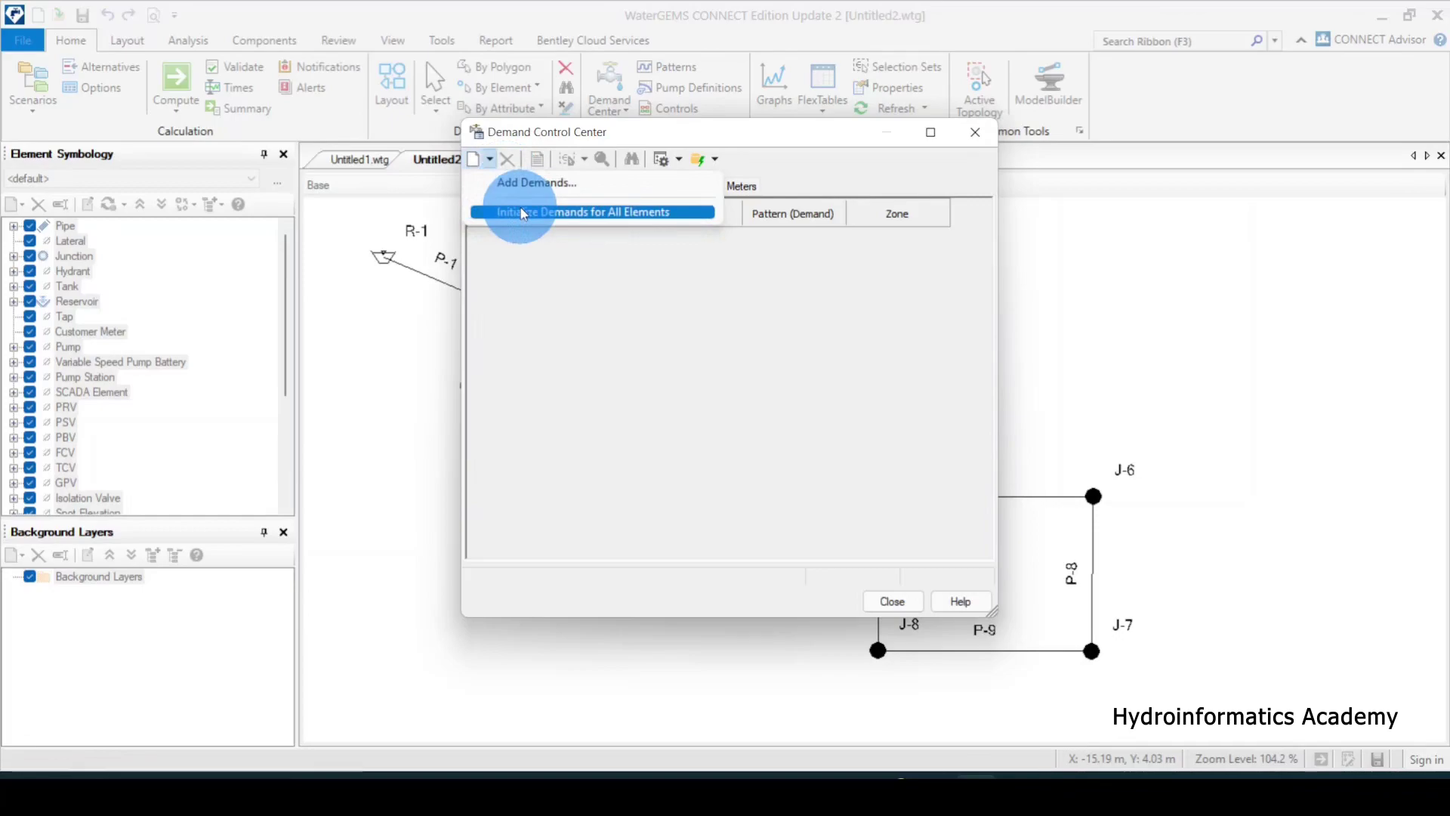
click(742, 143)
drag(672, 139, 761, 79)
click(579, 100)
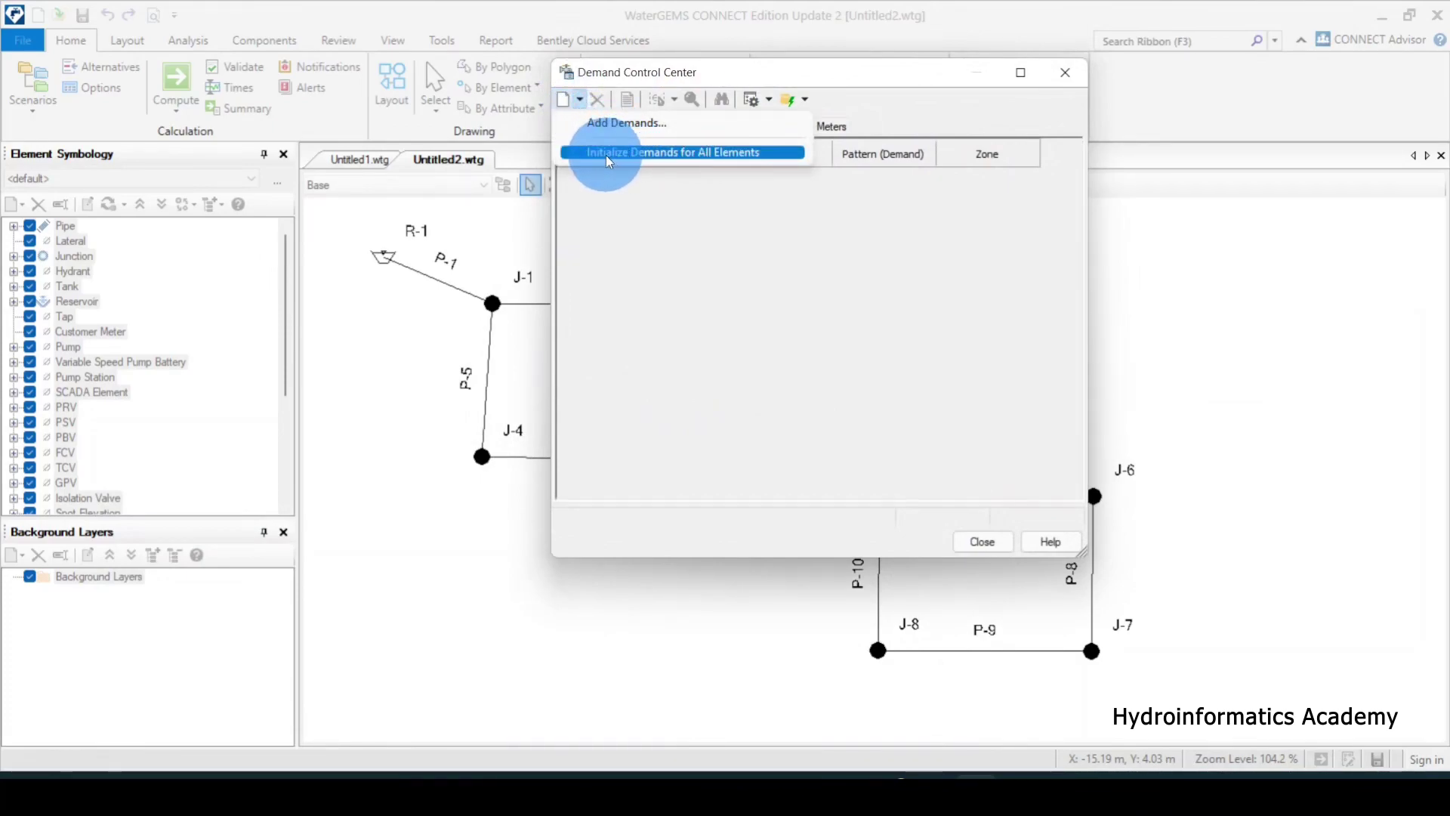
click(606, 155)
click(580, 100)
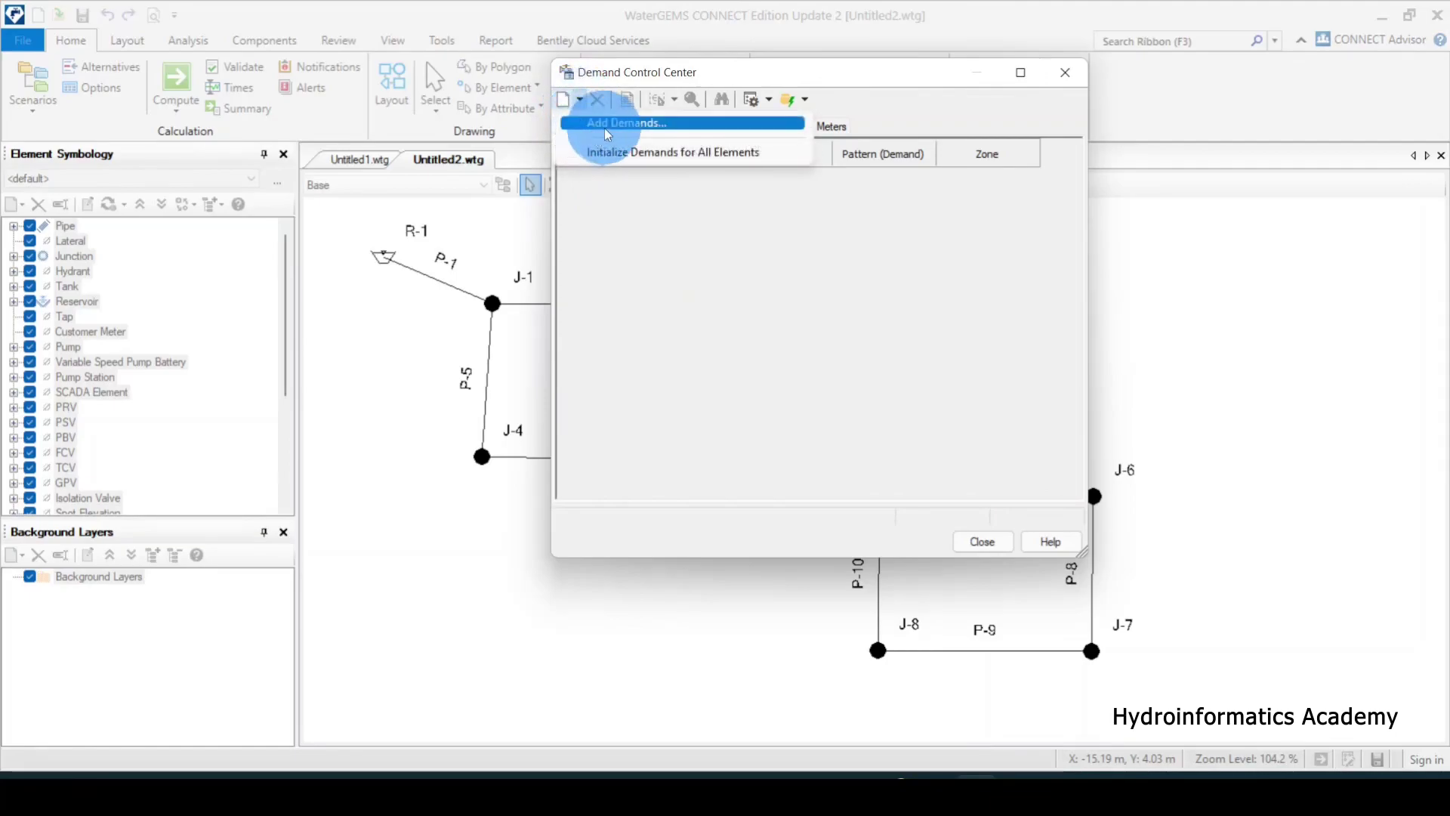
click(604, 124)
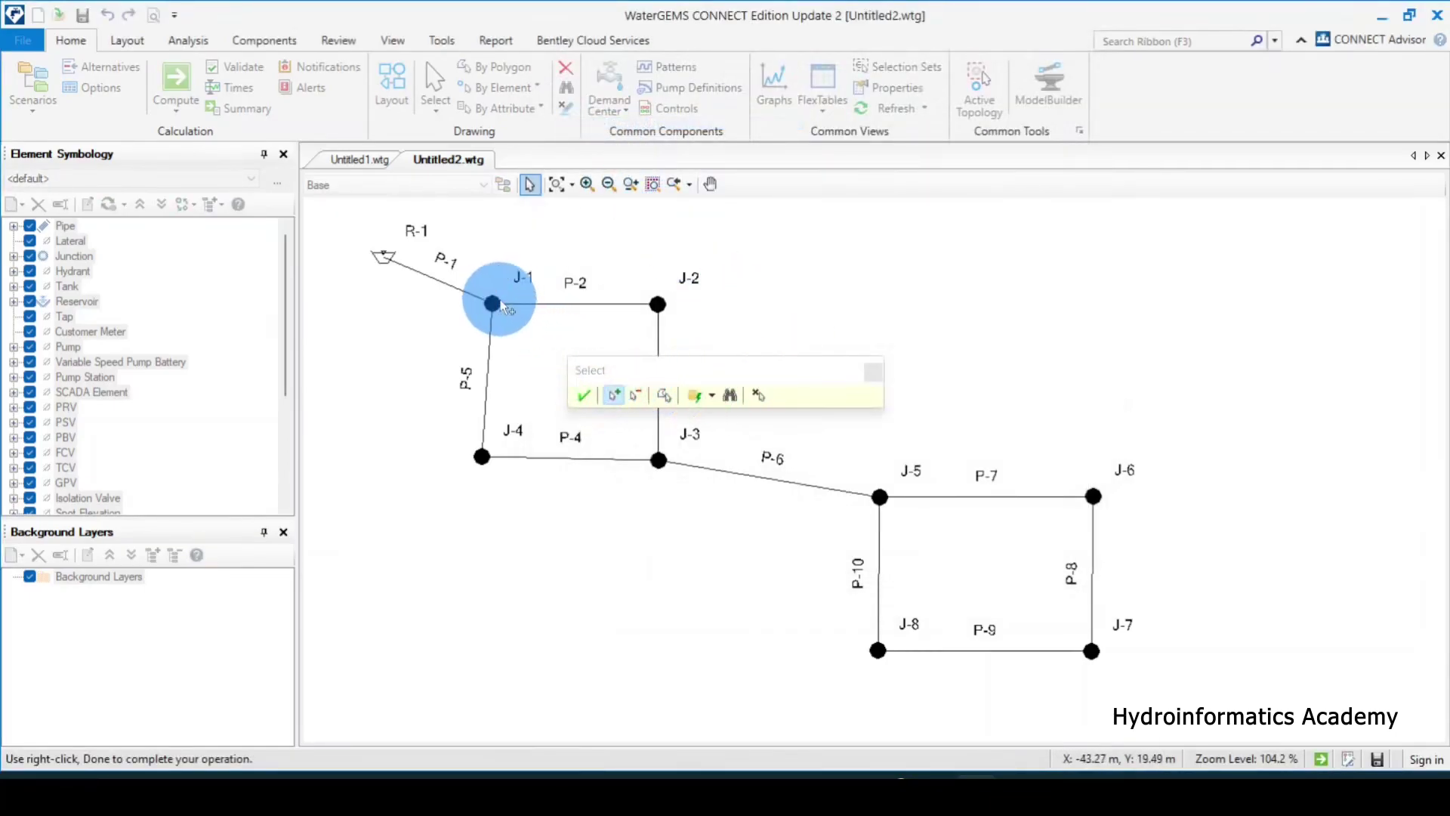
click(873, 373)
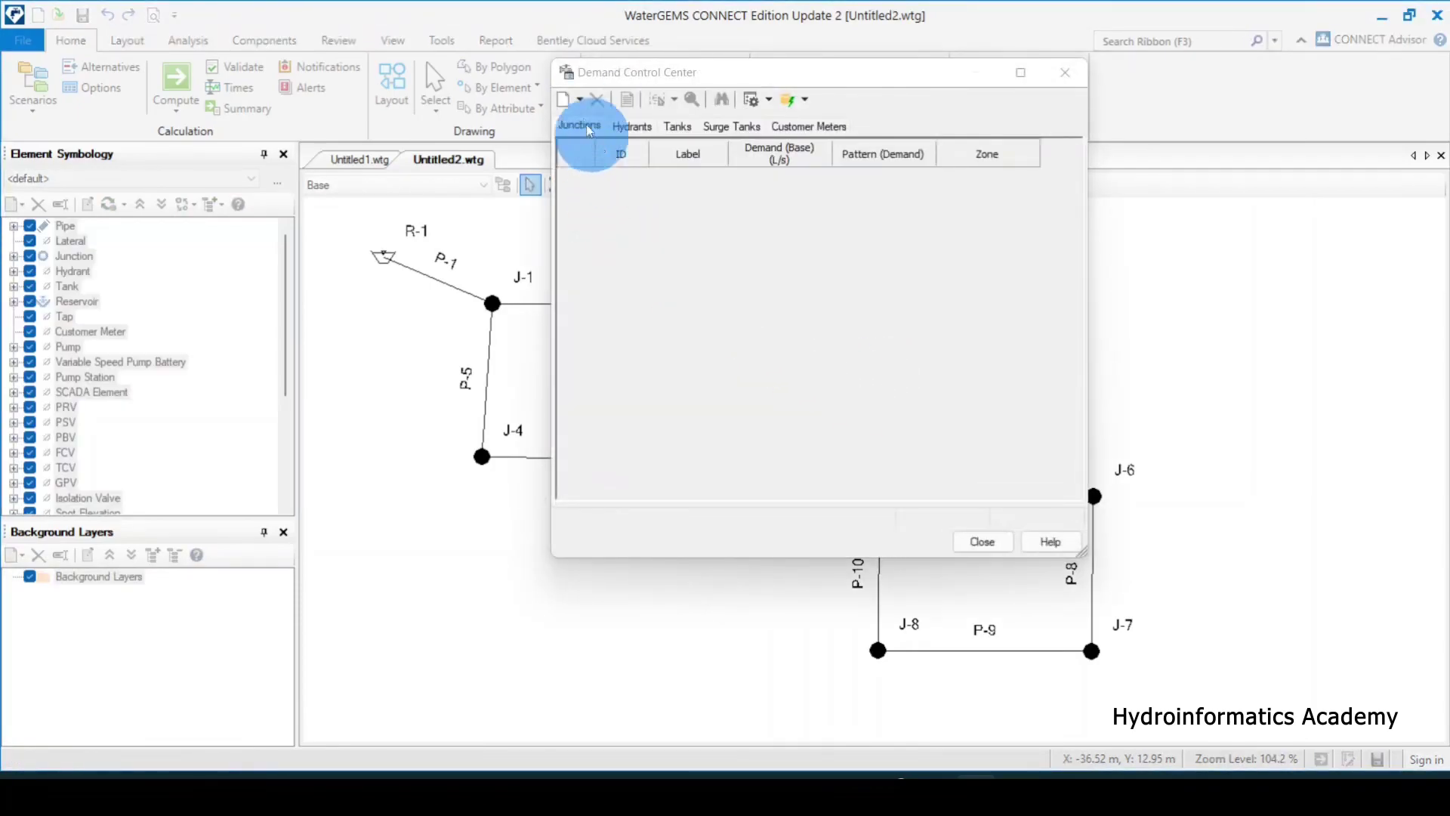
Step: Initialize demands for all elements on the junction list of the Demand Control Center
click(580, 101)
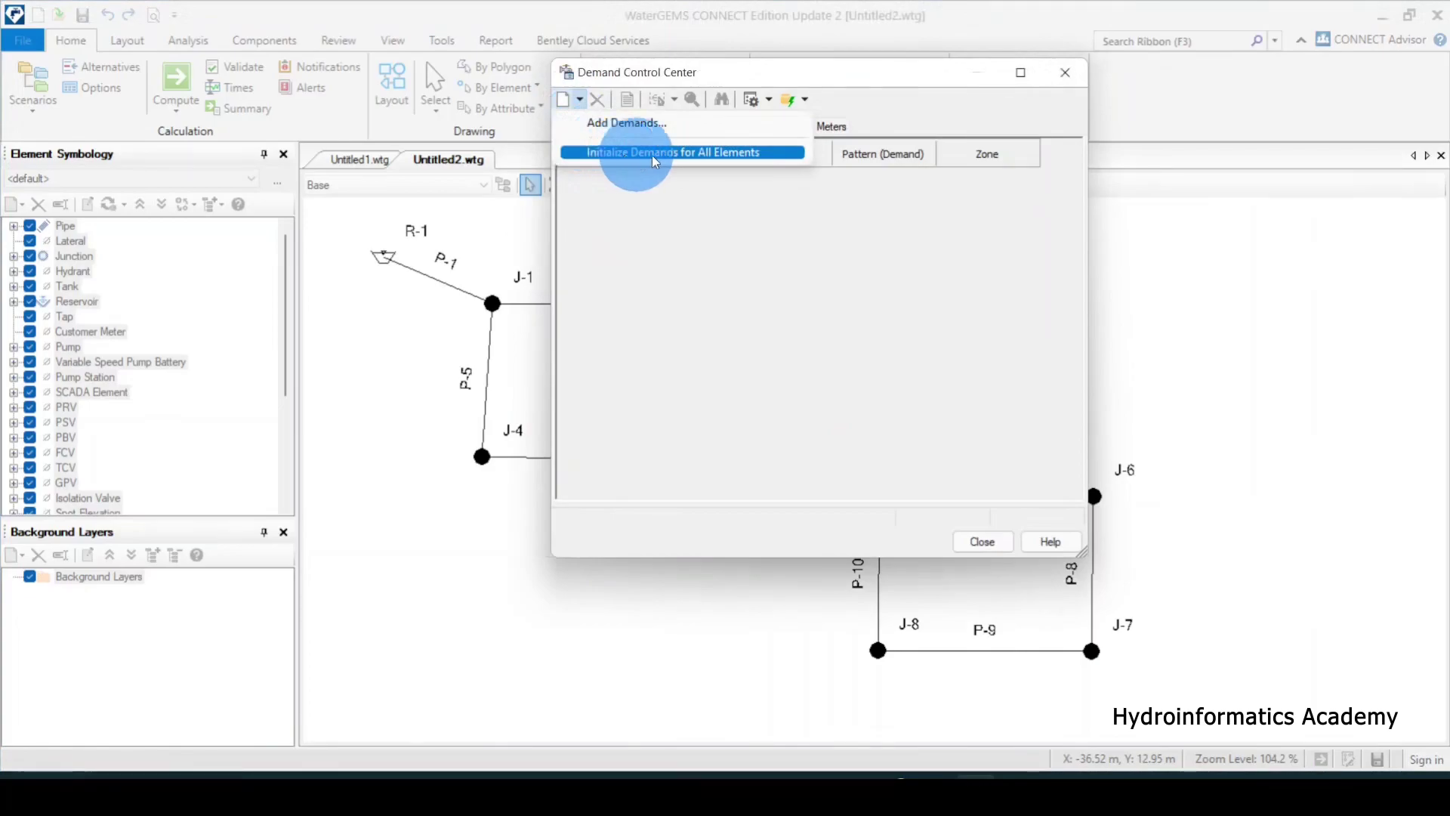
click(710, 156)
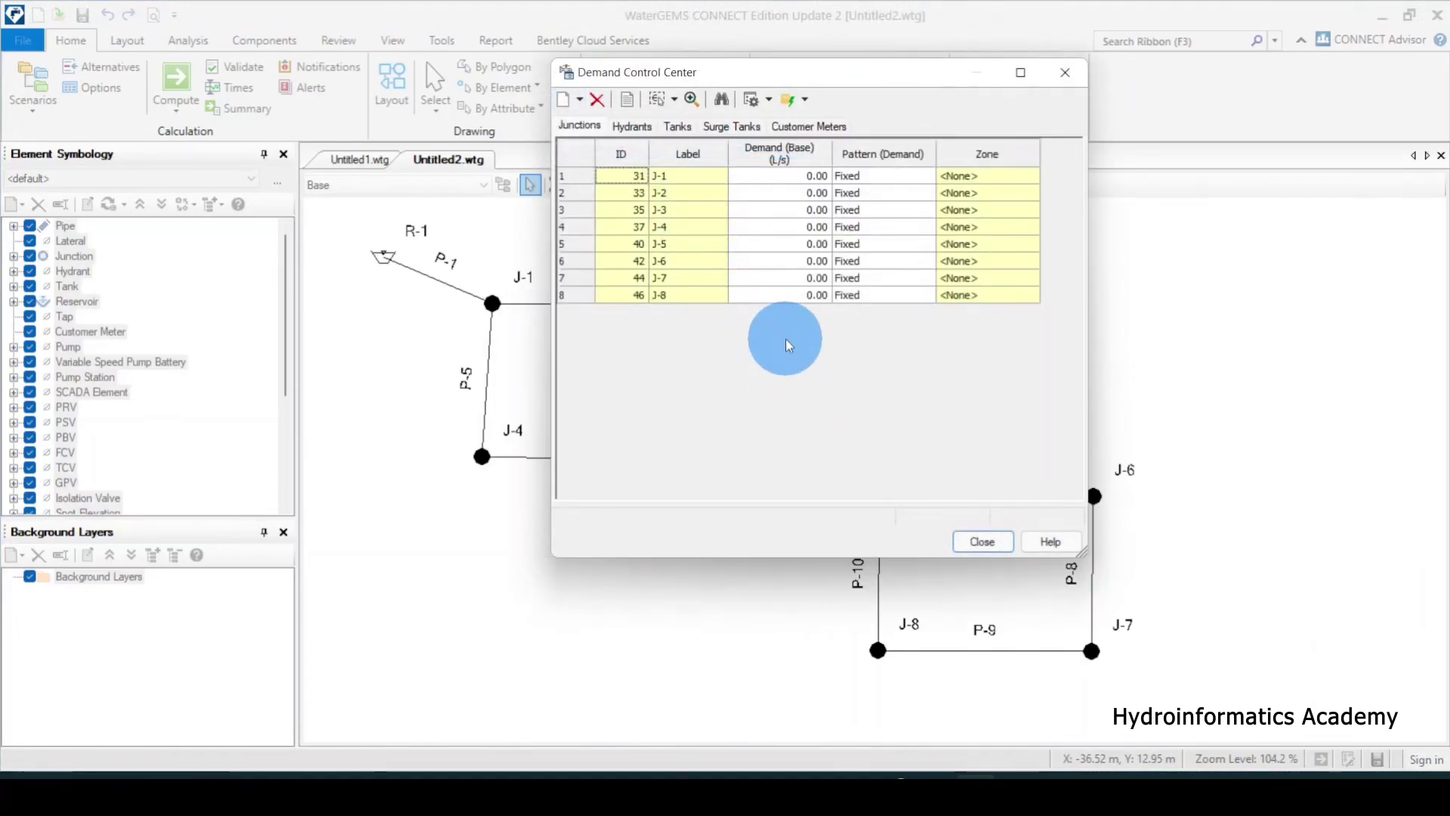
drag(822, 82, 761, 232)
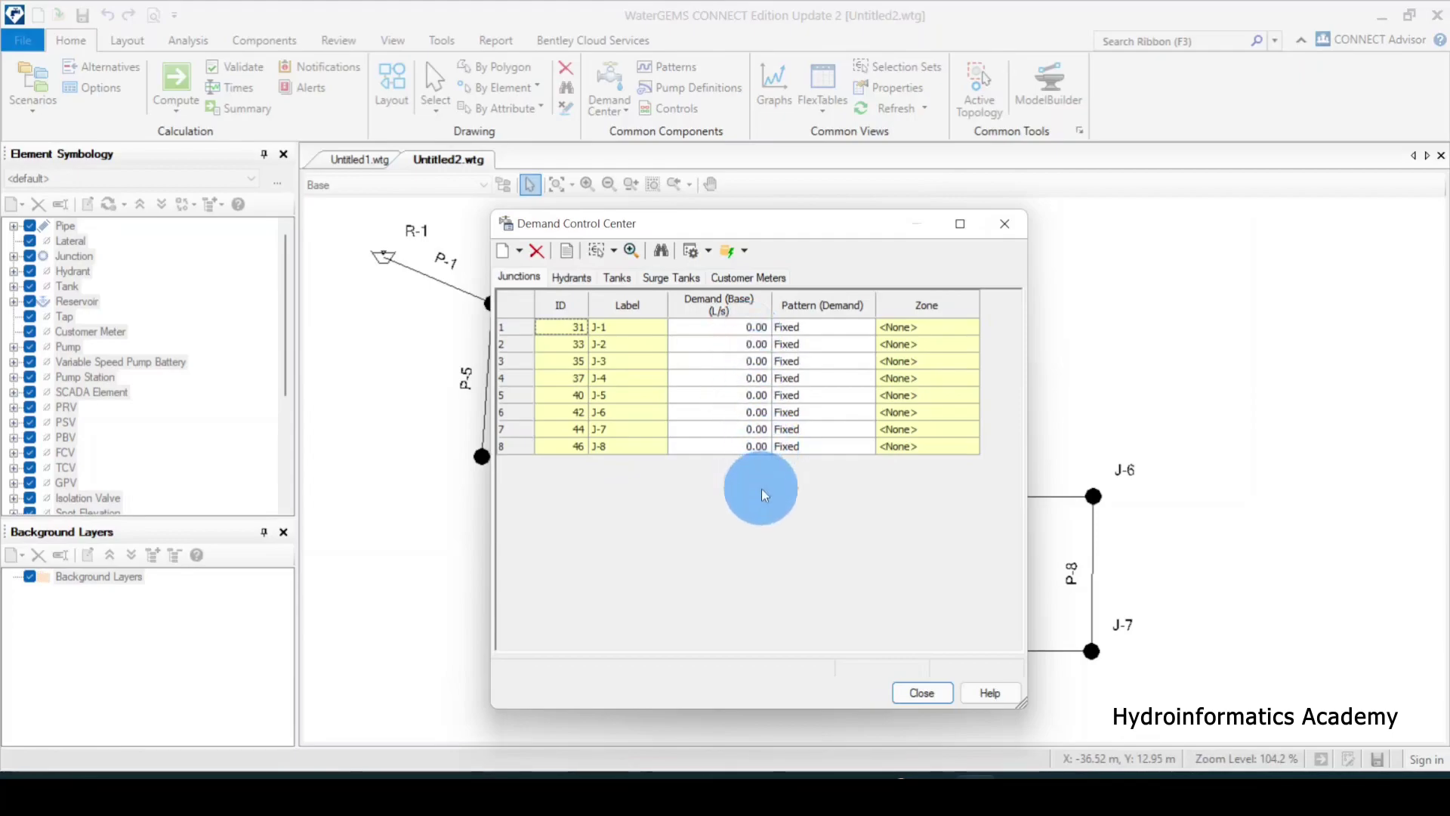
drag(786, 234, 758, 180)
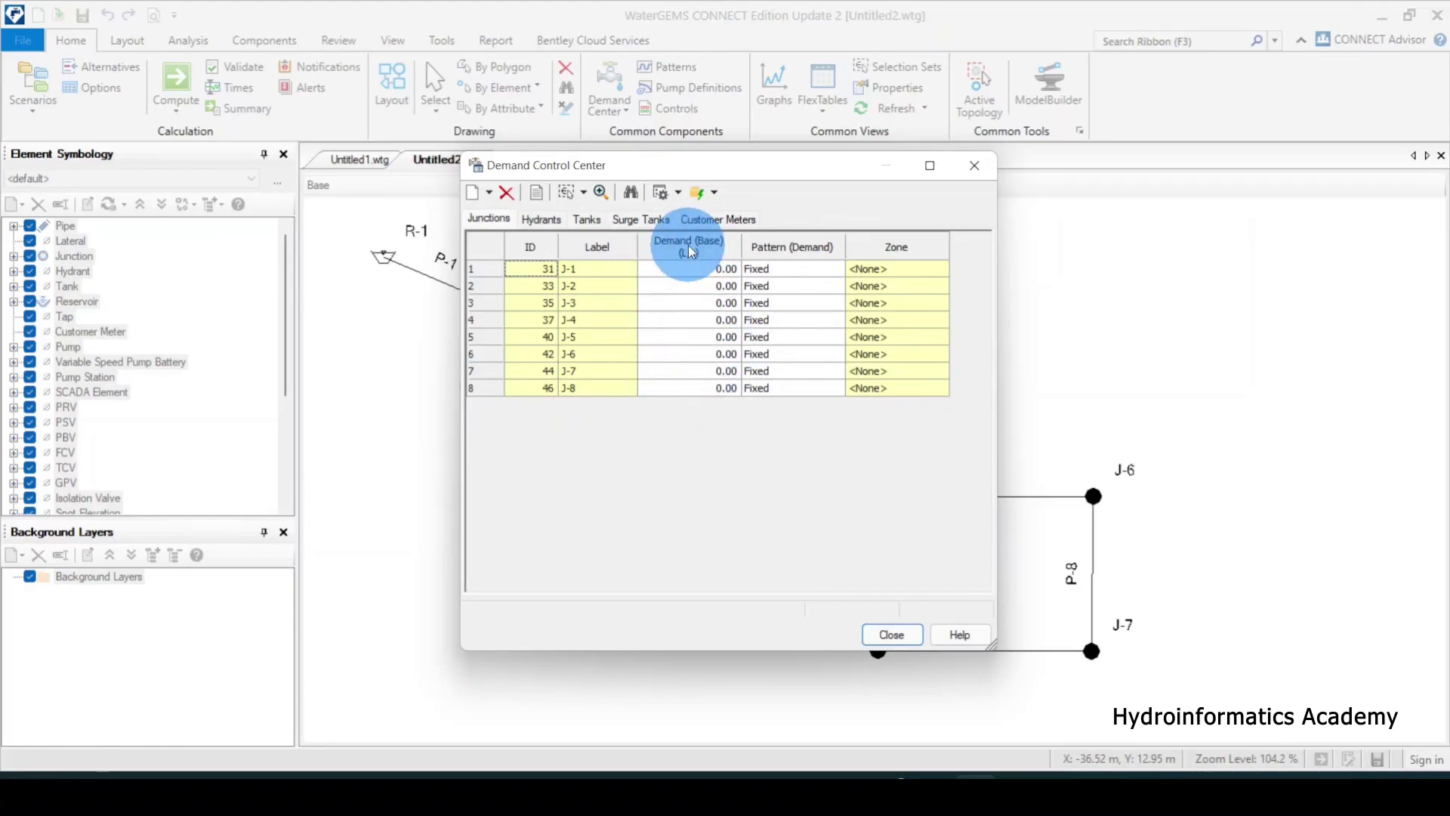
Step: Check the unit and display format of the Demand (Base) column, accepting them as they are
right_click(688, 245)
click(710, 253)
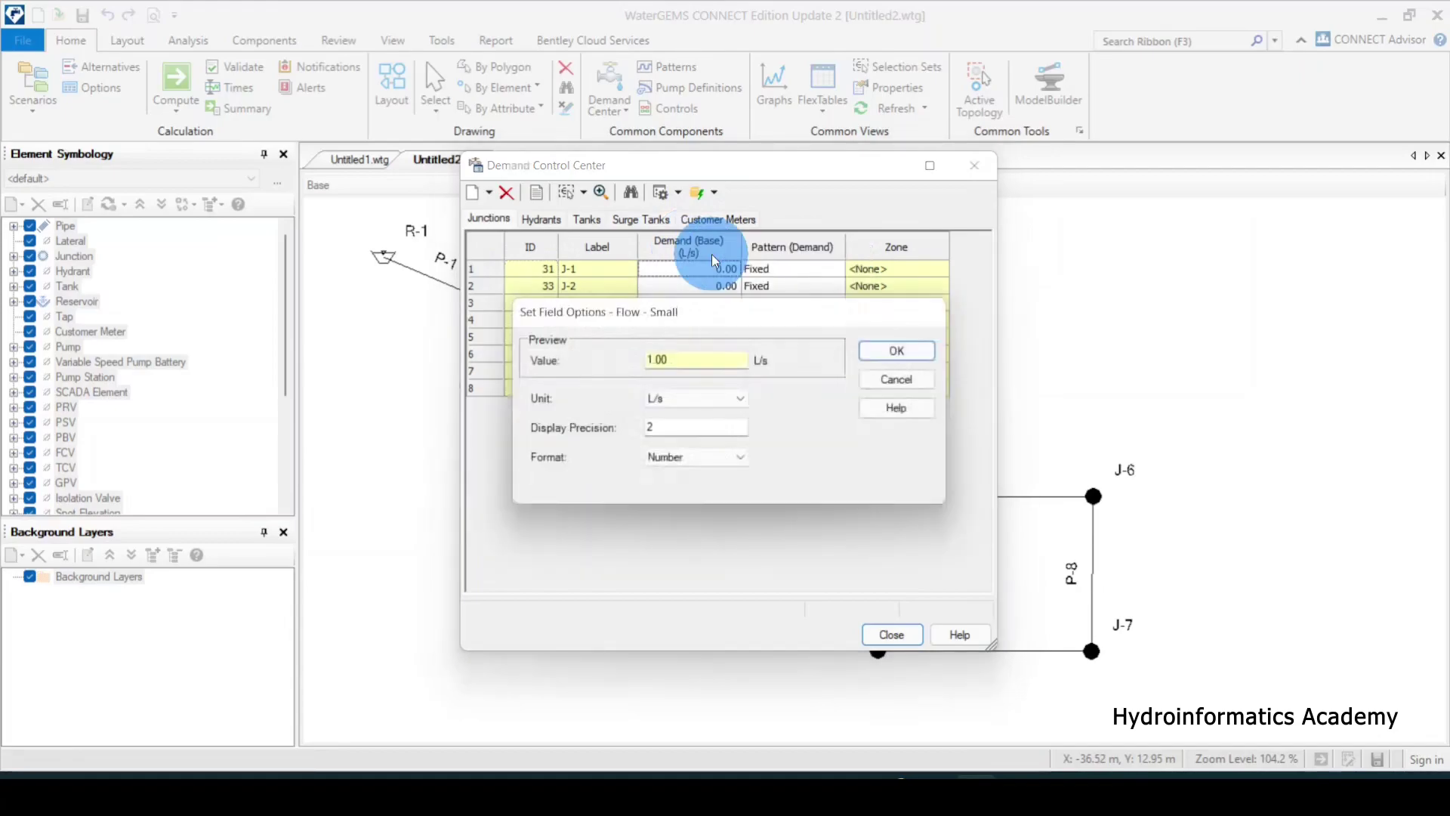
click(891, 355)
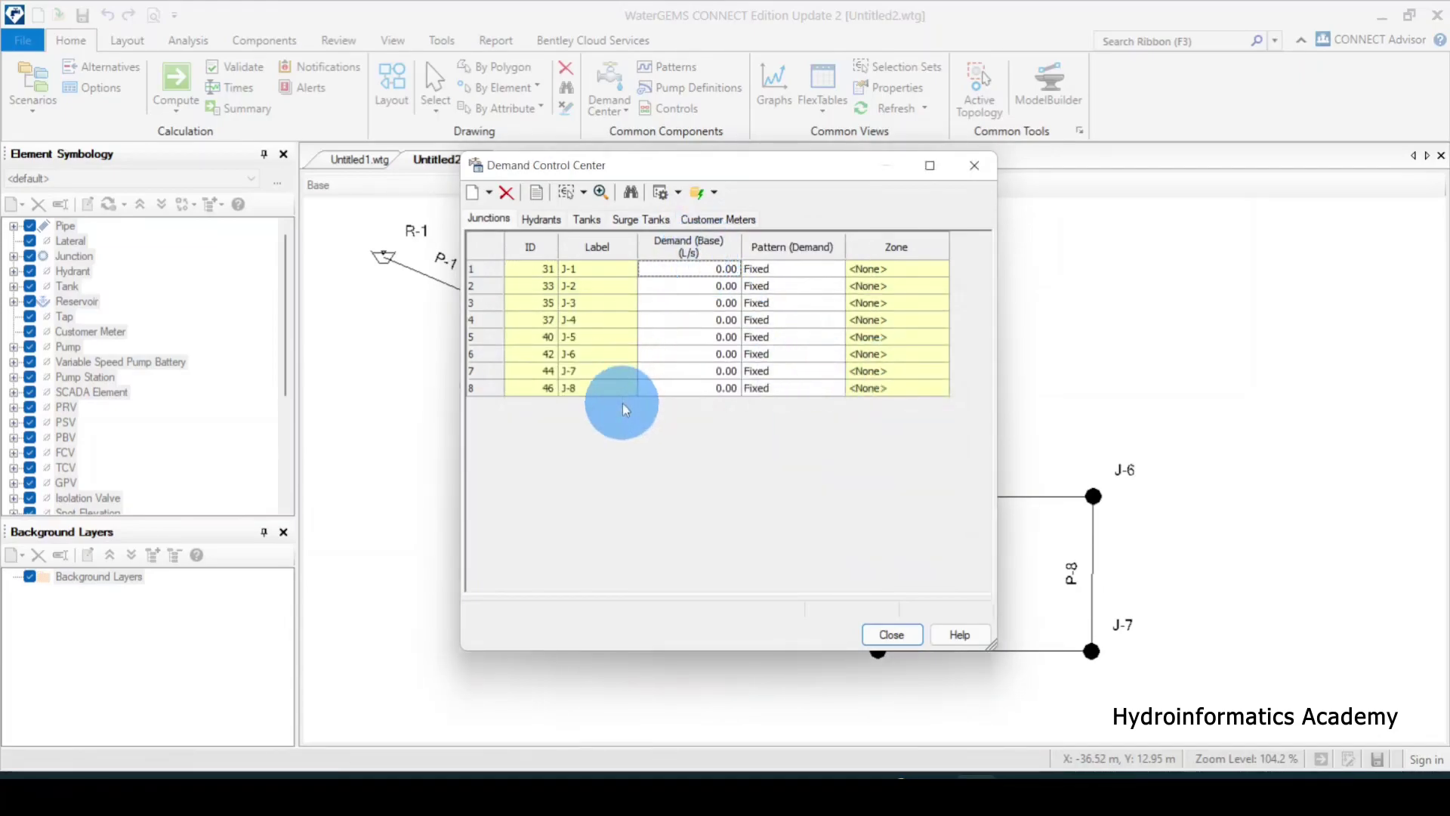
Step: Set the base demand of junctions J-1 and J-2 individually to 1.5 L/s
click(745, 167)
drag(744, 168, 1168, 123)
click(1137, 212)
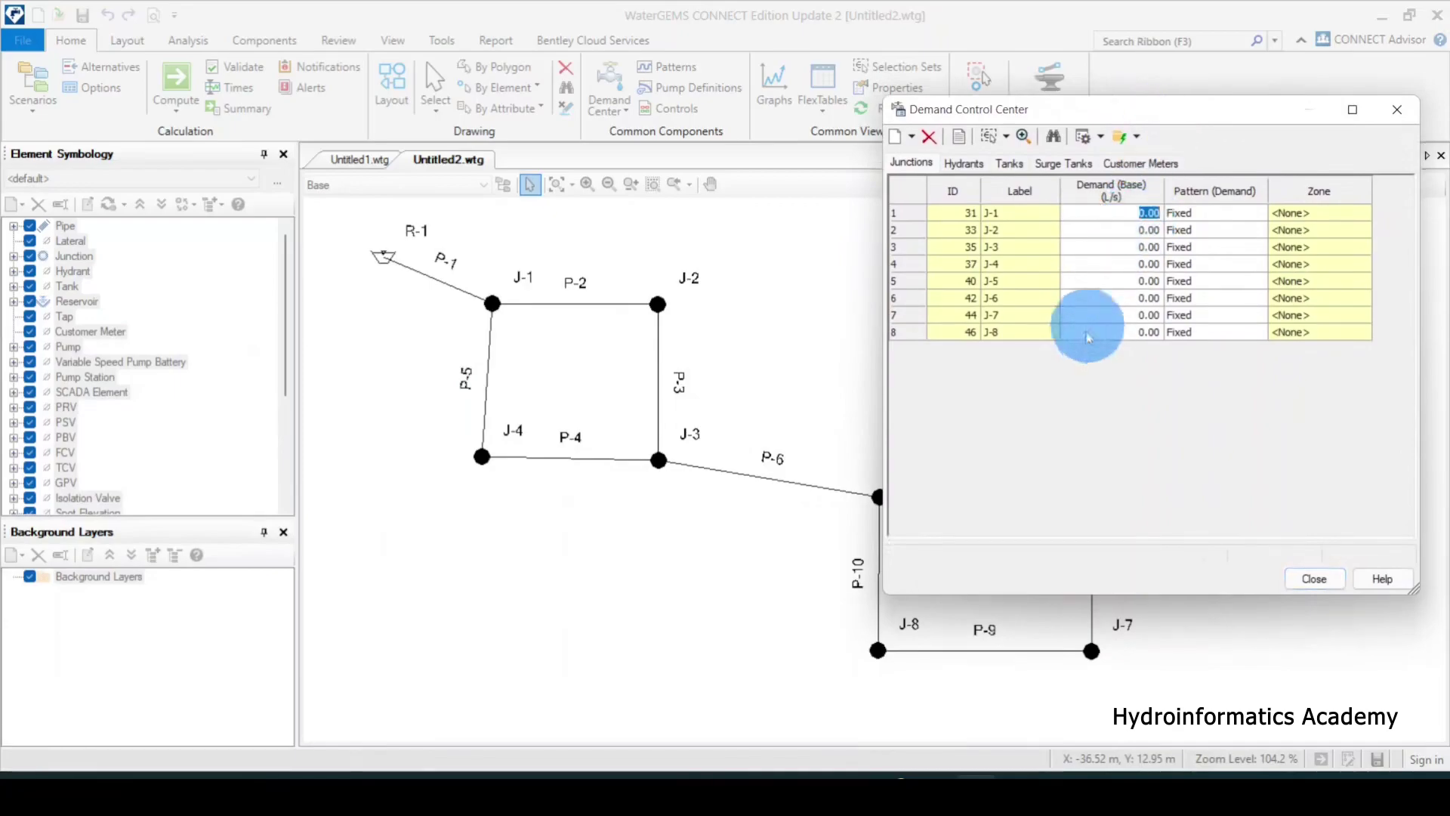
text(1.5)
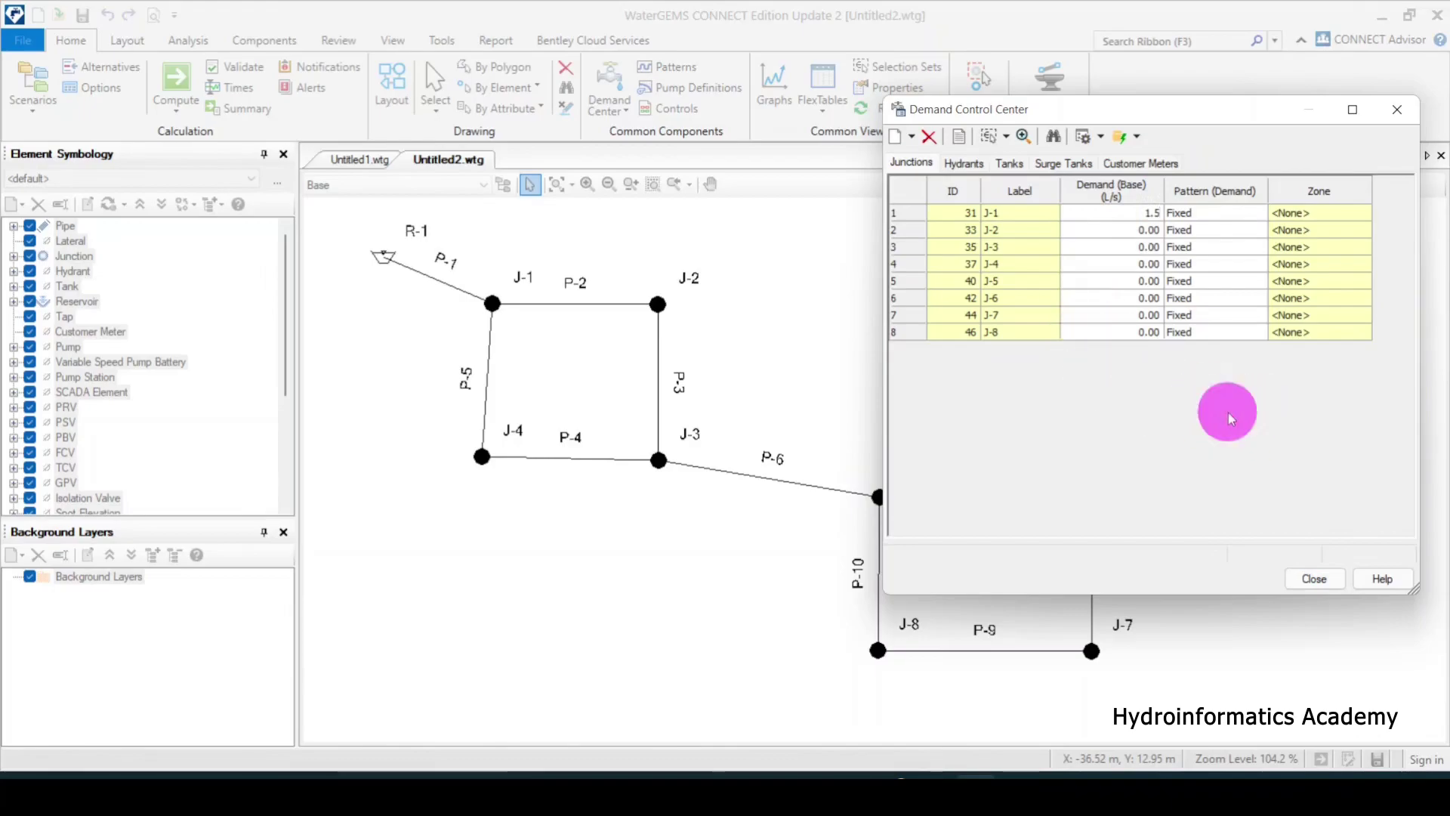
click(1137, 229)
text(1.5)
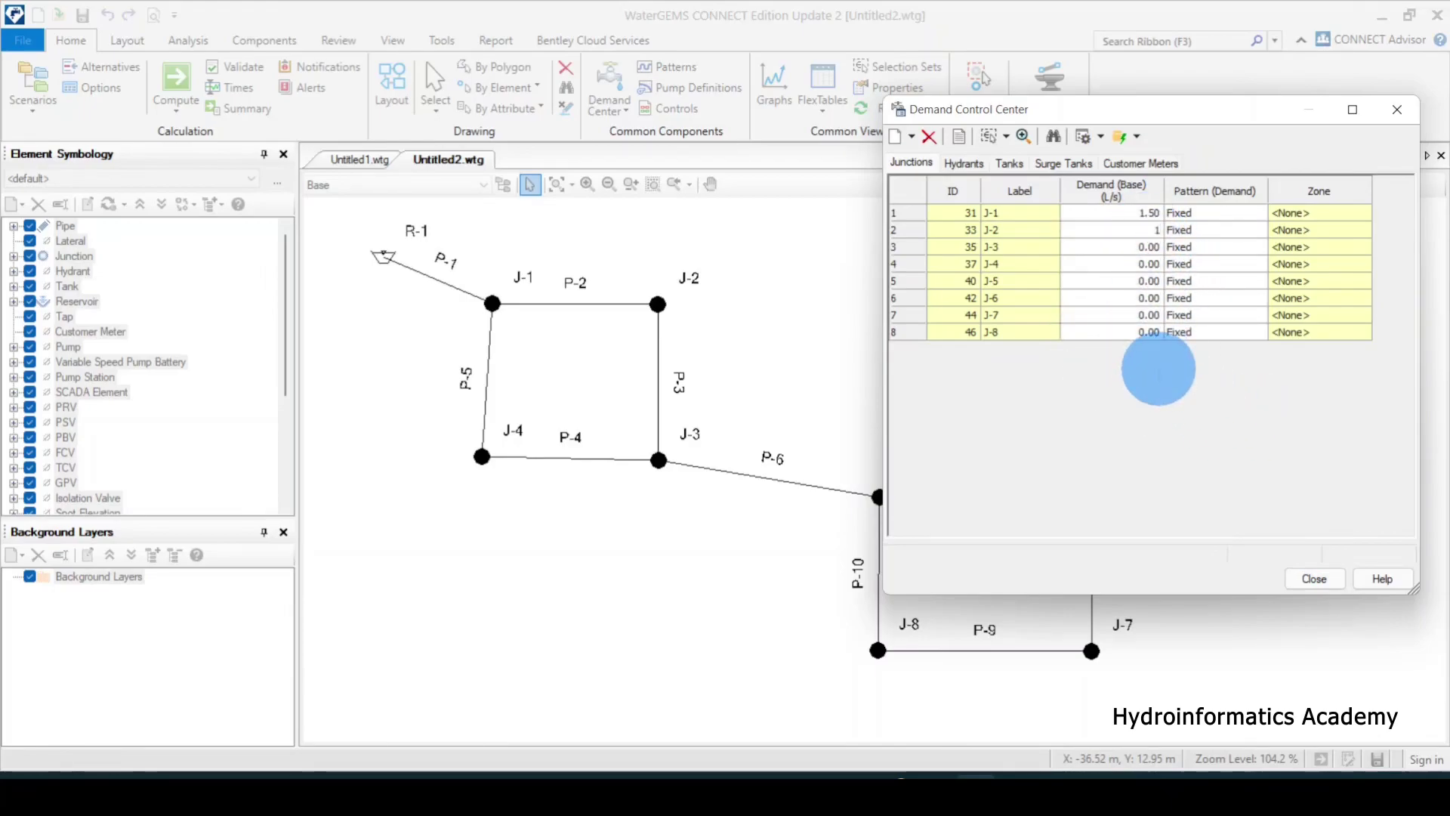
click(1133, 298)
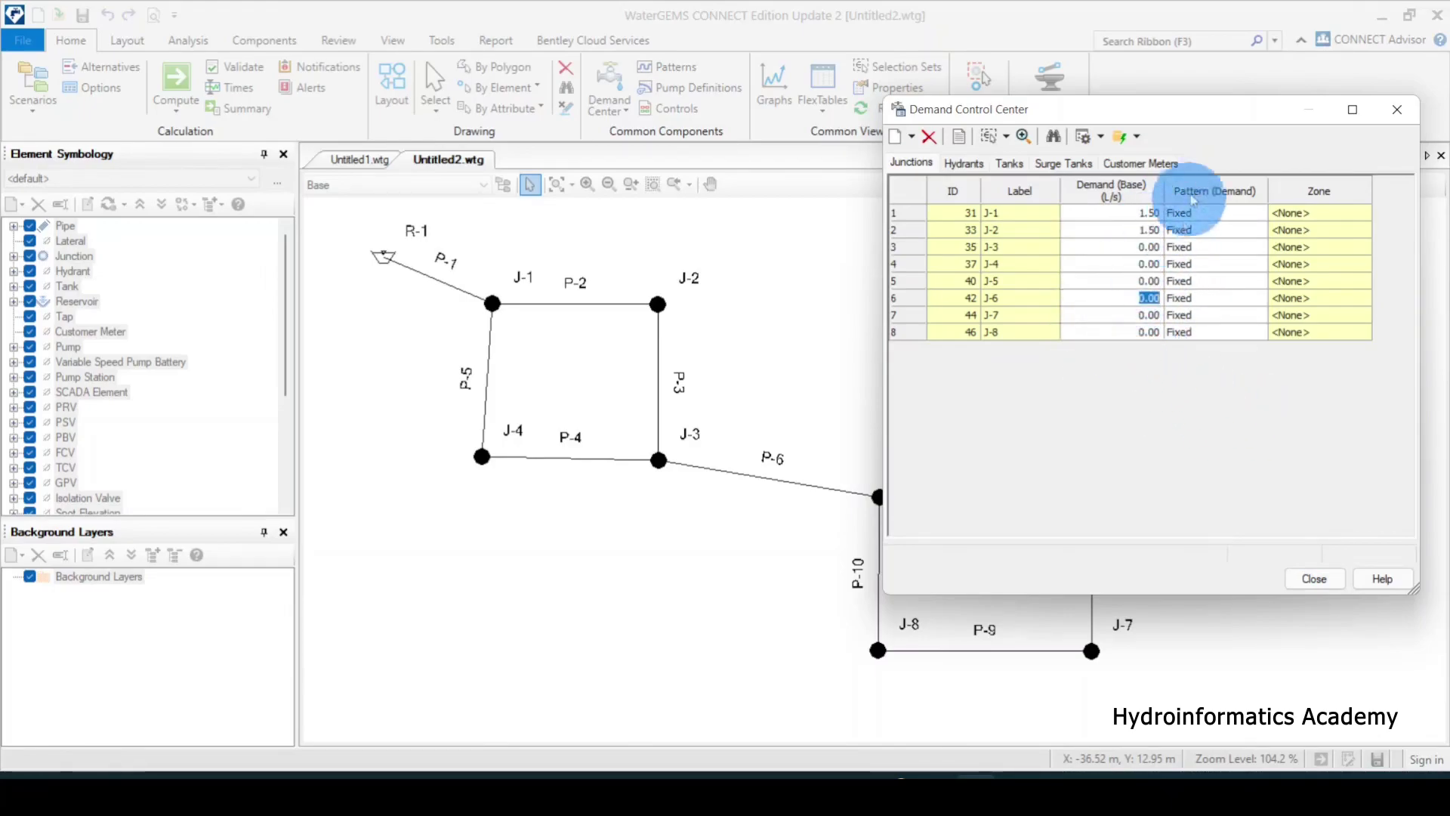
Step: Set the base demand of all junctions to 1.5 L/s with a Global Edit using the Set operation
right_click(1099, 191)
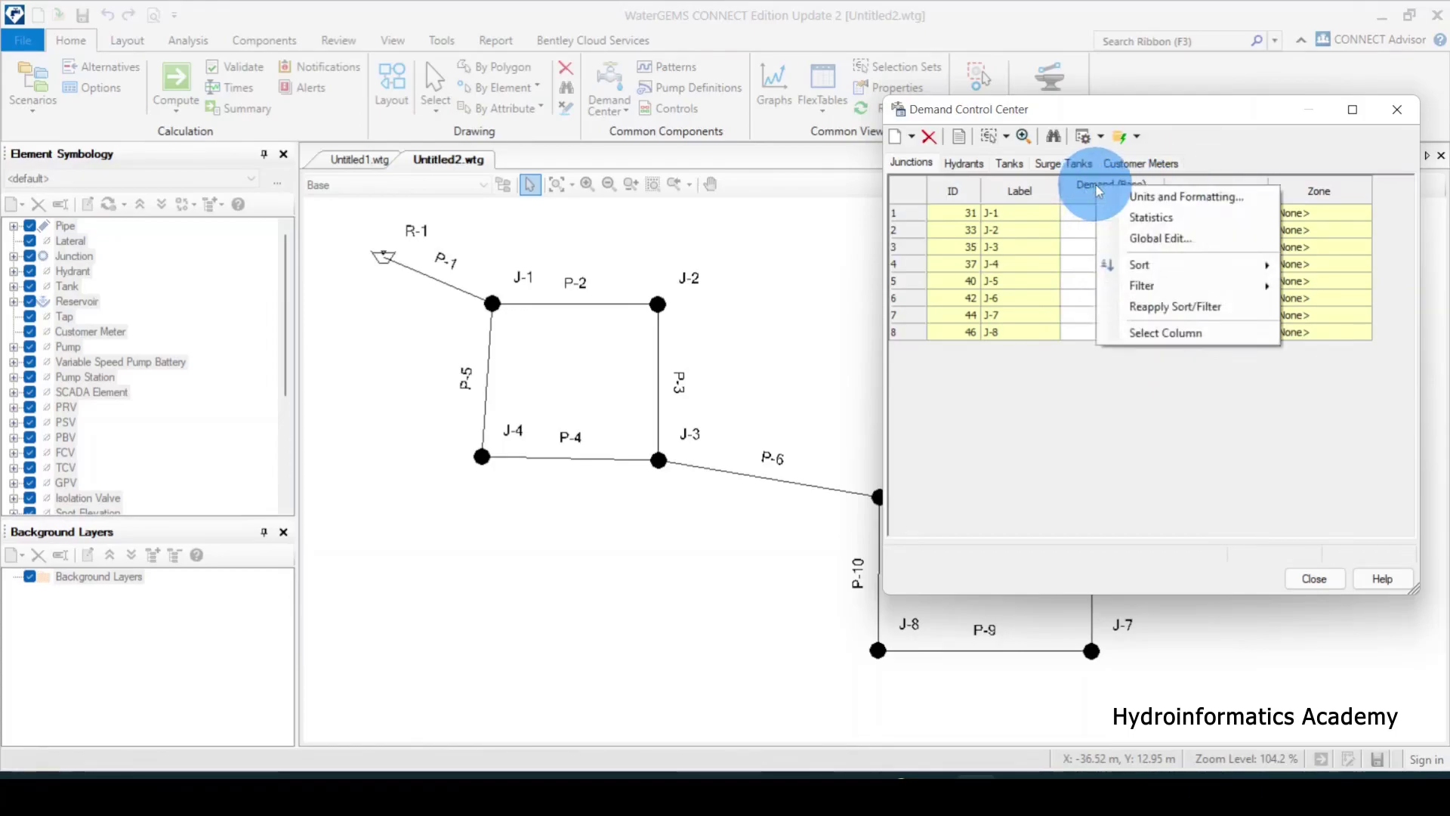
click(1160, 238)
drag(1102, 244, 307, 174)
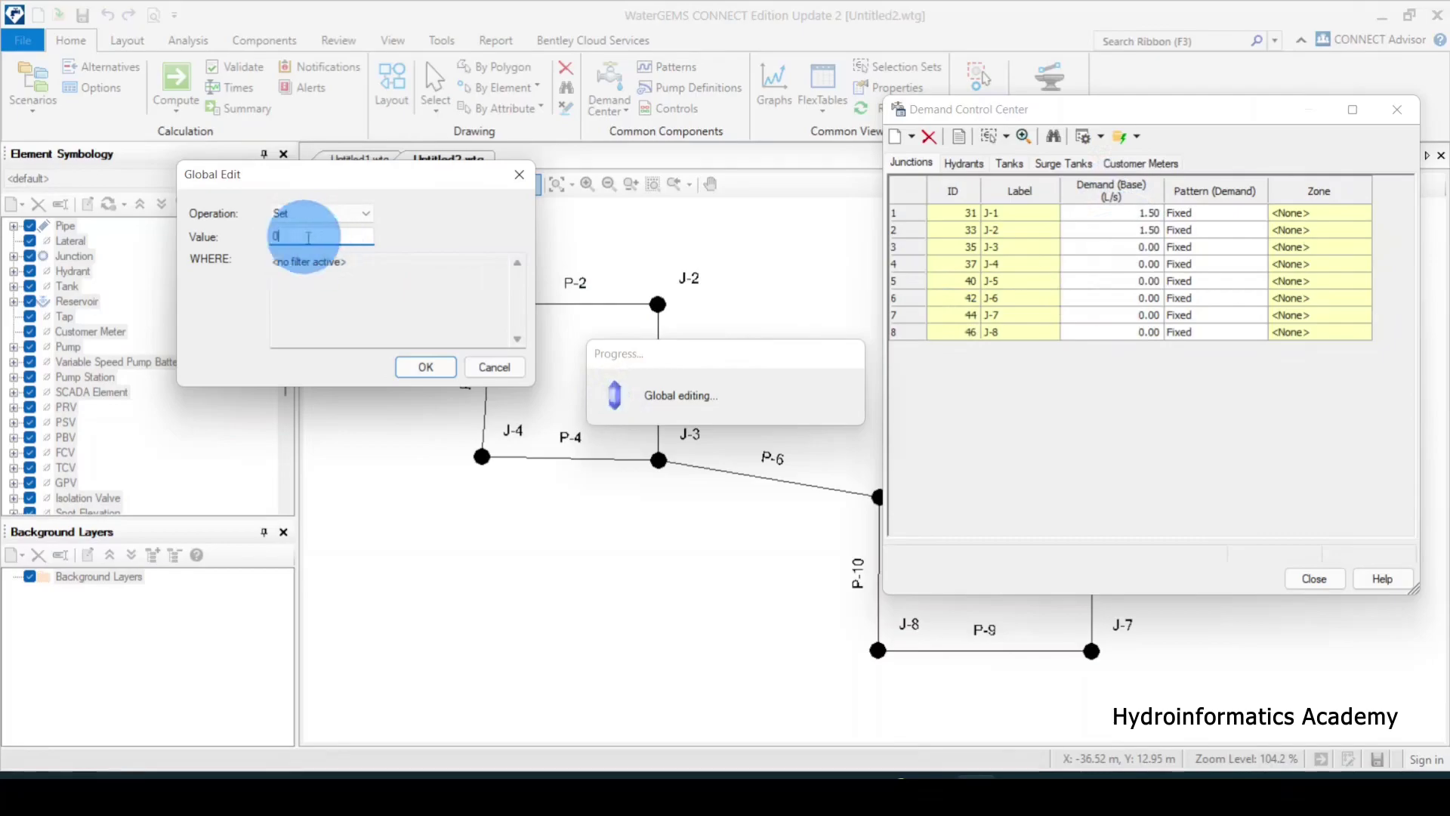
text(1.5)
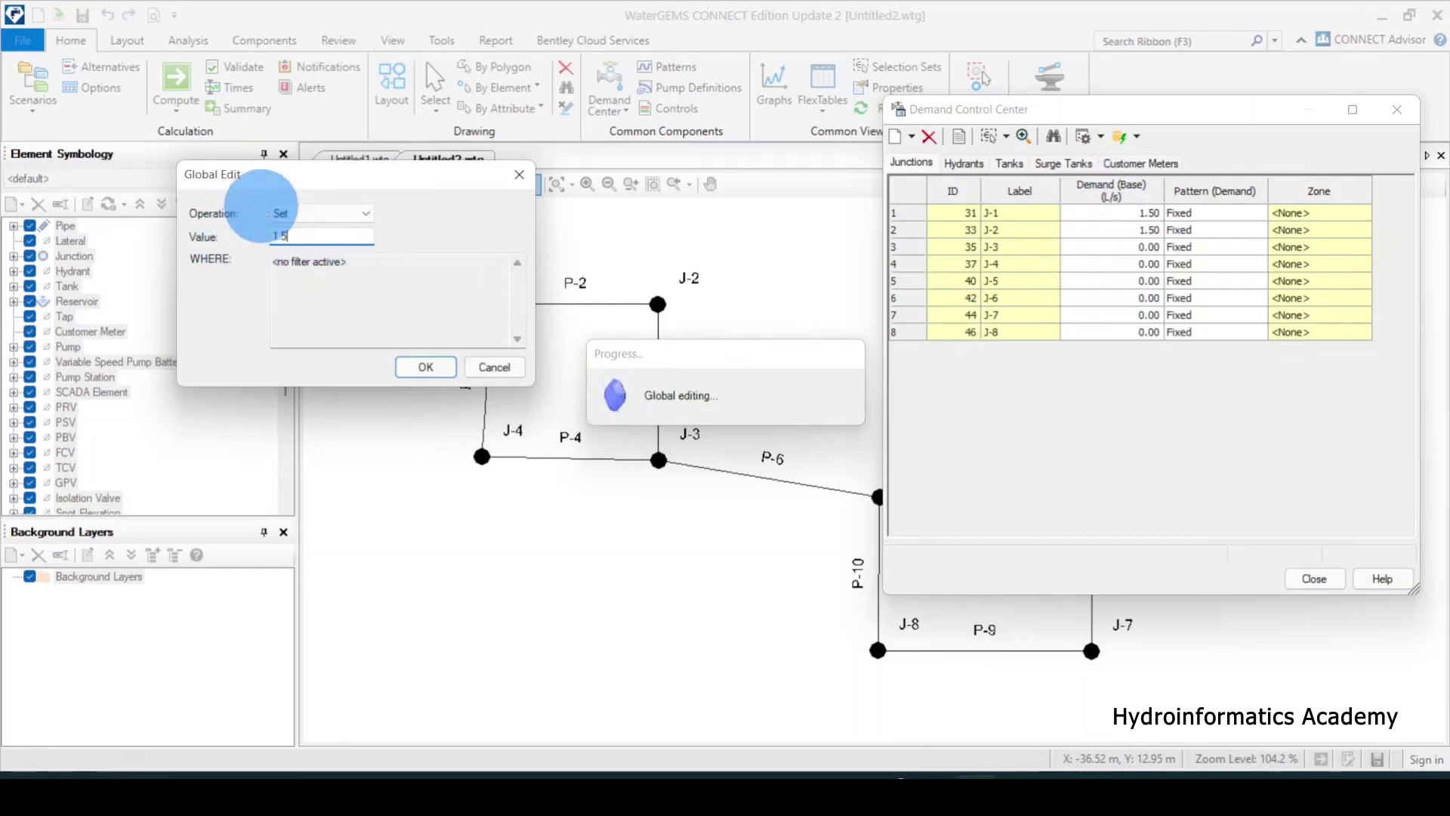
click(1421, 170)
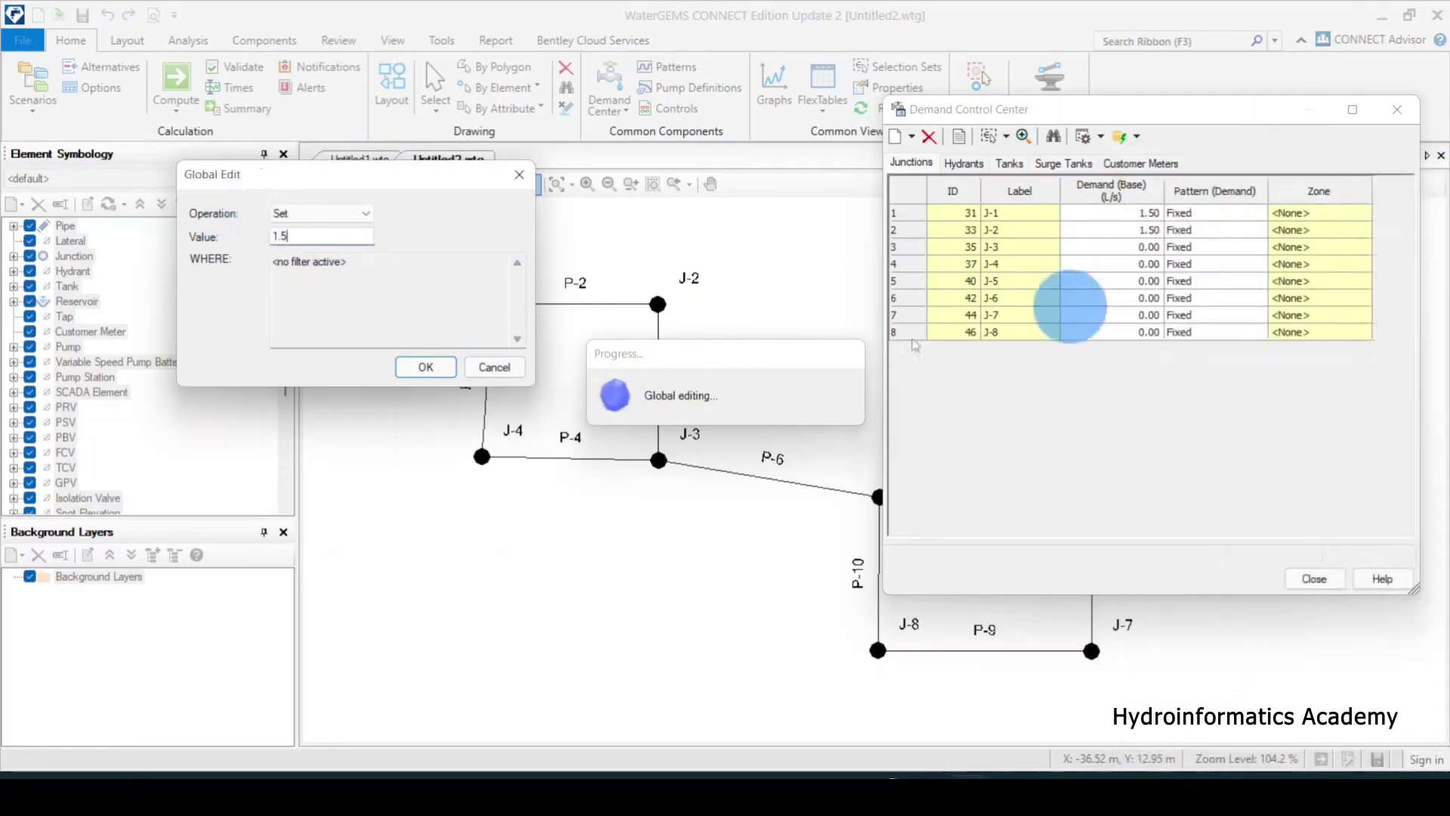
click(423, 367)
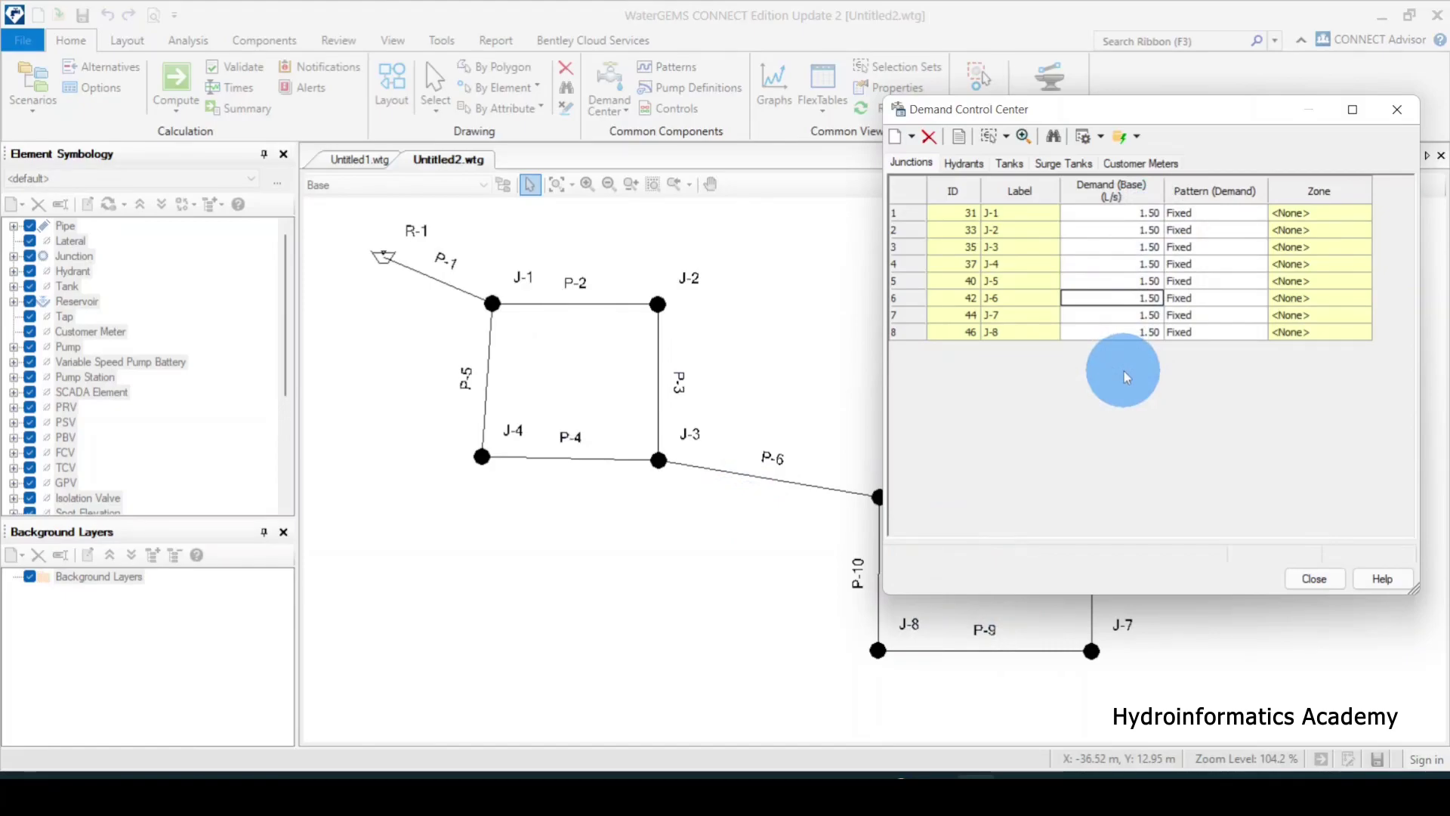
Step: Check the junctions' base demand and pattern columns, and close the Demand Control Center
click(1117, 213)
click(1134, 262)
click(1116, 298)
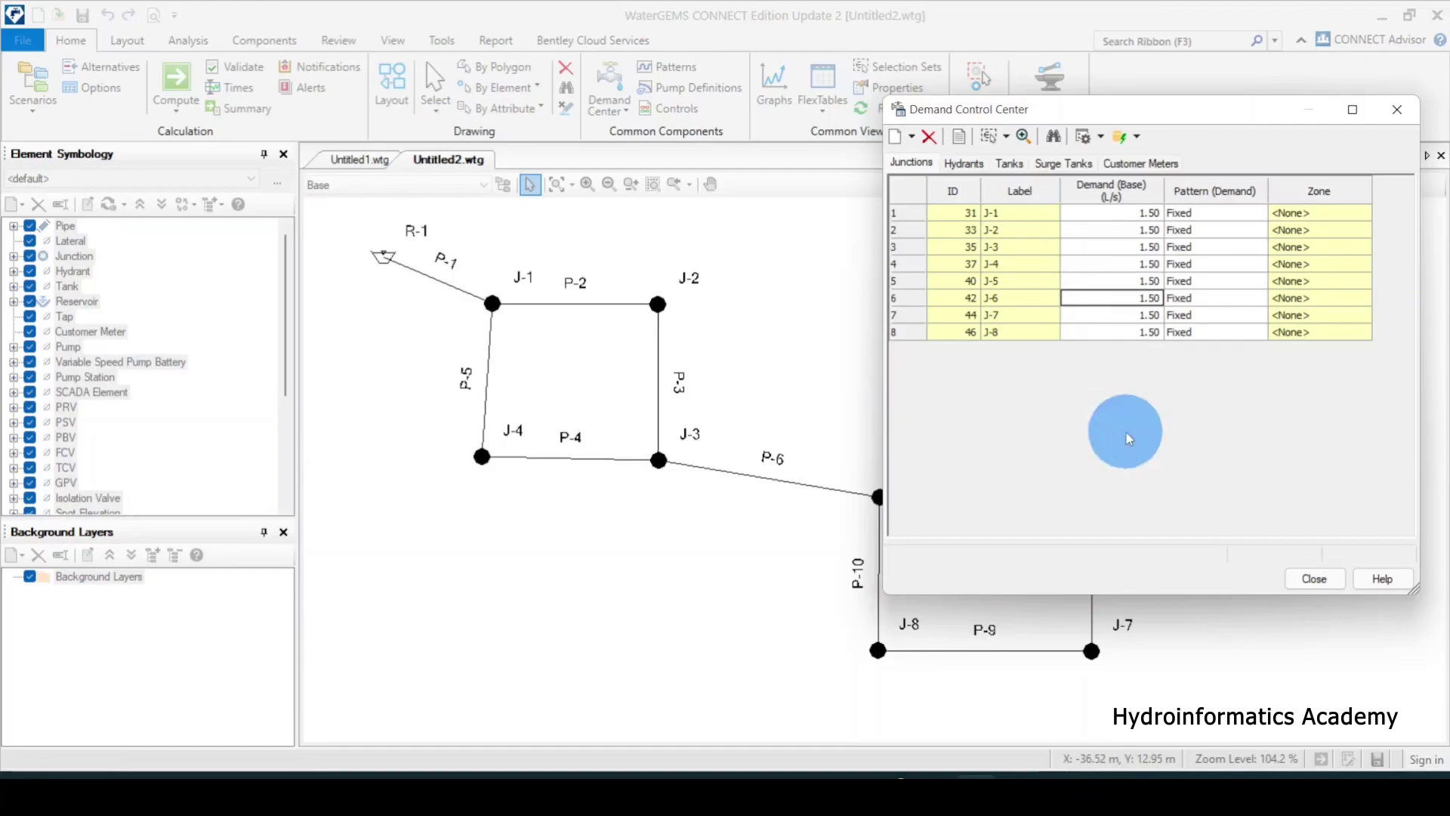
drag(1189, 117, 899, 130)
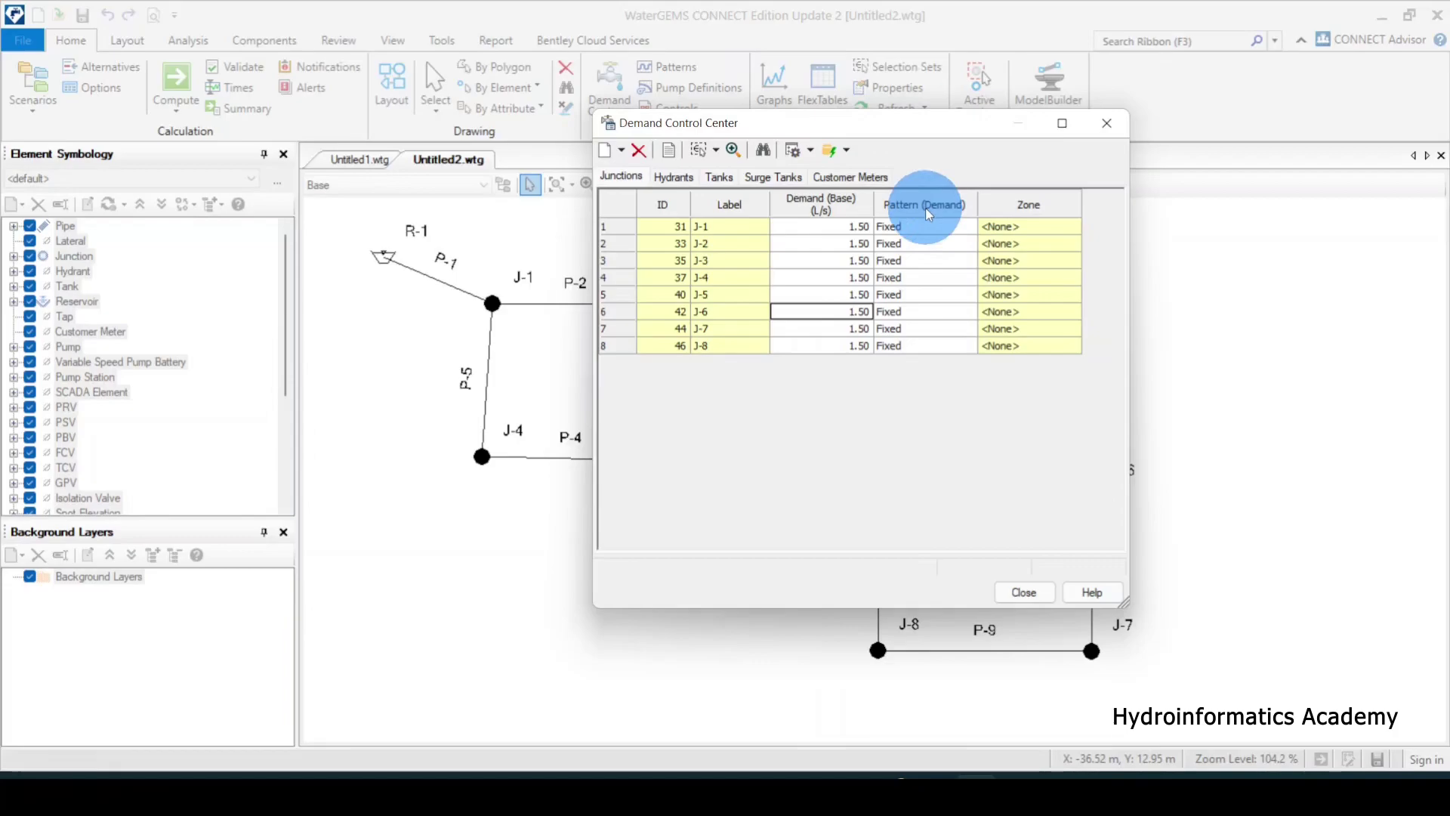
click(1020, 594)
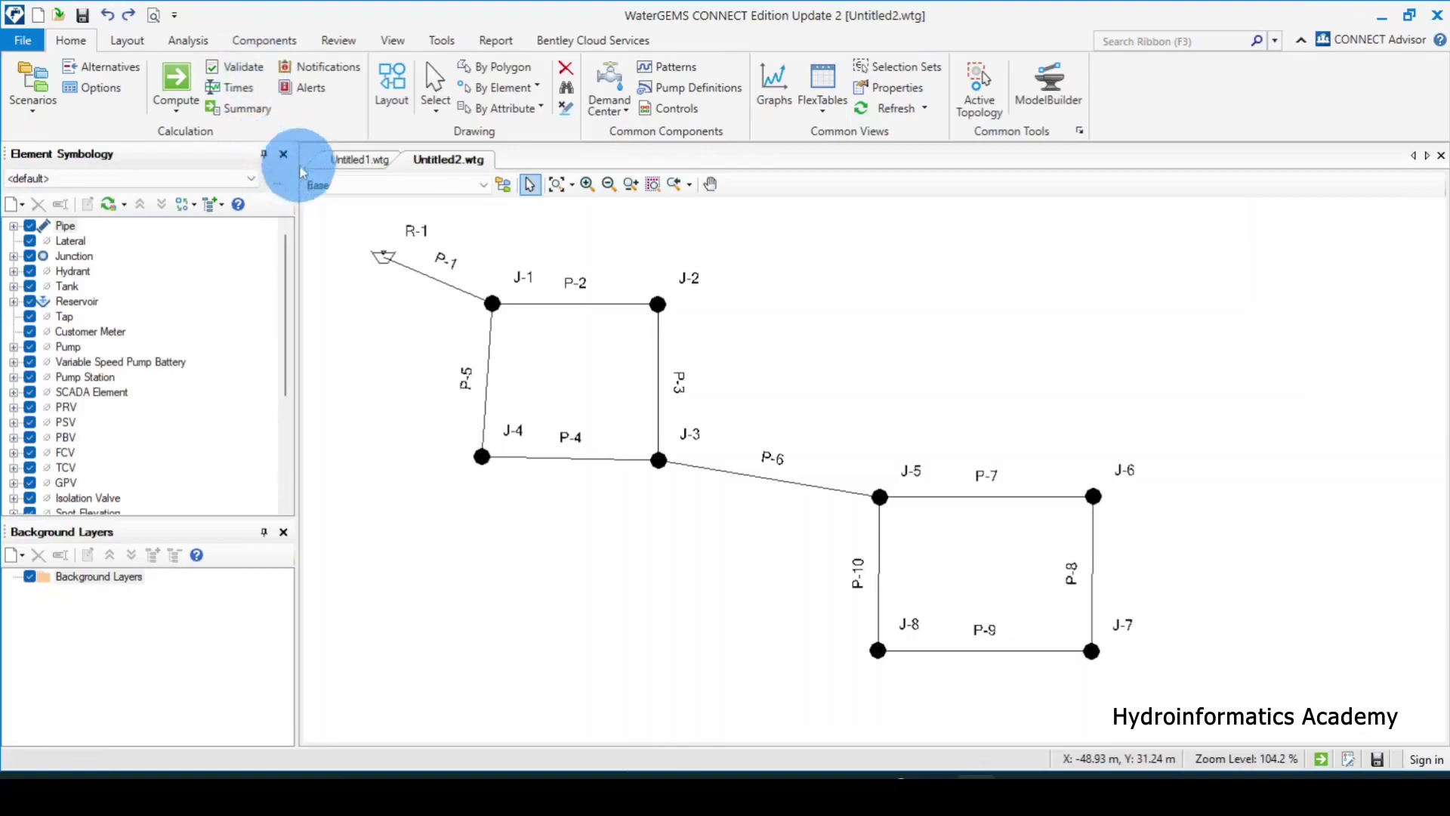
Step: Validate the water network model and dismiss the validation result
click(251, 71)
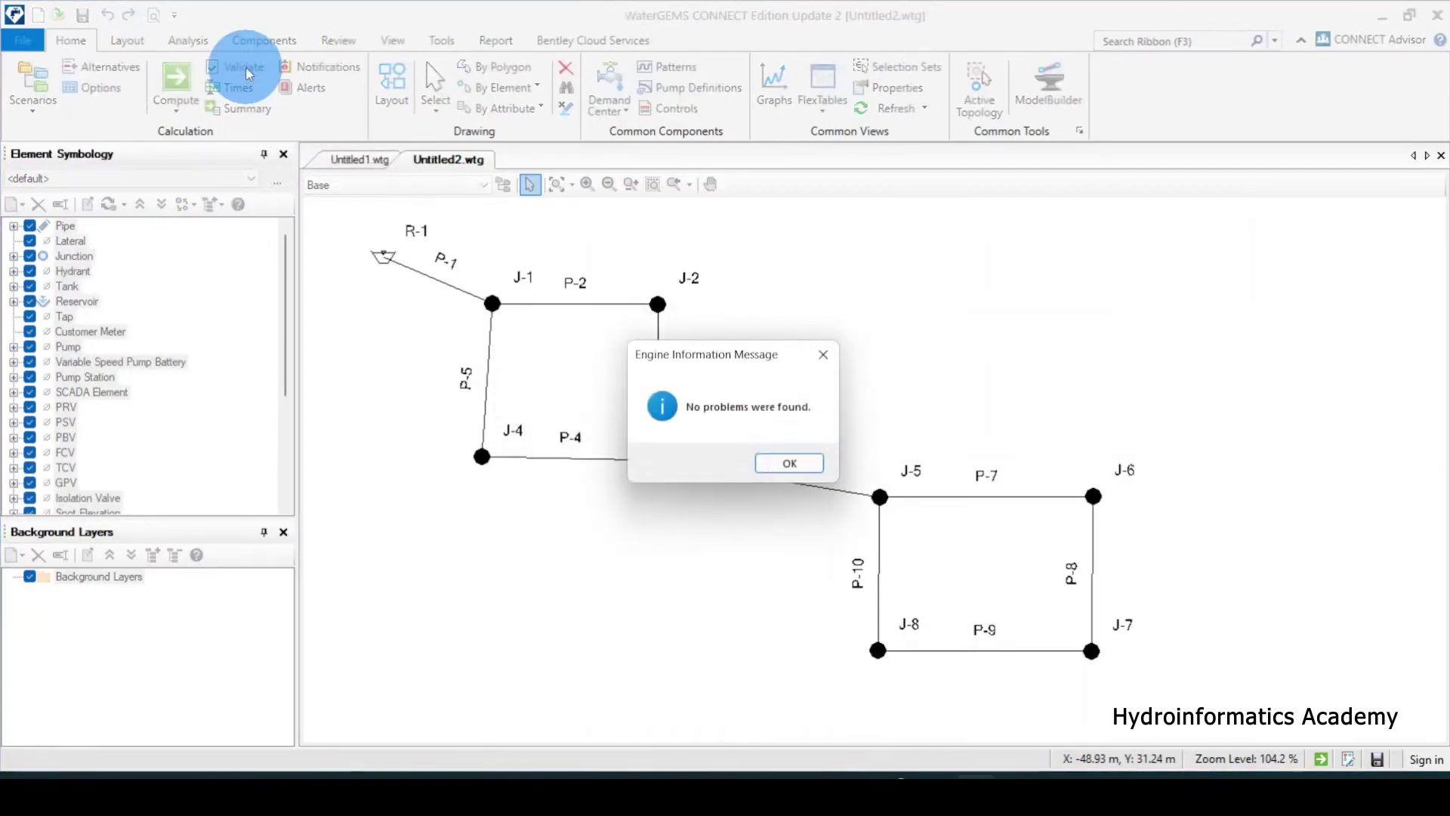
drag(758, 354, 962, 210)
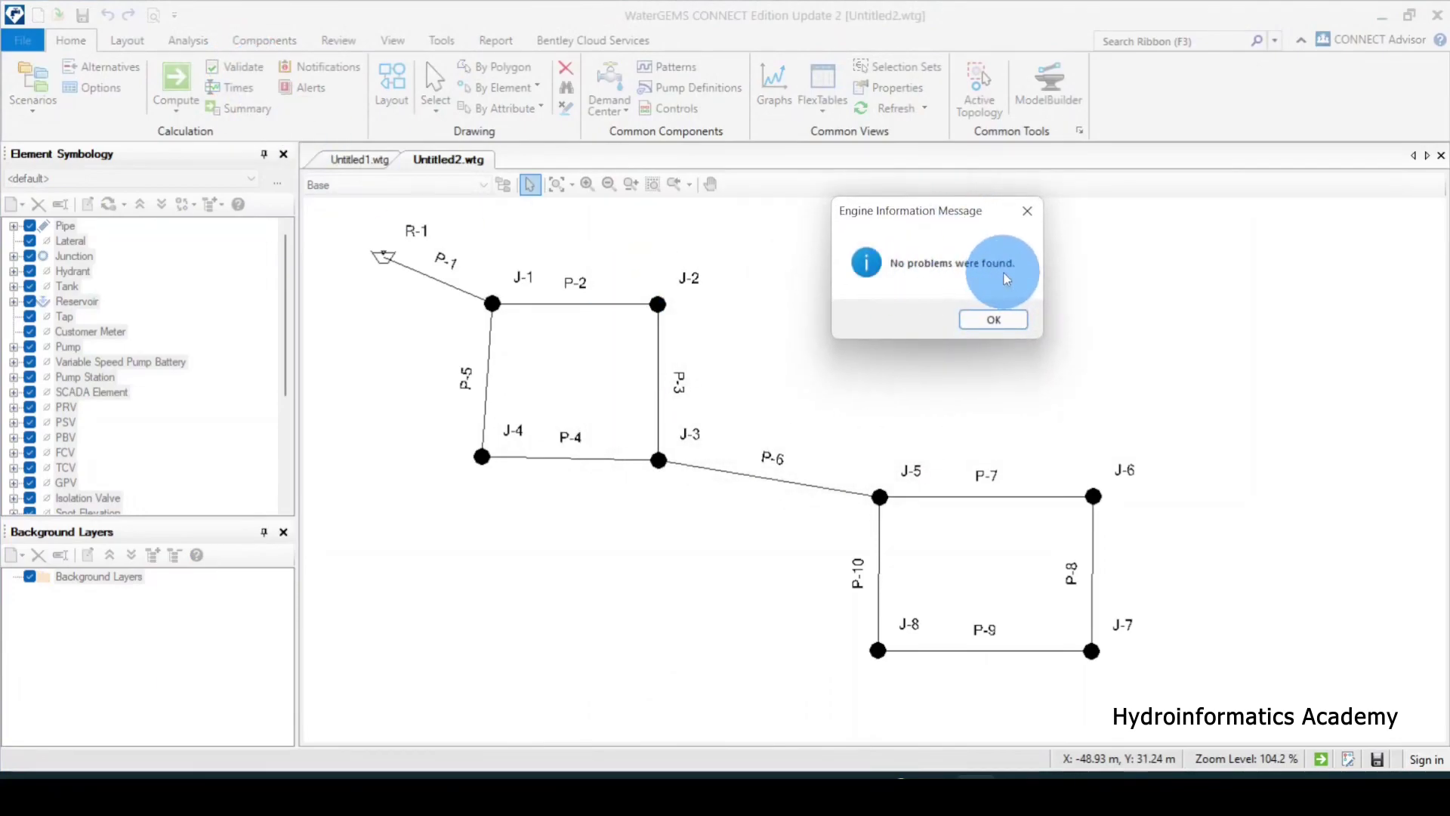
click(994, 320)
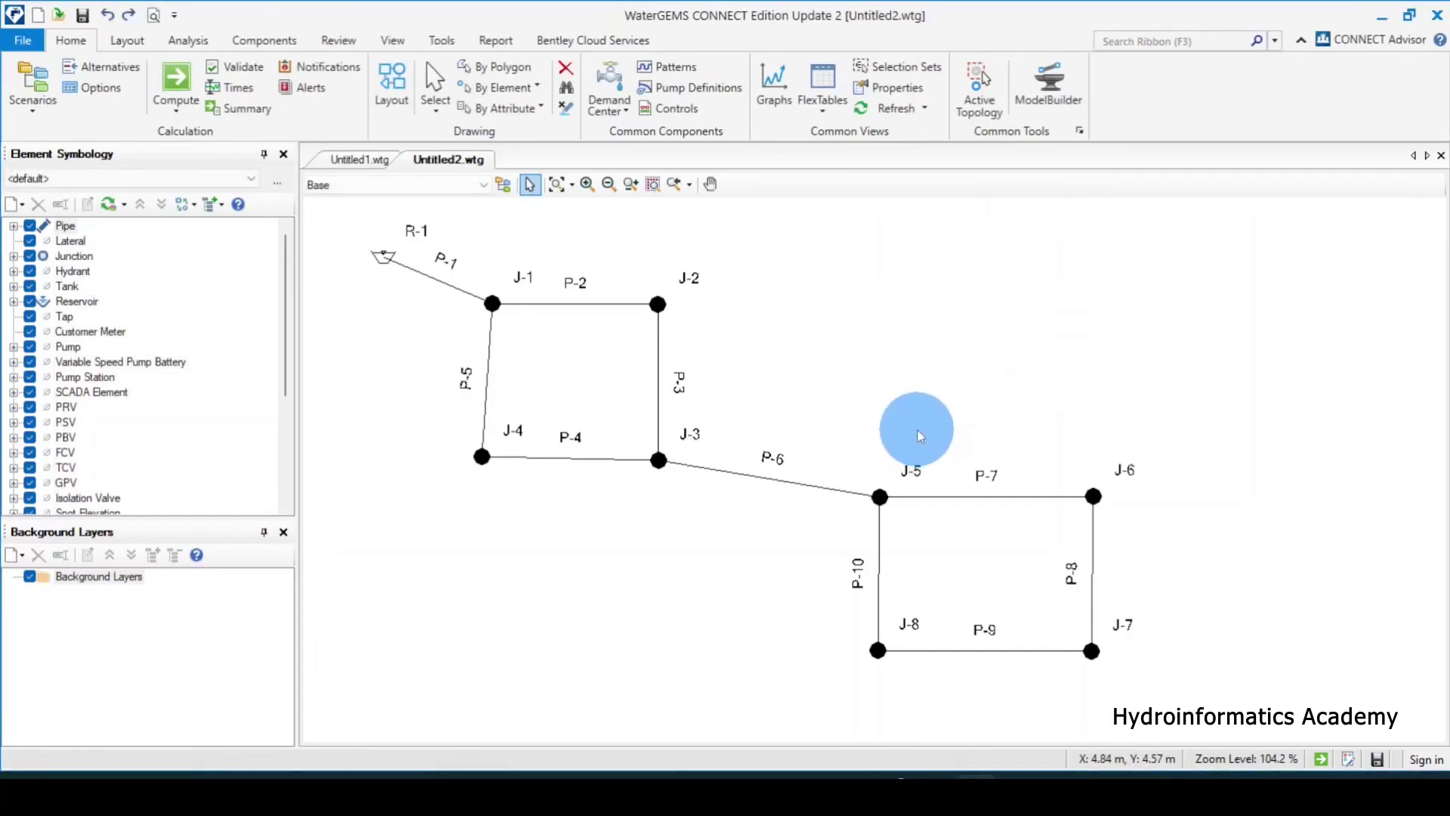
Step: Compute the Base scenario and move the Calculation Summary aside to view the flow directions on the network's pipes
click(185, 80)
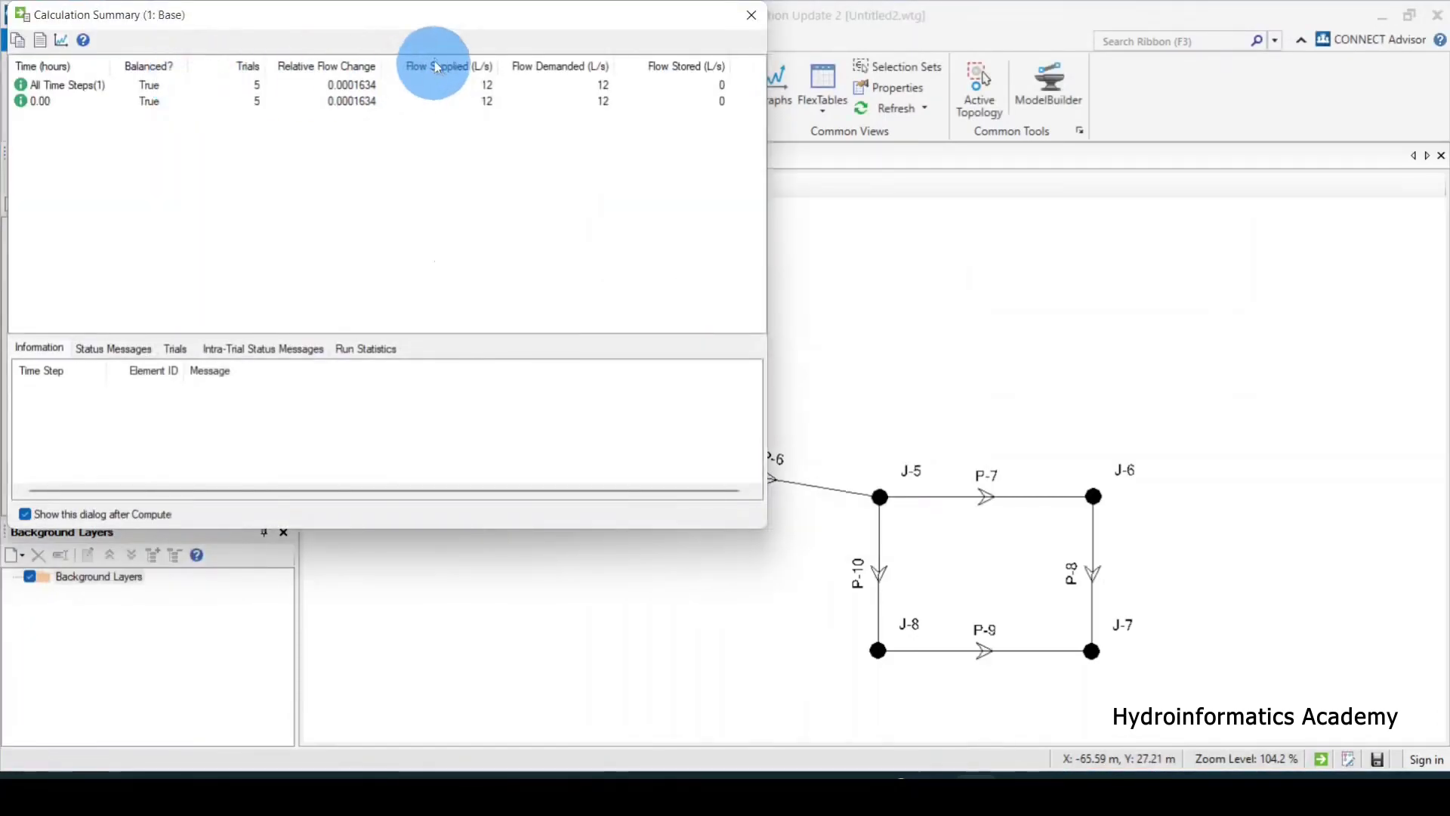
drag(440, 17, 844, 88)
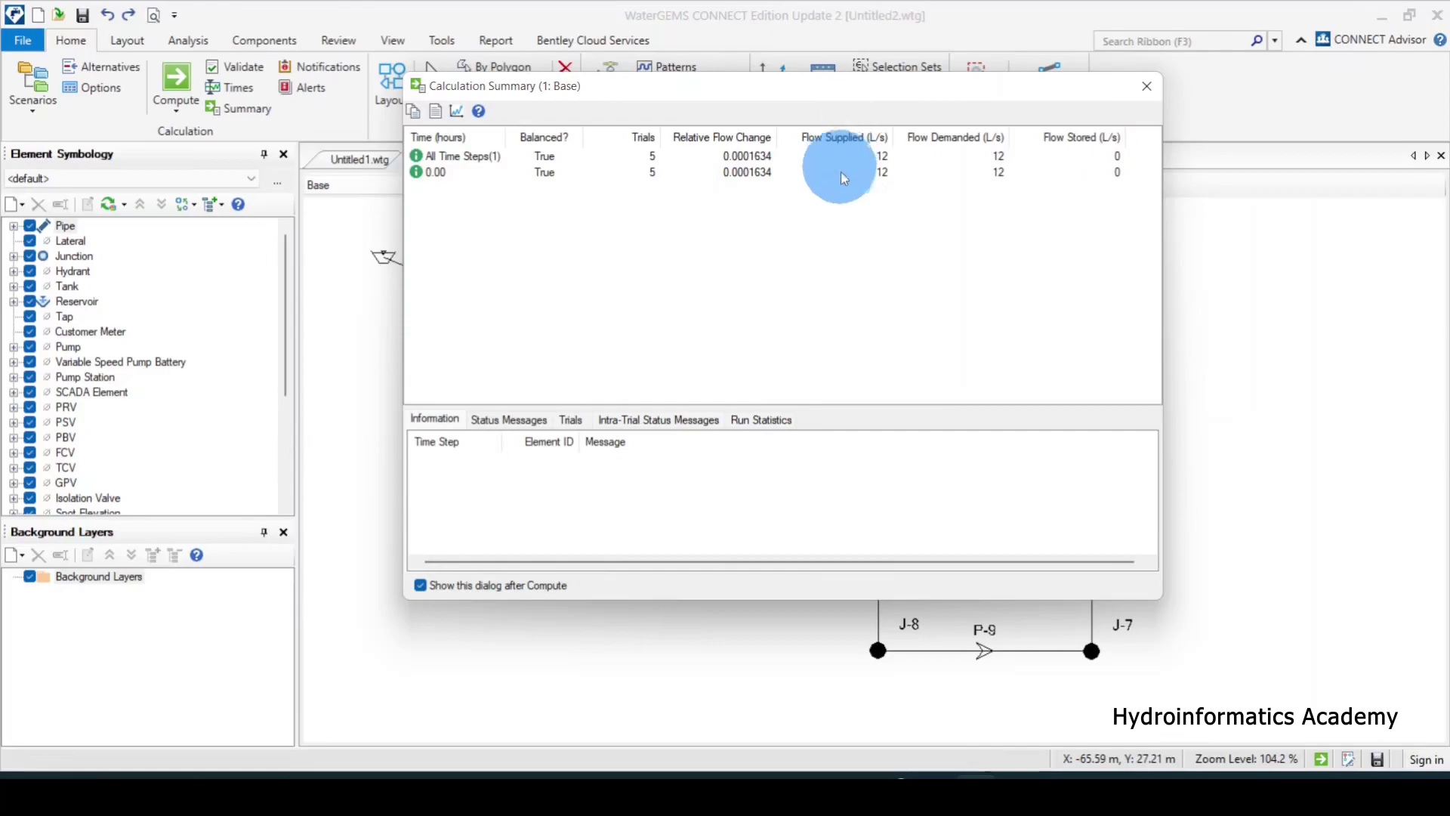
drag(880, 93, 1026, 99)
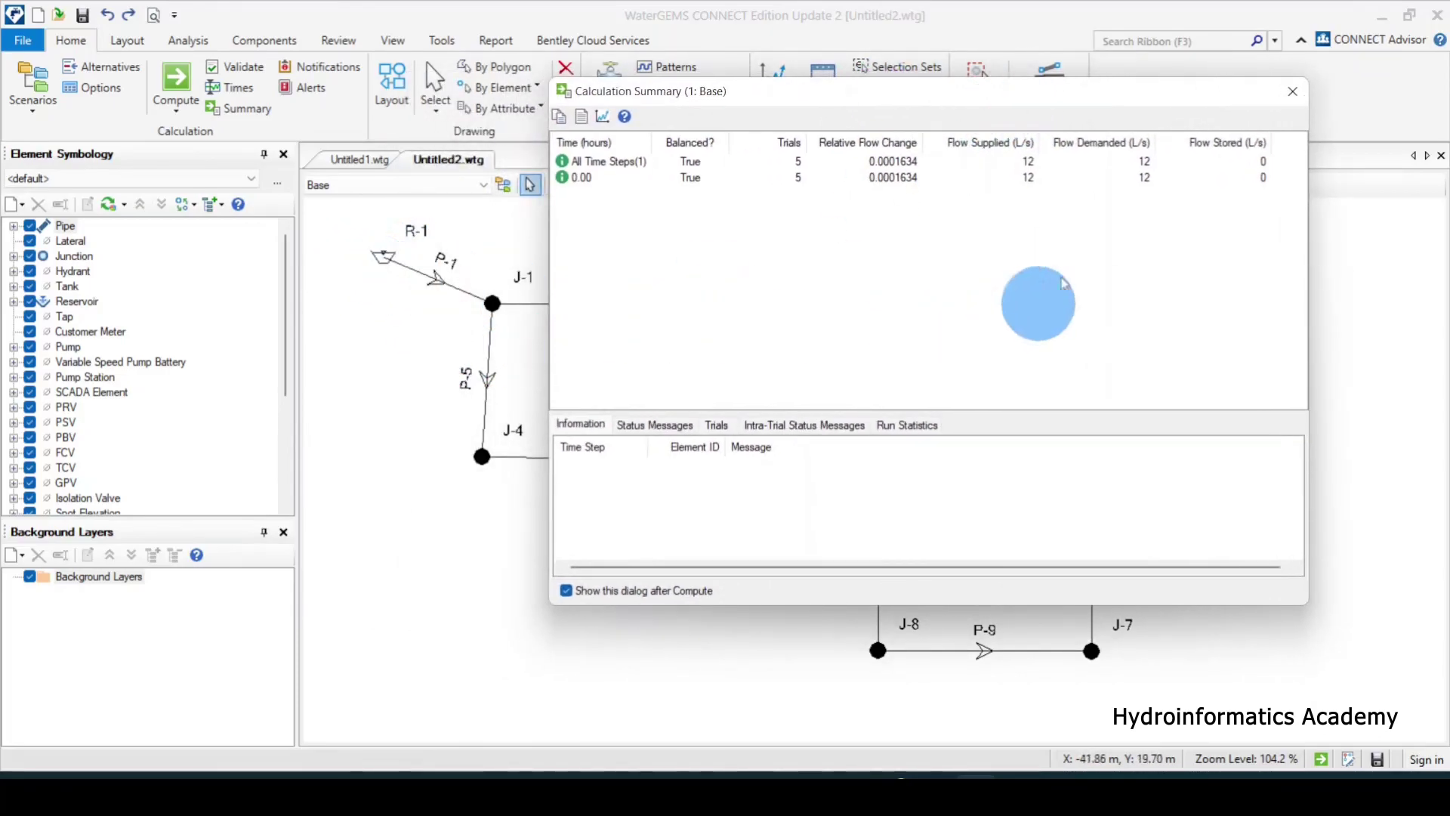
mouse_move(1078, 97)
mouse_down()
mouse_move(612, 509)
mouse_move(382, 501)
mouse_move(385, 514)
mouse_up()
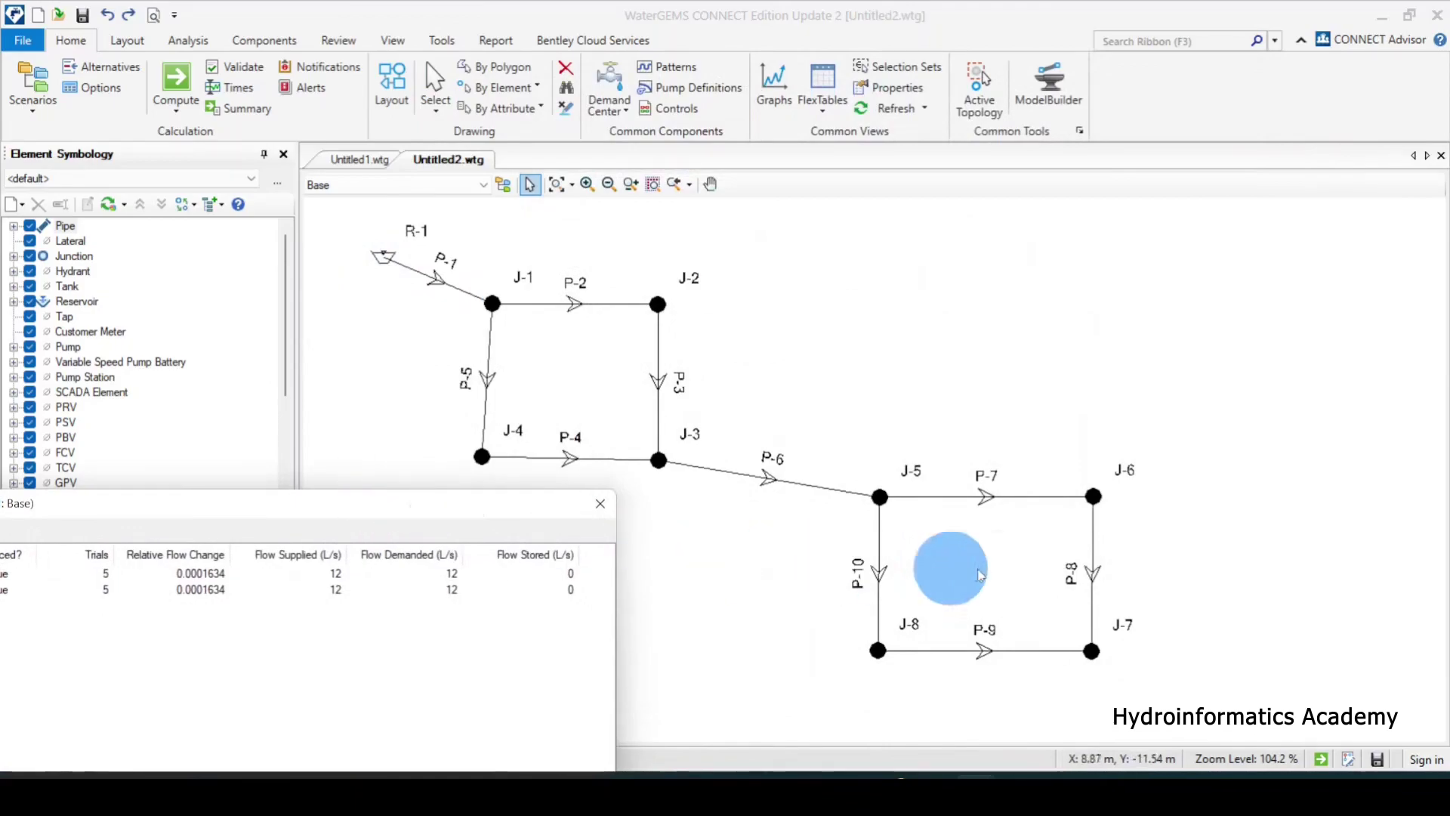